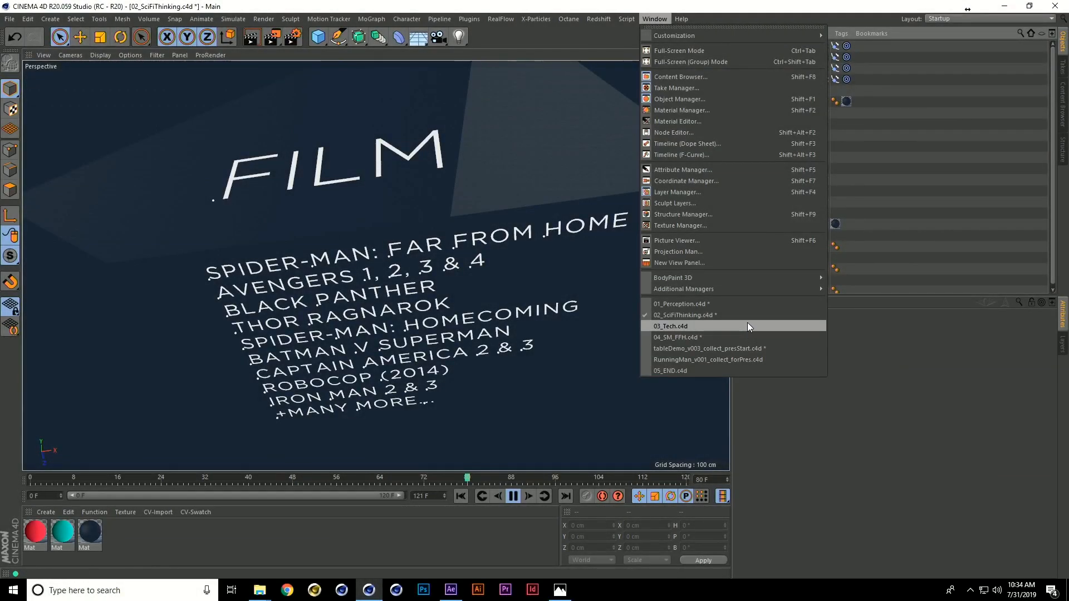
Step: Switch to the 03_Tech.c4d scene and look through Camera.1, Camera.2, Camera.3, Camera.4 and the last Camera.5 in turn
left_click(748, 323)
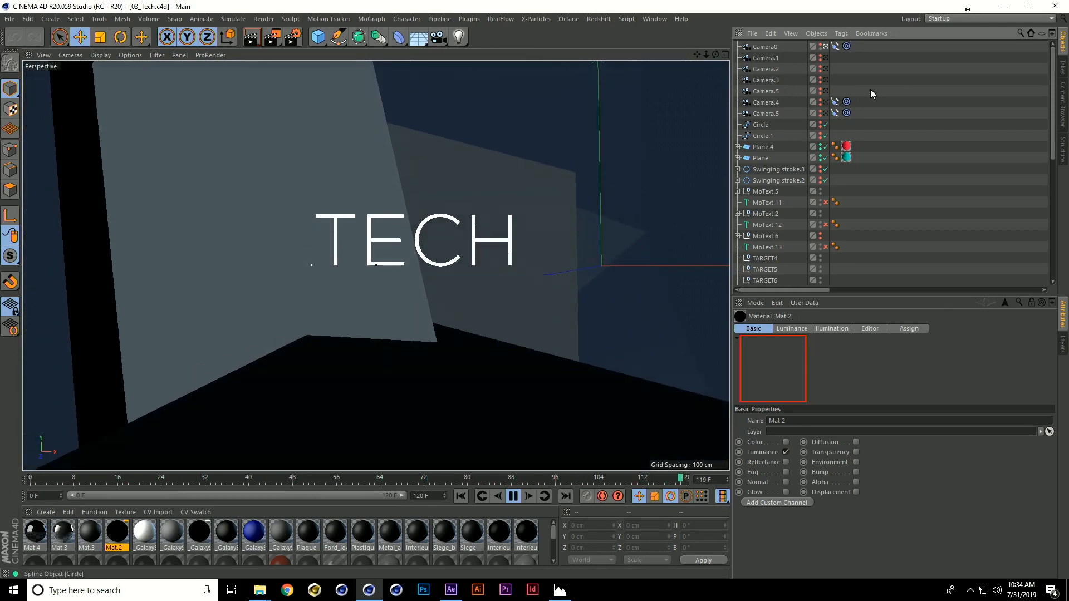
left_click(826, 58)
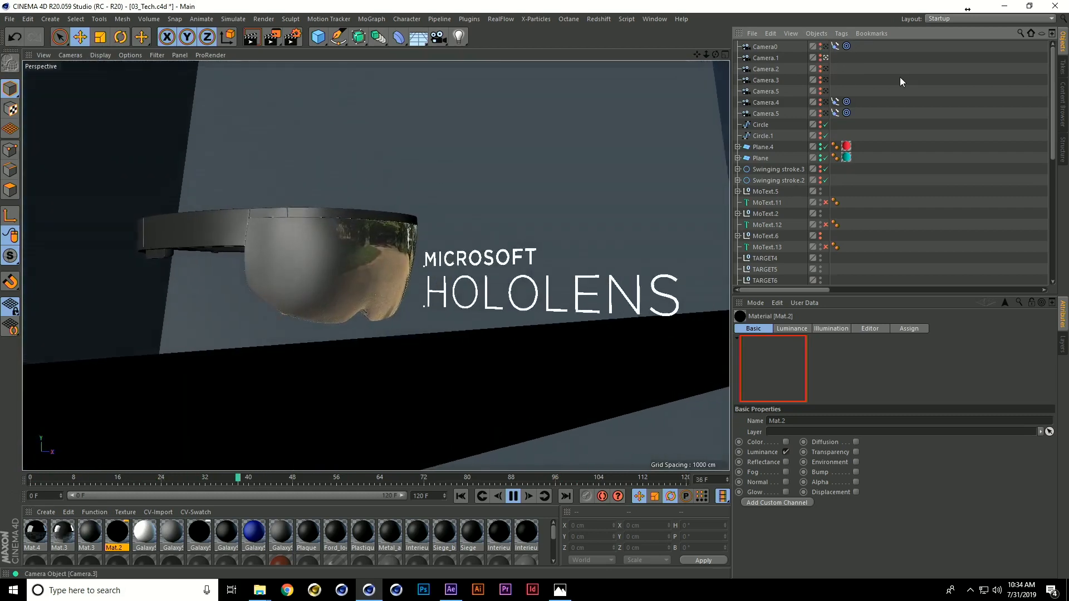
left_click(826, 68)
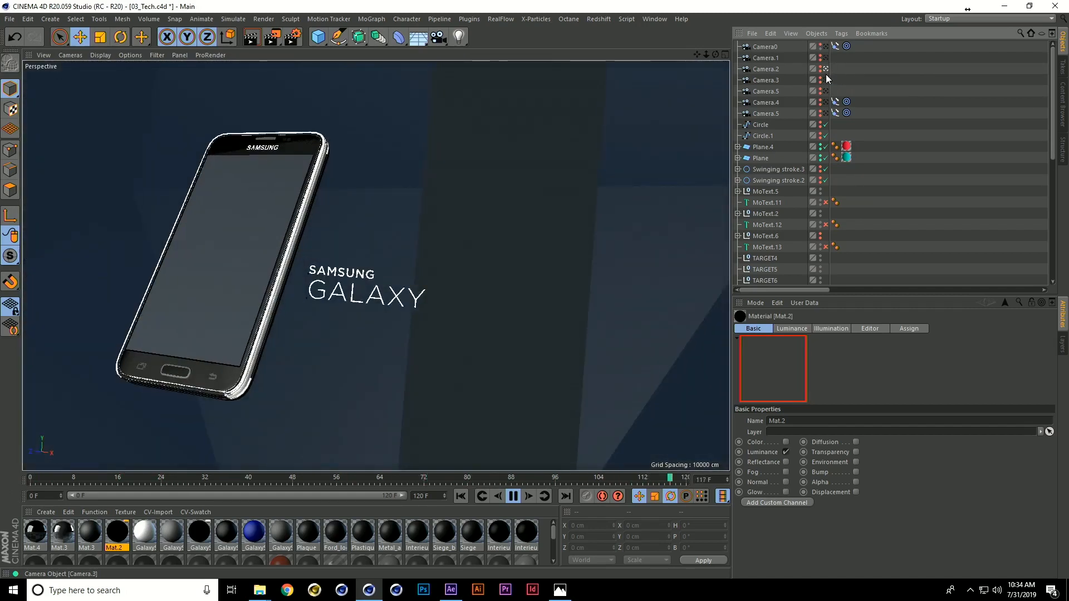
left_click(827, 79)
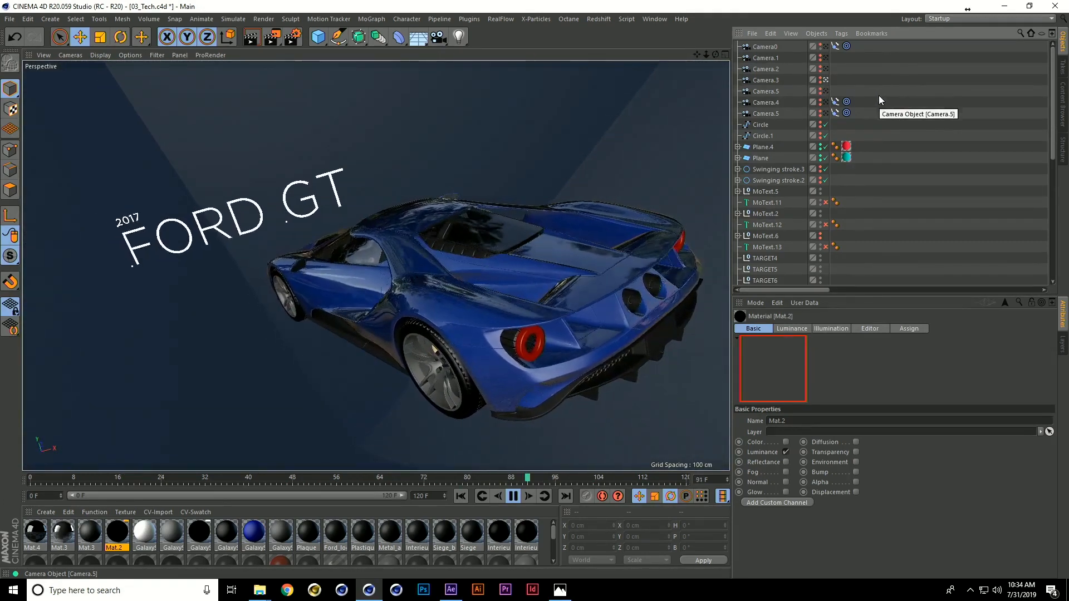
left_click(827, 102)
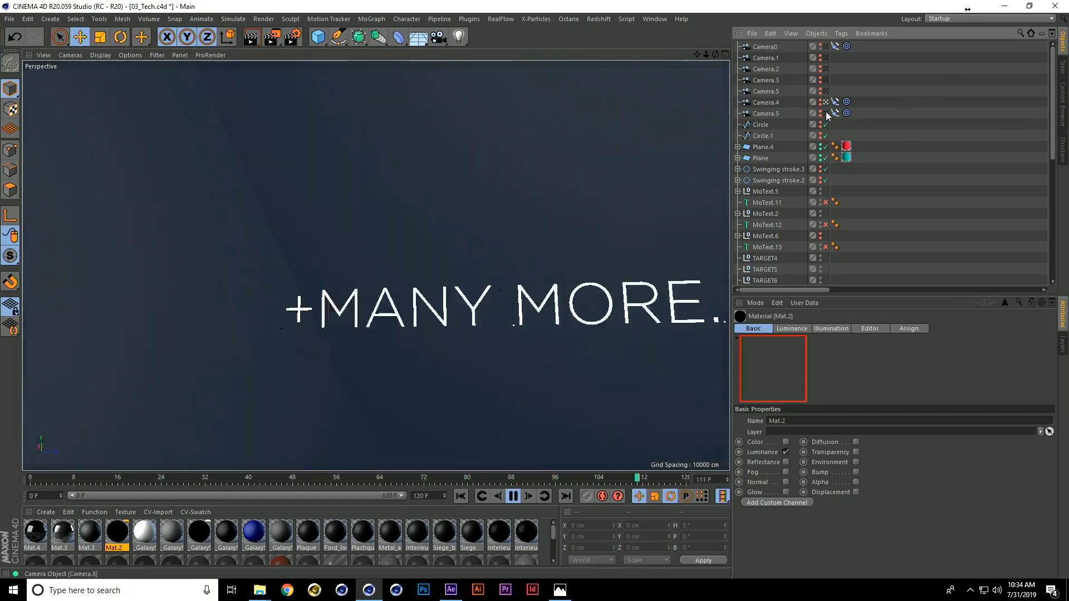
left_click(827, 113)
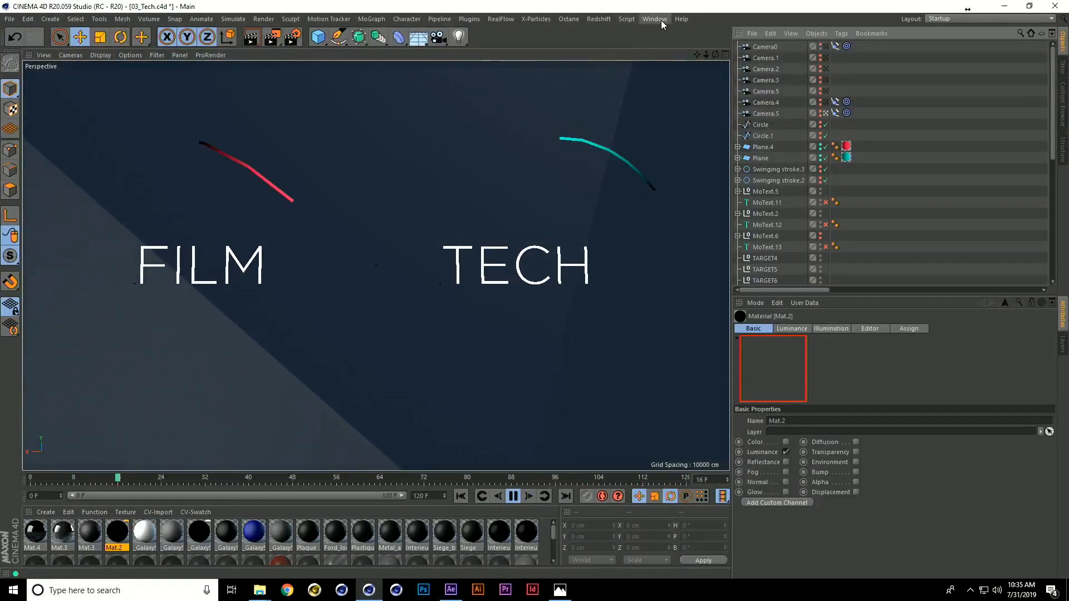
Step: Bring up the 04_SM_FFH.c4d scene for viewing, followed by the tableDemo_v003_collect_presStart.c4d scene
left_click(660, 20)
left_click(740, 335)
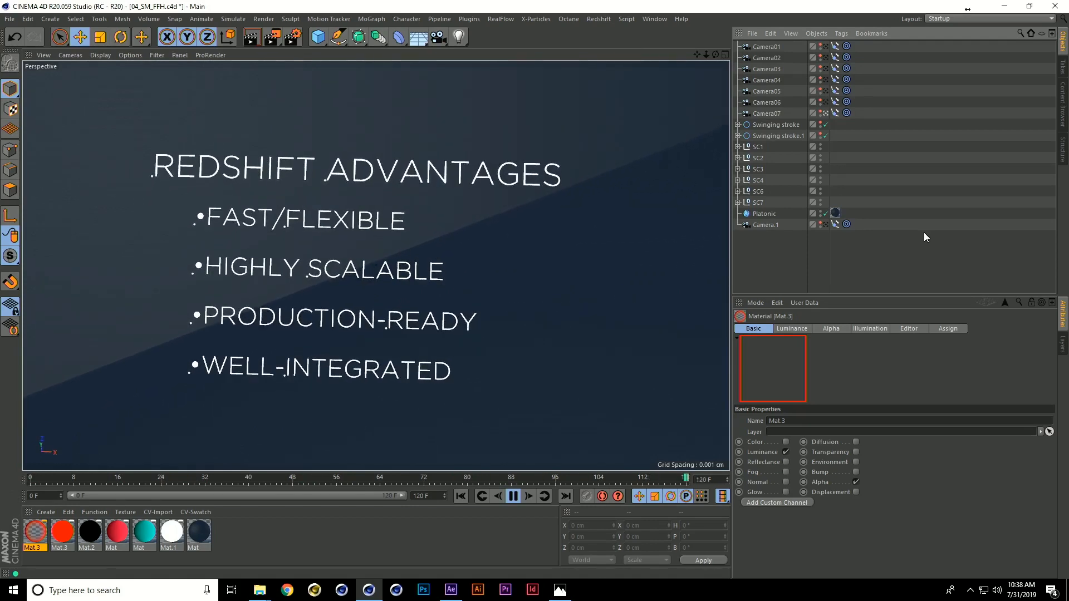
left_click(655, 19)
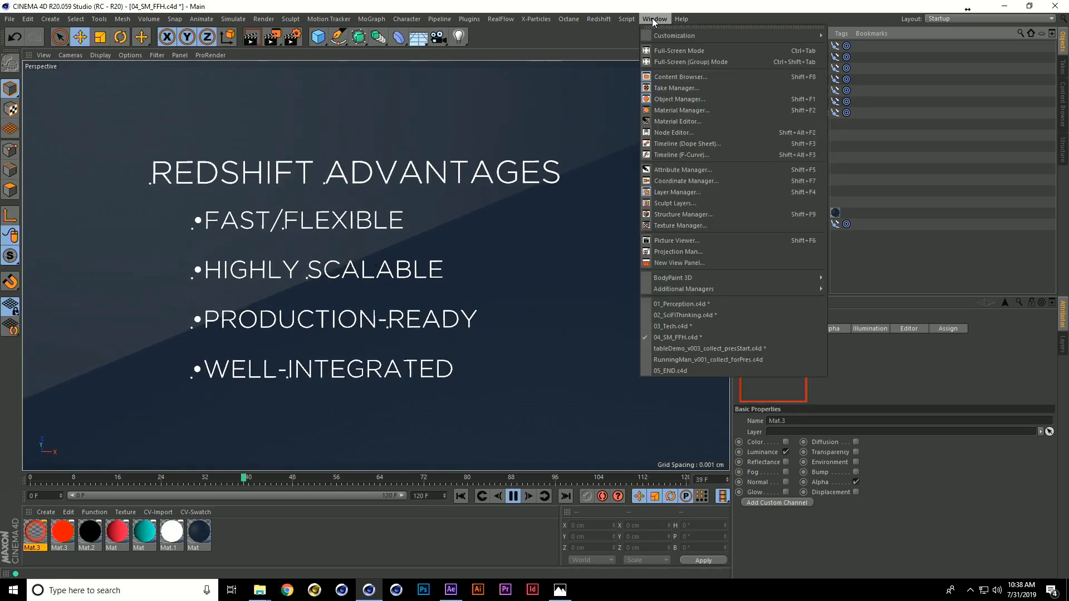
left_click(759, 349)
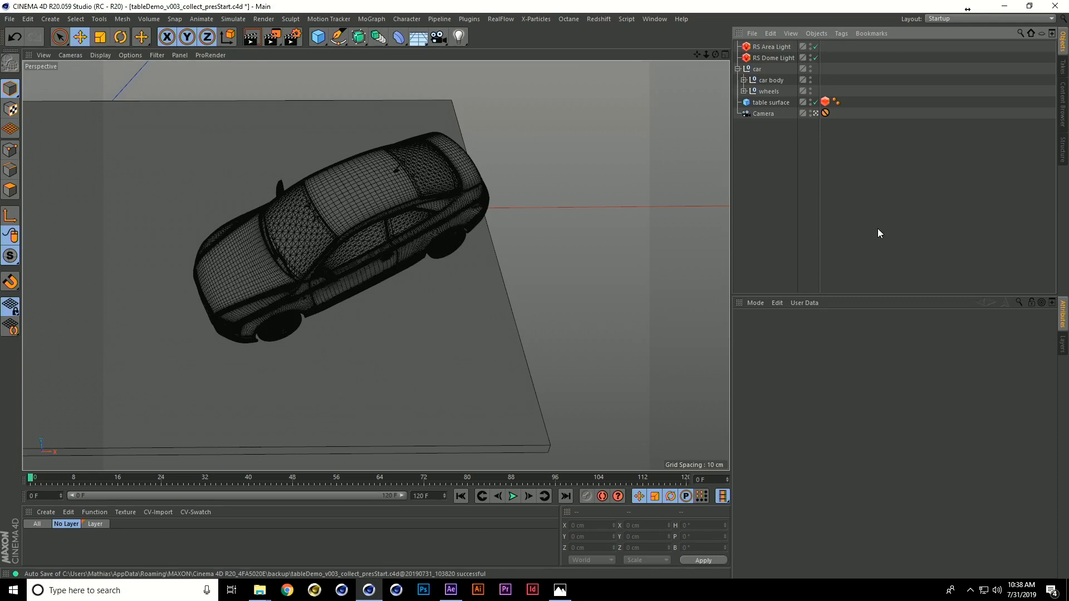
Step: Open the Redshift RenderView and place its window over the viewport, clear of the object list
left_click(599, 19)
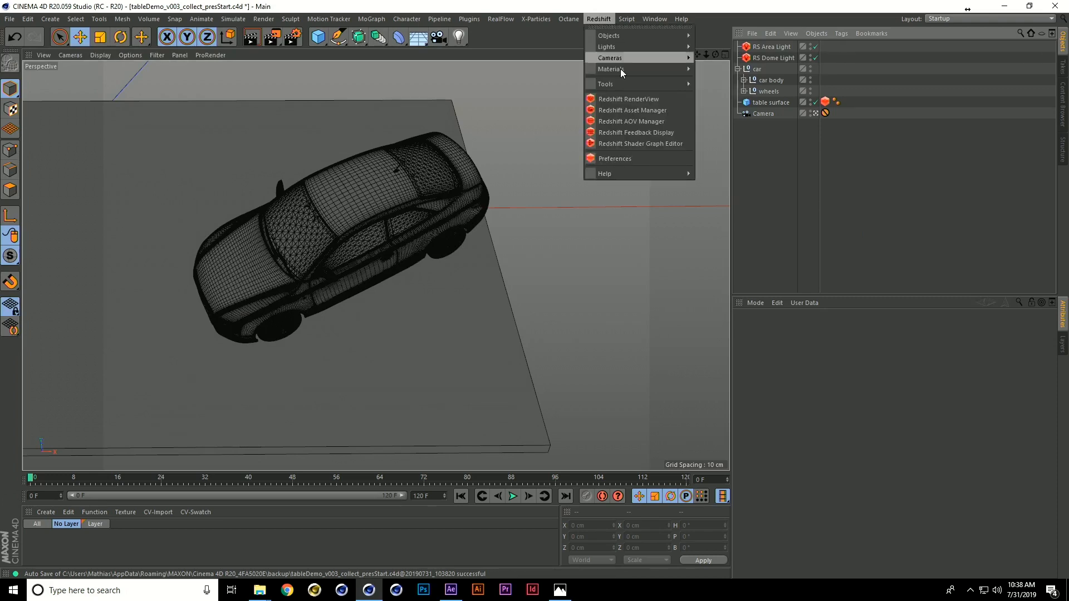
left_click(634, 100)
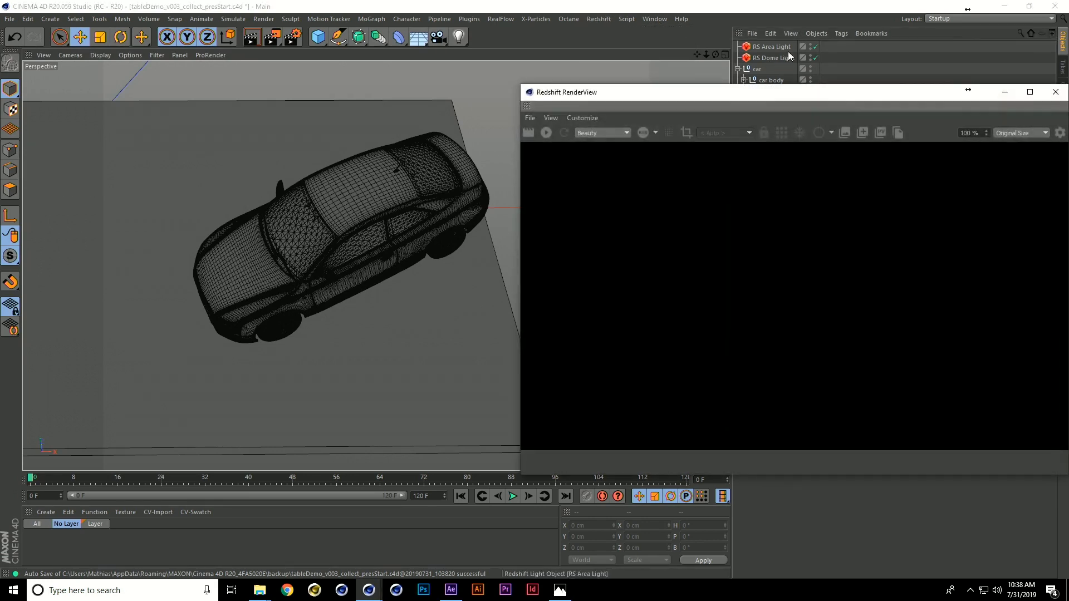
left_click_drag(843, 101, 484, 65)
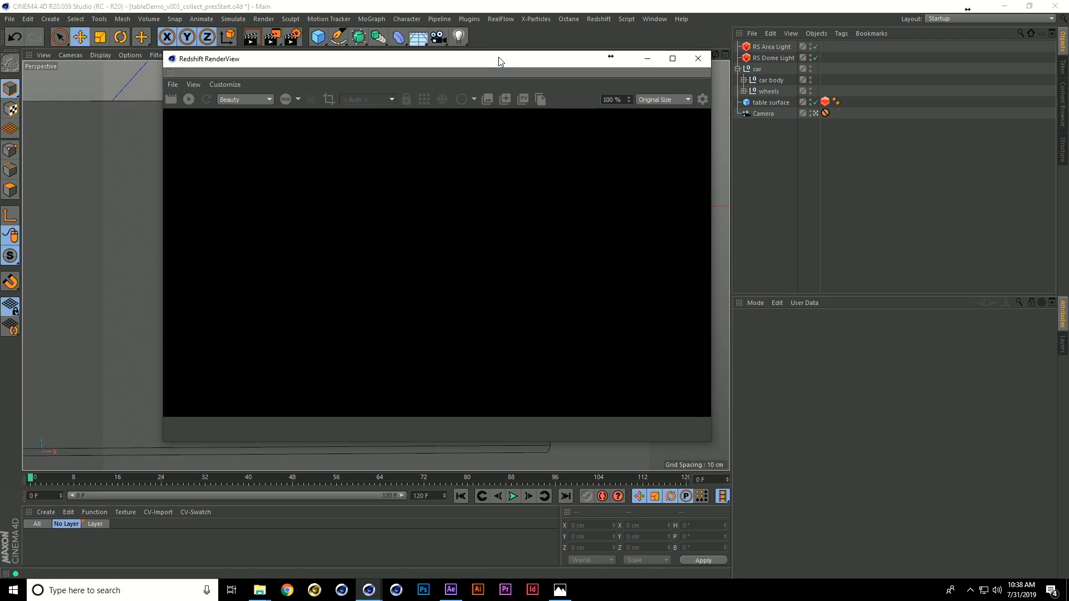
left_click_drag(489, 72, 384, 65)
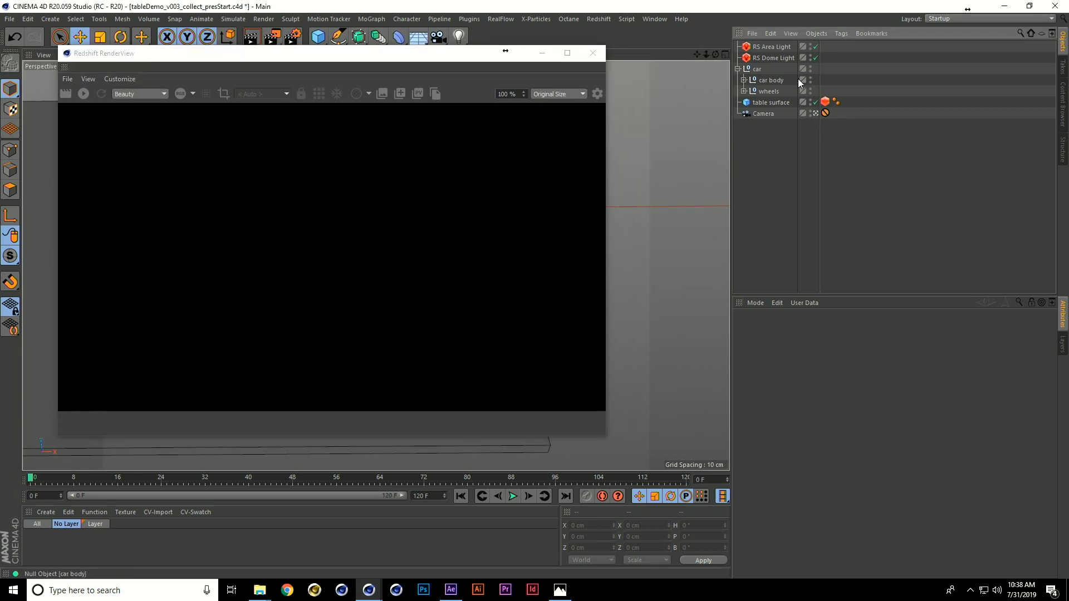
Step: Hide the car group and the table surface, and start an interactive render of the background plate
left_click(811, 68, "ctrl")
left_click(811, 101)
left_click_drag(453, 54, 549, 90)
left_click(179, 129)
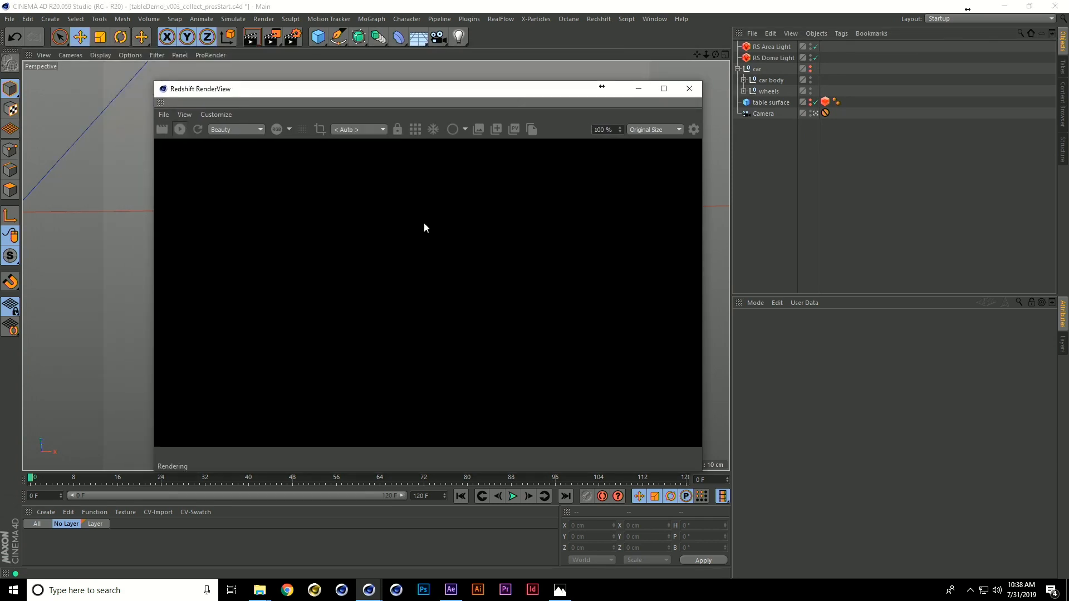
Step: Set the RenderView display to Fit Window and enlarge its window so the whole rendered frame fits
left_click_drag(482, 93, 375, 45)
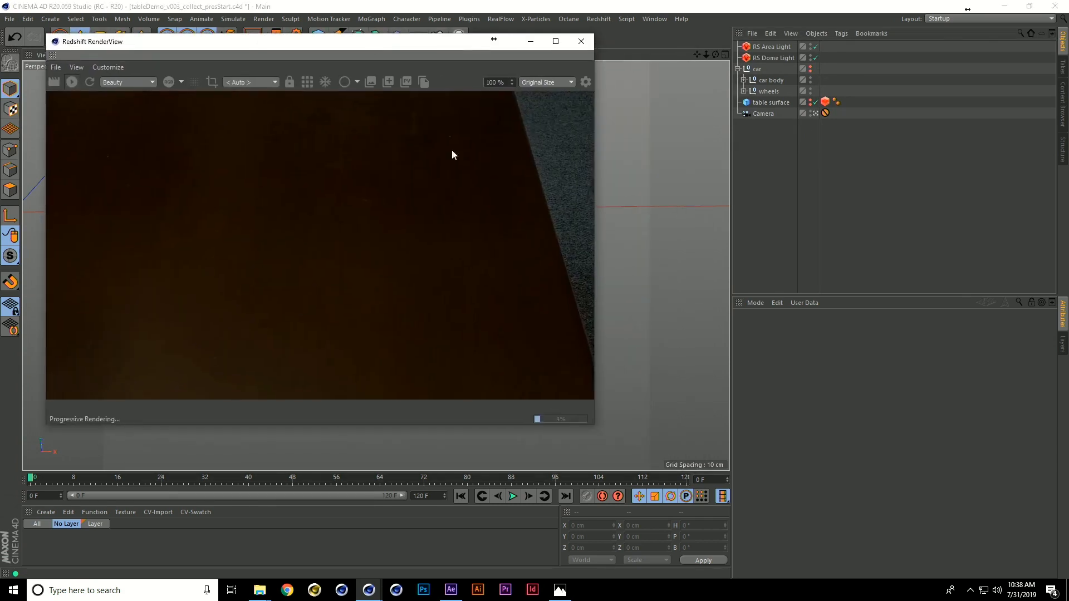
left_click(552, 84)
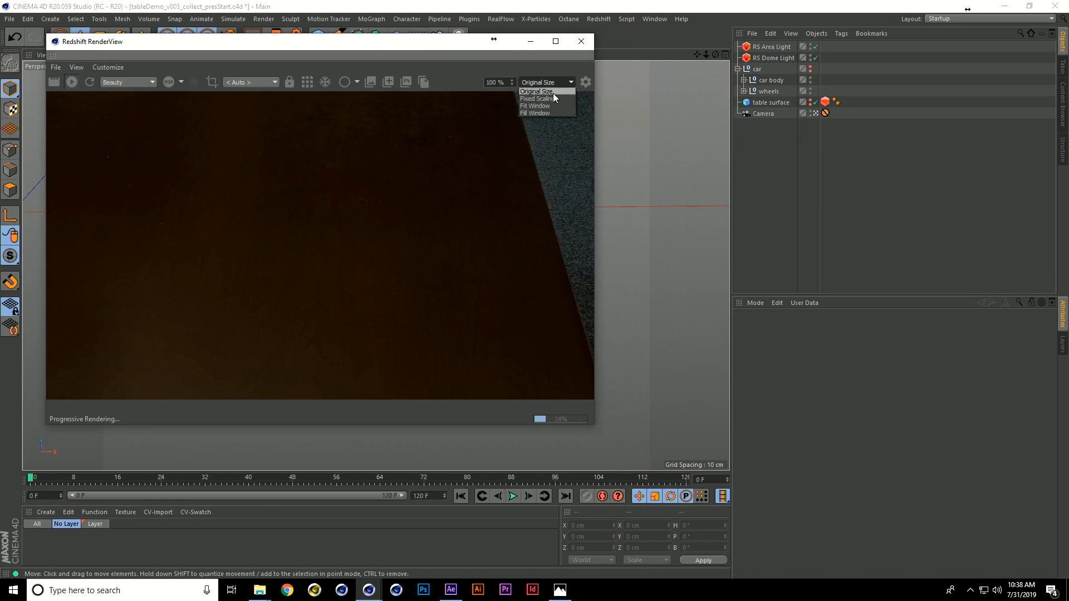
left_click(557, 105)
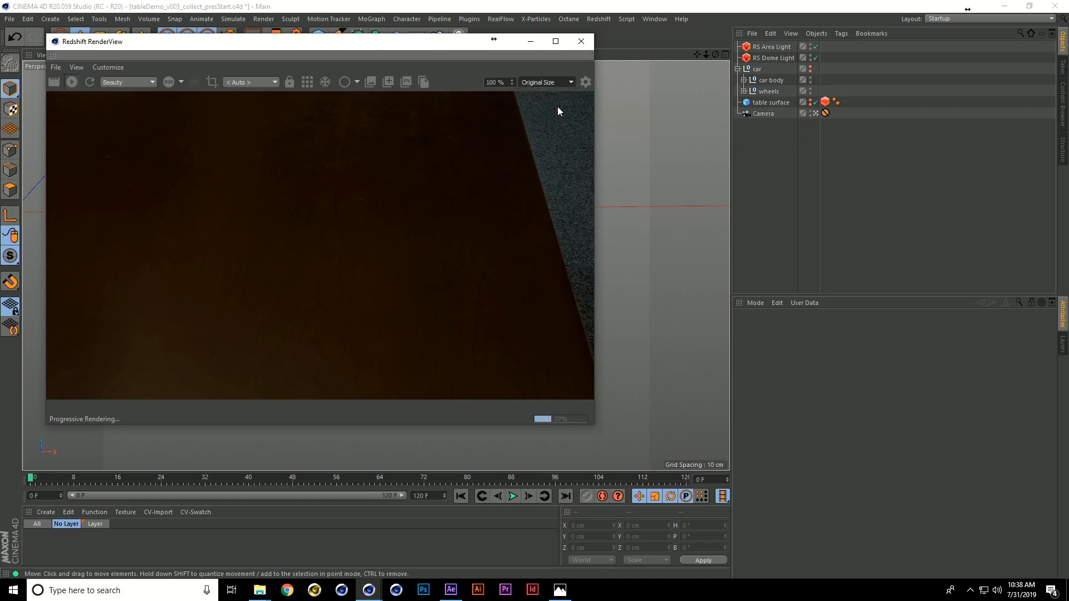
left_click_drag(595, 425, 846, 526)
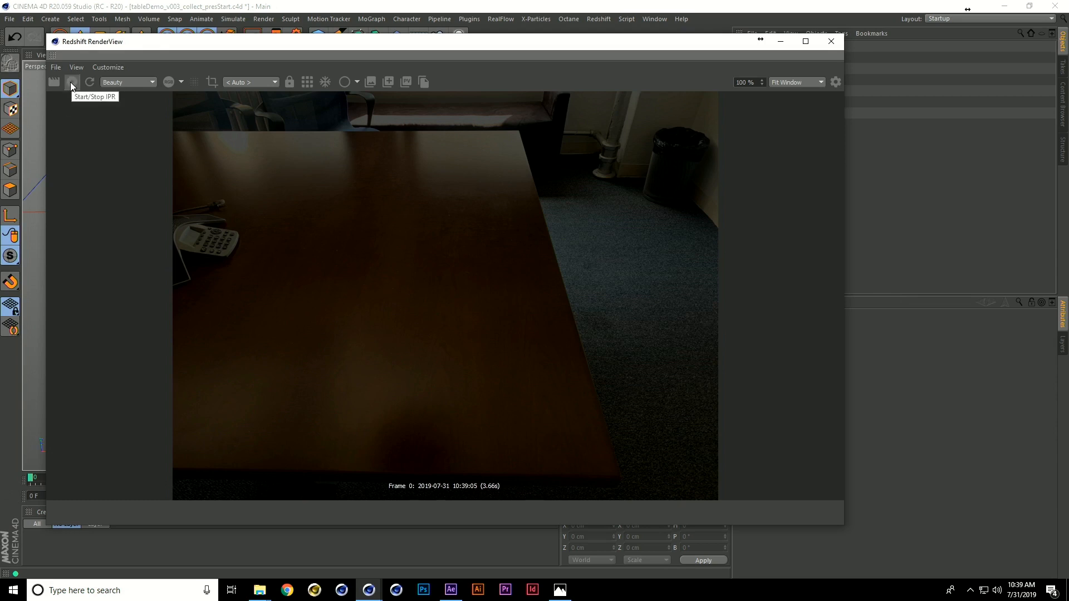
Step: Close the RenderView and make the table surface and the car group visible again
left_click_drag(635, 38, 593, 74)
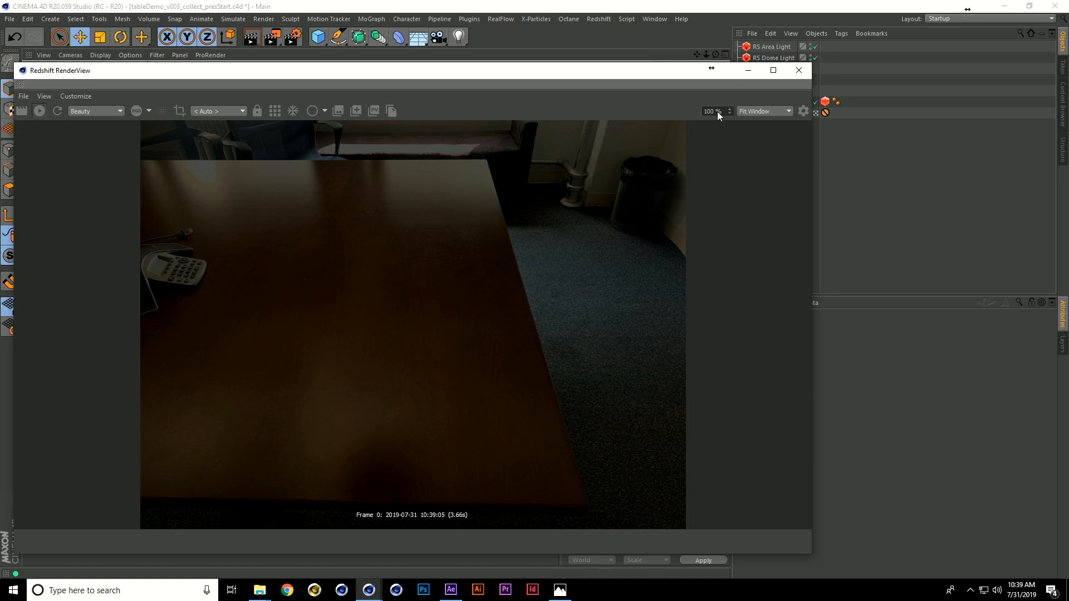
left_click(799, 71)
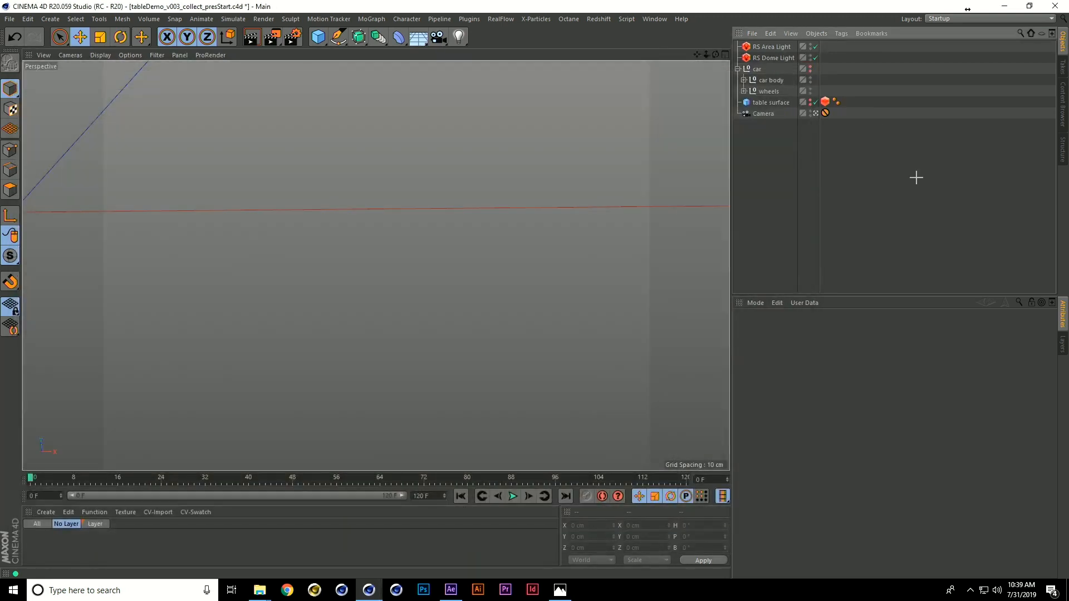
left_click(811, 102)
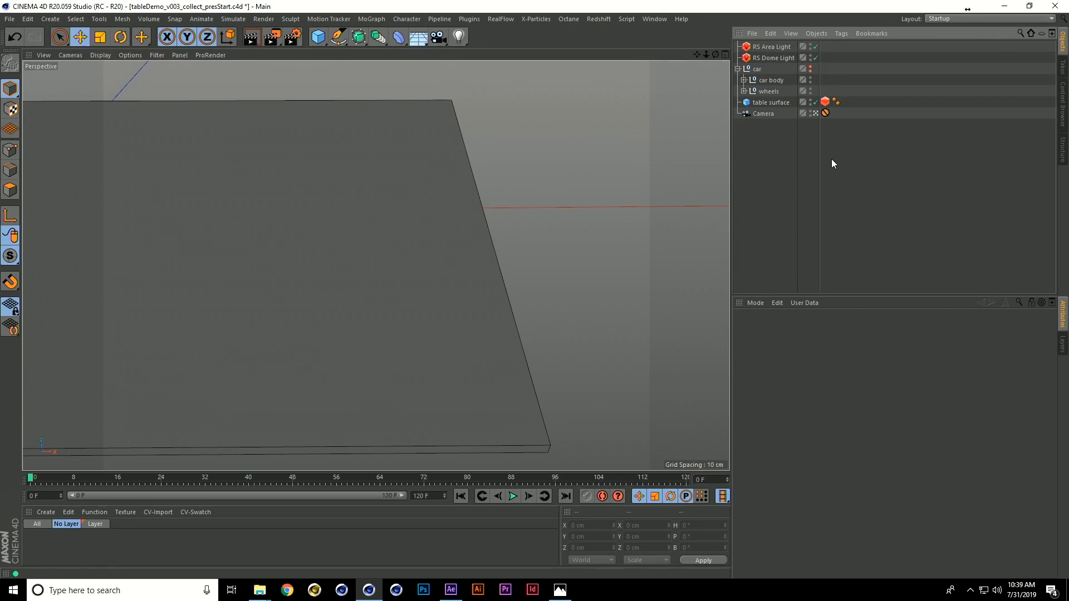
left_click(810, 67)
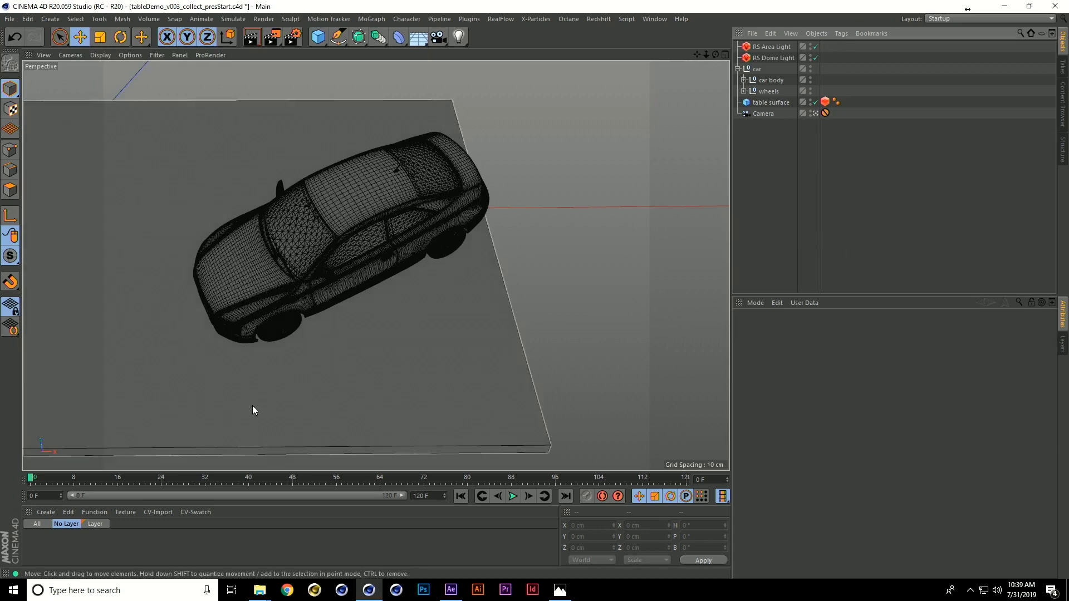
Step: Create a standard Redshift material and apply it to the car group
left_click(41, 512)
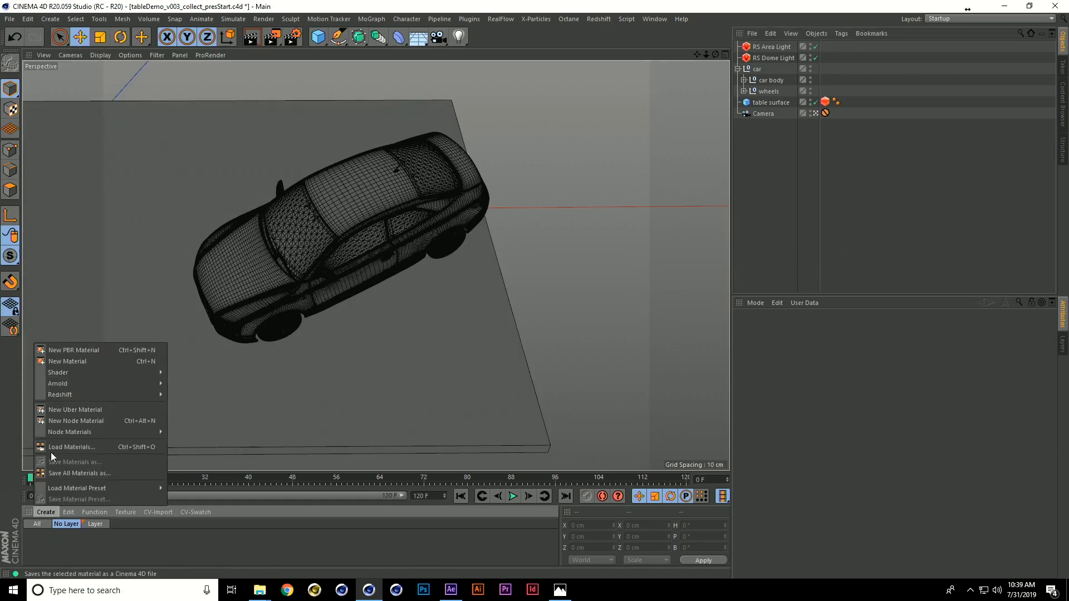
mouse_move(65, 393)
mouse_move(184, 395)
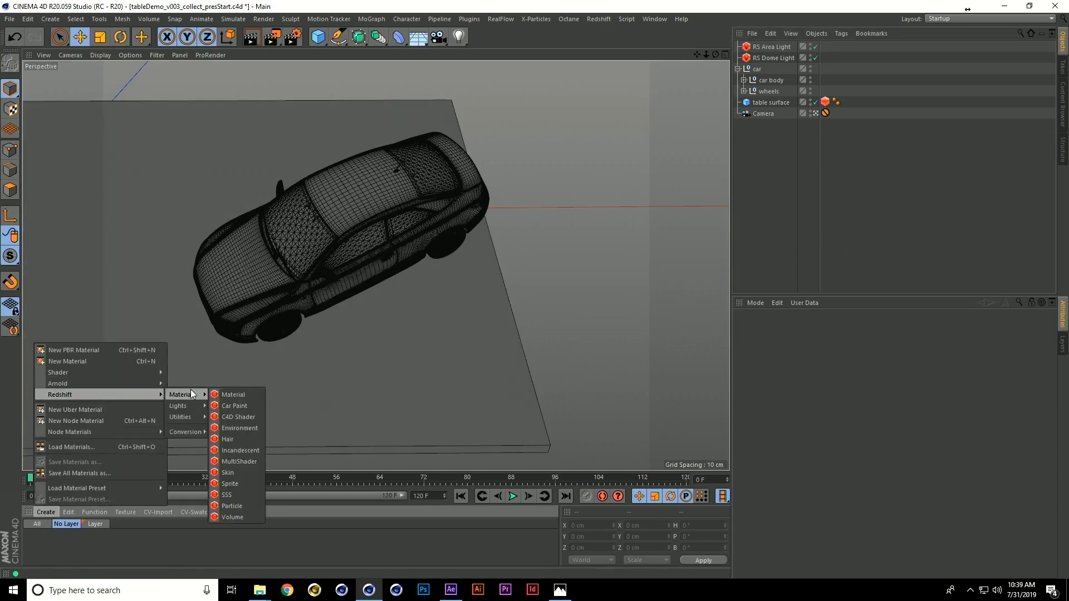
left_click(230, 392)
left_click(81, 557)
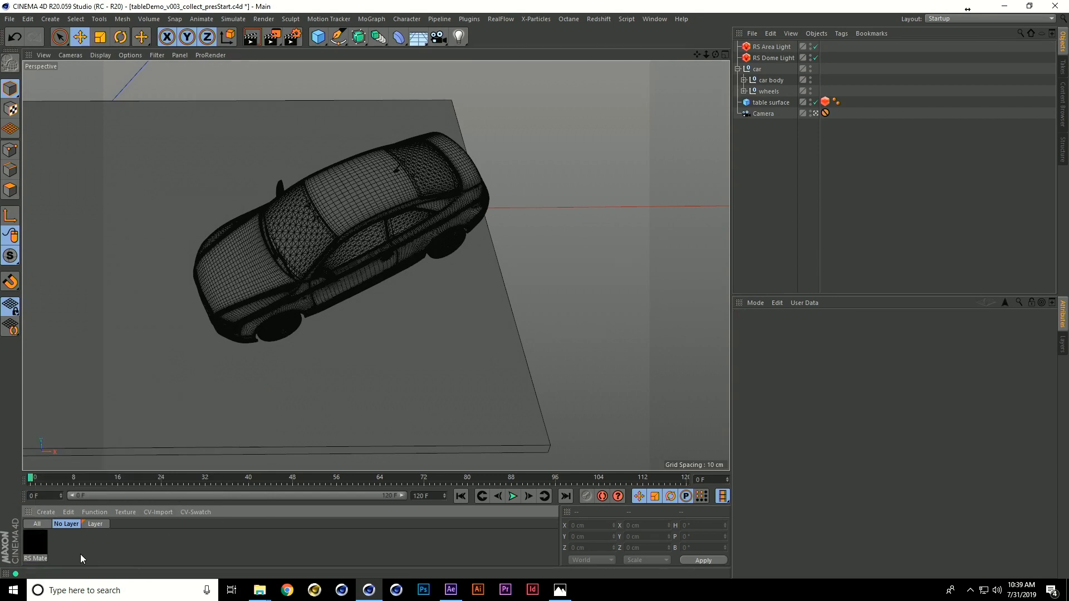
left_click_drag(651, 391, 759, 69)
left_click(819, 177)
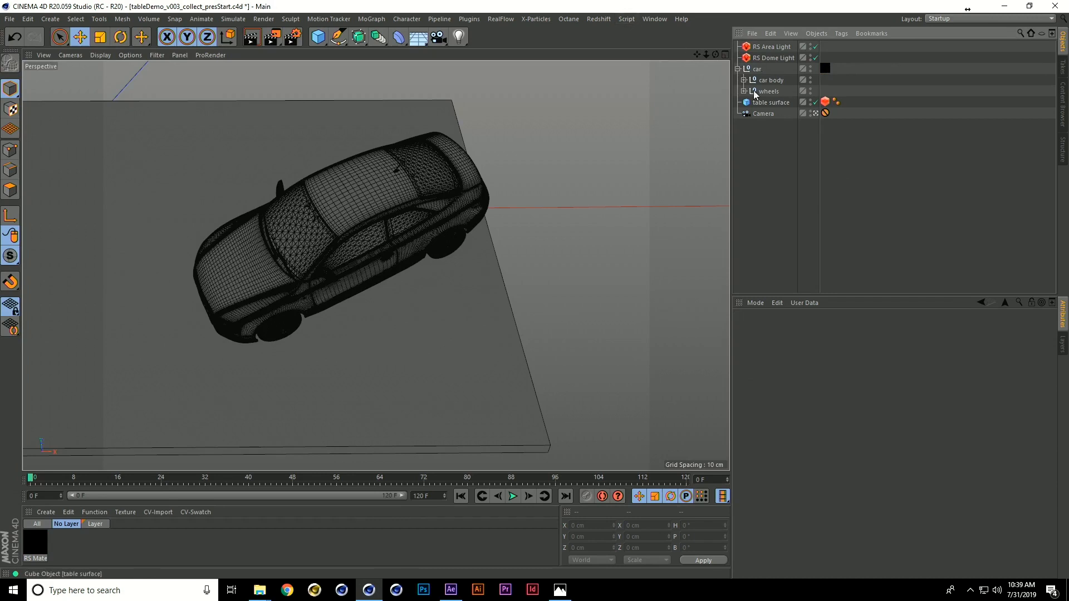
Step: Preview the car with its new material on the table in an interactive Redshift render, and close the RenderView
left_click(600, 19)
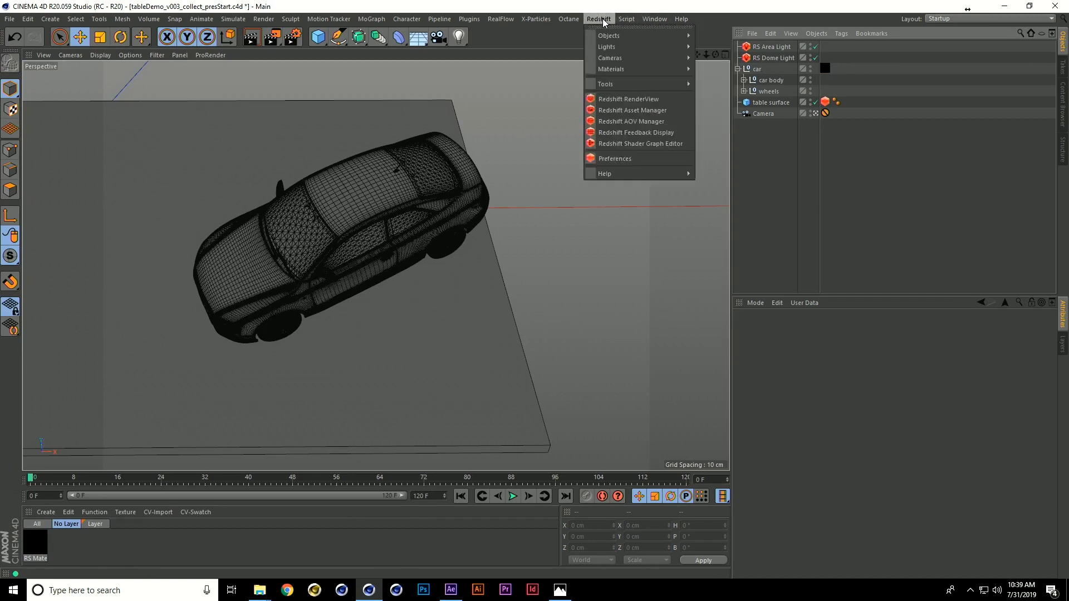
left_click(615, 100)
left_click_drag(638, 96, 411, 48)
left_click(69, 86)
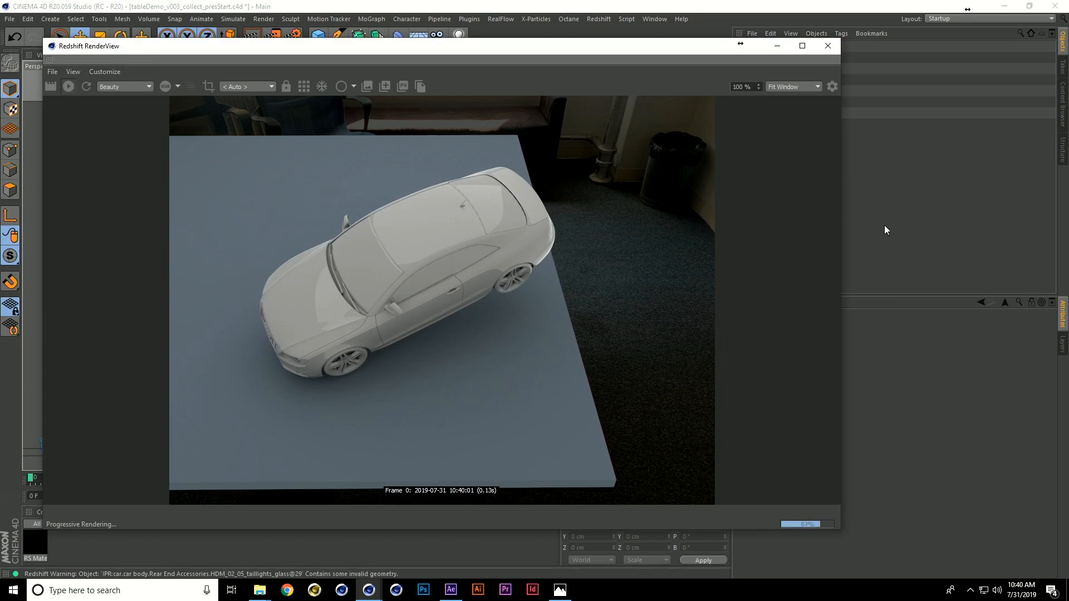
left_click(828, 46)
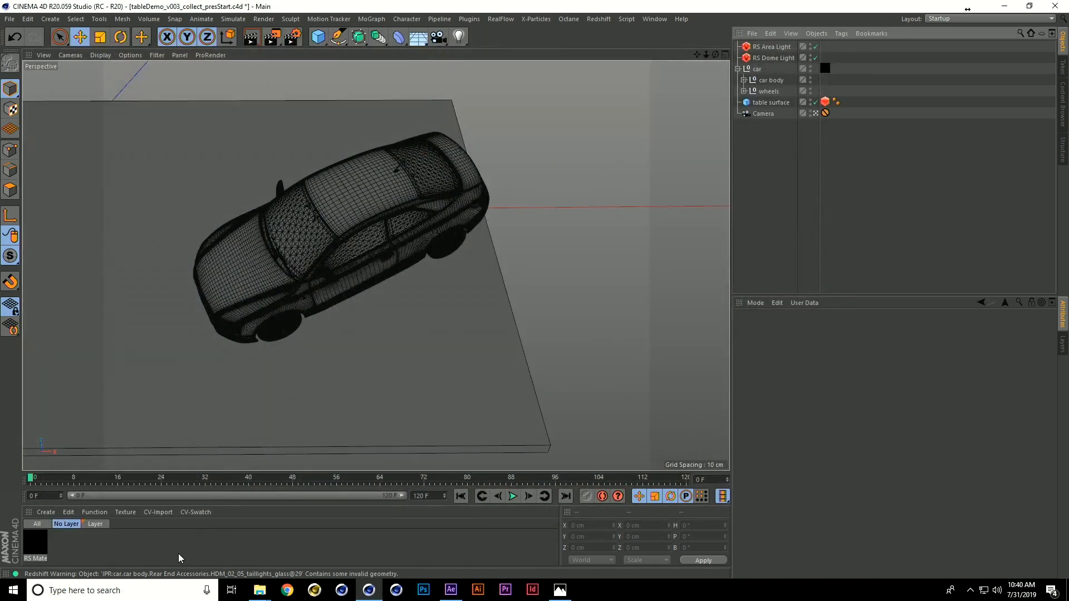
Step: Open the car material's shader graph and arrange the RS Material node above and before the Output node
left_click(35, 551)
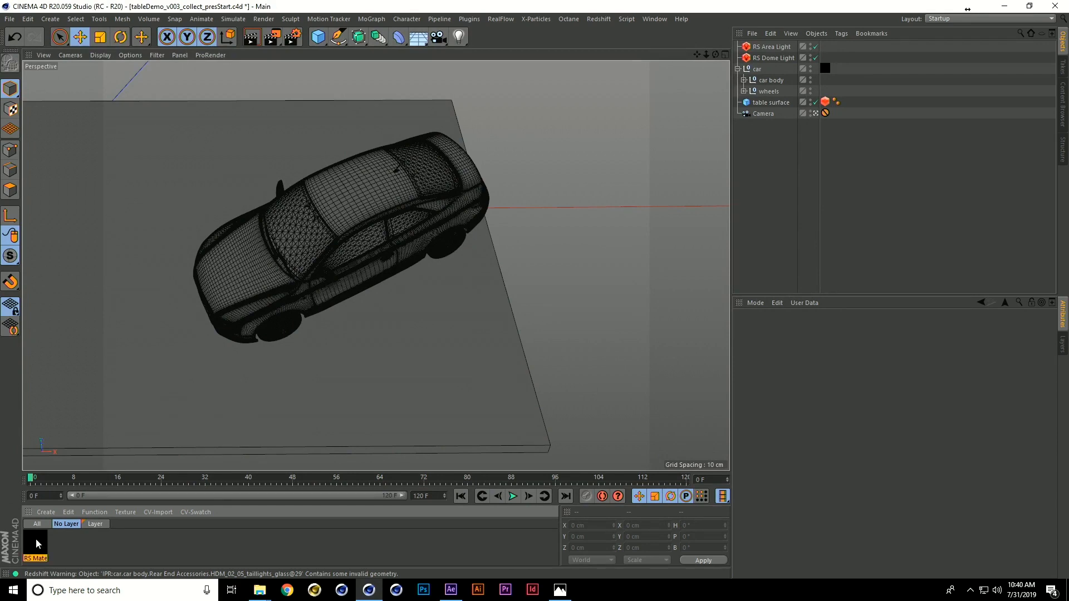
left_click(922, 421)
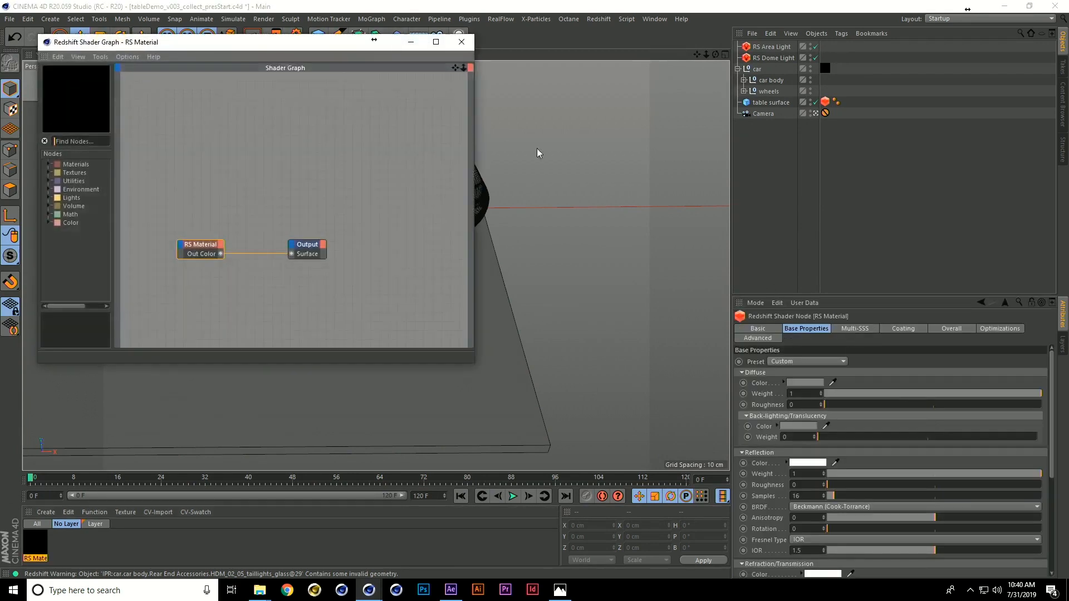
left_click_drag(310, 45, 635, 117)
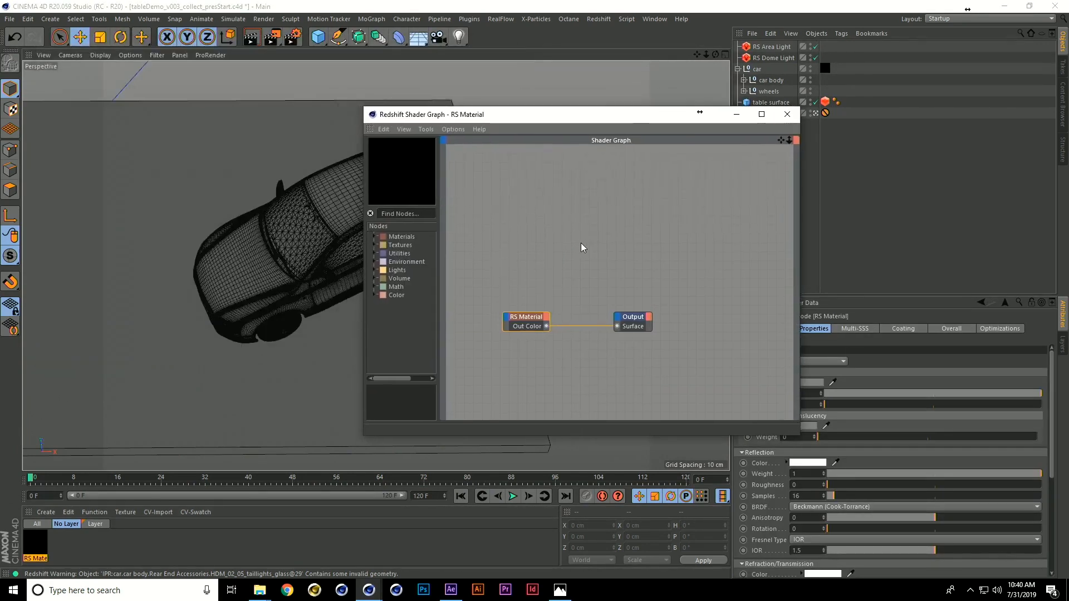
middle_click_drag(569, 256, 672, 242)
Step: Find the Incandescent material node and add it to the shader graph below the RS Material node
left_click(618, 235)
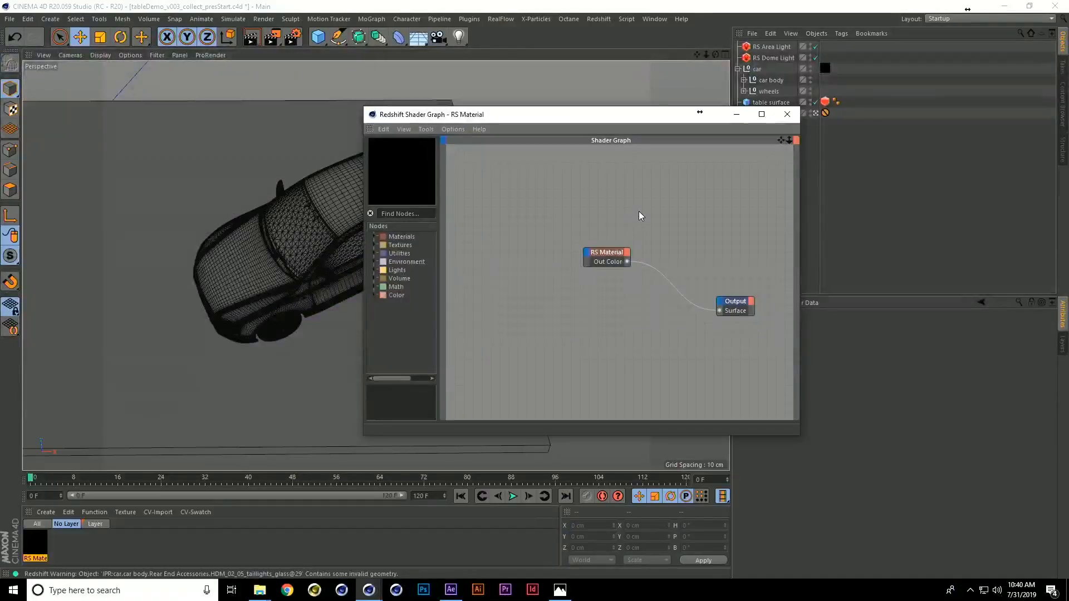
type("inca")
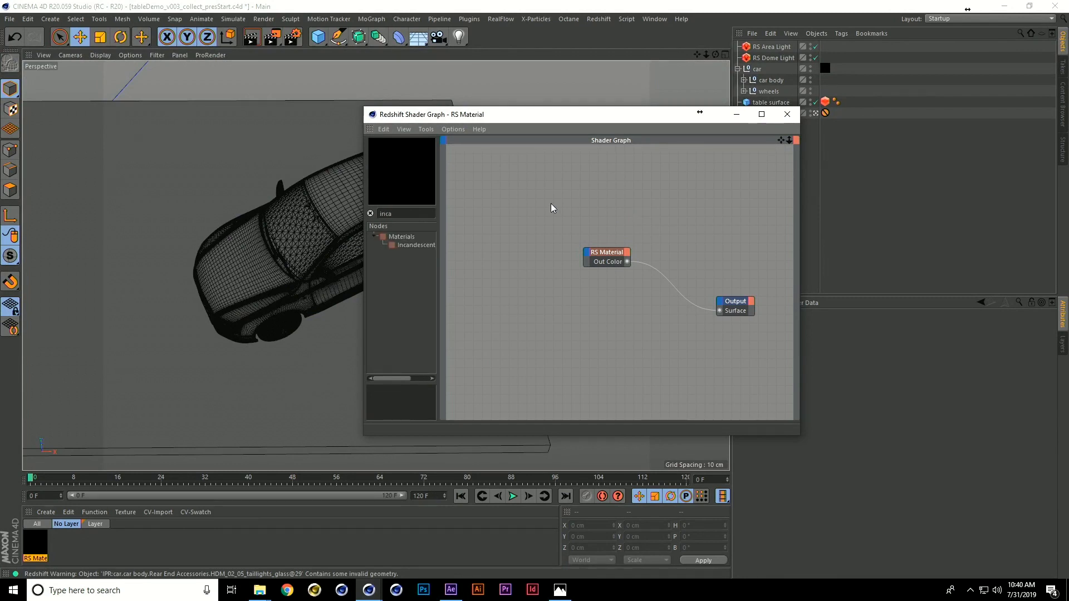
left_click_drag(422, 247, 576, 344)
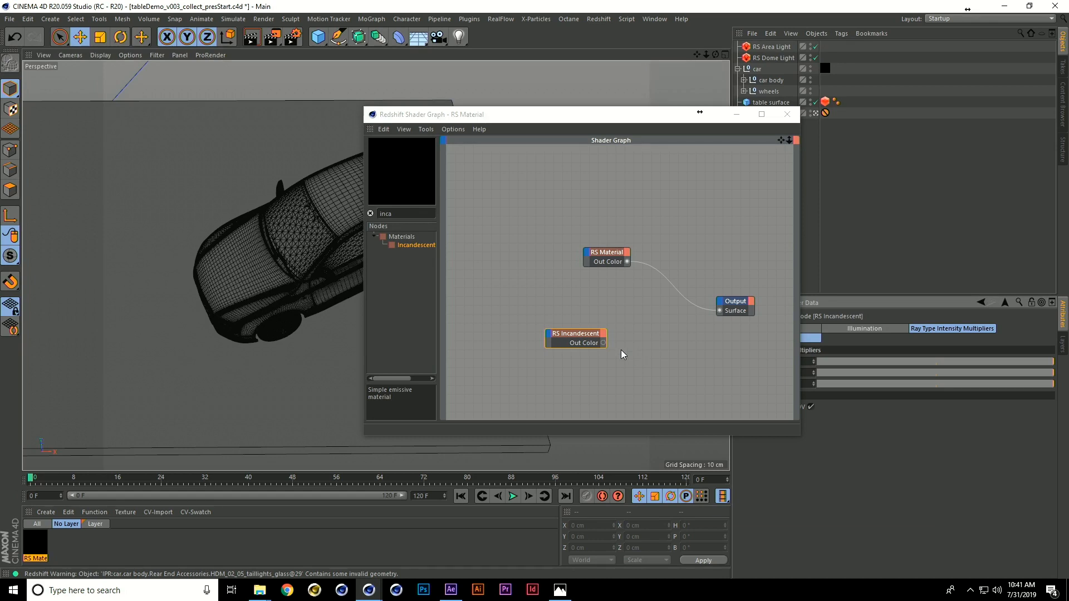
Step: Connect the RS Incandescent node to the Output's Surface, preview the car in an interactive Redshift render, and close the RenderView
left_click_drag(603, 343, 720, 312)
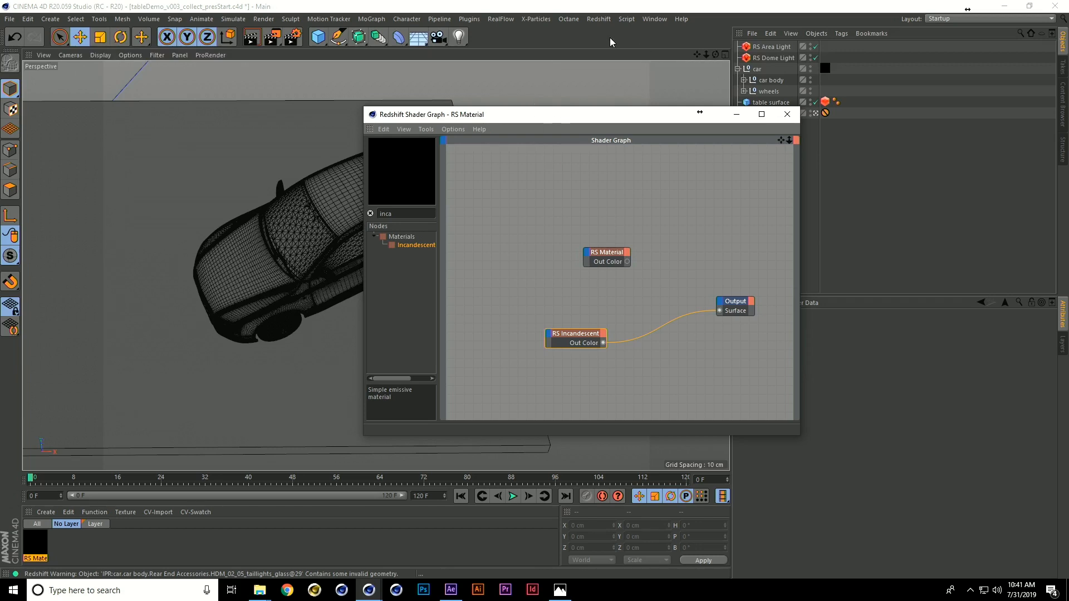
left_click(599, 21)
left_click(628, 97)
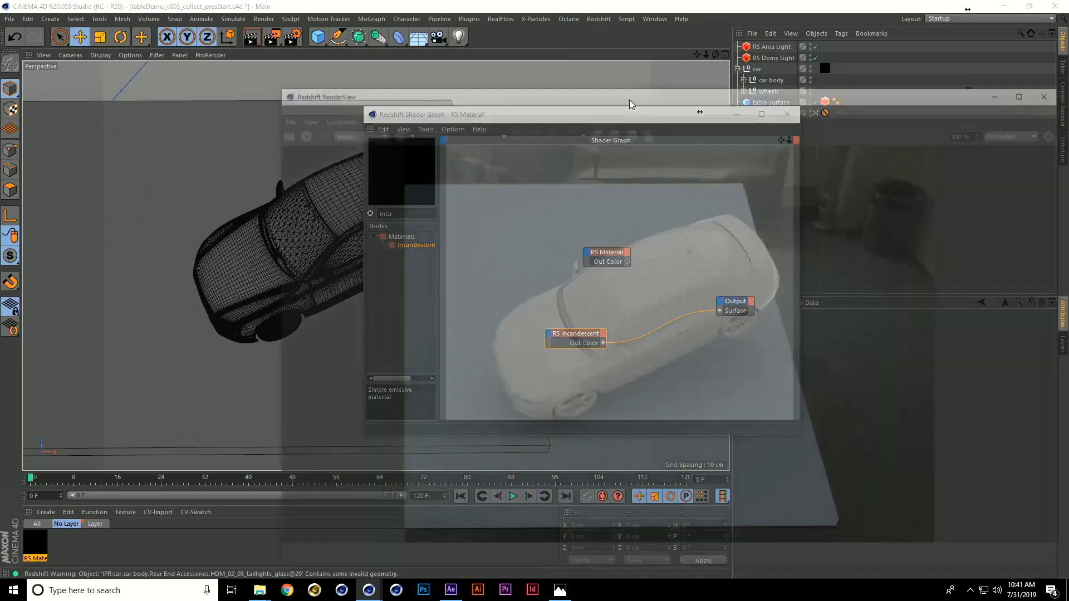
left_click(295, 133)
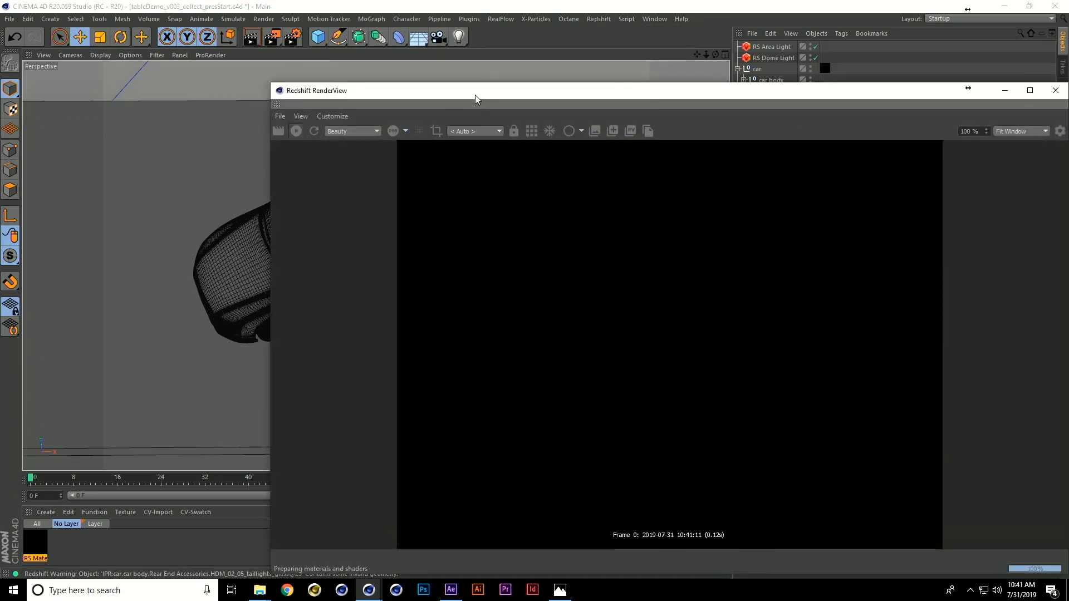
left_click_drag(475, 94, 338, 70)
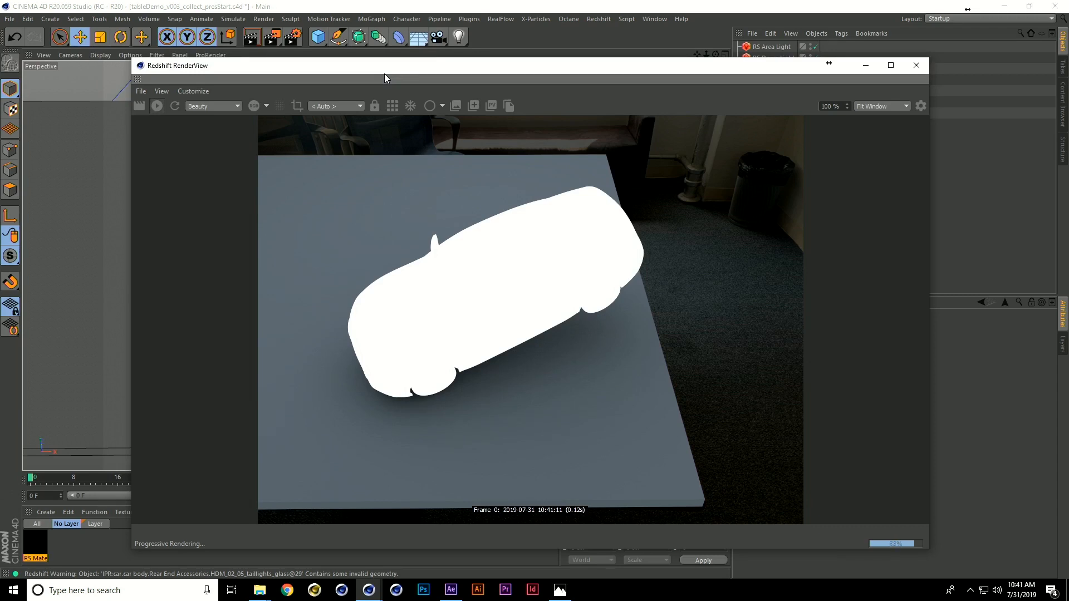
left_click(916, 65)
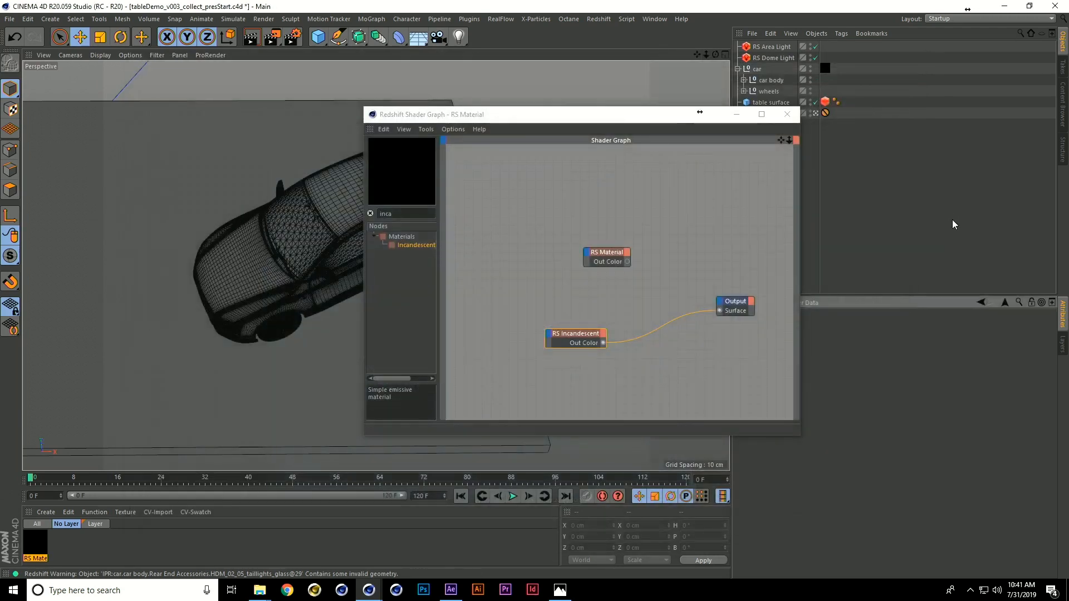
Step: Find the Fresnel utility node, add it between the other two nodes, and connect its Out Color to the Output's Surface
left_click_drag(636, 116, 518, 82)
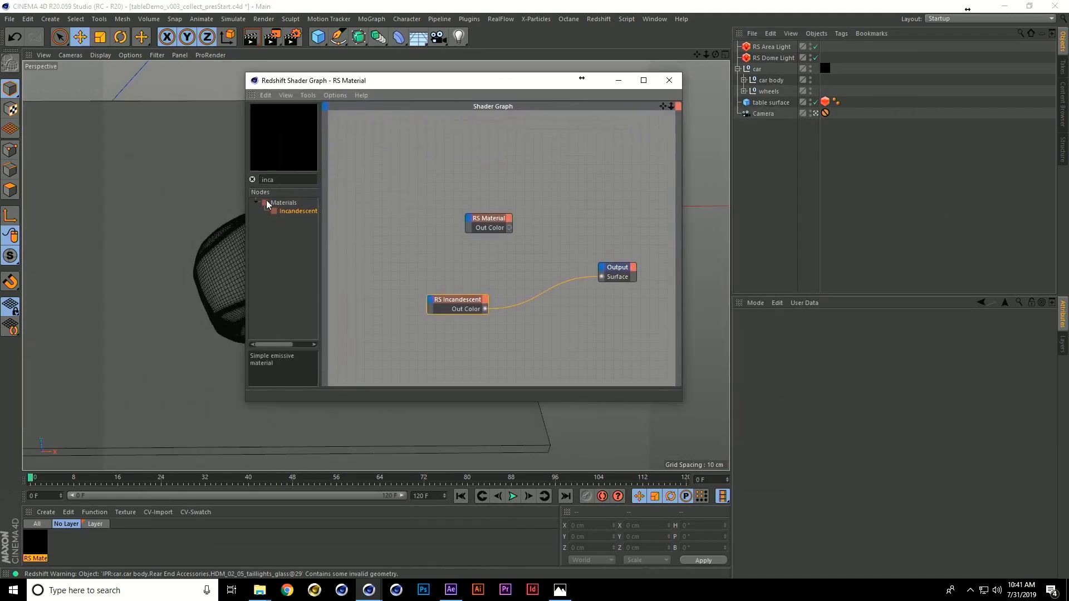
left_click_drag(287, 178, 258, 180)
type("f")
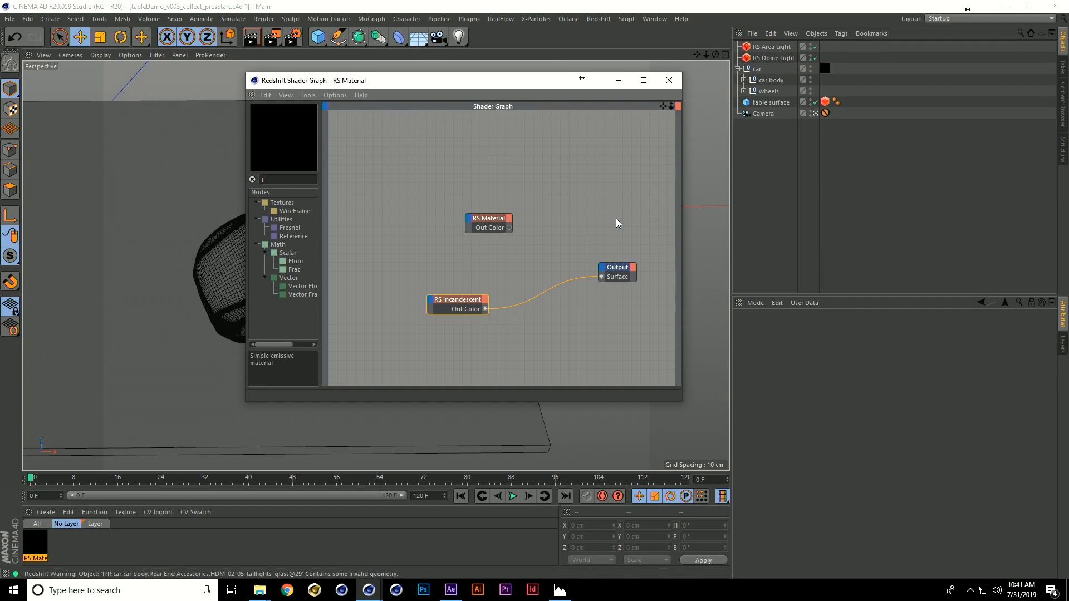
type("re")
left_click_drag(294, 209, 602, 278)
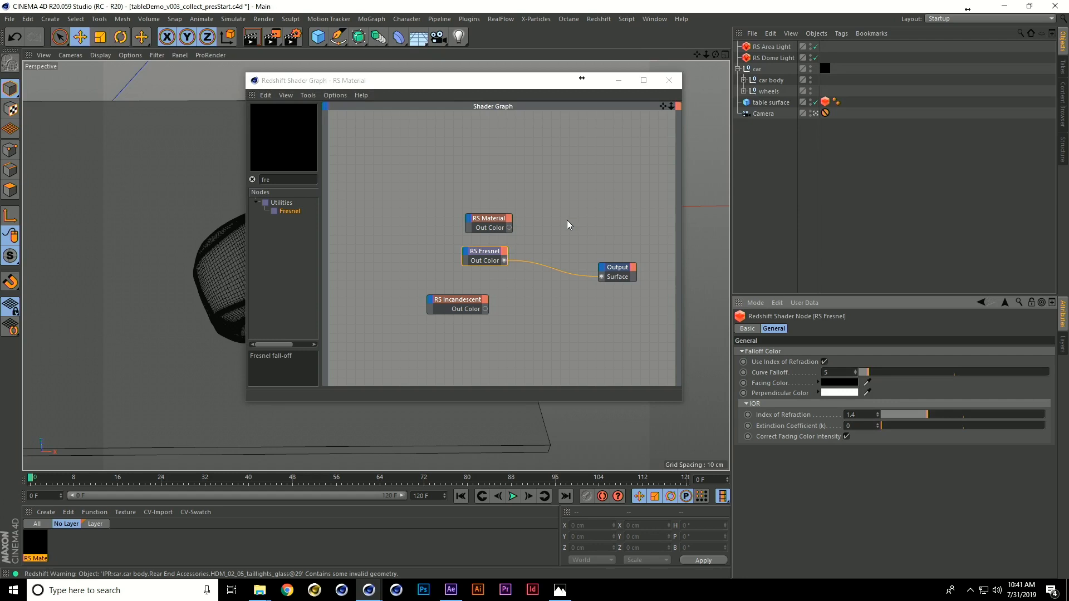
Step: Hide the car group and the table surface, and disable the RS Dome Light
left_click_drag(454, 86, 323, 129)
left_click(875, 161)
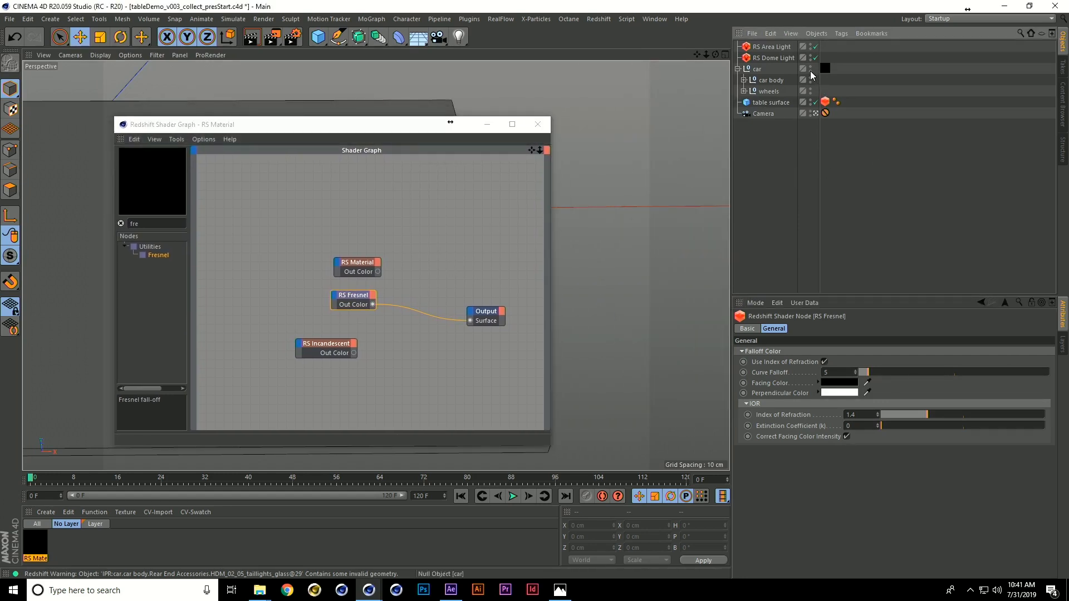
left_click(738, 69)
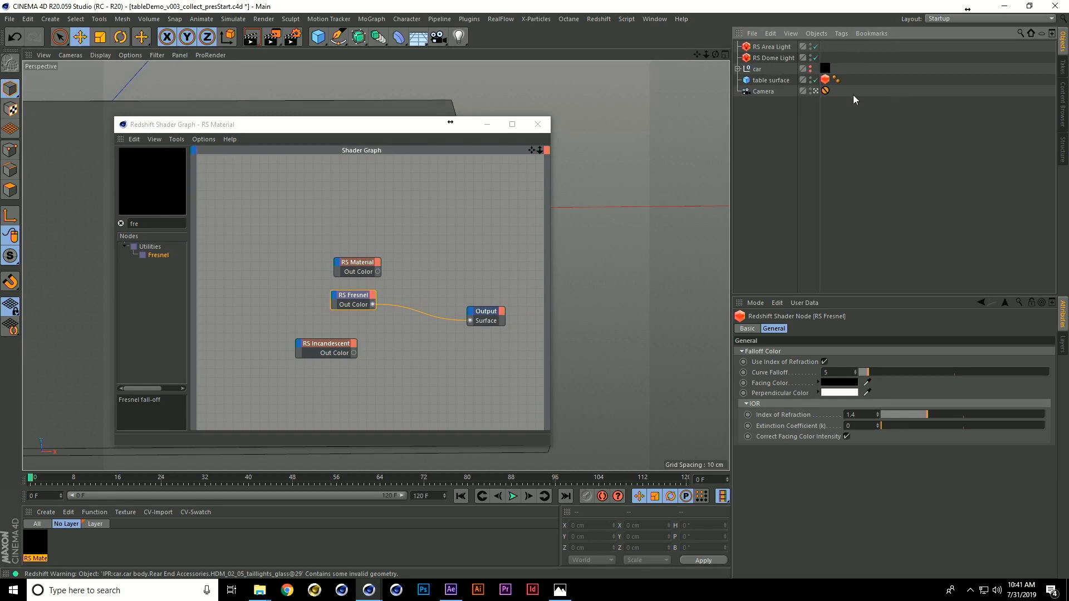
left_click(812, 79)
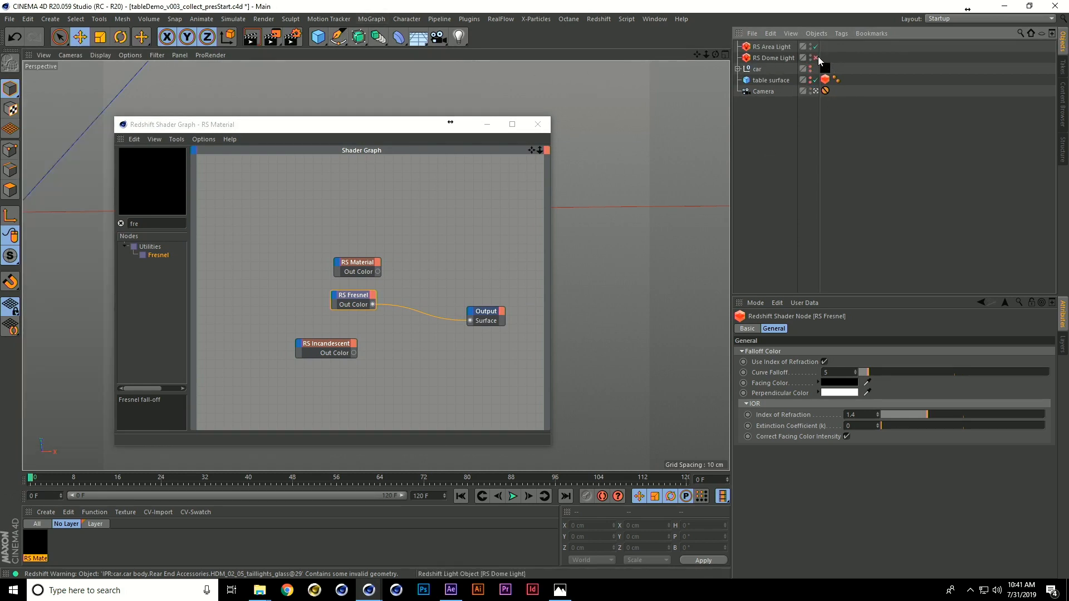
Step: Add a torus, scale it down to about 154 cm across, and move it along X to about 120 cm
left_click(361, 38)
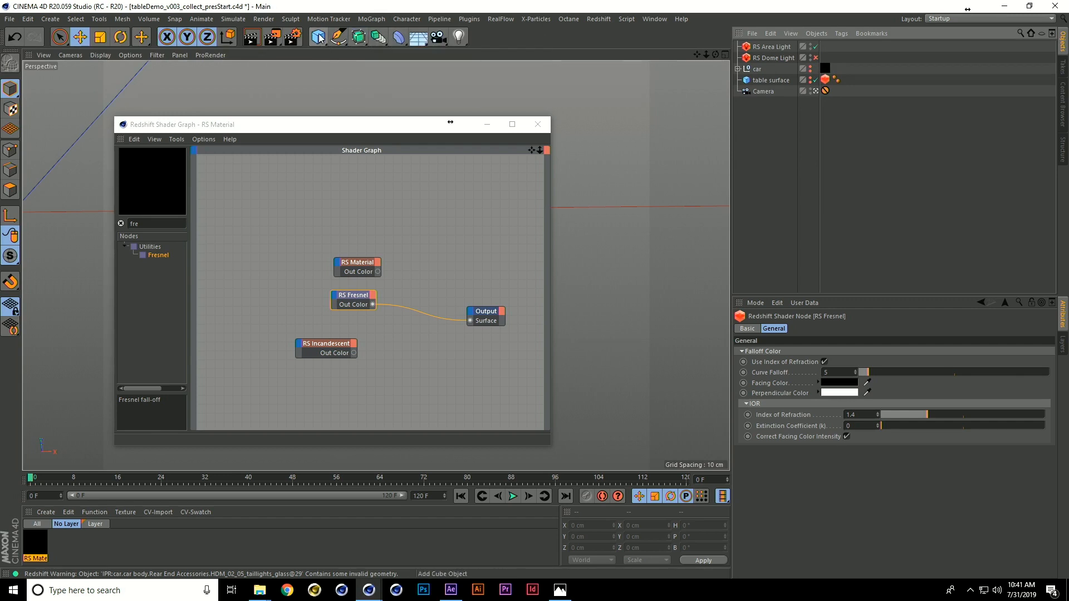
left_click(319, 38)
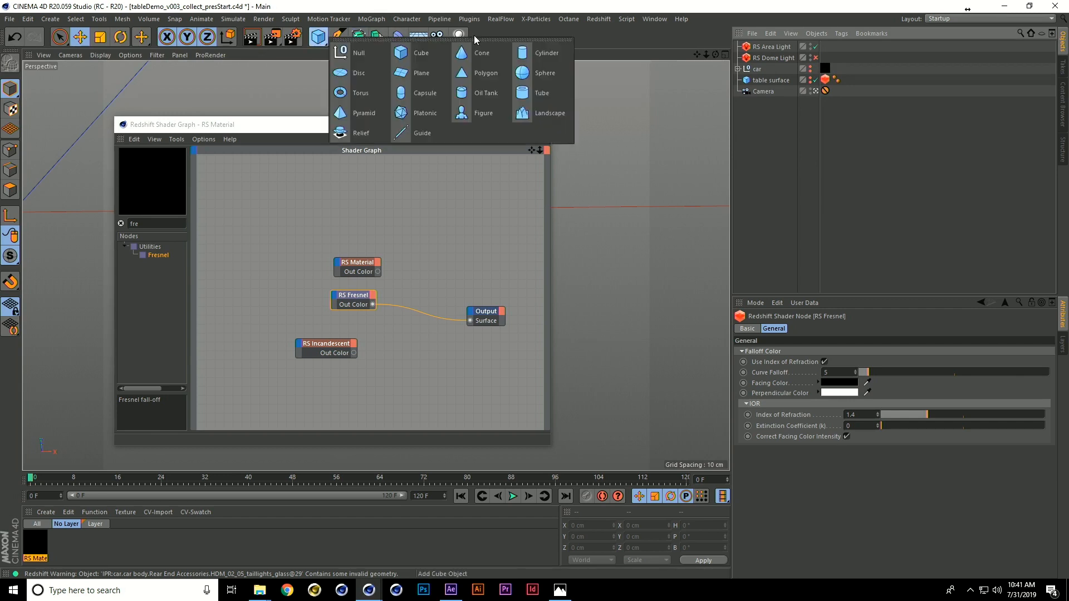
left_click(360, 98)
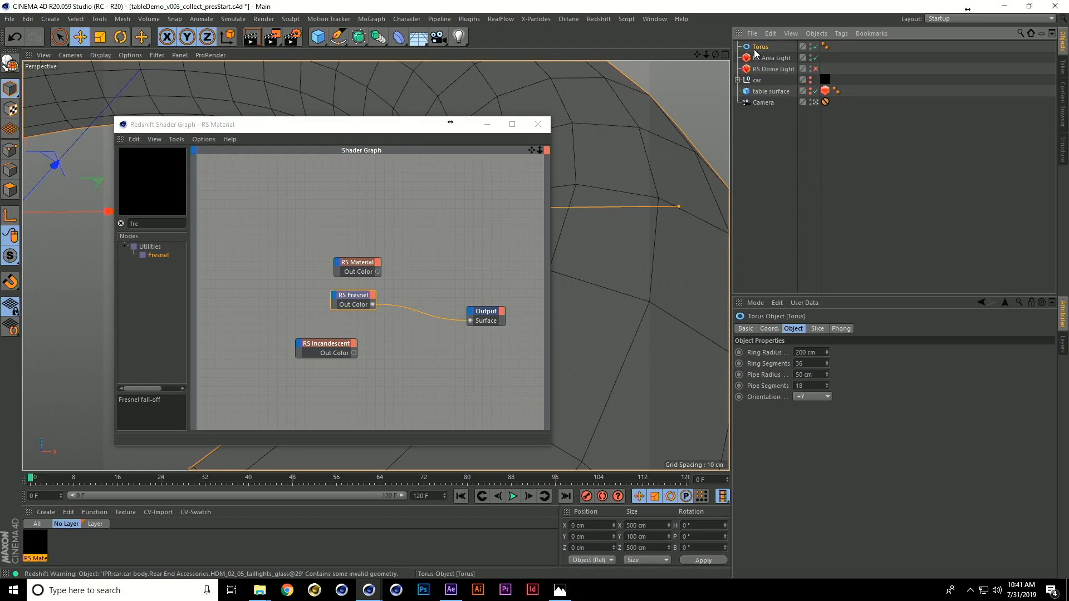
left_click(538, 123)
key("t")
left_click_drag(507, 185, 163, 246)
key("e")
left_click_drag(112, 211, 407, 229)
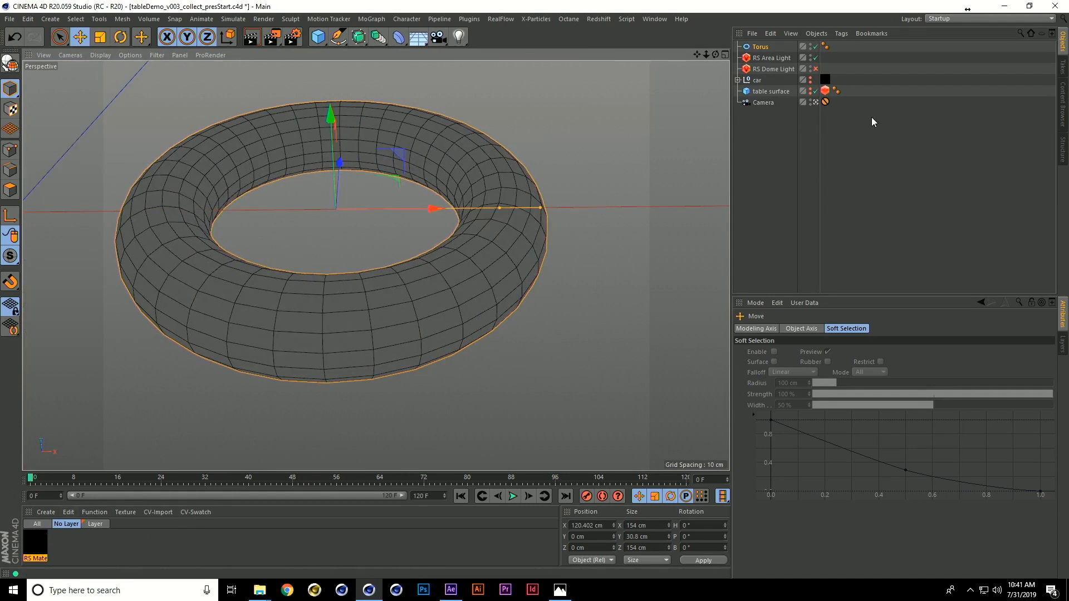
Step: Apply the RS Material to the torus and reopen the material's shader graph
left_click(257, 440)
left_click(32, 546)
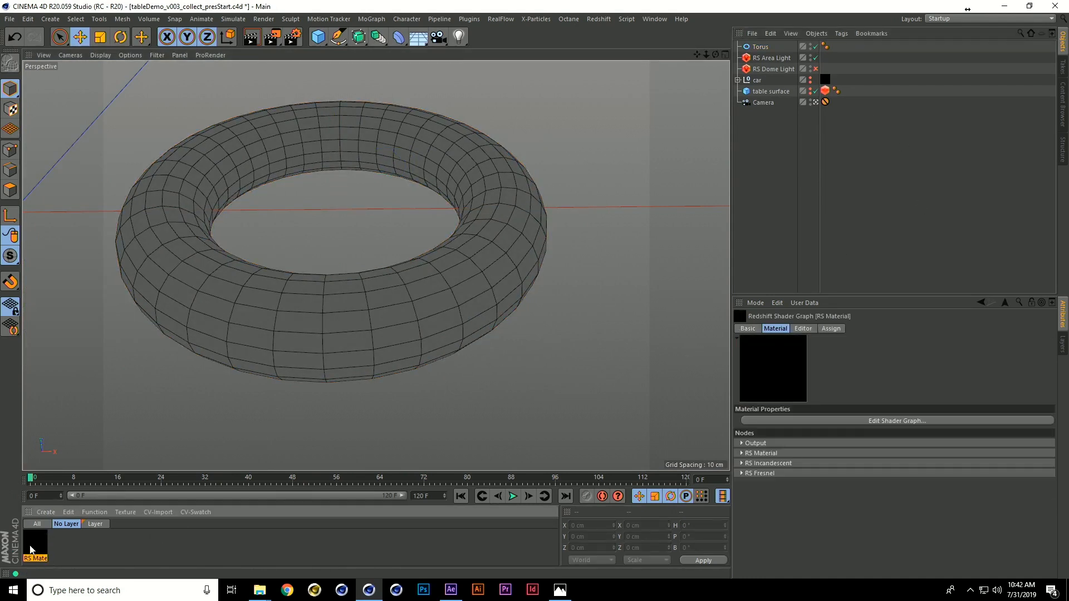
left_click_drag(799, 156, 766, 48)
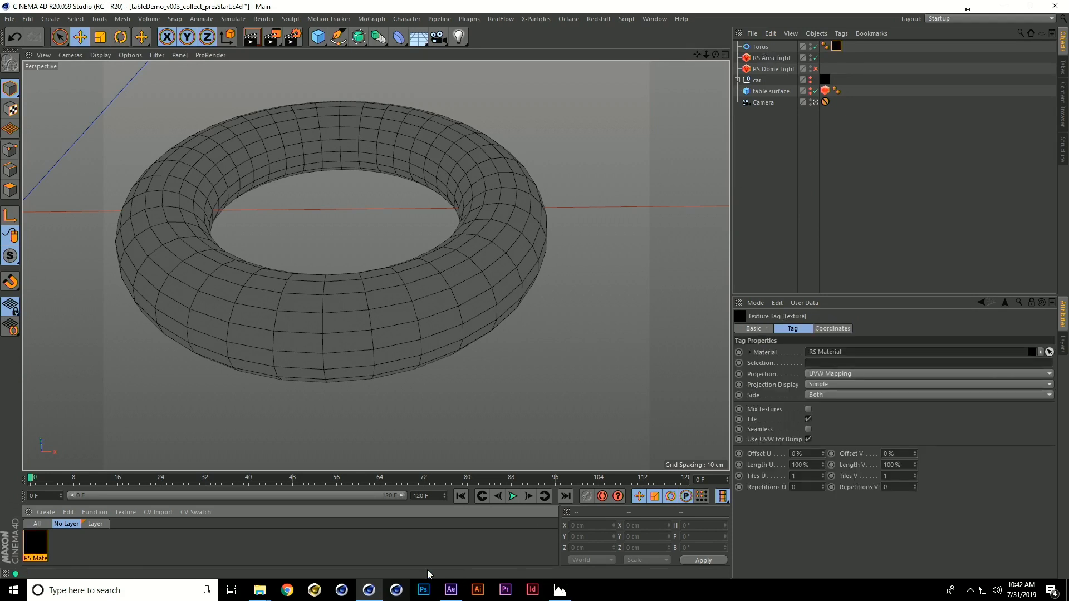
left_click(37, 545)
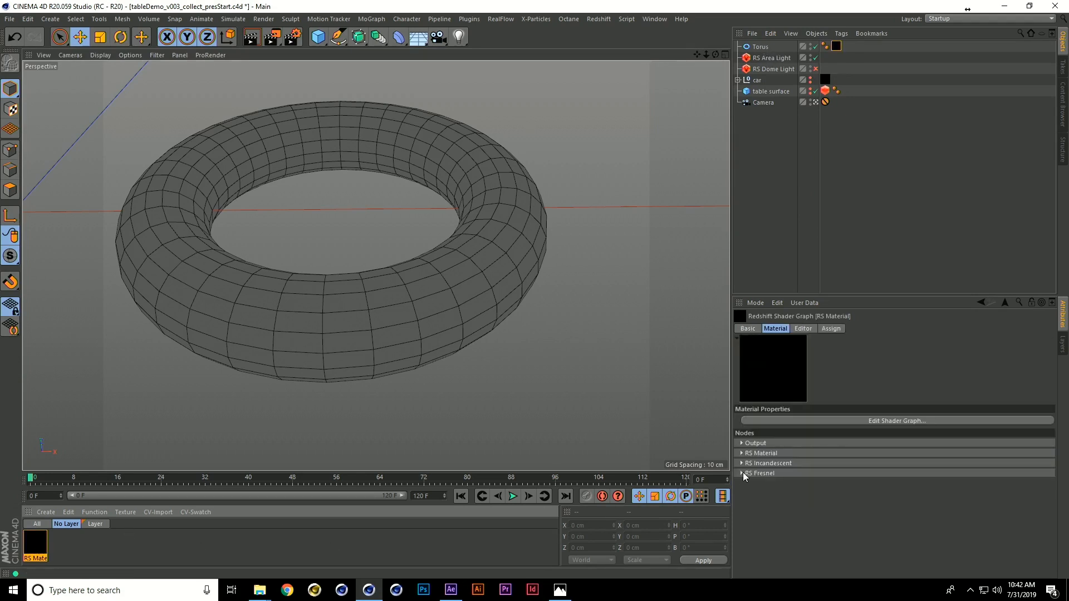
left_click(827, 421)
left_click_drag(277, 32, 268, 132)
Step: Preview the Fresnel falloff on the torus in the Redshift RenderView, and close the render window
left_click(604, 20)
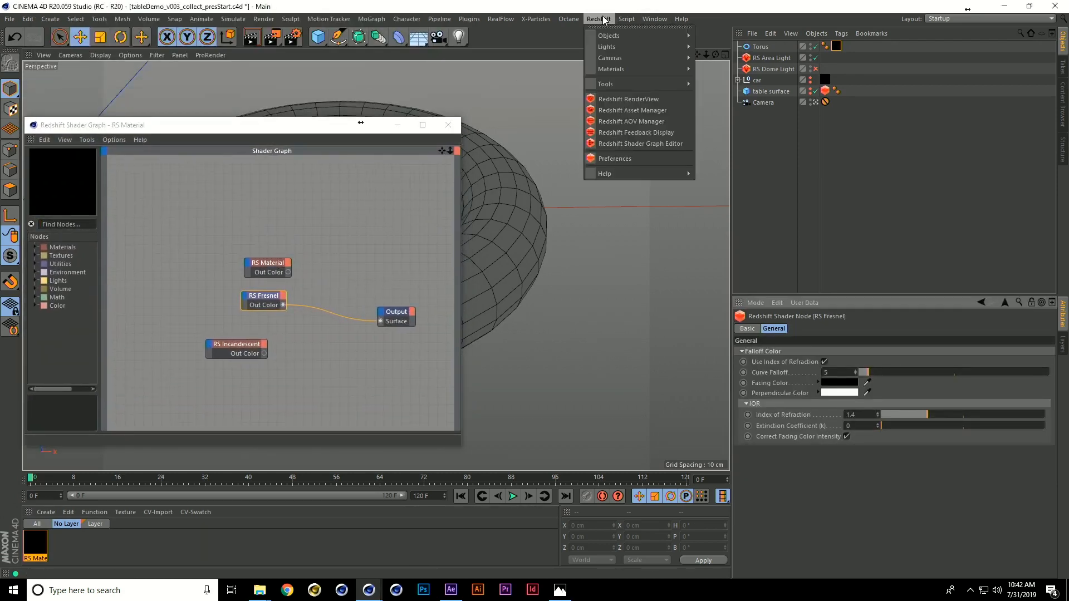
left_click(636, 99)
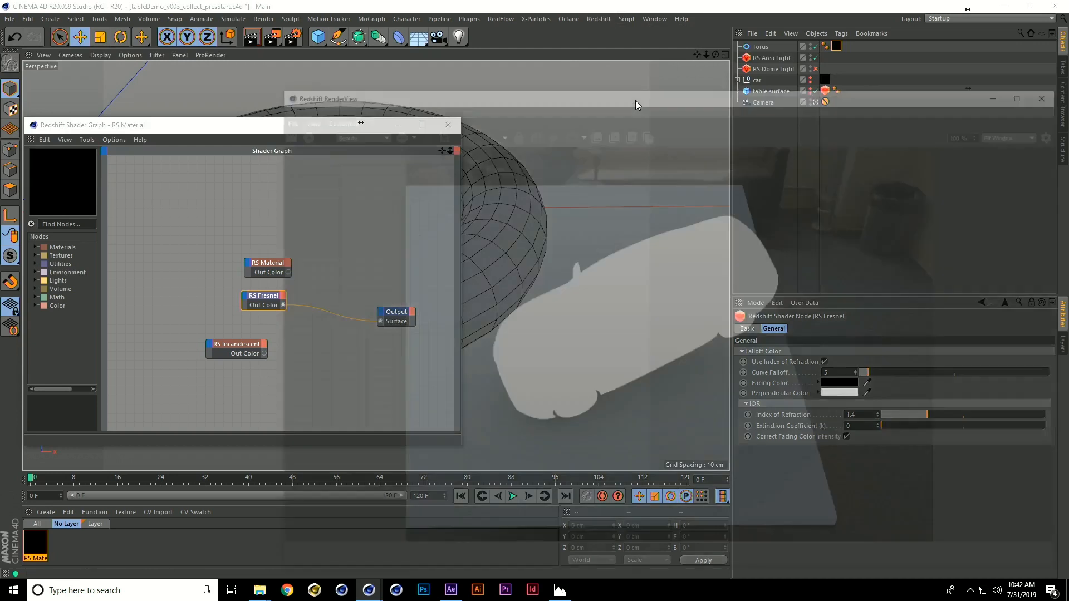
left_click_drag(518, 92, 477, 46)
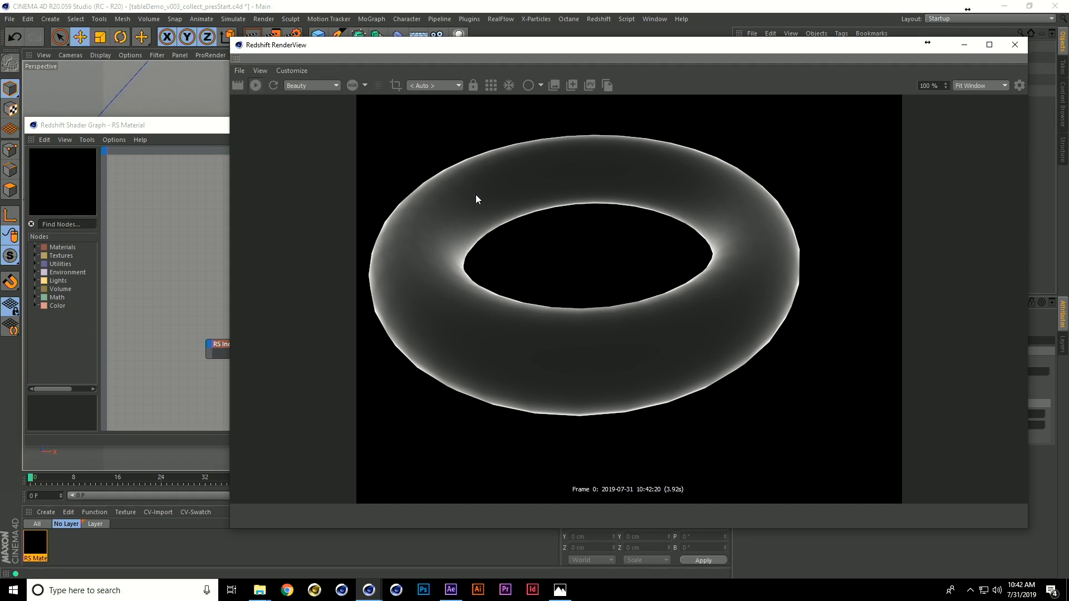
left_click(1016, 45)
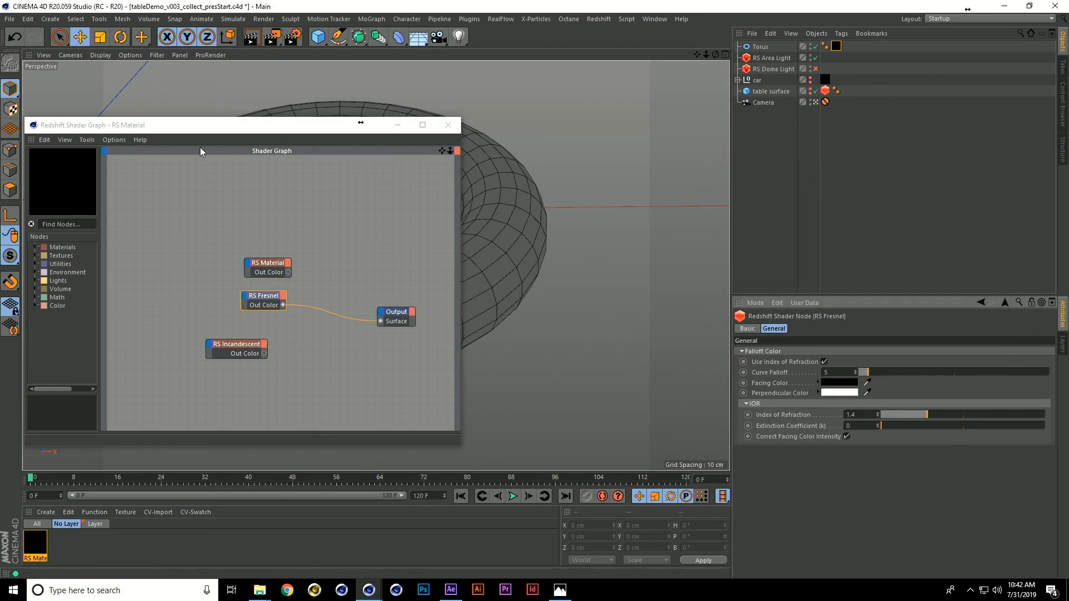
Step: Delete the torus and make the car group visible again
left_click_drag(257, 130, 354, 91)
left_click(394, 346)
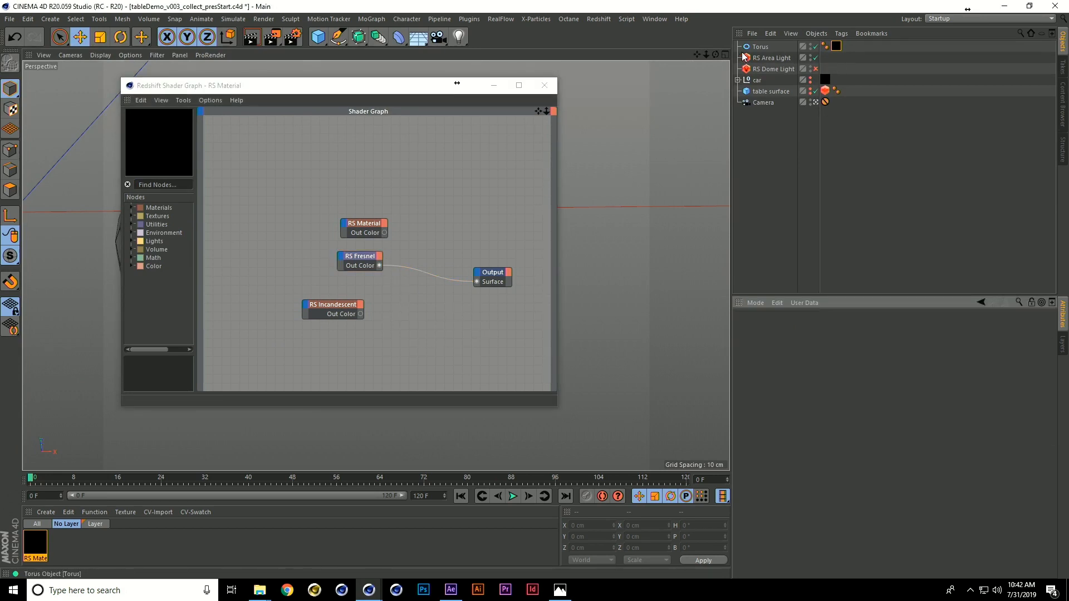
left_click(759, 47)
key("Delete")
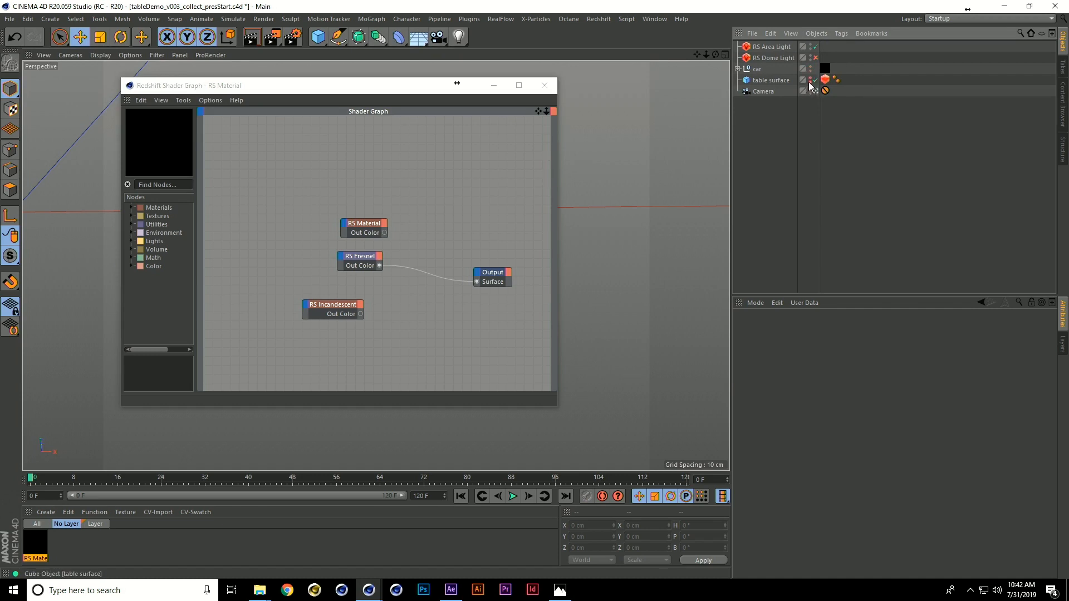
Step: Preview the Fresnel shading on the car in the Redshift RenderView, and close the render window
left_click(599, 19)
left_click(622, 99)
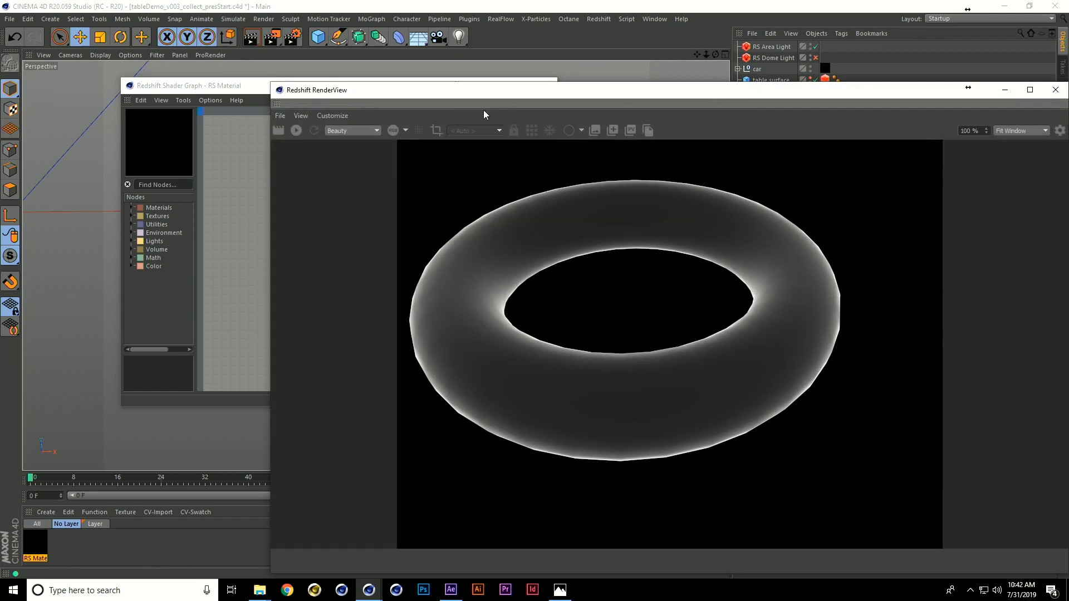
left_click_drag(495, 93, 330, 62)
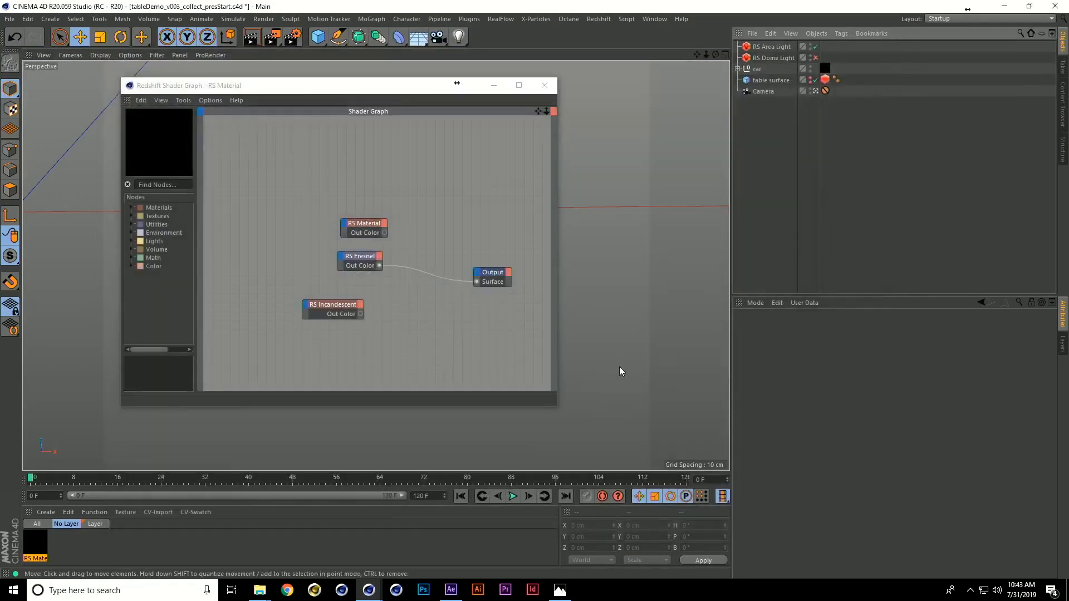
Step: Delete the RS Incandescent node, and add an AO texture node in its place connected to the Output's Surface
left_click_drag(357, 344, 272, 303)
key("Delete")
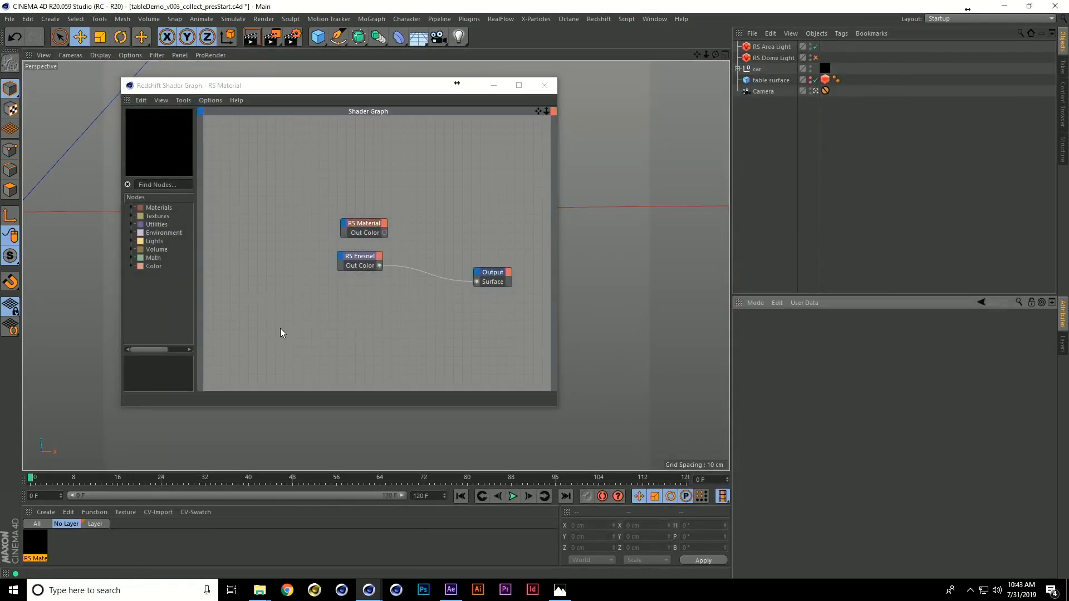
type("ao")
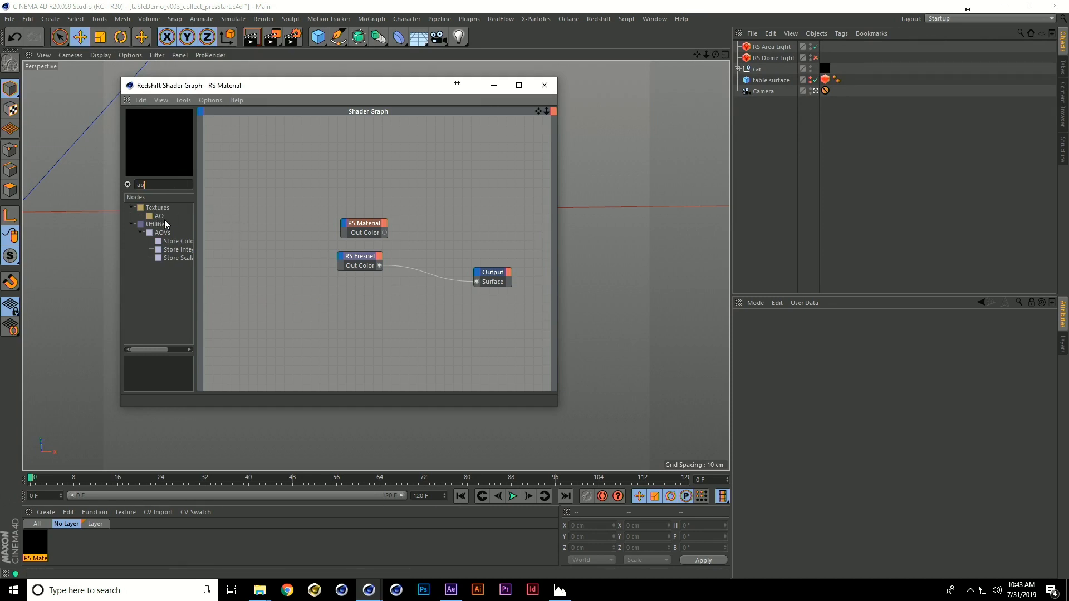
left_click_drag(160, 216, 477, 282)
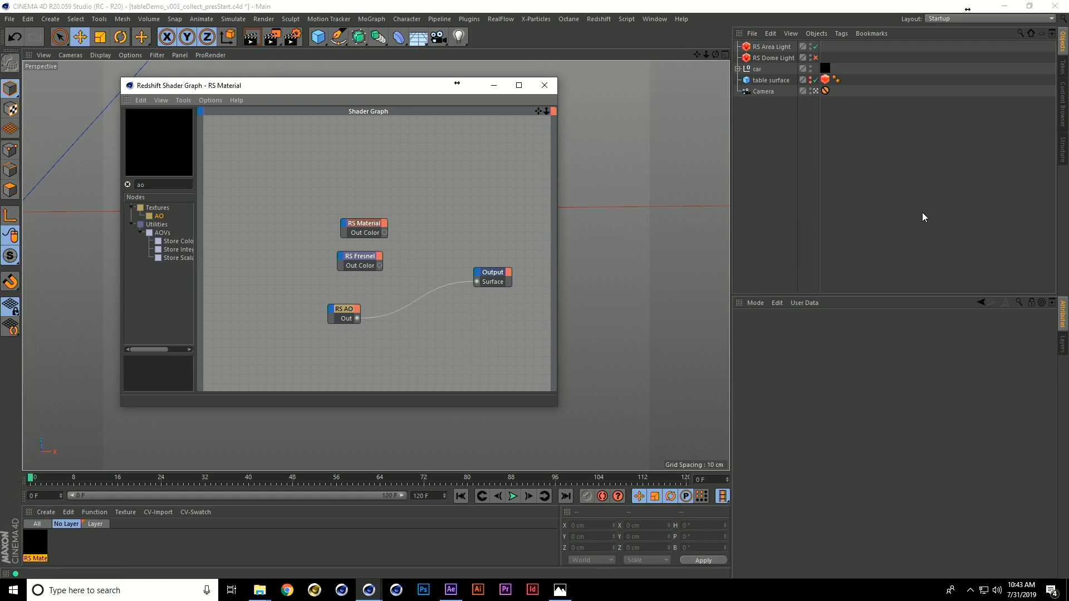
Step: Preview the ambient occlusion shading on the car in an interactive Redshift render, then stop and close the RenderView
left_click(599, 19)
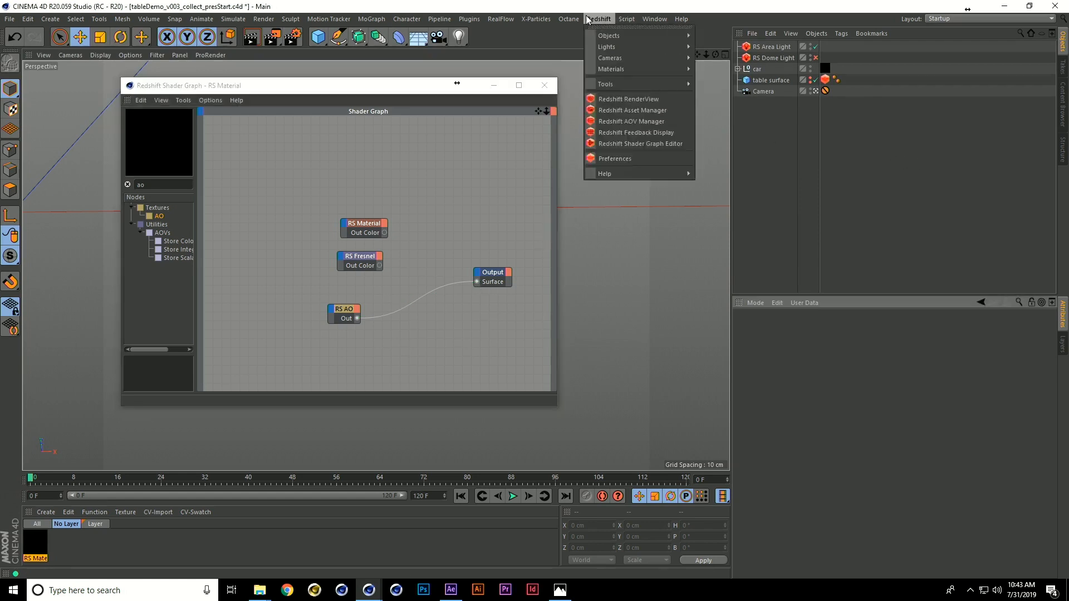
left_click(615, 101)
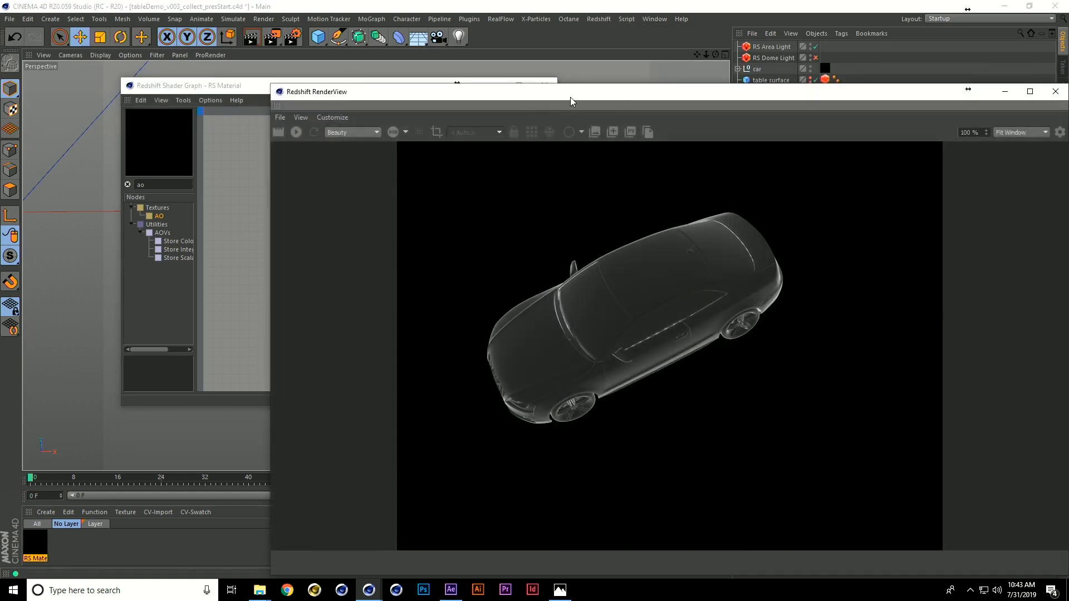
left_click_drag(570, 97, 404, 60)
left_click(132, 95)
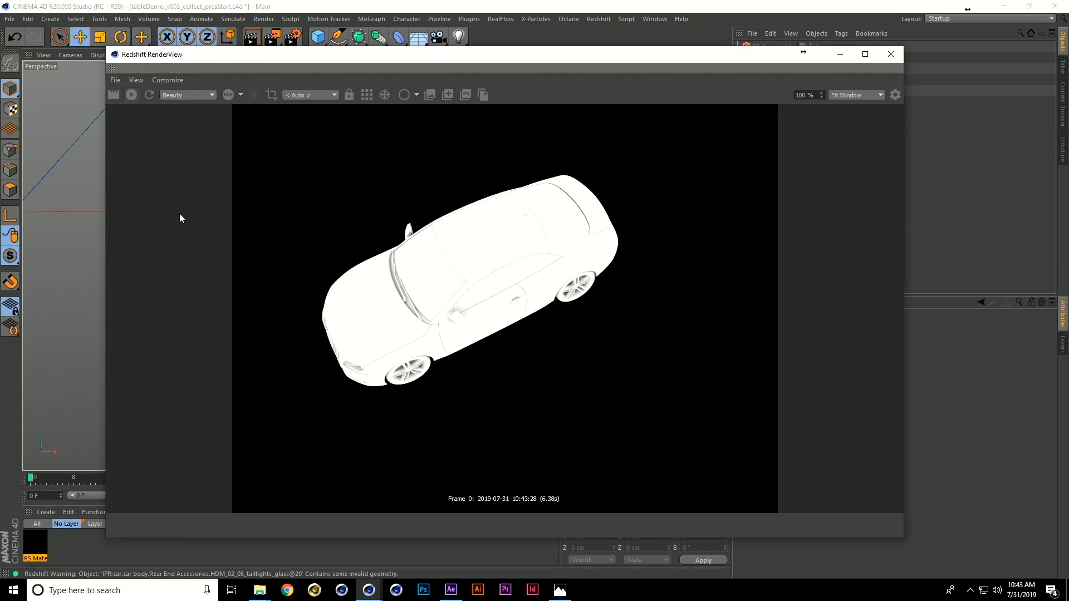
left_click(131, 96)
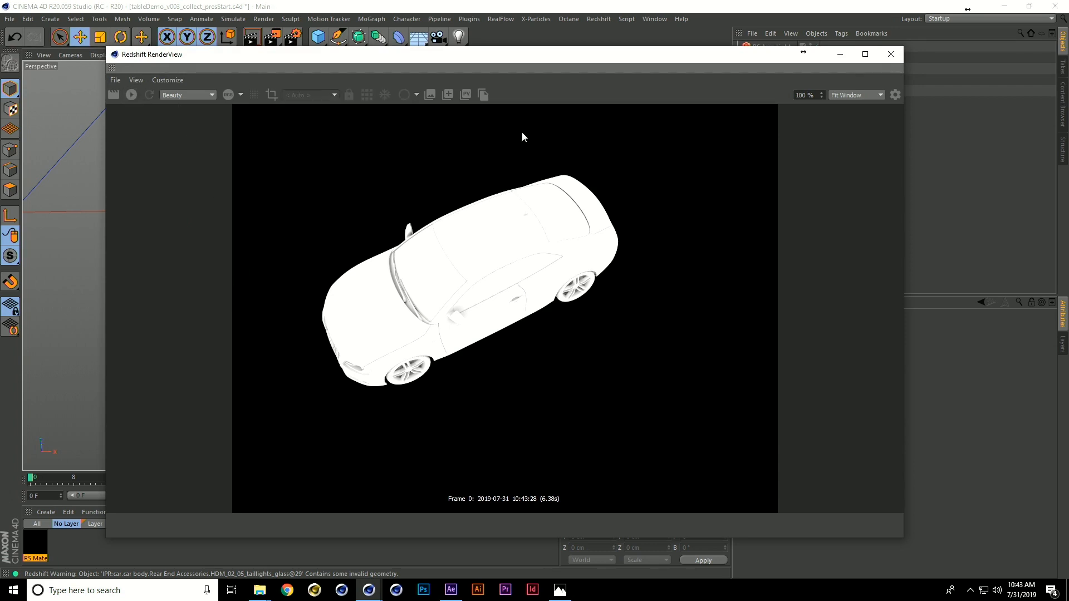
left_click(891, 54)
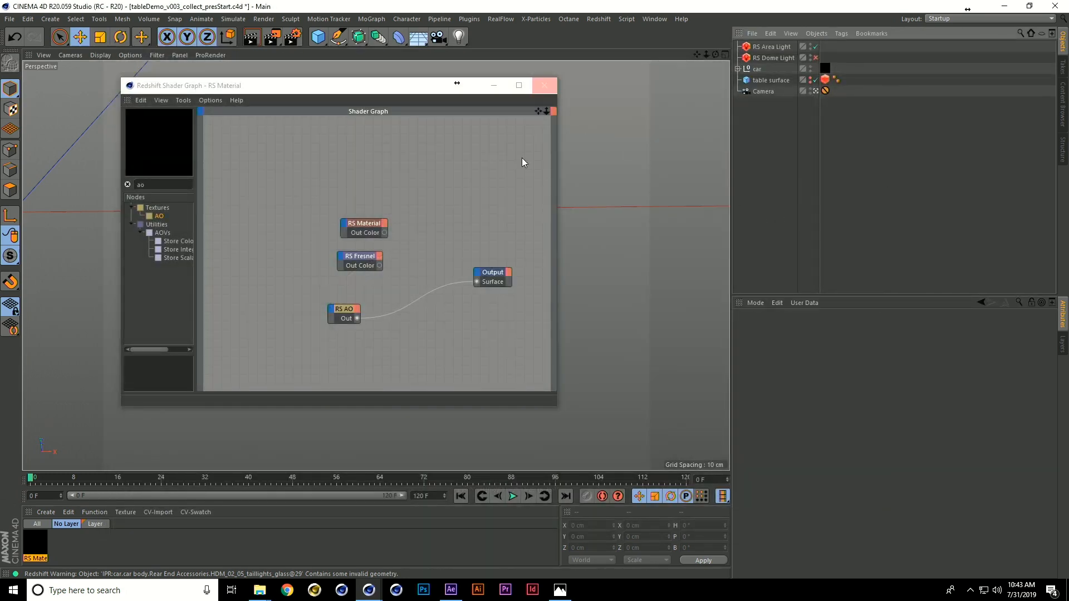
Step: Move the RS Material and RS Fresnel nodes closer to the AO node, and connect RS Material to the Output's Surface
left_click_drag(423, 192, 322, 290)
left_click(480, 243)
left_click_drag(354, 252, 478, 285)
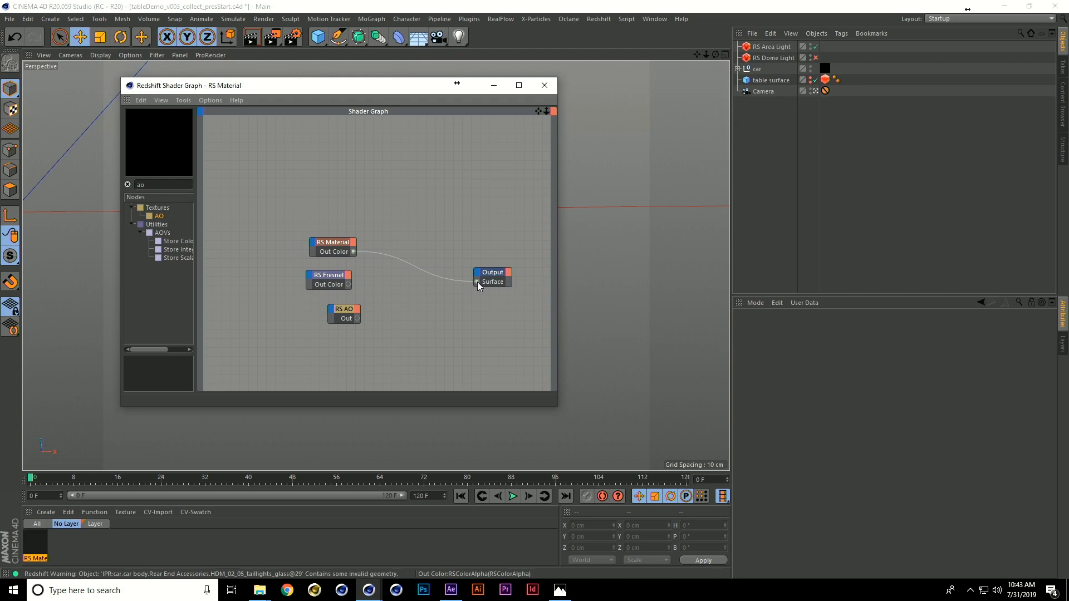
Step: Open the Redshift AOV Manager from the AOV section of the render settings
left_click_drag(386, 89, 880, 206)
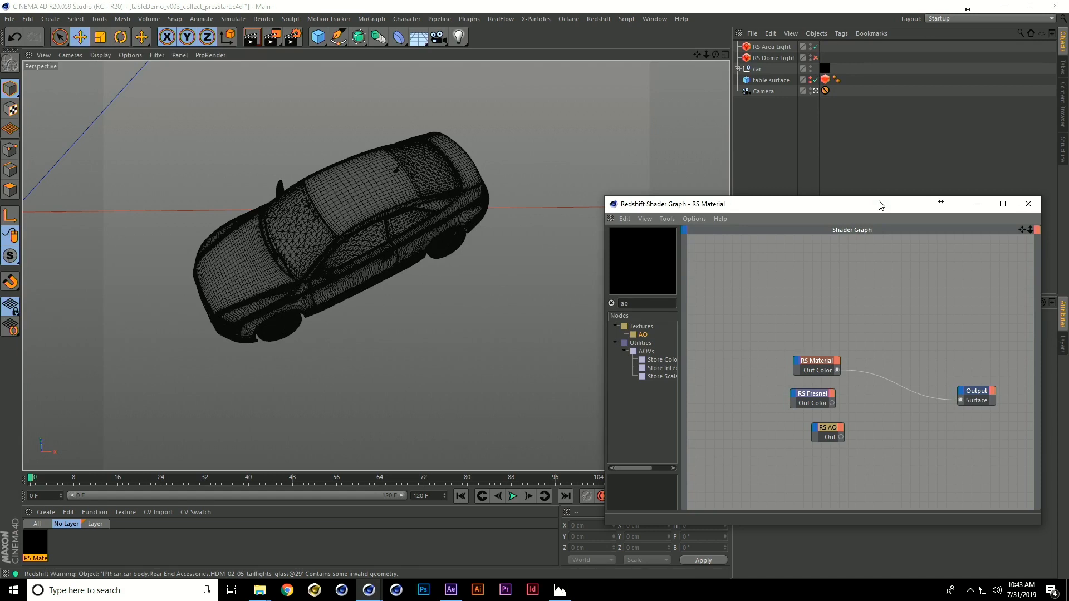
left_click(293, 37)
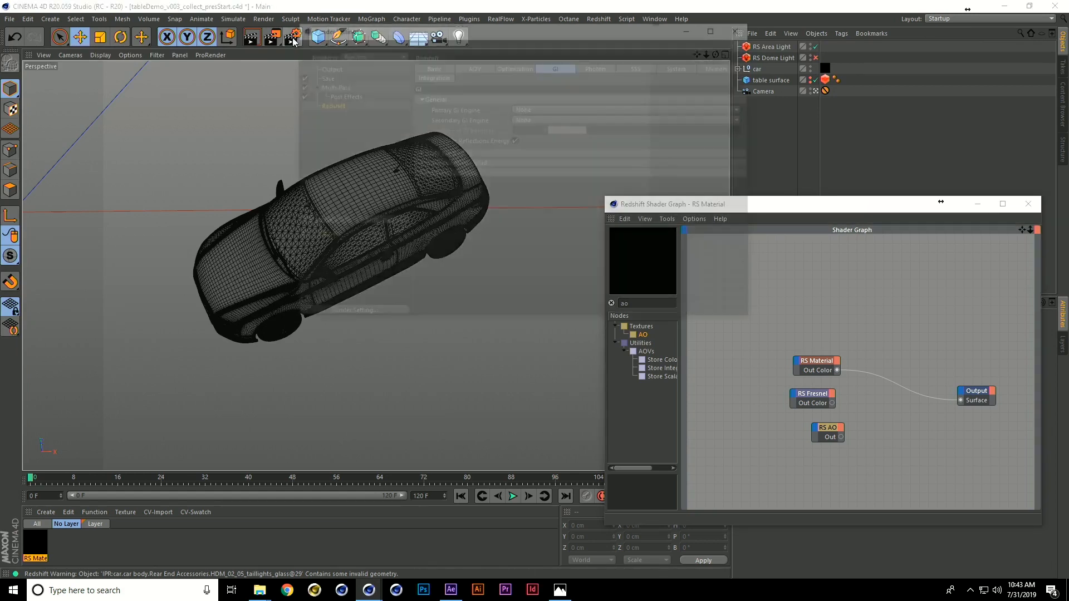
left_click_drag(489, 32, 274, 105)
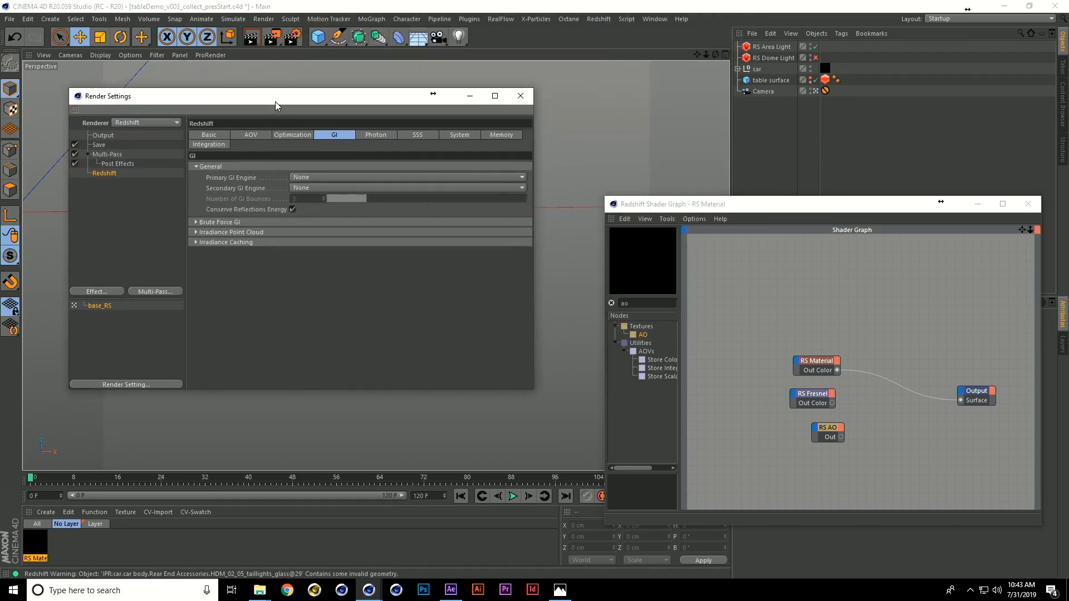
left_click(249, 137)
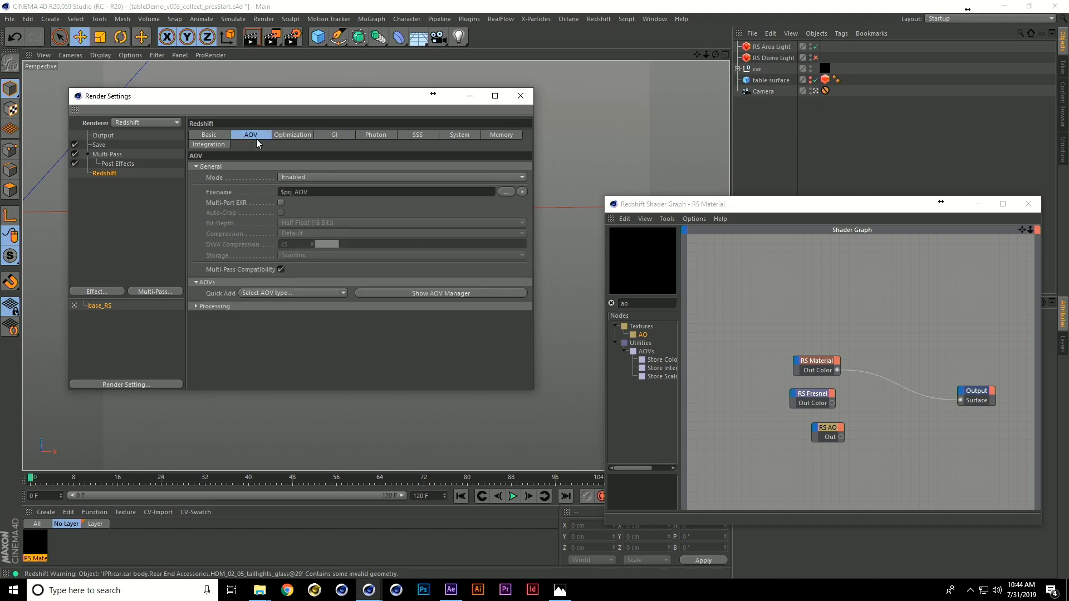
left_click(437, 294)
mouse_move(466, 169)
left_mouse_down()
mouse_move(468, 114)
mouse_move(468, 159)
left_mouse_up()
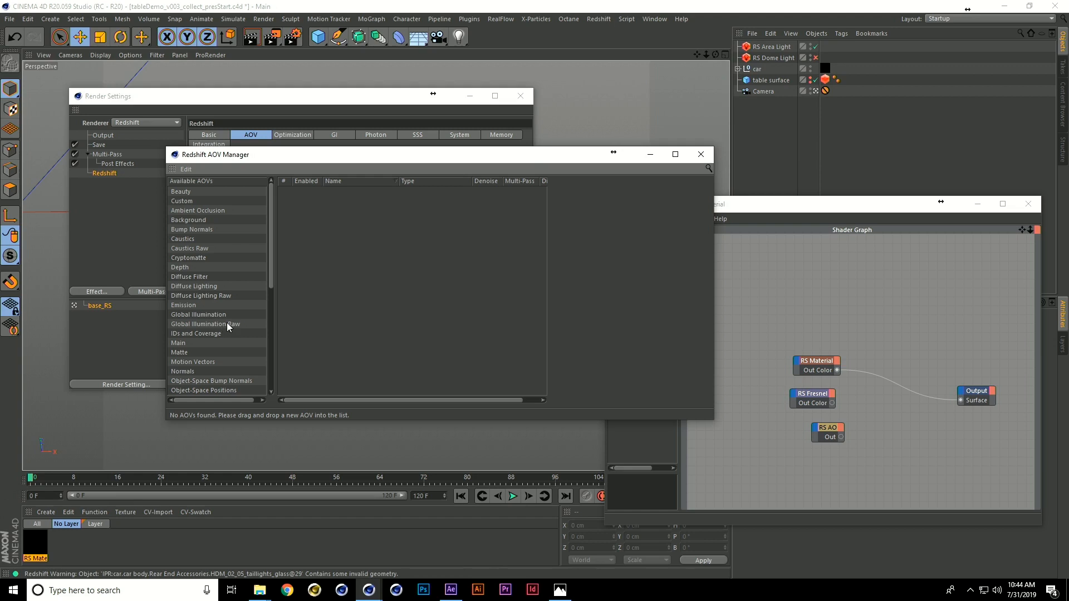
Step: Add Reflections, Specular Lighting and Emission AOVs to the Redshift AOV list
scroll(218, 345, "down", 3)
scroll(226, 346, "down", 3)
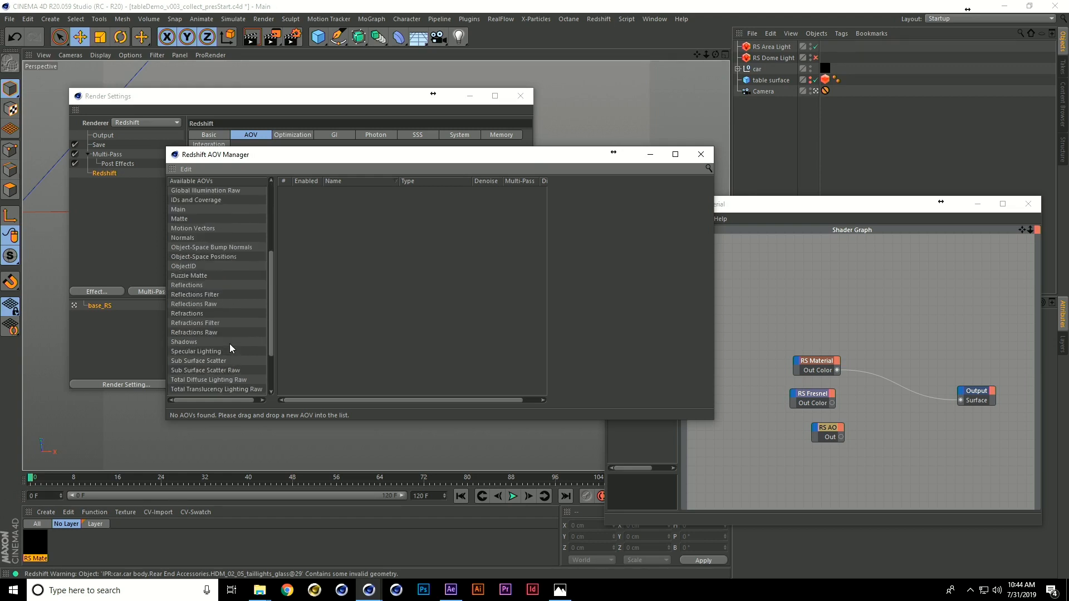
left_click_drag(370, 300, 359, 316)
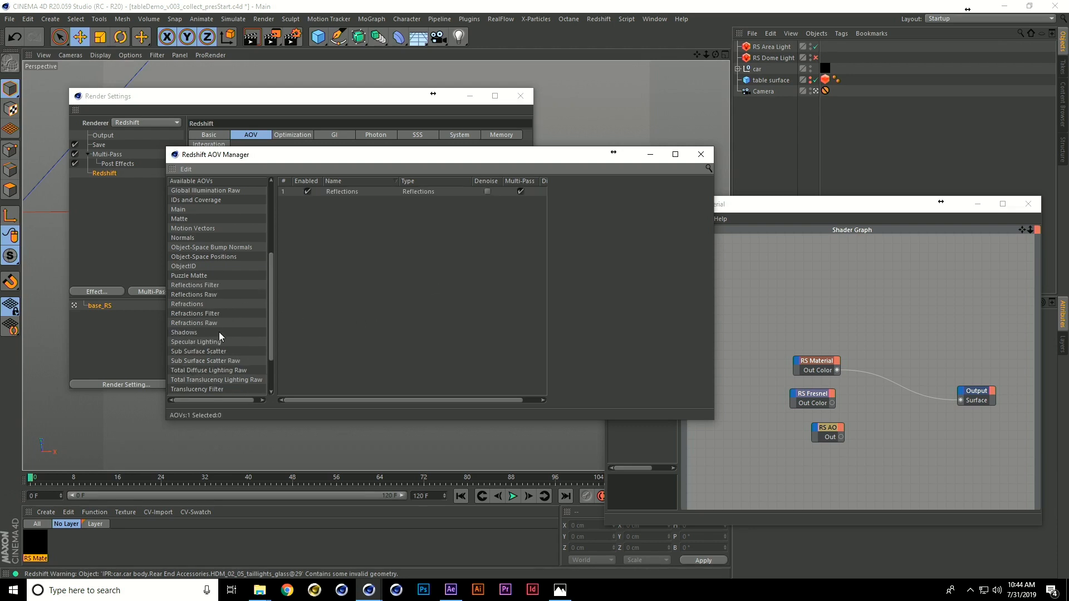
left_click_drag(187, 342, 386, 291)
scroll(235, 333, "up", 3)
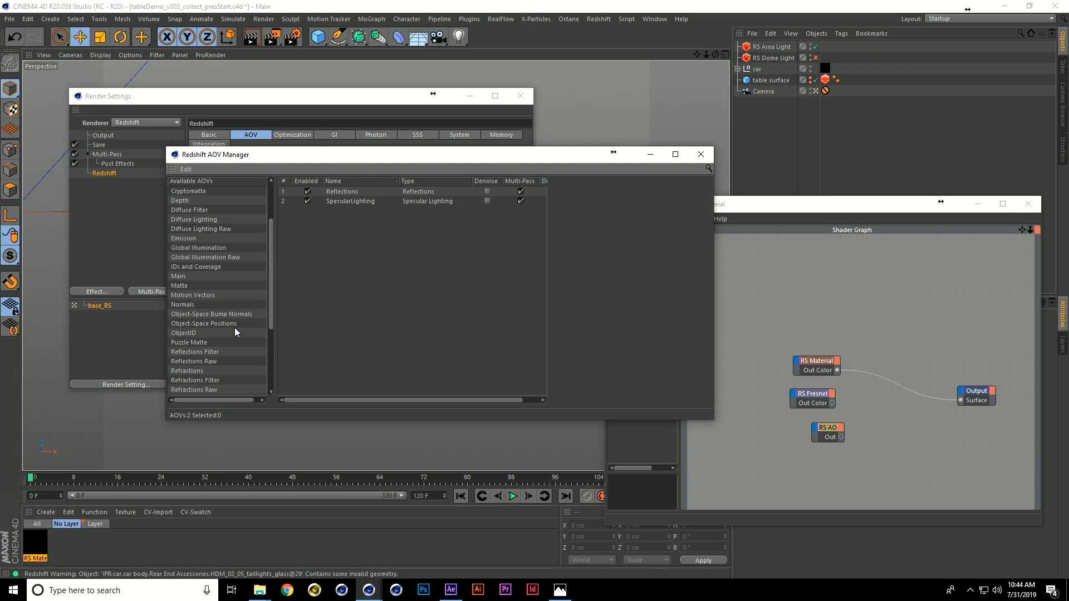
left_click_drag(208, 239, 410, 284)
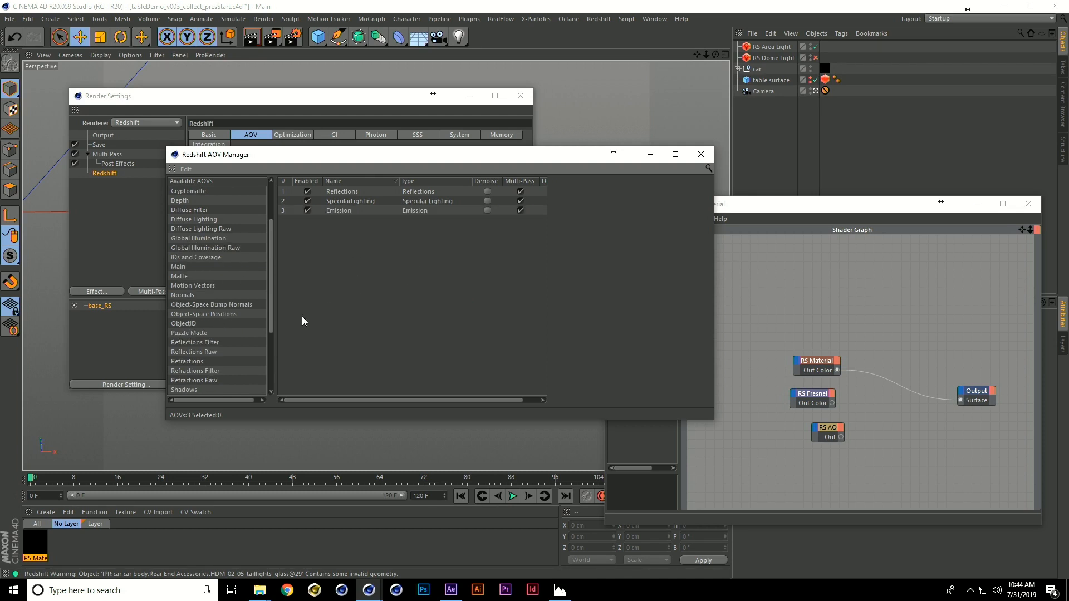
Step: Add a Puzzle Matte AOV with Red ID 1, and close the AOV Manager, render settings and shader graph
scroll(241, 290, "up", 3)
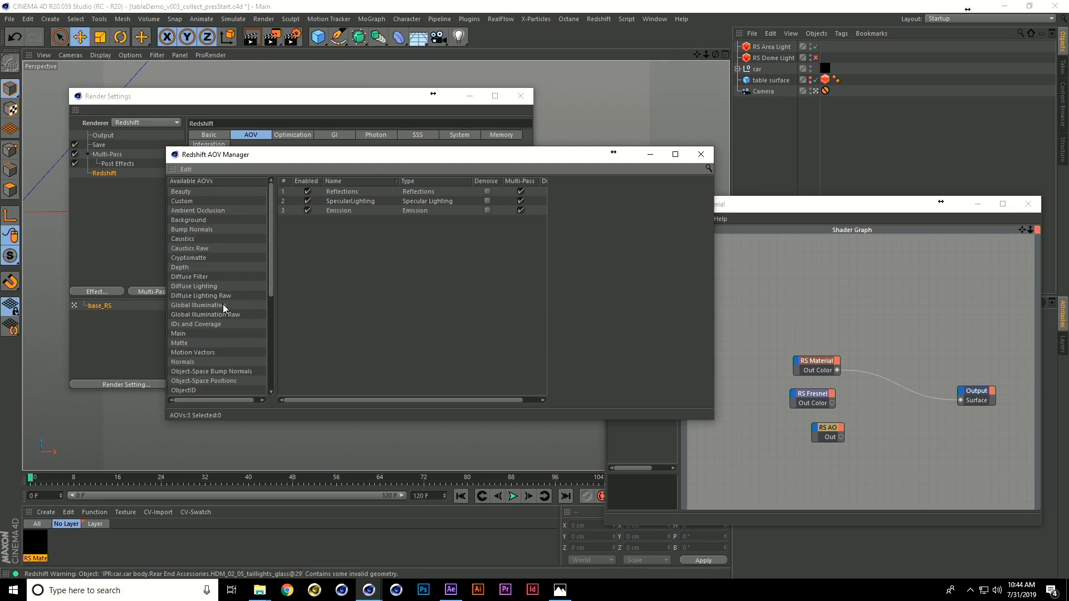
scroll(217, 310, "down", 8)
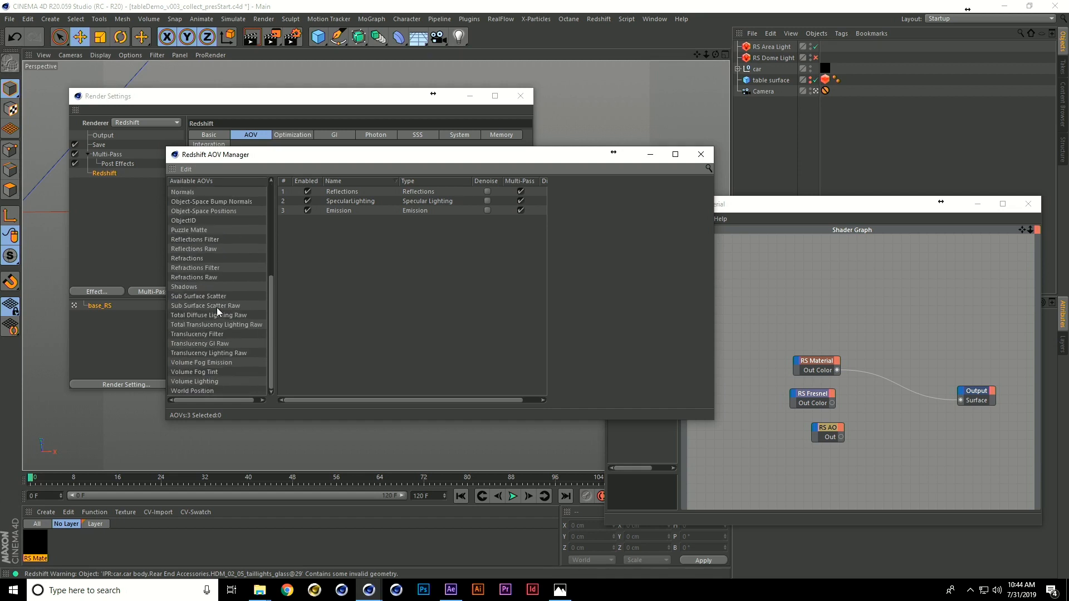
left_click_drag(198, 228, 356, 253)
left_click(340, 220)
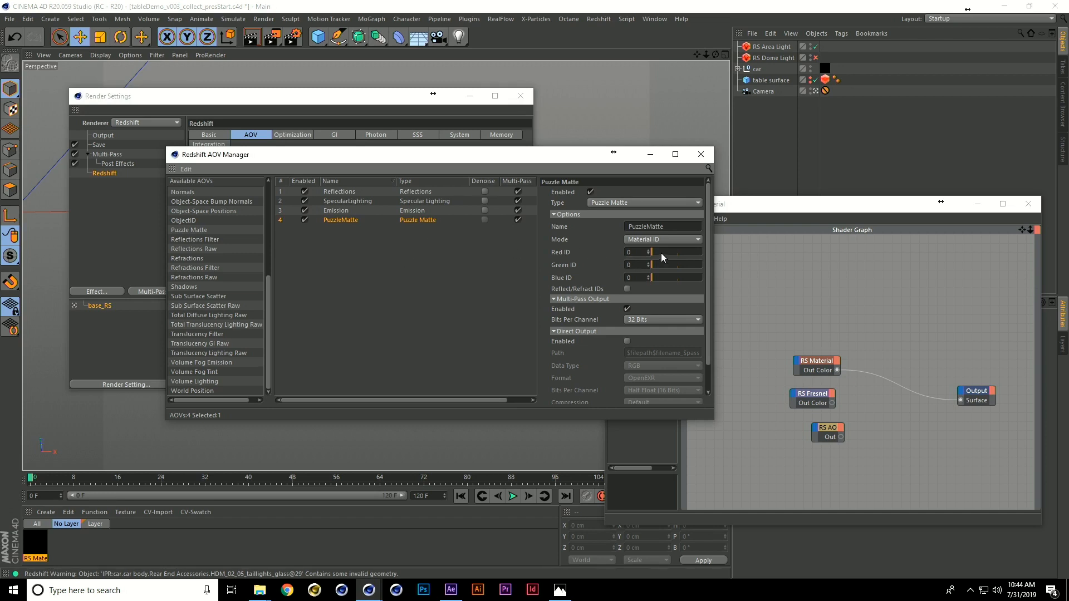
double_click(636, 254)
type("1")
left_click(701, 154)
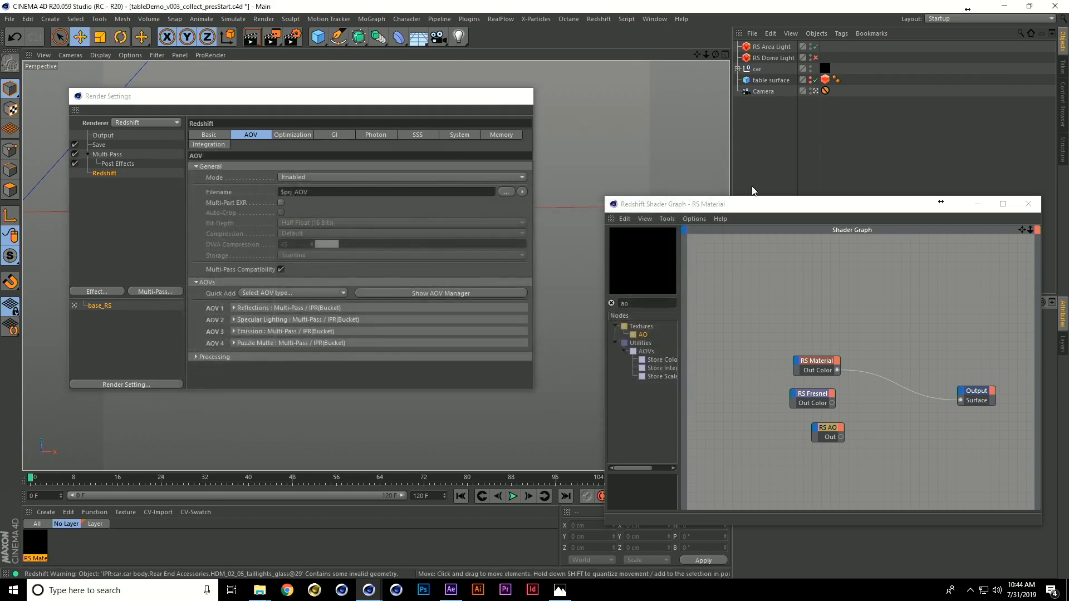
left_click(521, 96)
left_click(1029, 204)
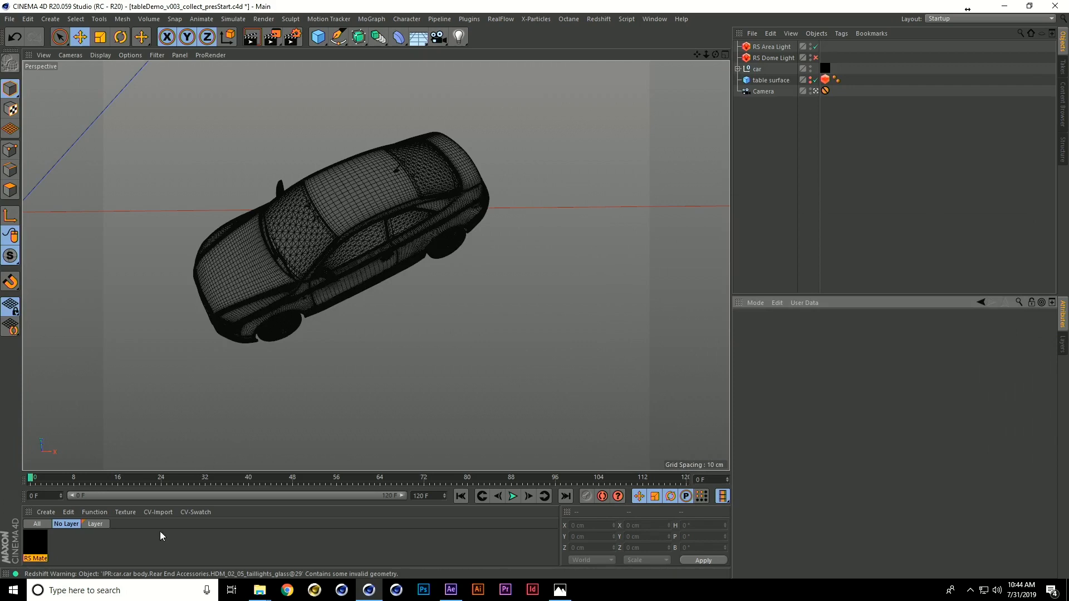
Step: Check the Material ID in the Output node settings of the RS Material
left_click(129, 553)
left_click(35, 543)
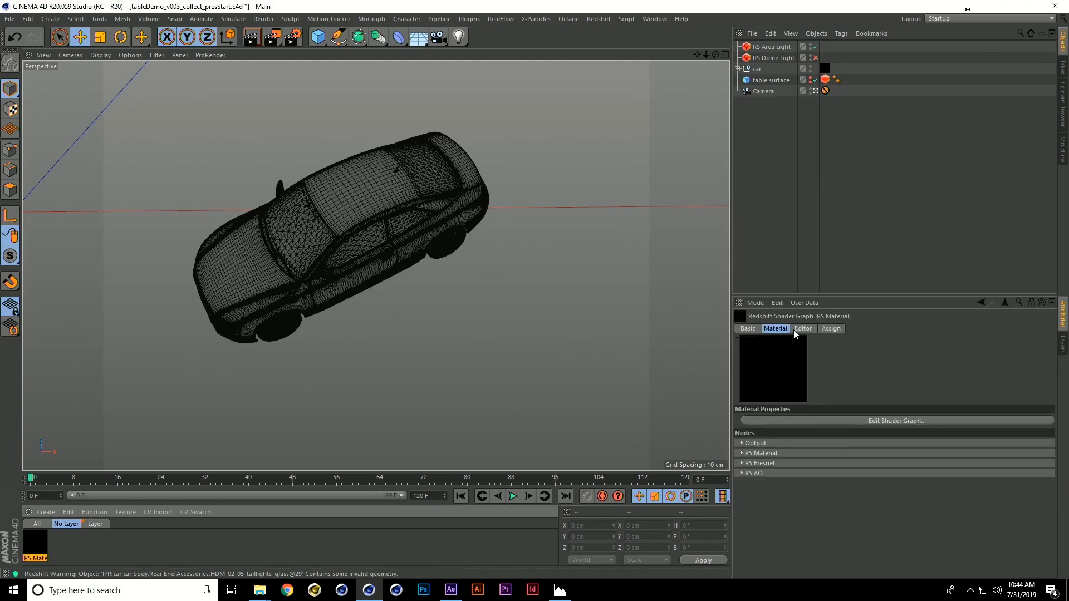
left_click(749, 328)
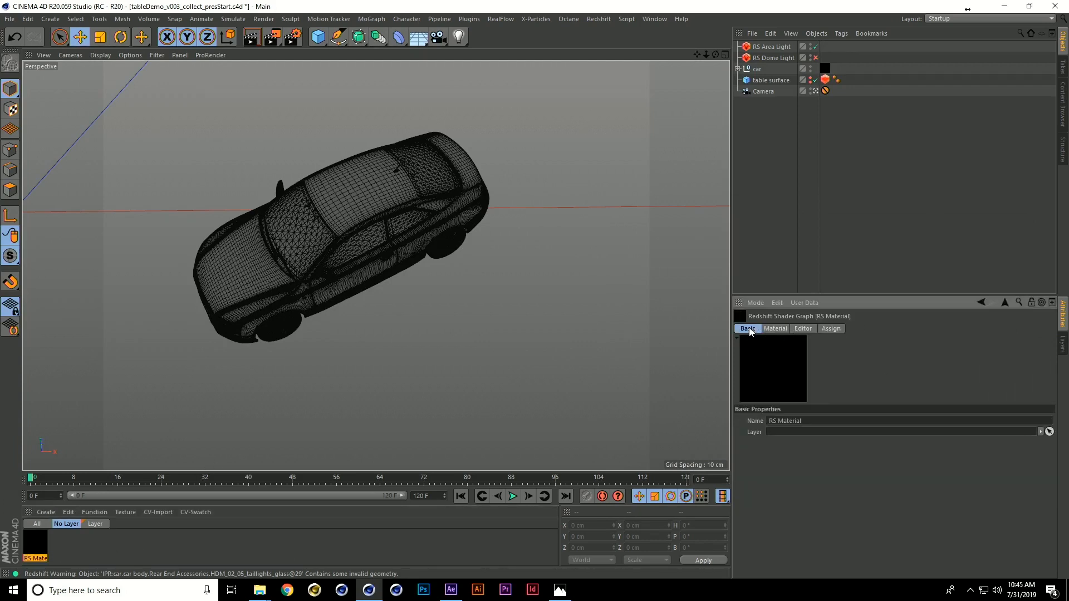
left_click(779, 328)
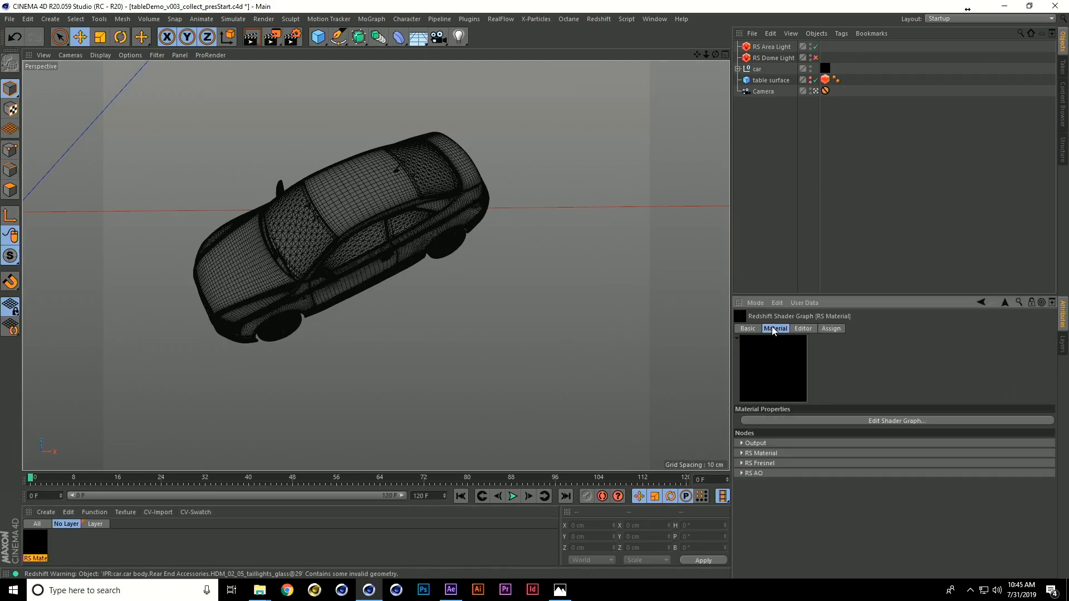
left_click(757, 442)
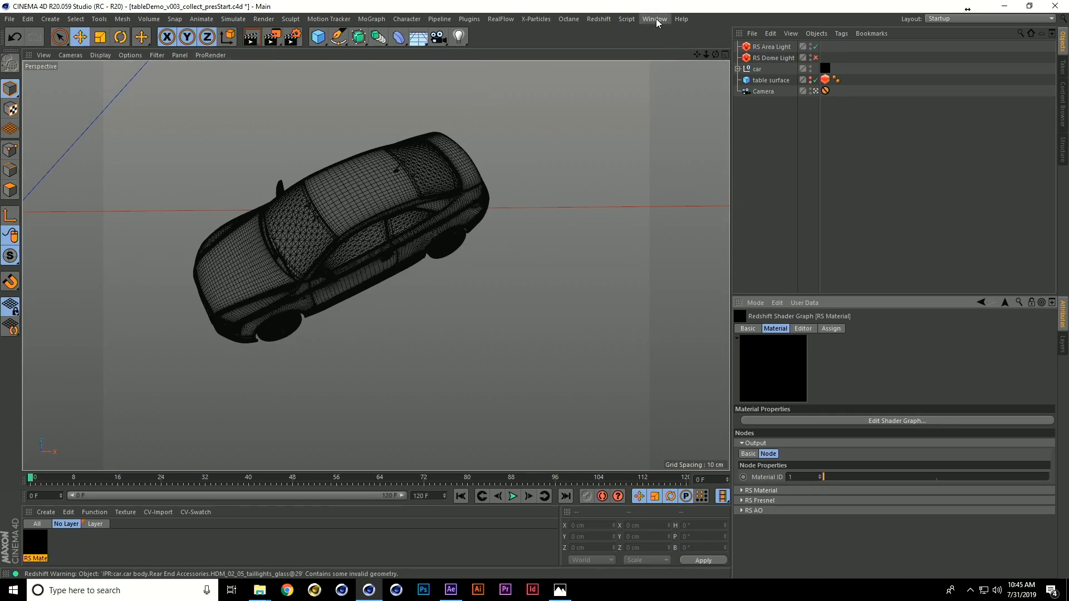
Step: Render the car interactively in the Redshift RenderView with bucket rendering enabled
left_click(601, 19)
left_click(618, 102)
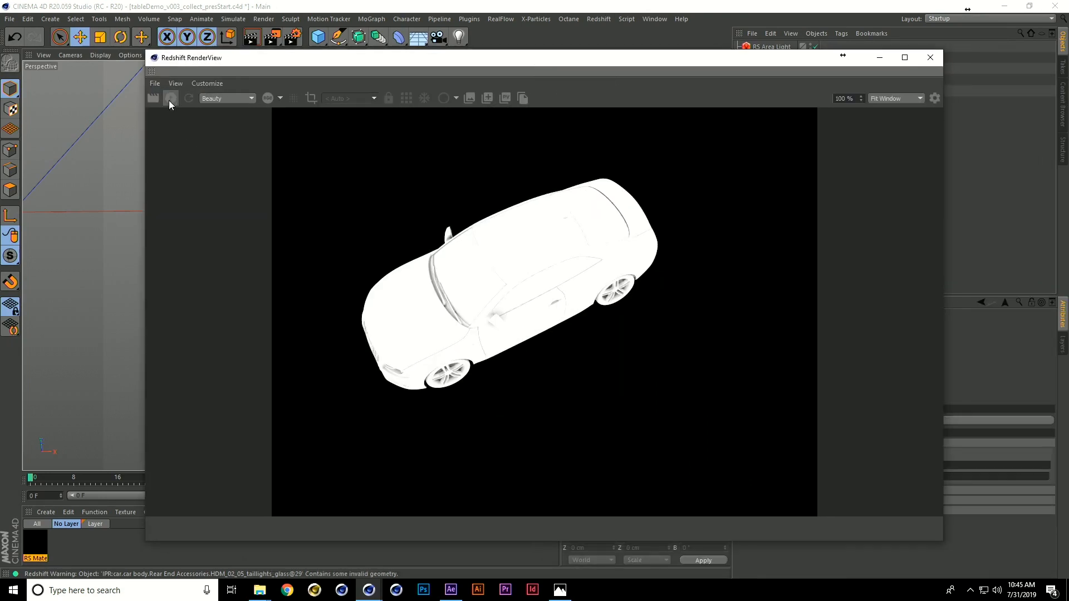
left_click(169, 99)
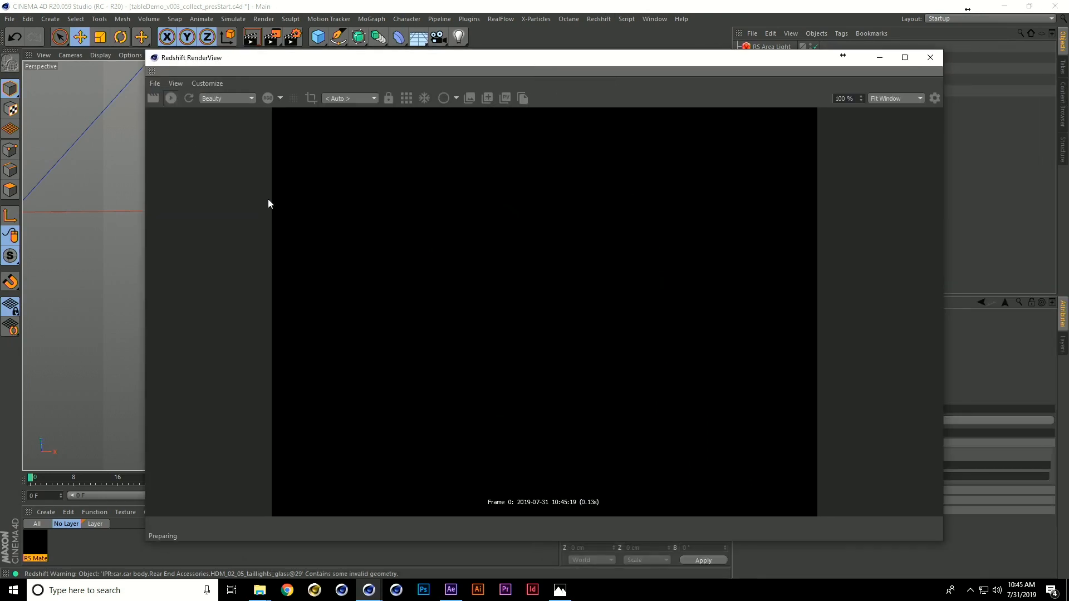
left_click(406, 100)
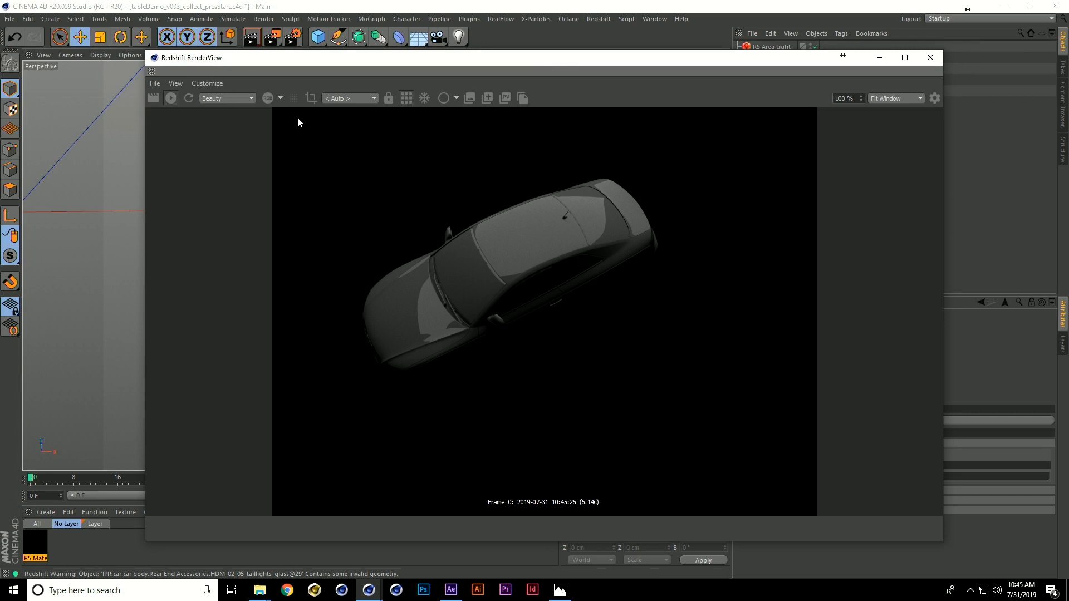
Step: Inspect the Emission, PuzzleMatte, Reflections and SpecularLighting passes of the car, return to Beauty, and close the RenderView
left_click(233, 99)
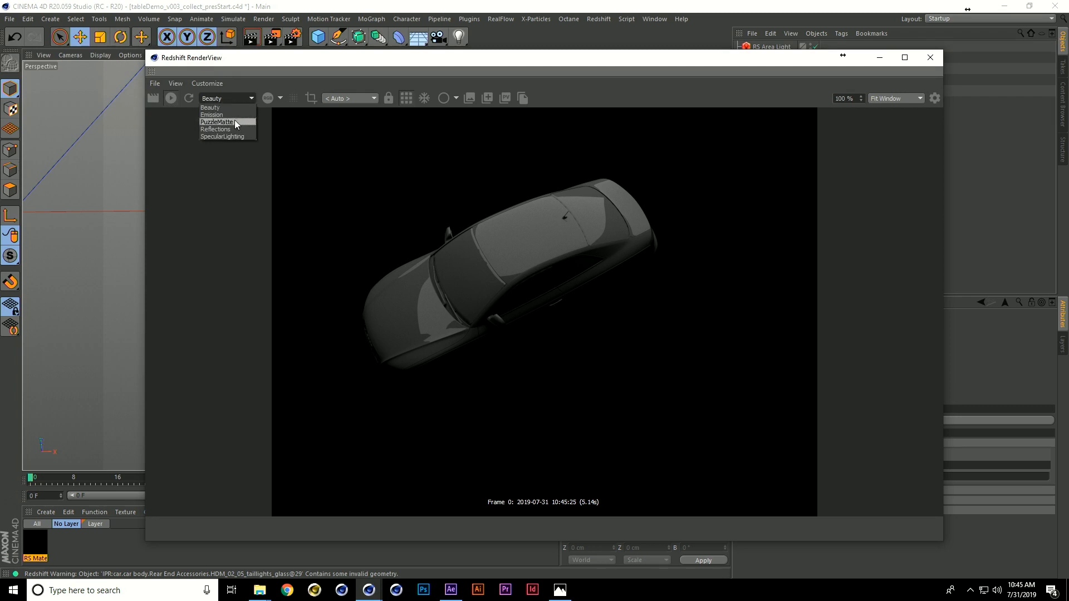
left_click(234, 114)
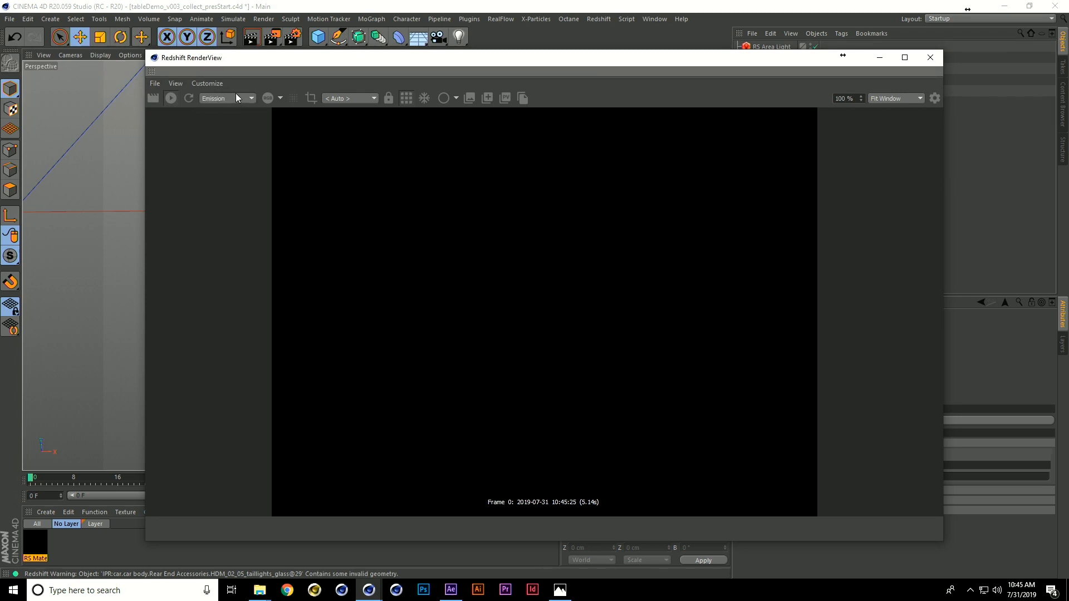
left_click(235, 98)
left_click(238, 122)
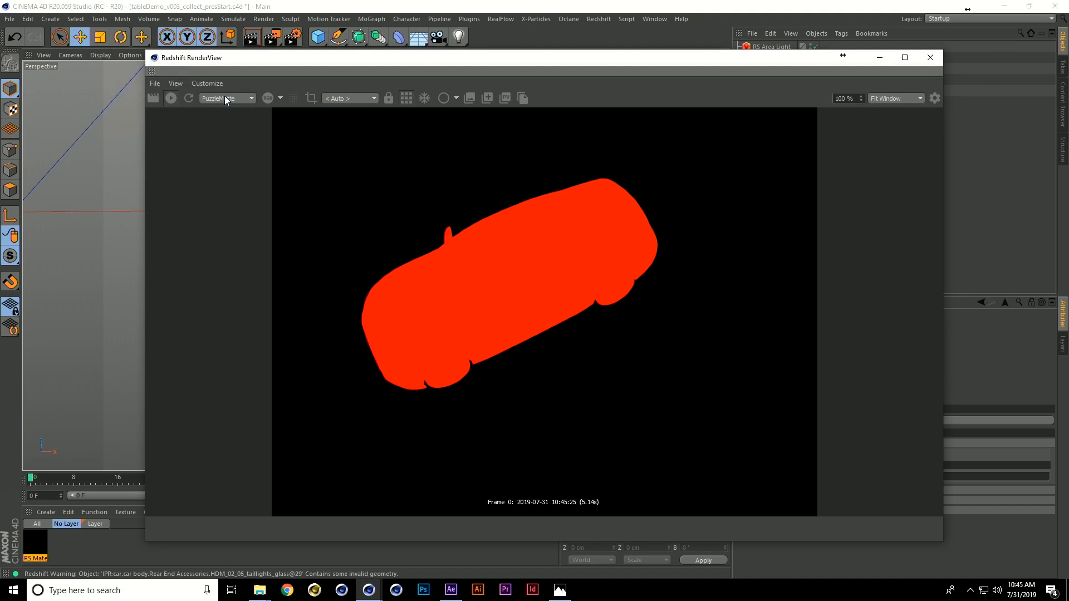
left_click(231, 130)
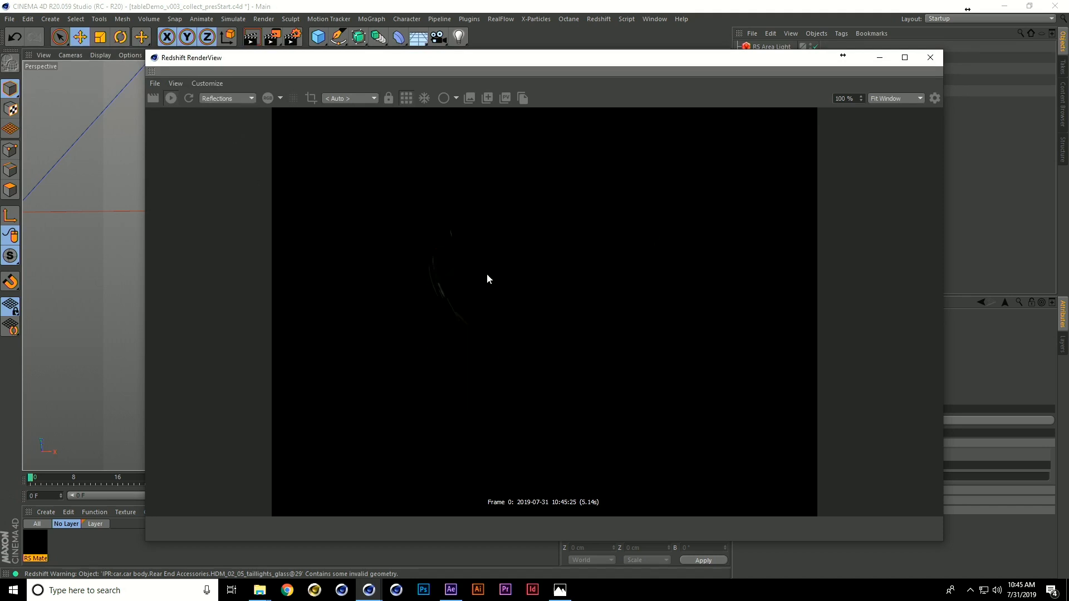
left_click(235, 98)
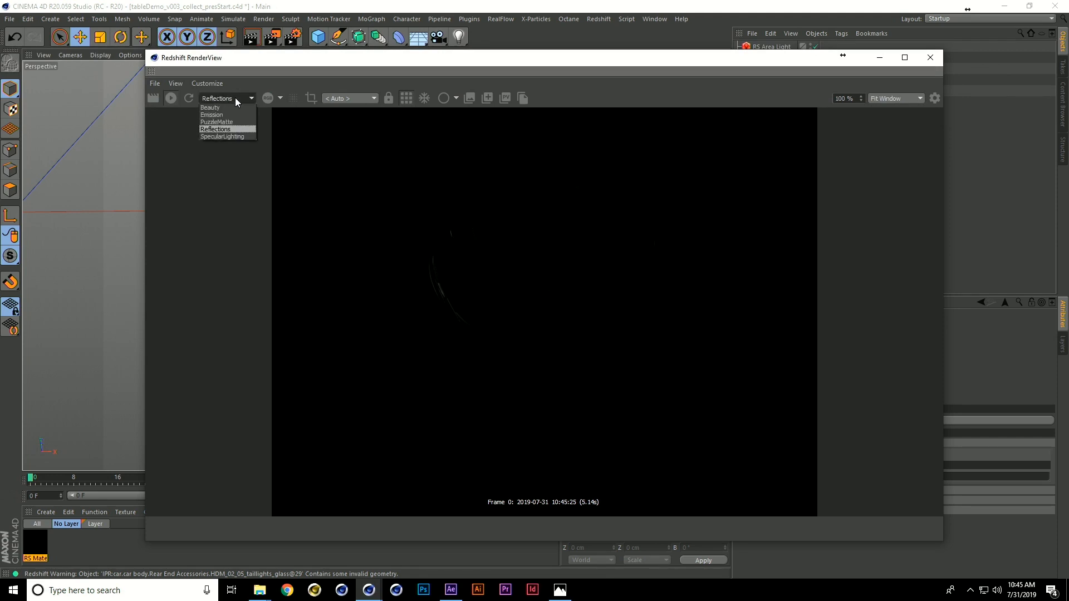
left_click(236, 135)
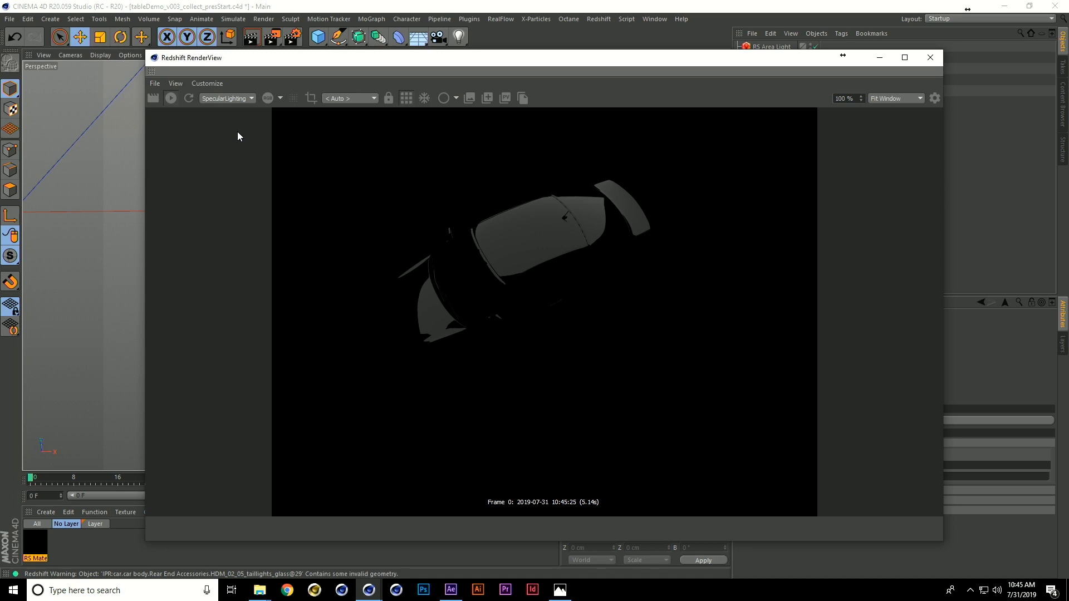
left_click(229, 98)
left_click(232, 110)
left_click(931, 57)
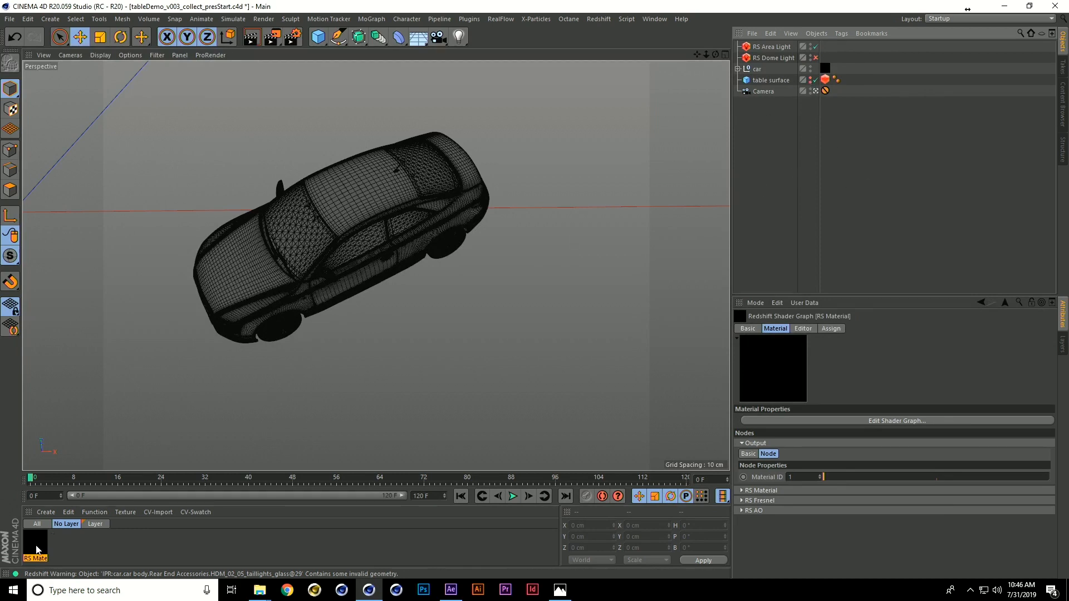
Step: Reopen the RS Material shader graph, move the RS AO node further below RS Fresnel, and align the Output with RS Material
left_click(896, 420)
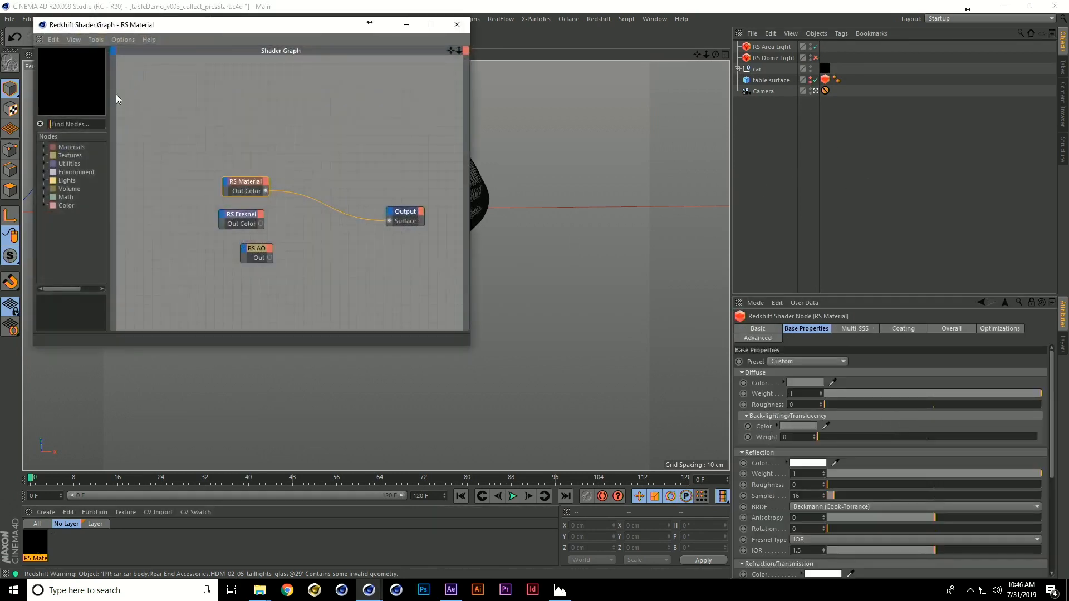
left_click_drag(254, 35, 265, 53)
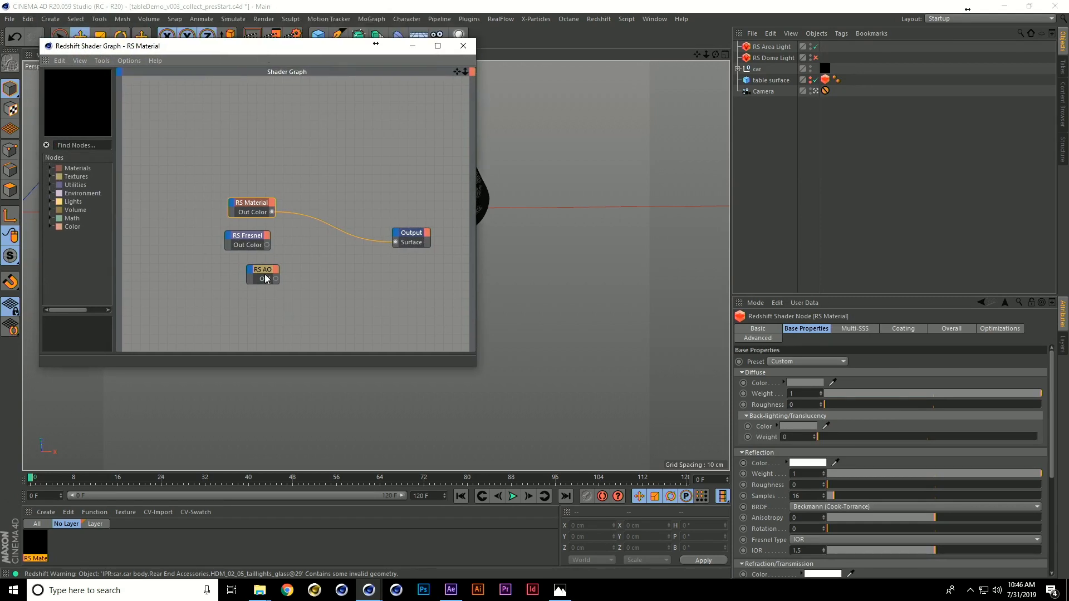
left_click_drag(268, 273, 251, 288)
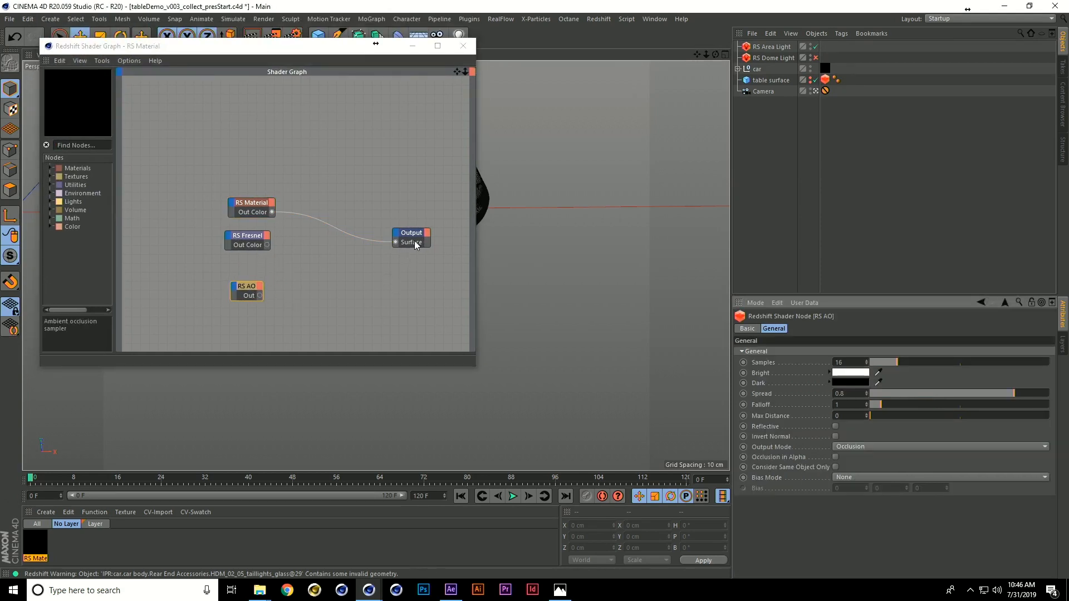
left_click_drag(414, 240, 443, 216)
left_click(412, 295)
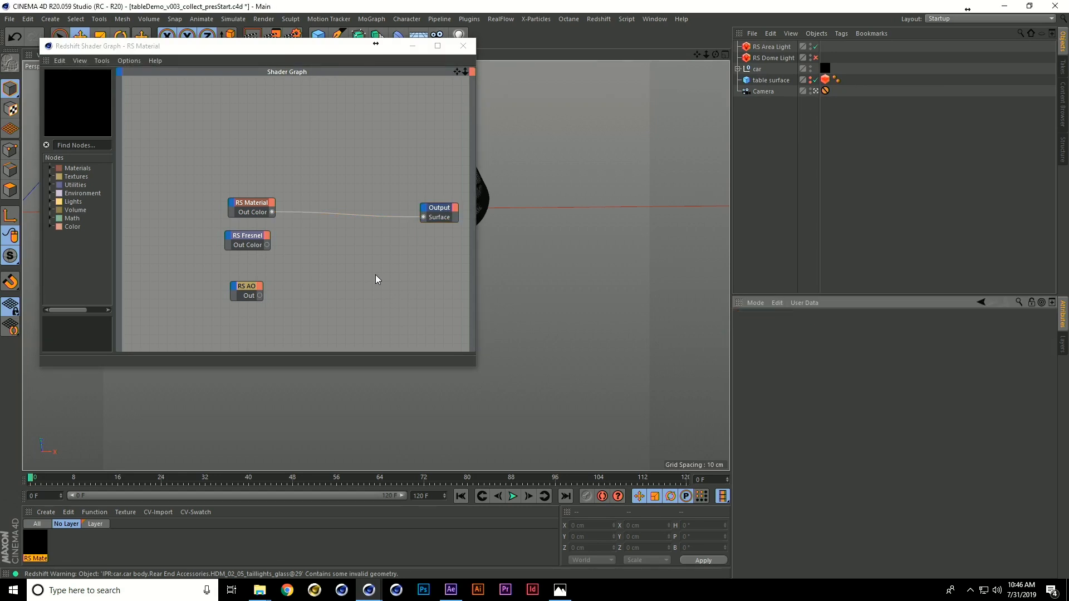
Step: Find the Store Color To AOV node by searching for "color", and add it between the source nodes and the Output
left_click(79, 144)
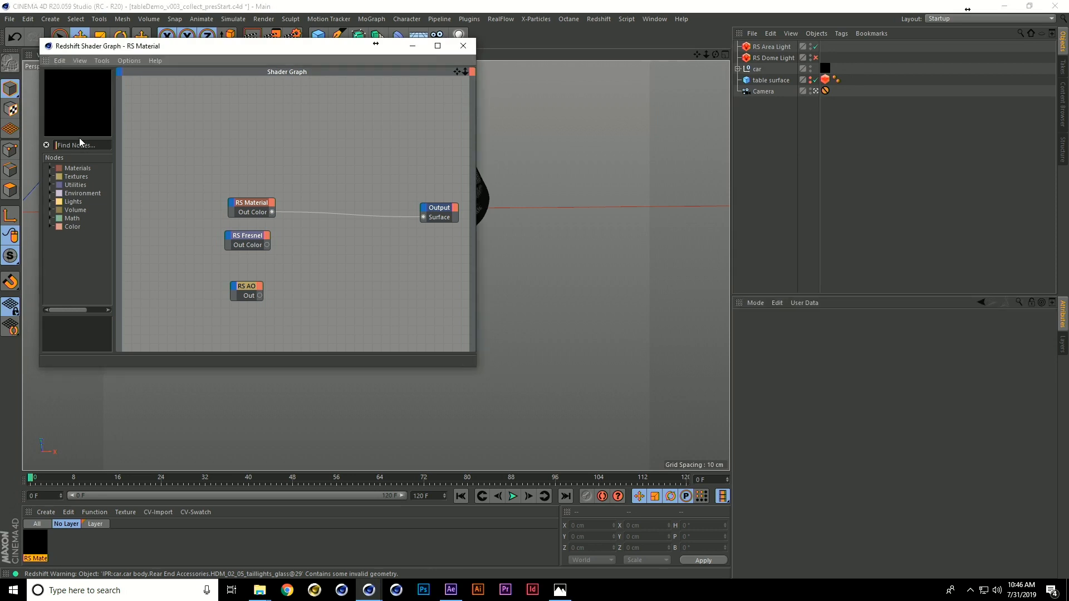
type("color")
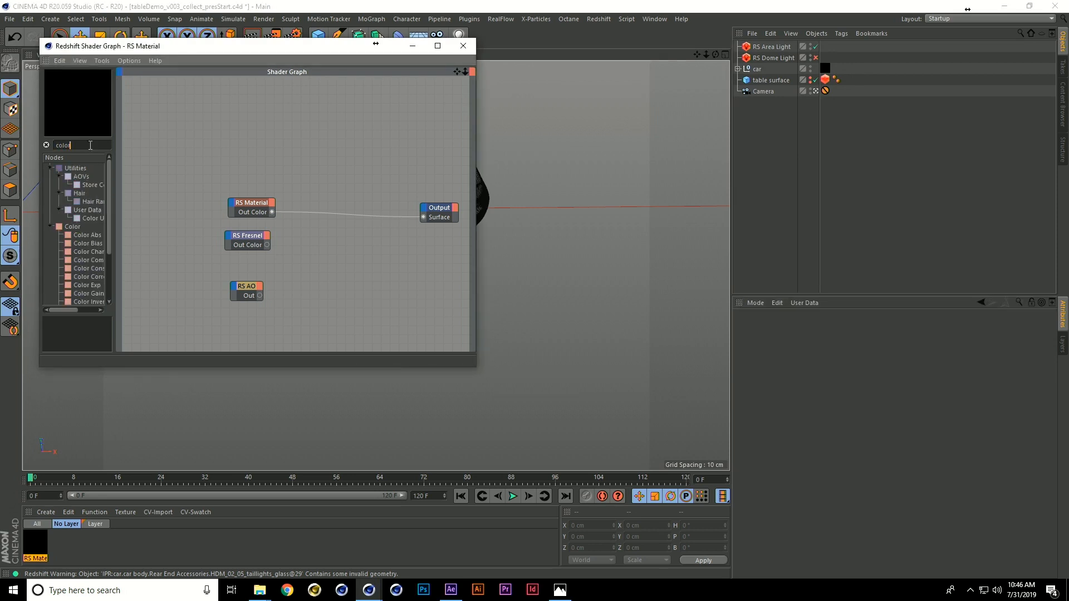
left_click_drag(86, 185, 362, 245)
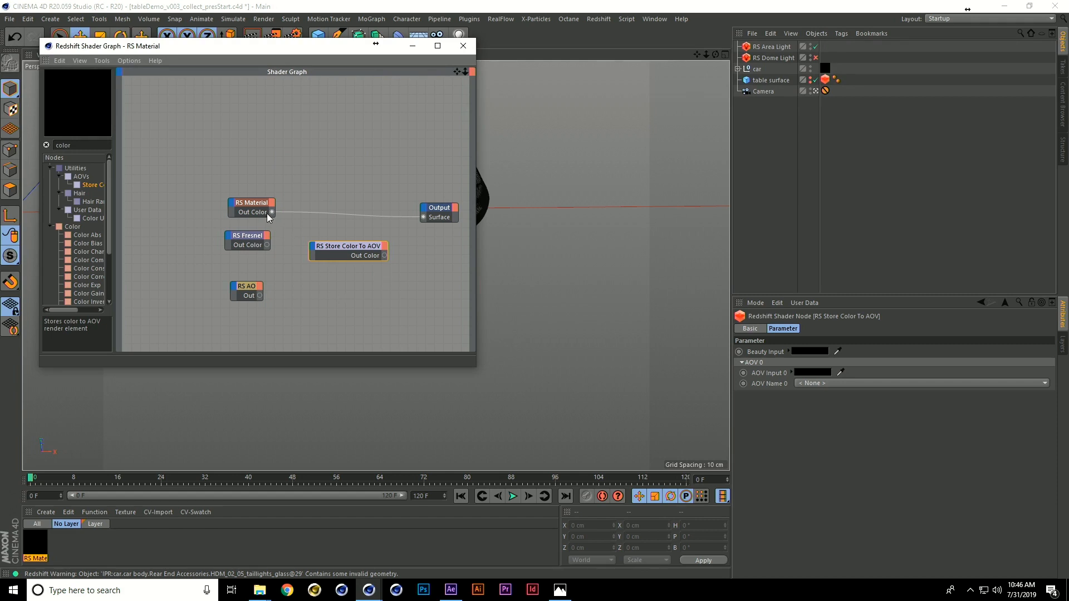
Step: Connect RS Material's Out Color to the Beauty Input of RS Store Color To AOV, and RS Fresnel's Out Color to Aov Input 0
left_click_drag(272, 213, 286, 158)
left_click_drag(312, 252, 313, 251)
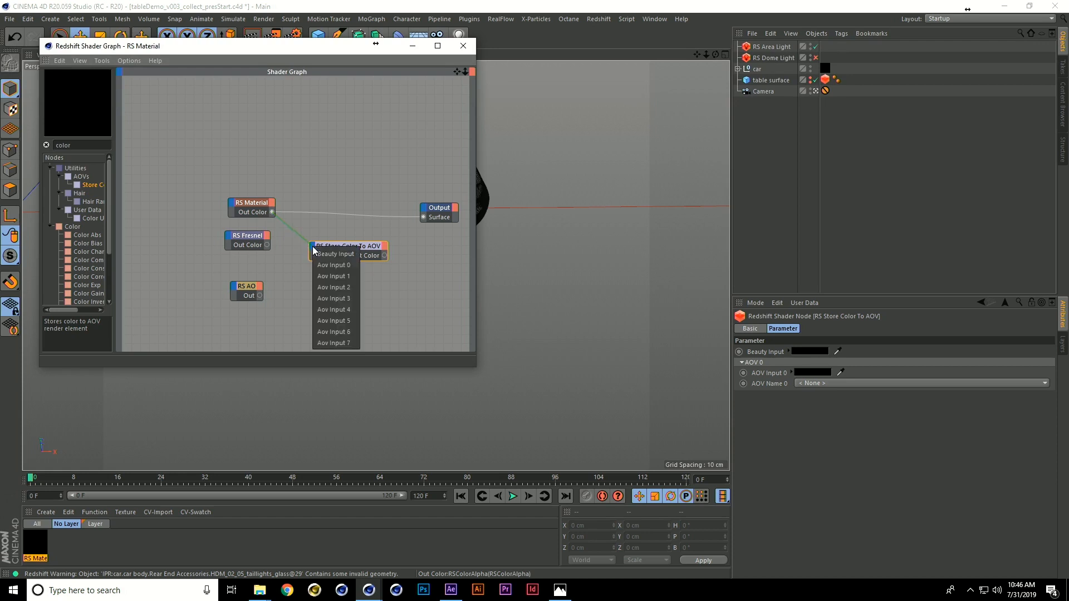
left_click(343, 254)
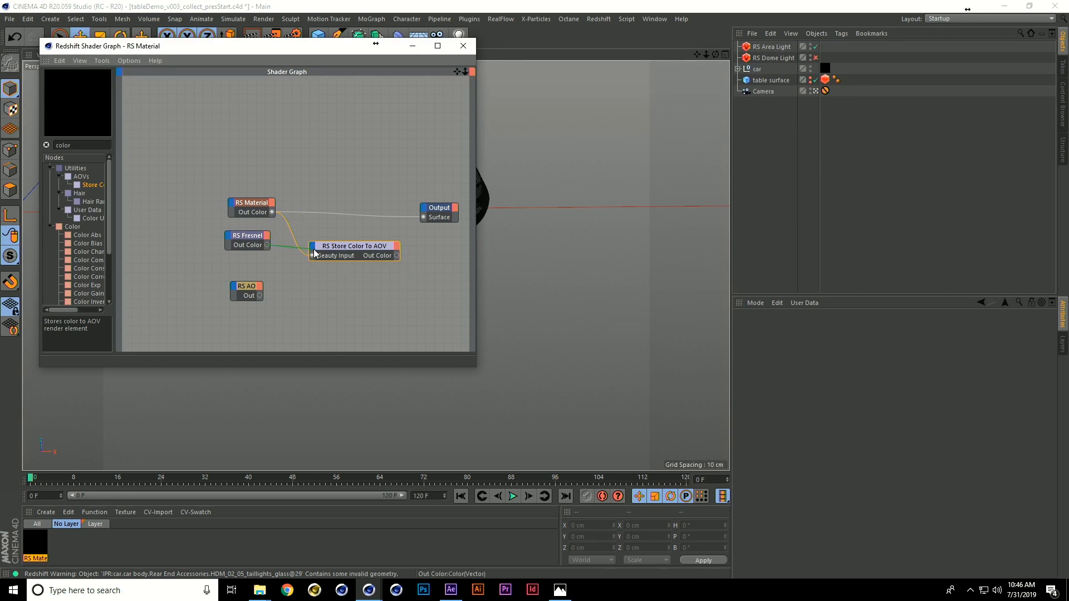
left_click_drag(315, 254, 319, 256)
left_click(330, 268)
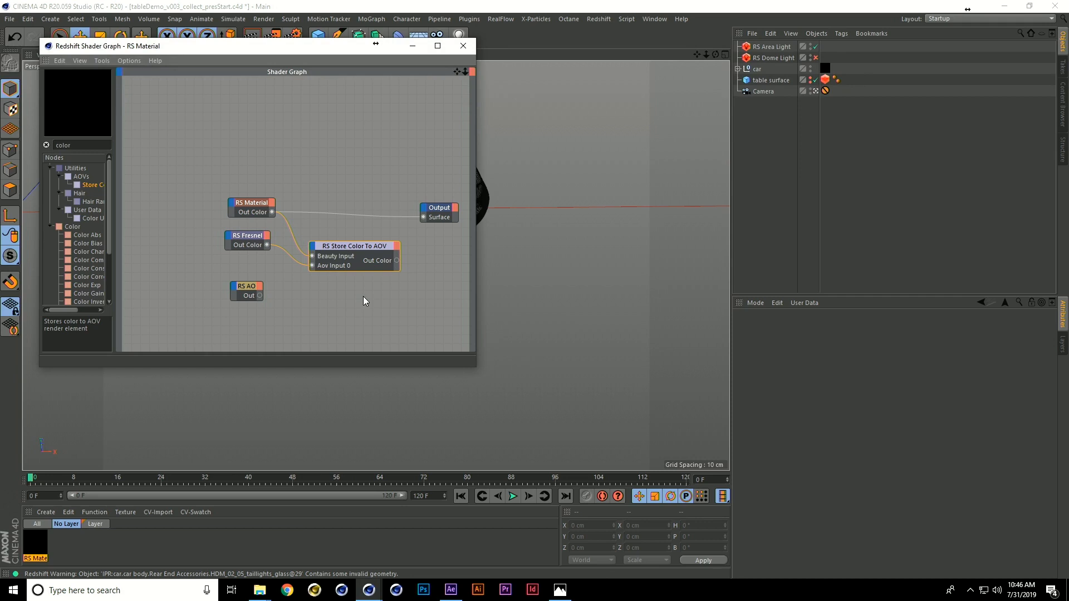
Step: Connect RS AO's Out to Aov Input 1 of RS Store Color To AOV, and that node's Out Color to the Output's Surface
left_click_drag(259, 296, 320, 256)
left_click(334, 275)
left_click_drag(386, 322, 423, 218)
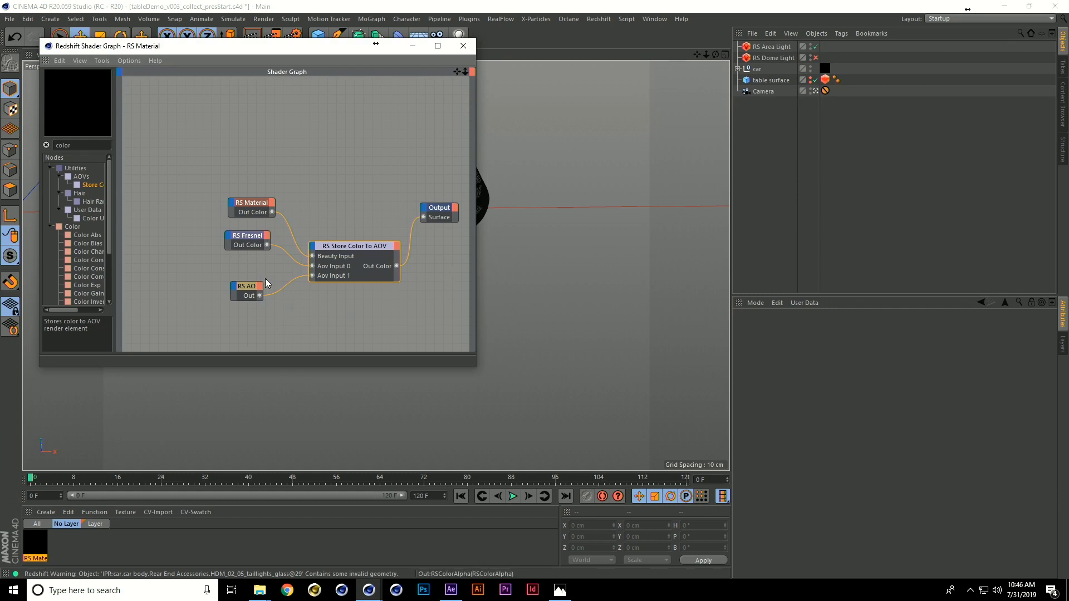
Step: Create a custom AOV called carFresnel for AOV Name 0 of the RS Store Color To AOV node
left_click(363, 265)
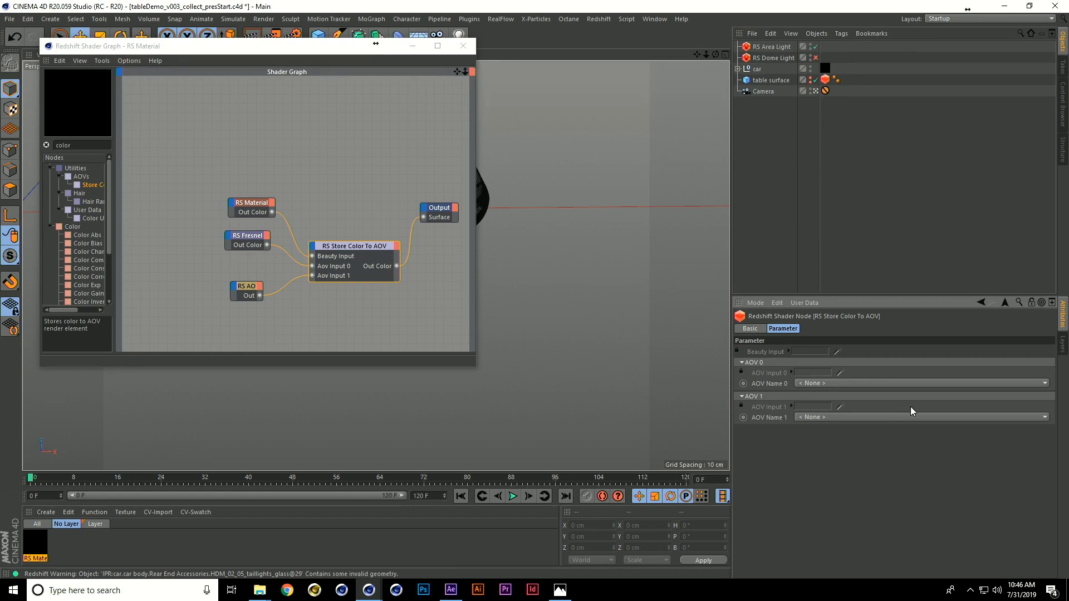
left_click(912, 383)
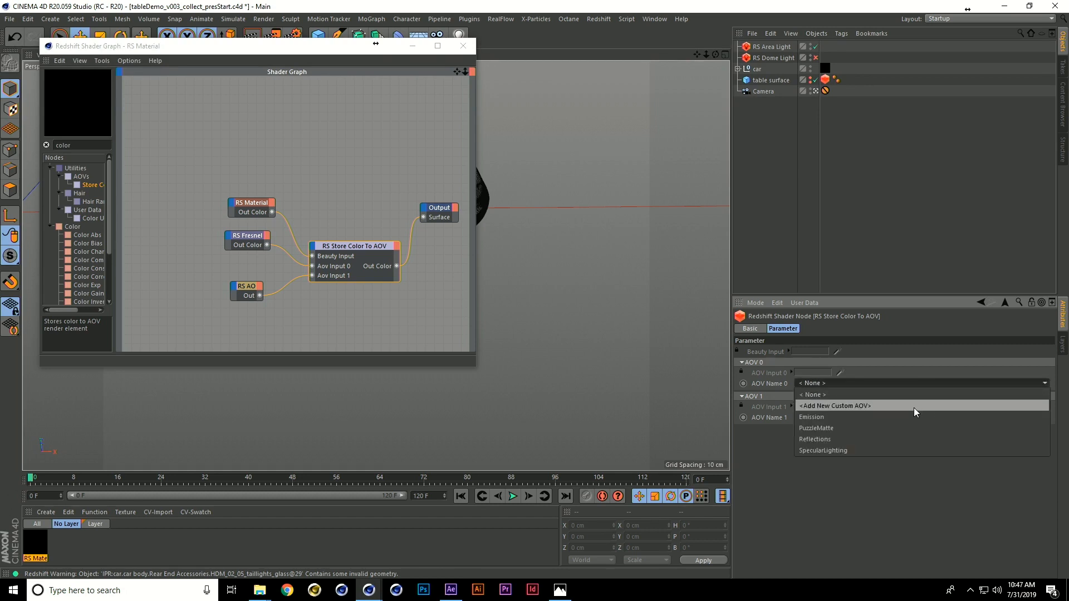
left_click(914, 406)
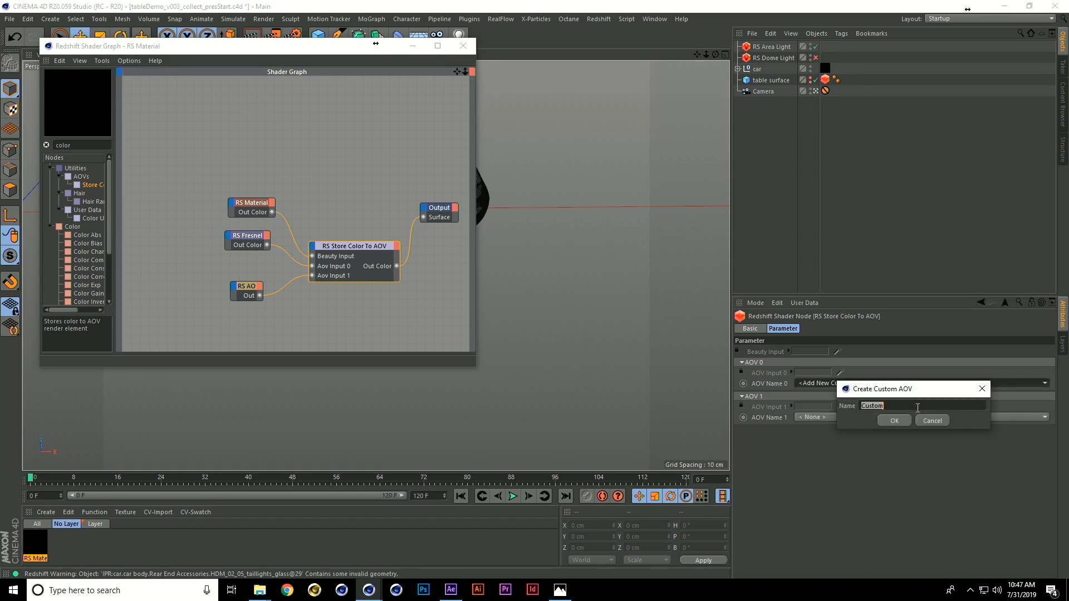
type("carFresnel")
key("Return")
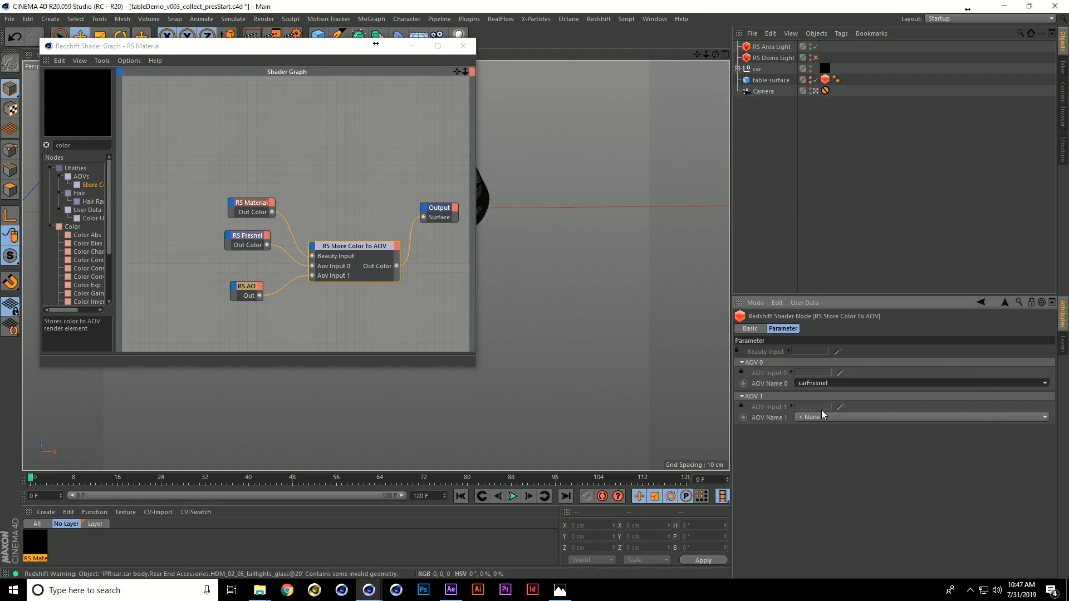
Step: Create a custom AOV called carAO for AOV Name 1 and close the shader graph
left_click(830, 416)
left_click(833, 440)
type("carAO")
key("Return")
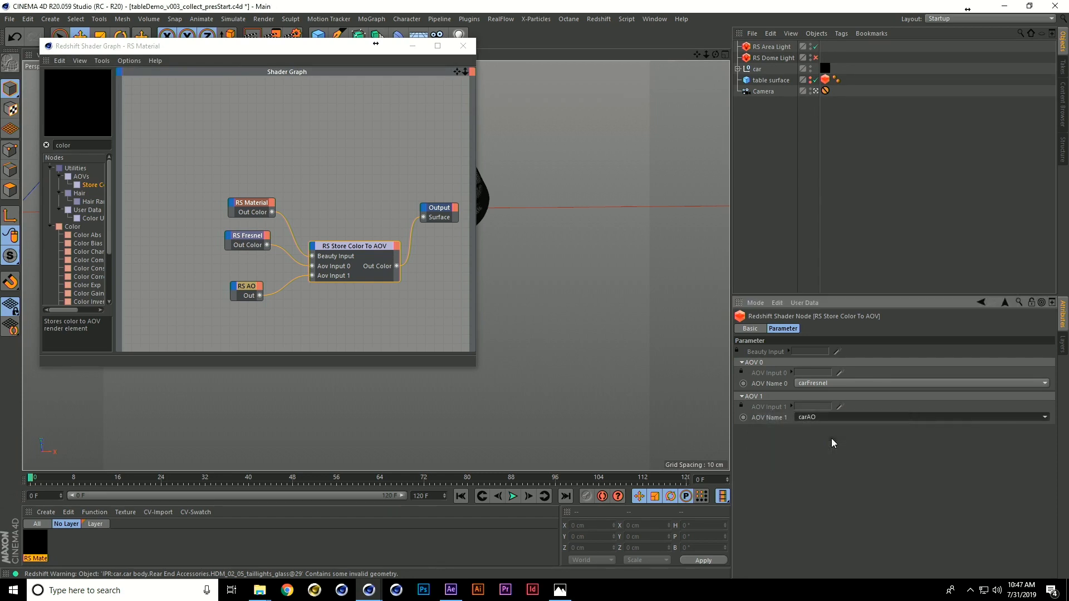
left_click(463, 45)
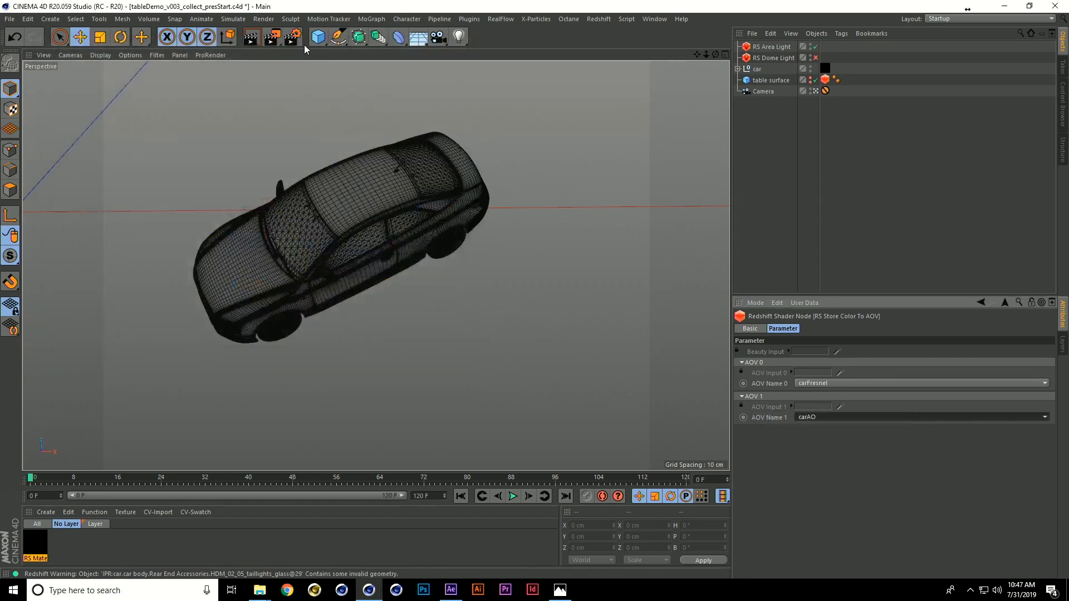
Step: Check the AOV list in the render settings and the Redshift AOV Manager for the custom AOVs, and close both windows
left_click(294, 37)
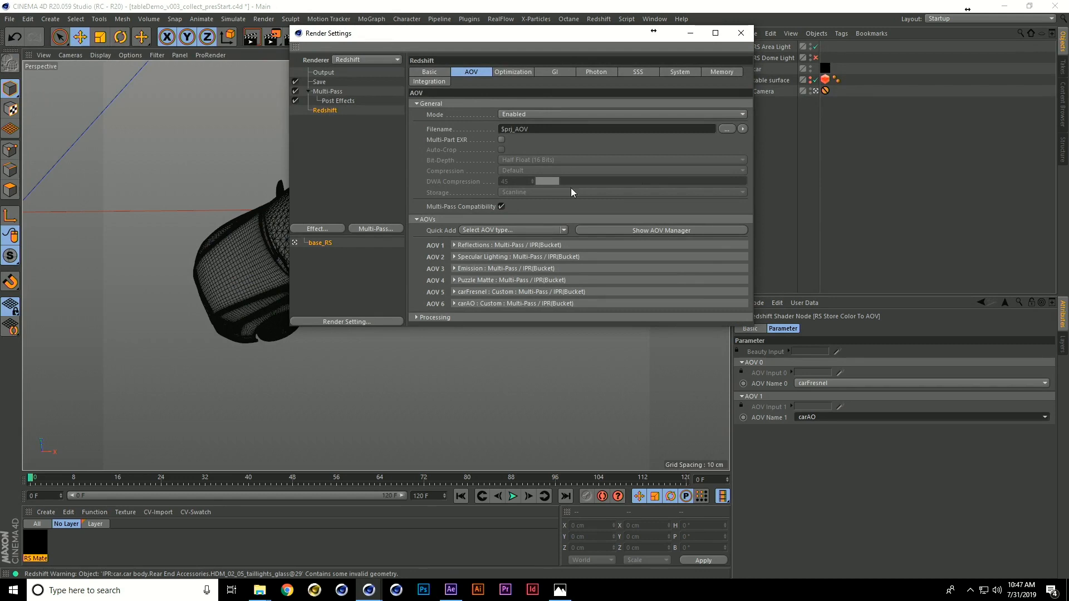
left_click(703, 230)
left_click_drag(727, 225, 394, 214)
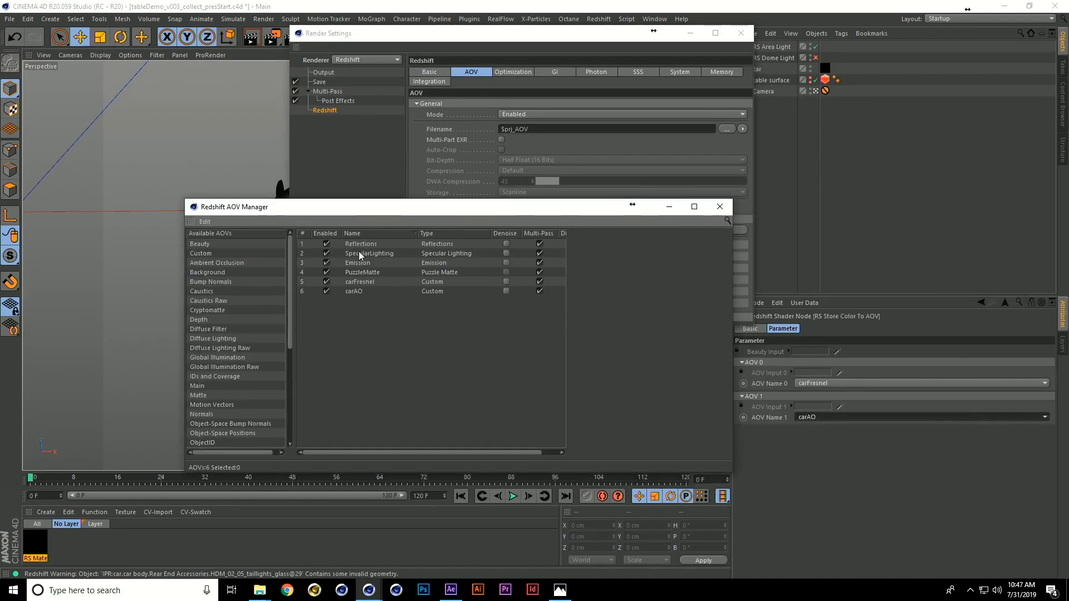
left_click(721, 206)
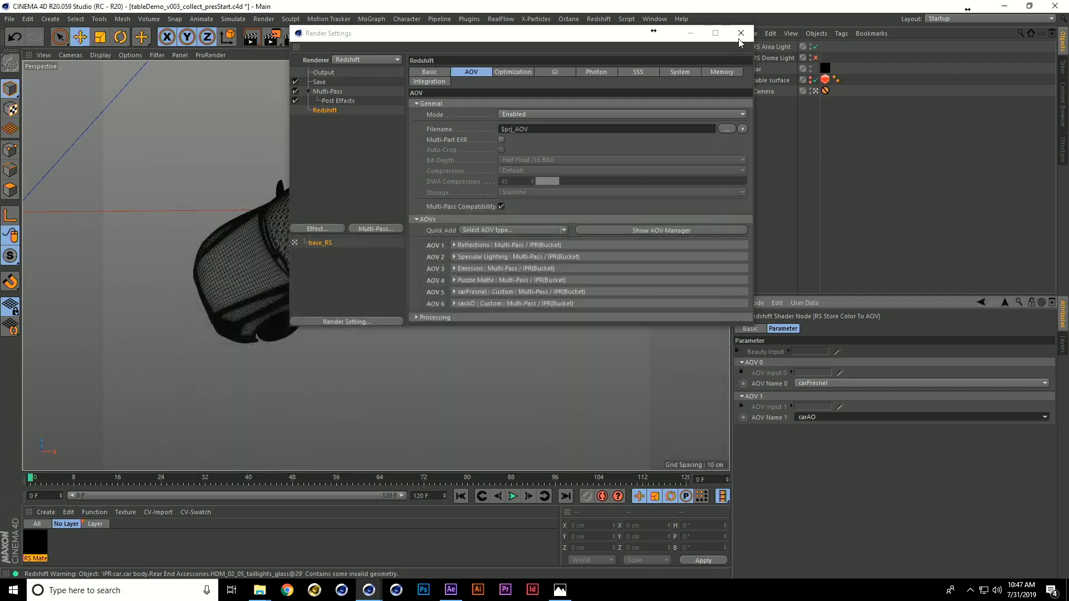
left_click(740, 33)
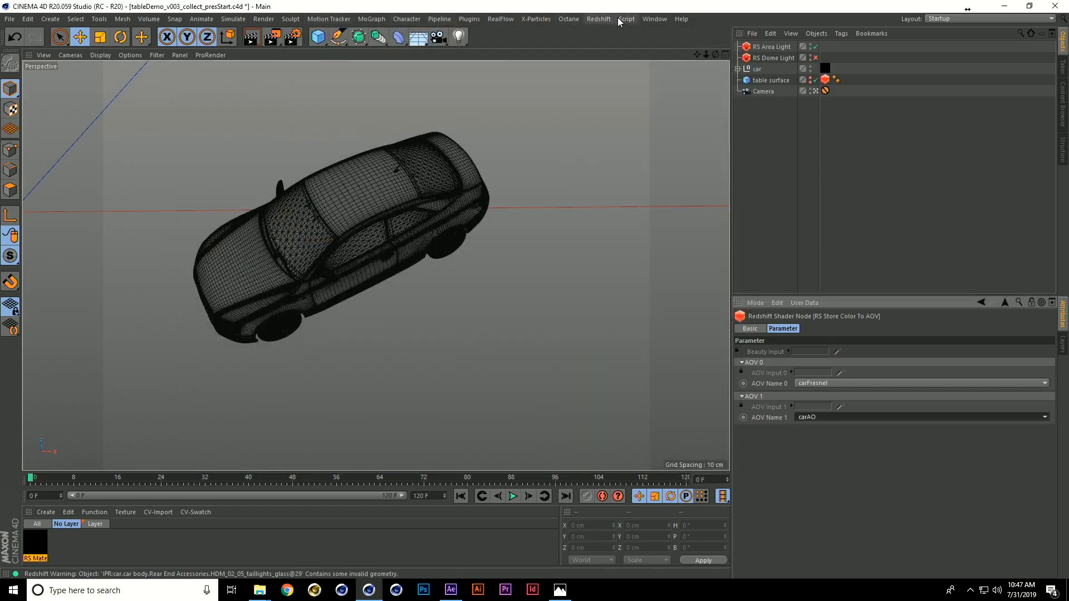
Step: Open the Redshift RenderView, move its window over the viewport, and start an interactive render of the car
left_click(602, 19)
left_click(622, 100)
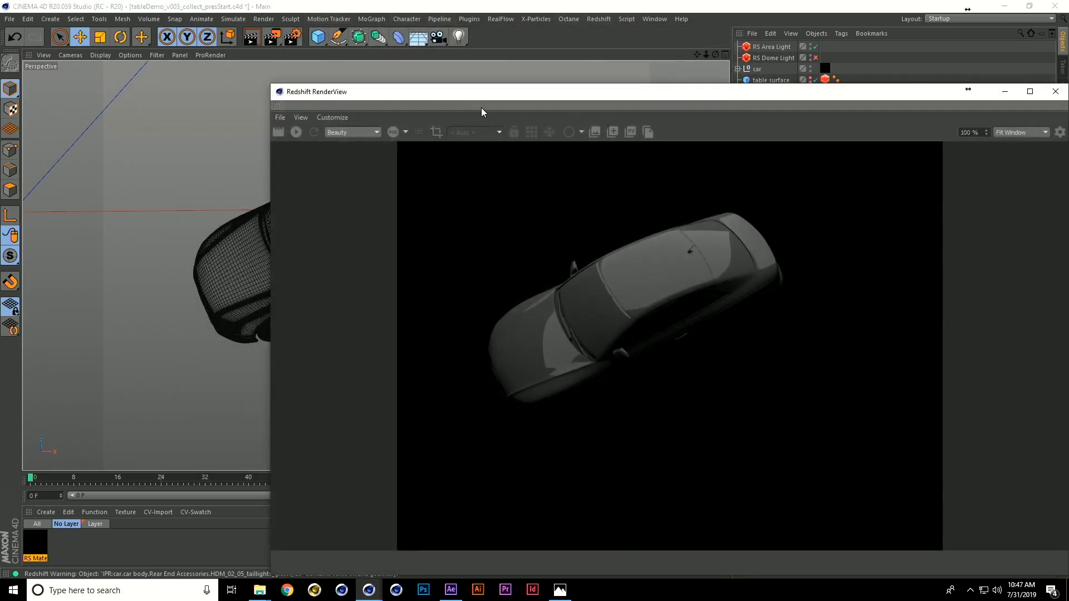
left_click_drag(485, 97, 315, 75)
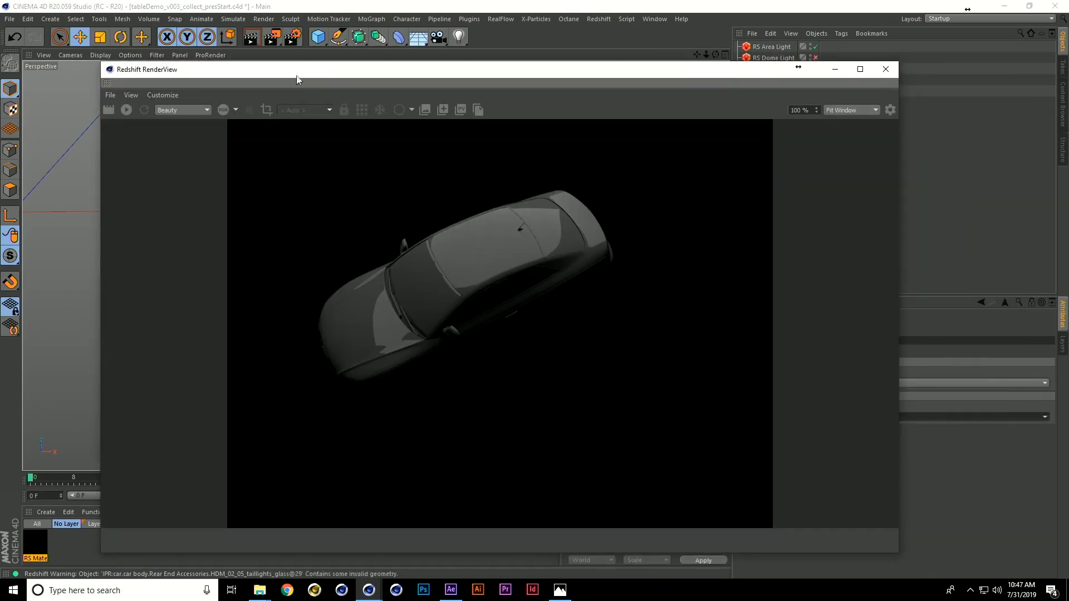
left_click(130, 110)
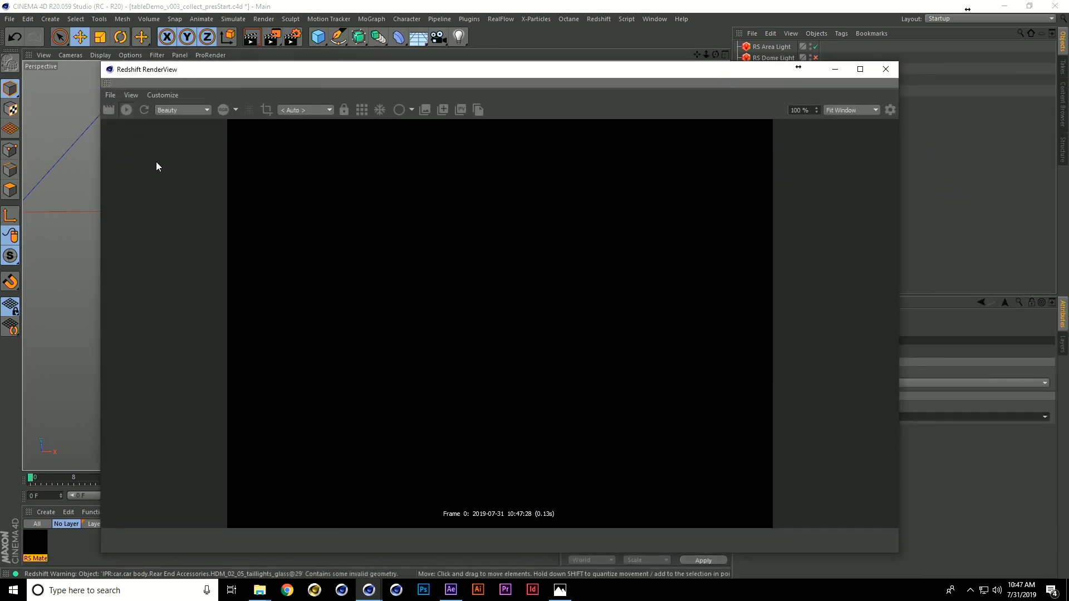
Step: Inspect the carAO and carFresnel passes of the render, and close the RenderView
left_click(202, 112)
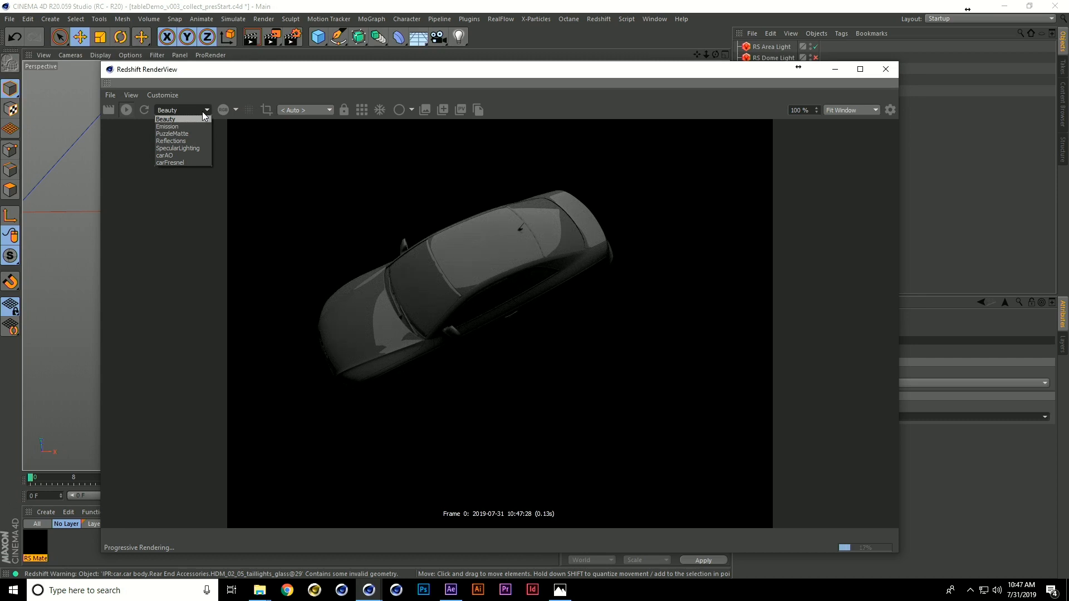
left_click(194, 155)
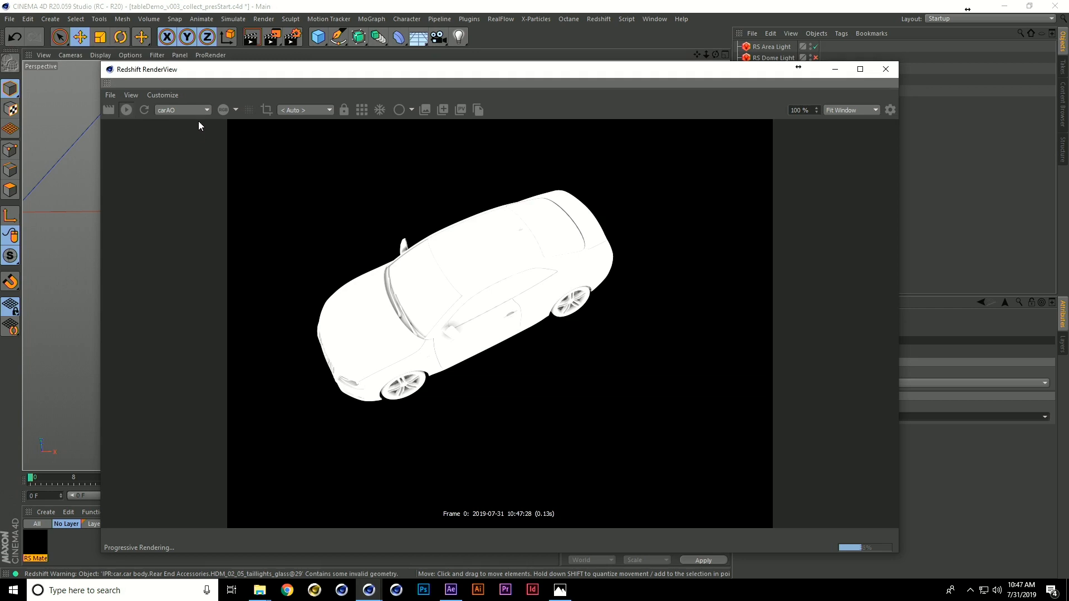
left_click(199, 109)
left_click(181, 163)
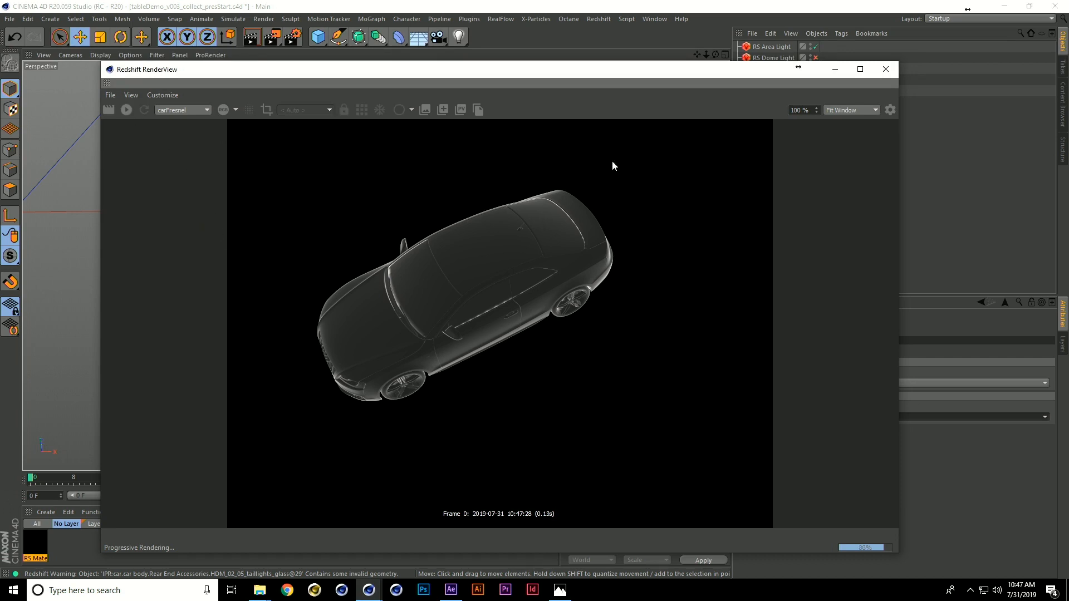
left_click(886, 69)
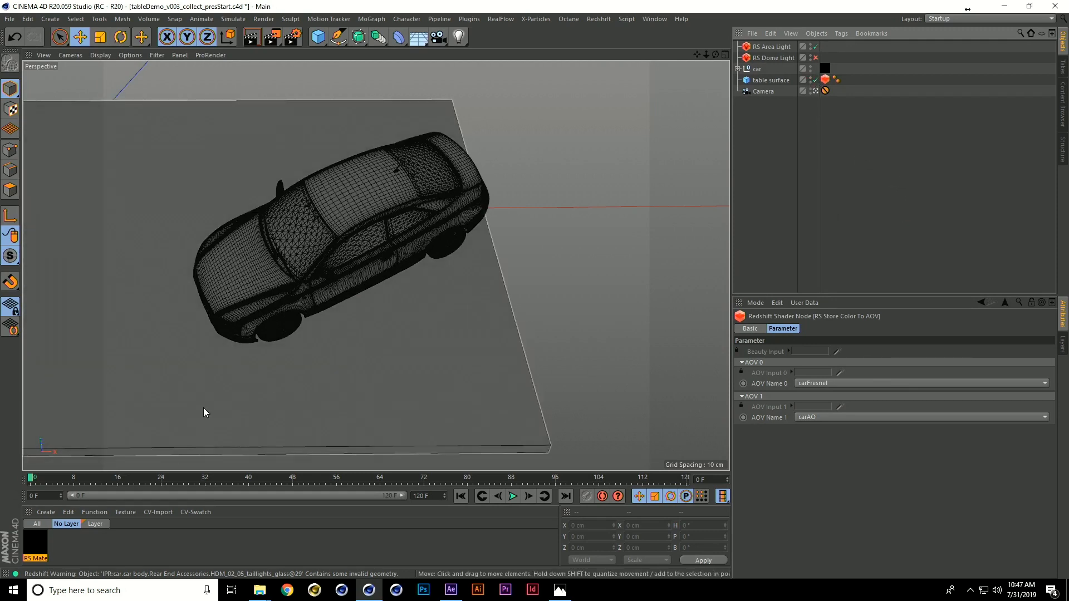
Step: Create a new Redshift Material and assign it to the table surface
left_click(47, 512)
mouse_move(71, 394)
mouse_move(184, 398)
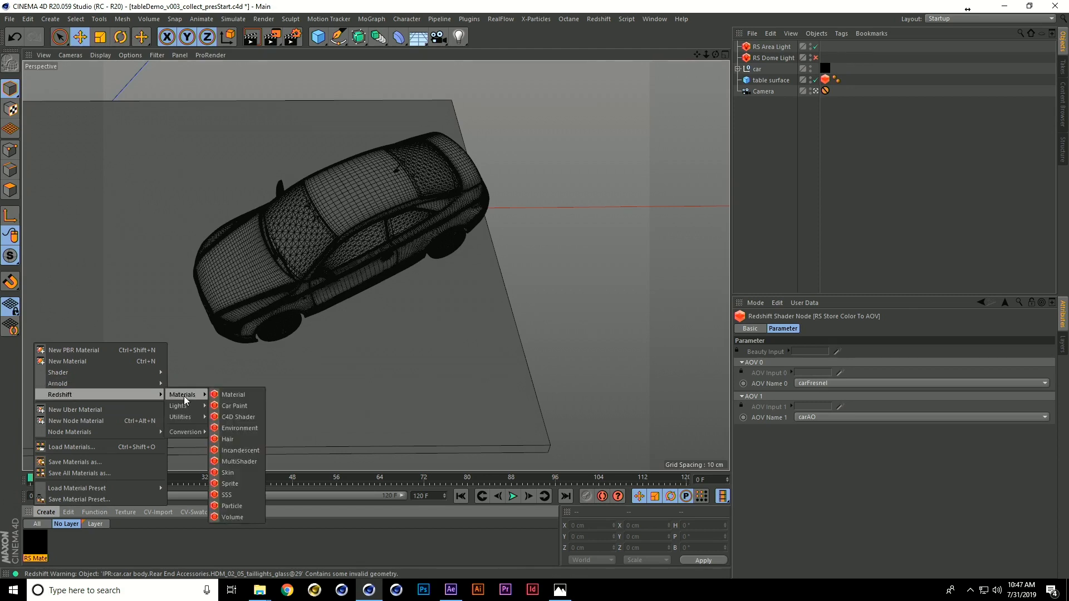
left_click(238, 393)
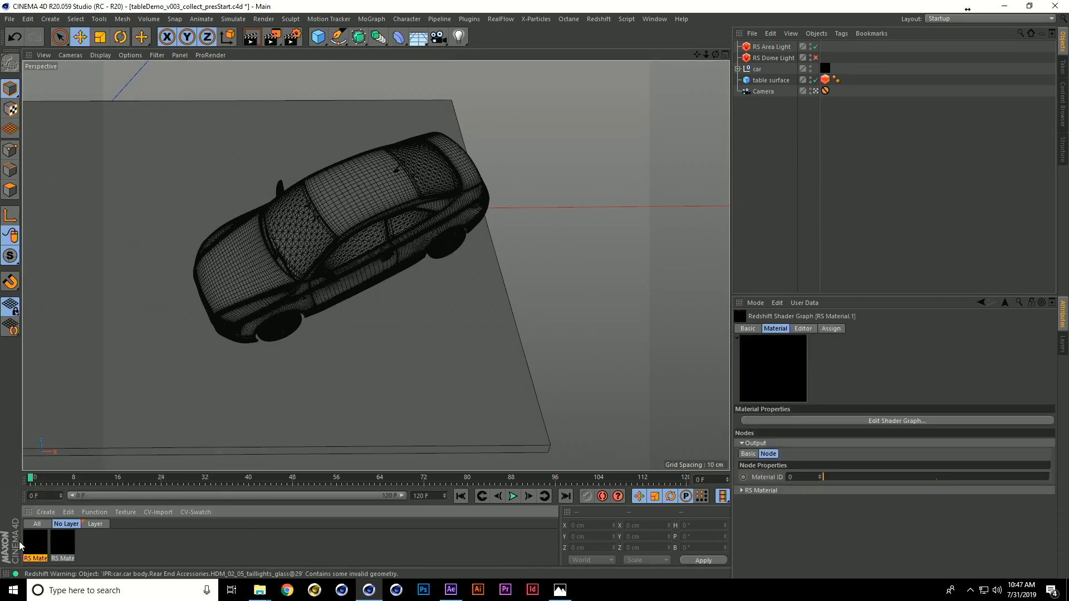
left_click_drag(36, 551, 128, 398)
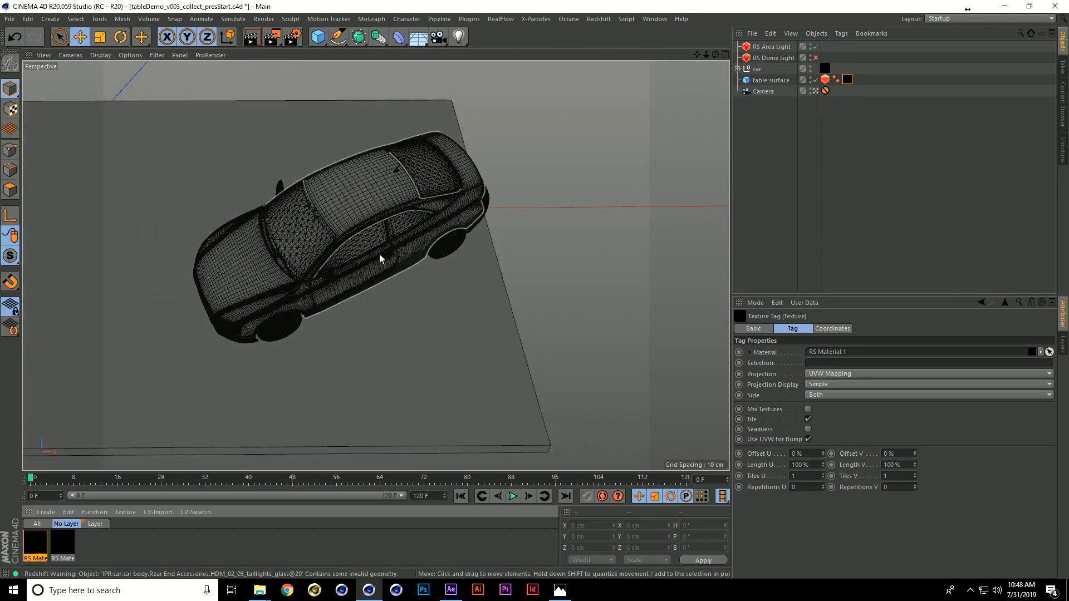
Step: Rename the car's material as RS CAR
left_click(63, 543)
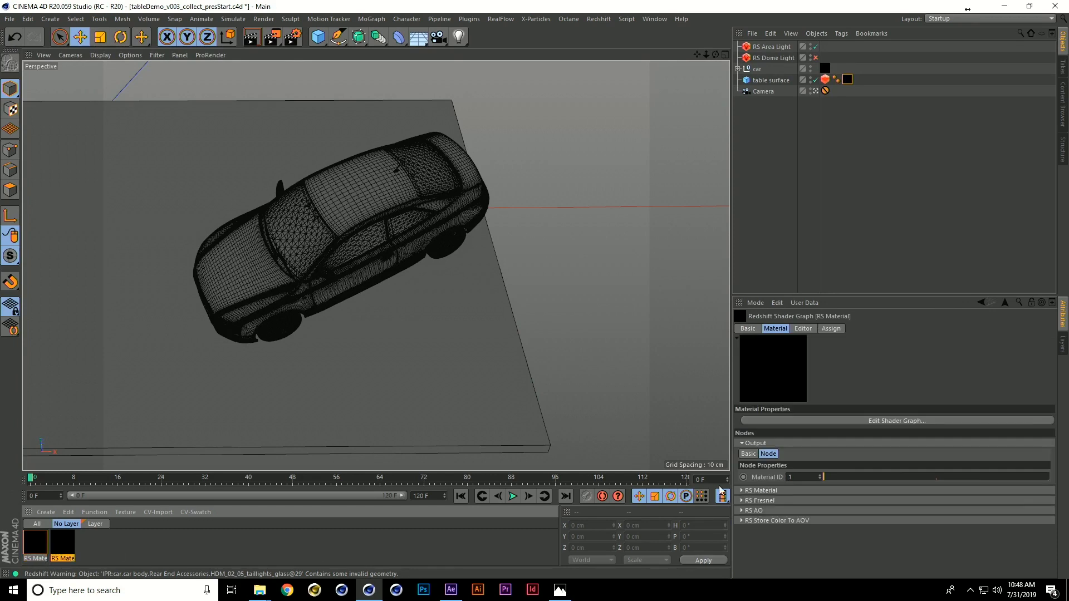
left_click(747, 328)
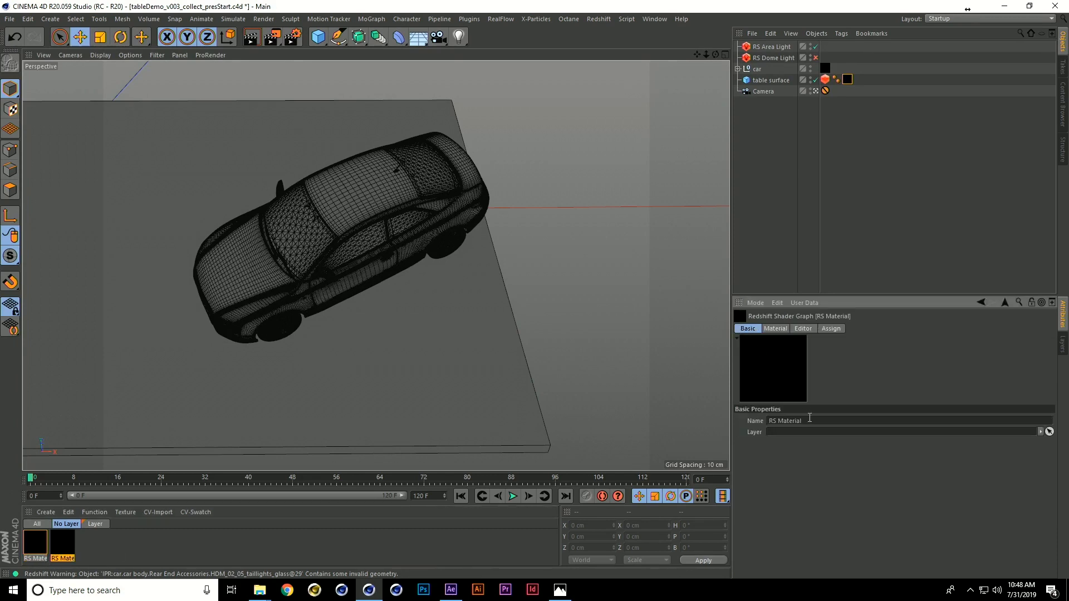
left_click_drag(798, 421, 779, 421)
type("CAR")
key("Return")
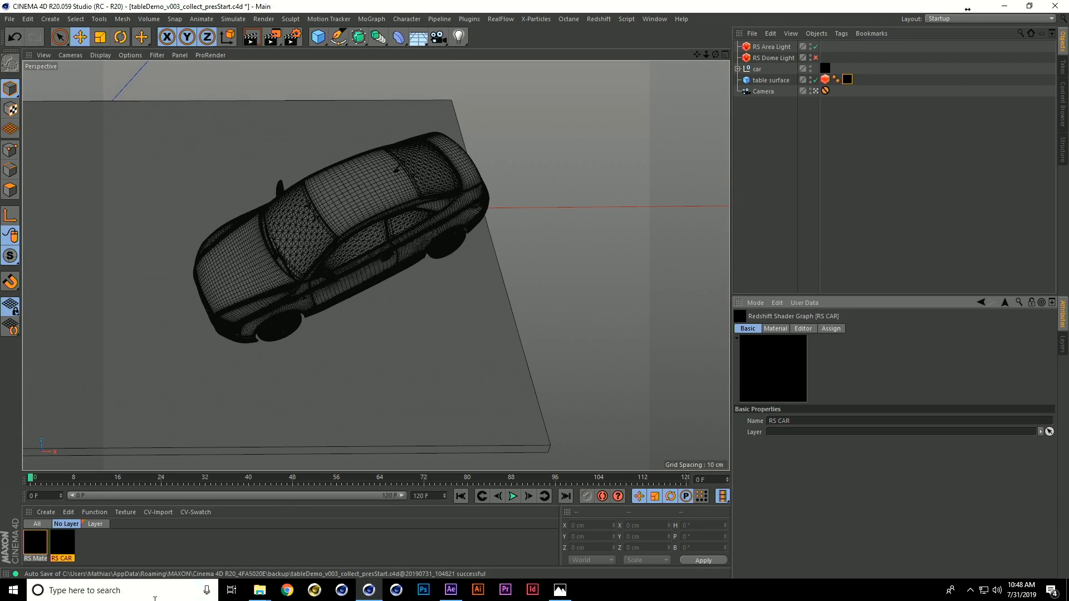
Step: Rename the table surface's material as RS TABLE and clear the object selection
left_click(35, 543)
double_click(771, 422)
double_click(778, 427)
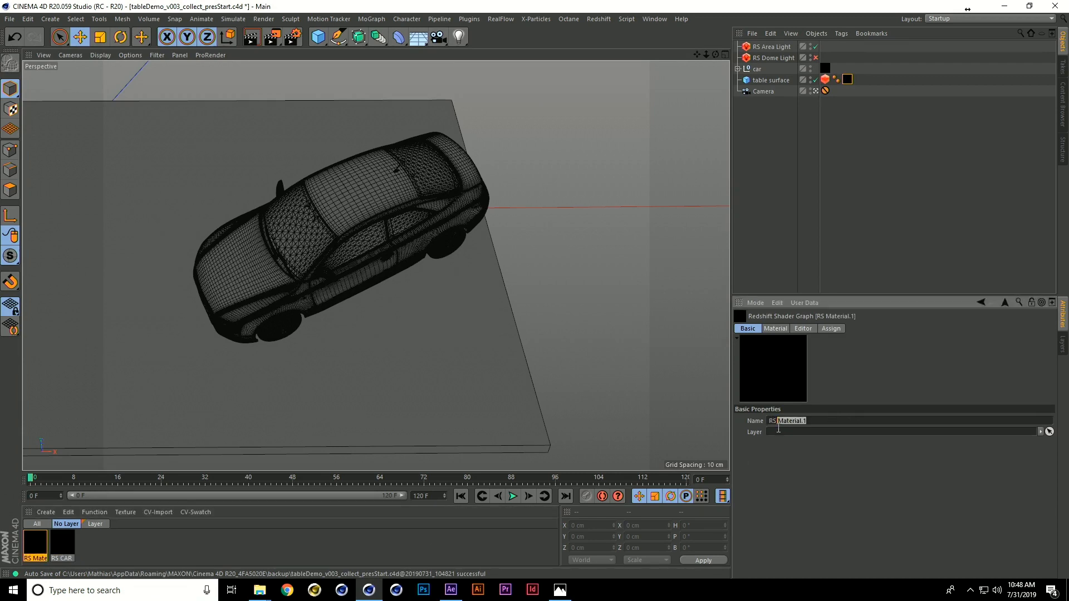
type("TABLE")
key("Return")
left_click(873, 163)
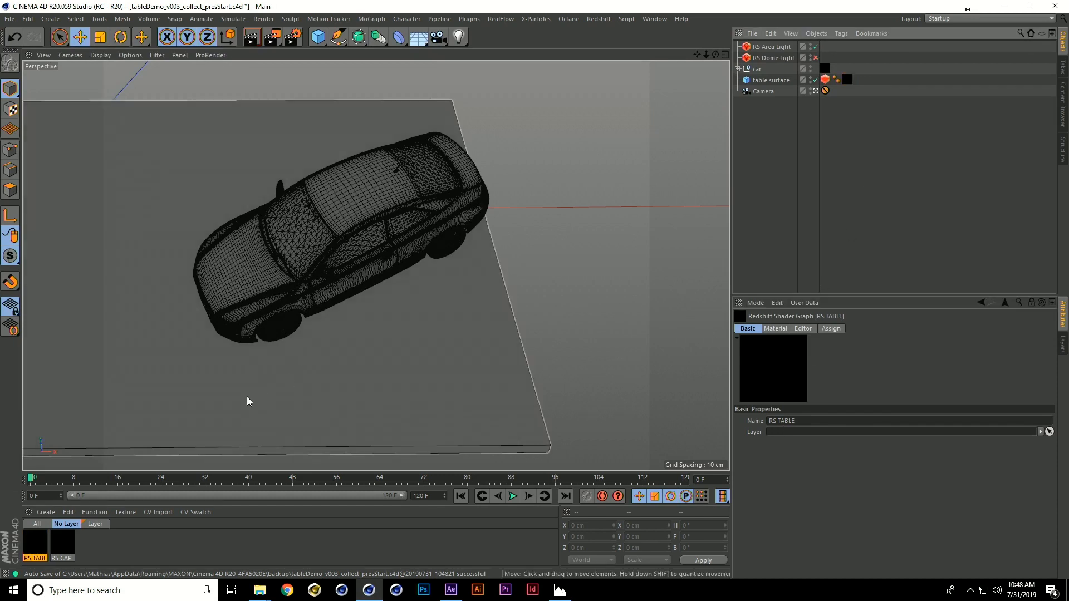
Step: Set the reflection roughness of the RS Material node in RS TABLE's shader graph to 0.3, and close the graph
left_click(37, 551)
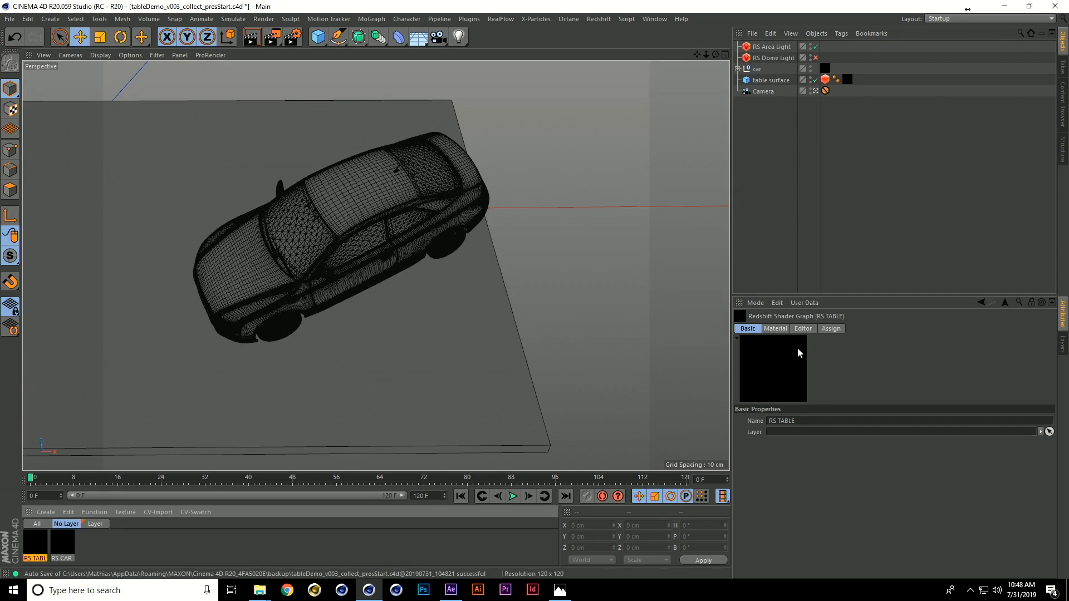
left_click(777, 328)
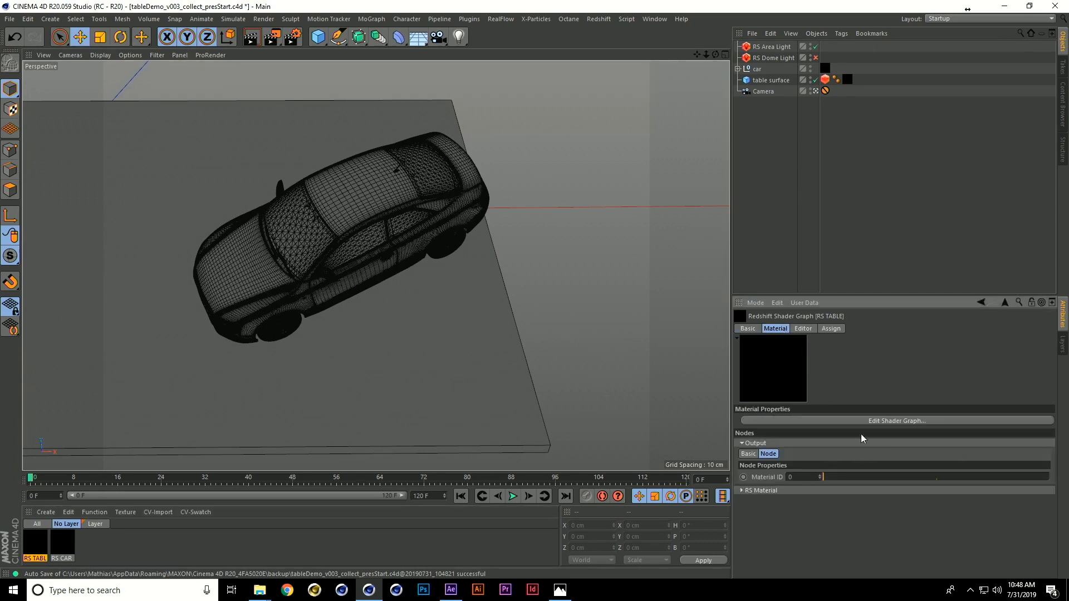
left_click(919, 423)
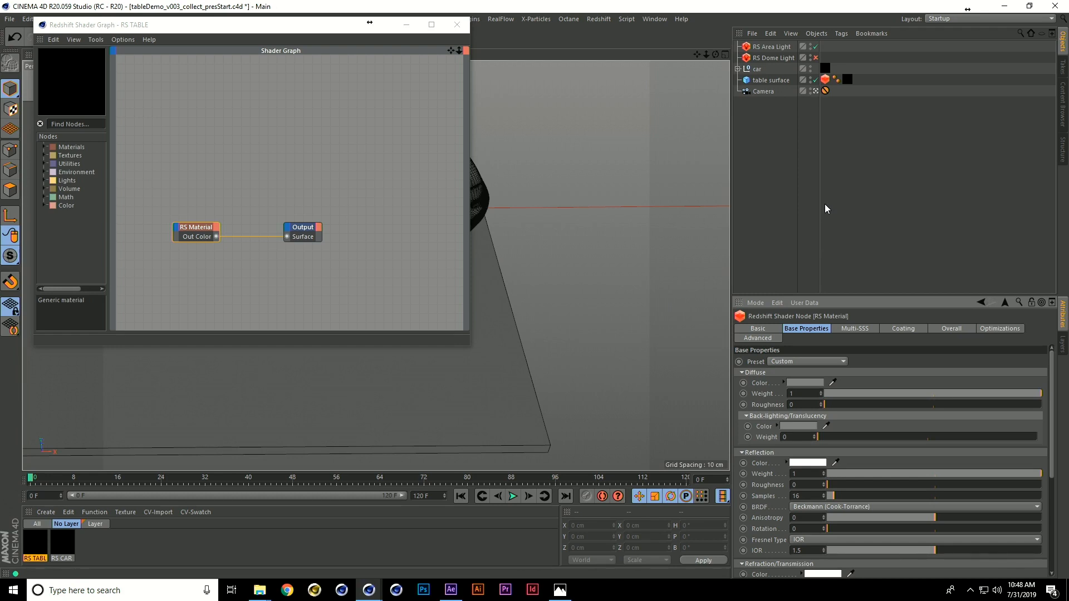
left_click(807, 488)
type(".3")
key("Return")
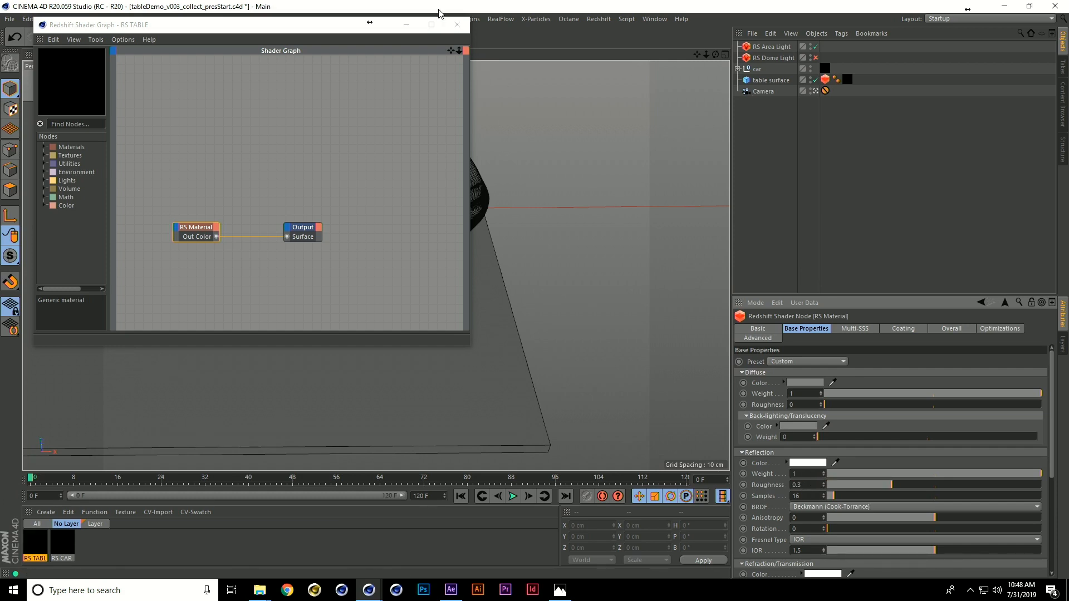
left_click(463, 26)
left_click(462, 26)
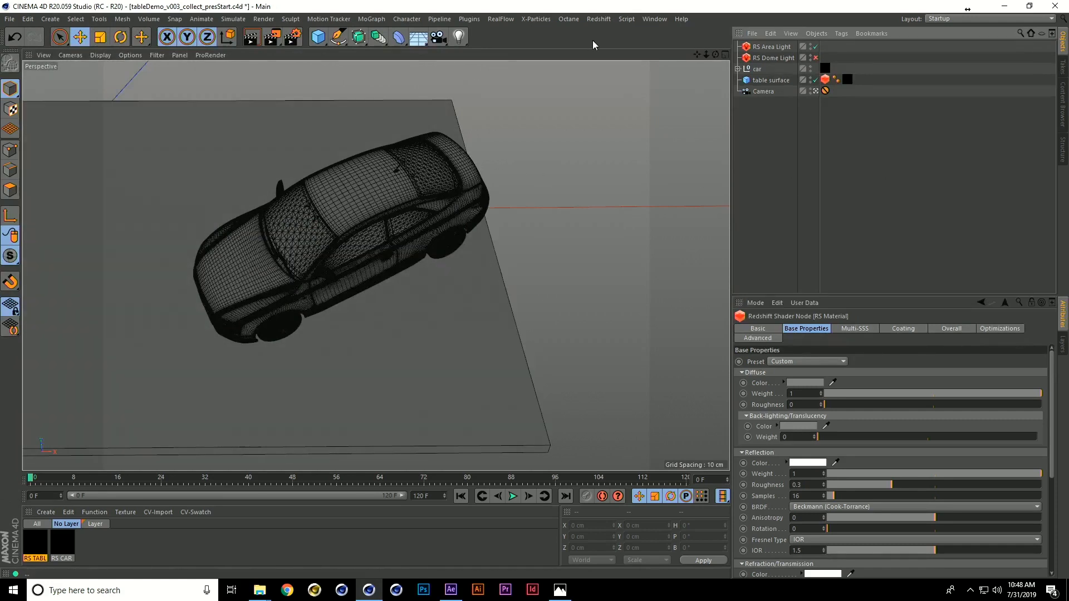
Step: Open the Redshift RenderView, start a live render and show the Beauty pass
left_click(599, 19)
left_click(613, 101)
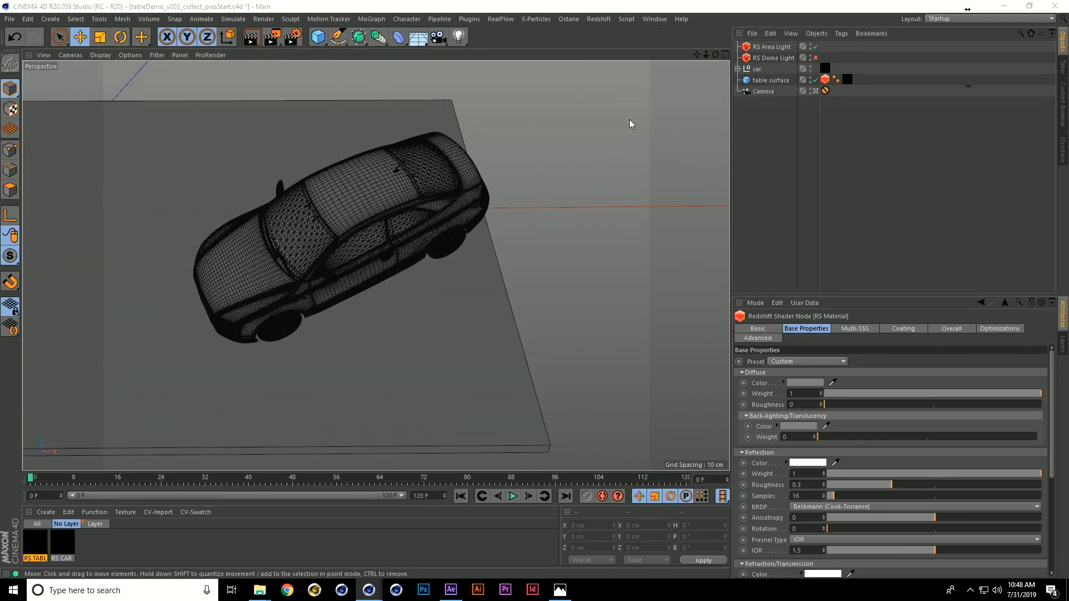
left_click_drag(675, 95, 464, 34)
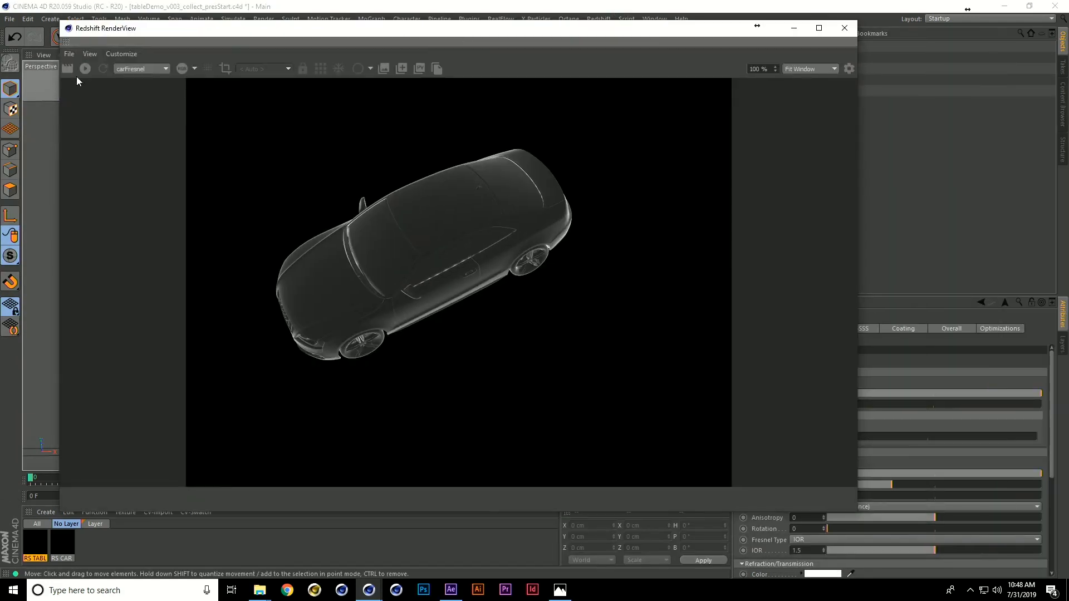
left_click(140, 69)
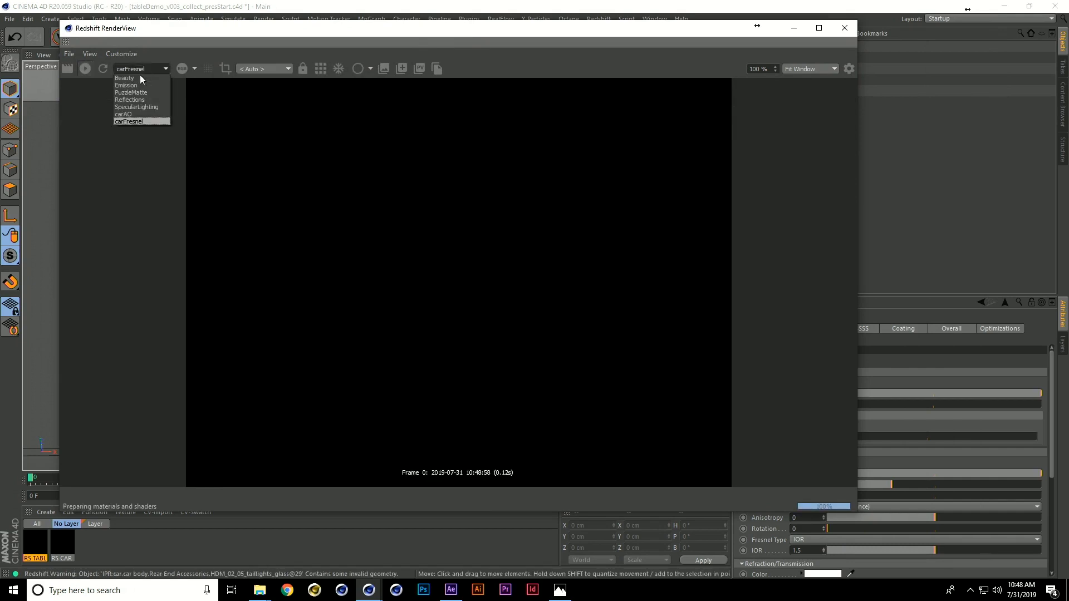
left_click(134, 79)
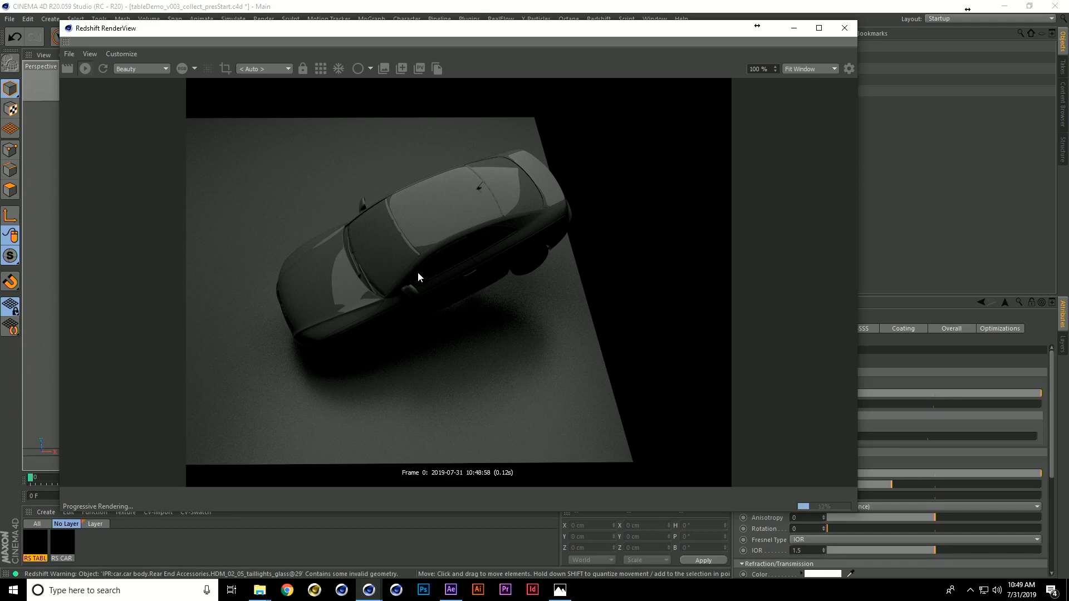
Step: Examine the PuzzleMatte pass with bucket rendering, followed by Reflections, SpecularLighting, carAO and carFresnel, and close the RenderView
left_click(144, 72)
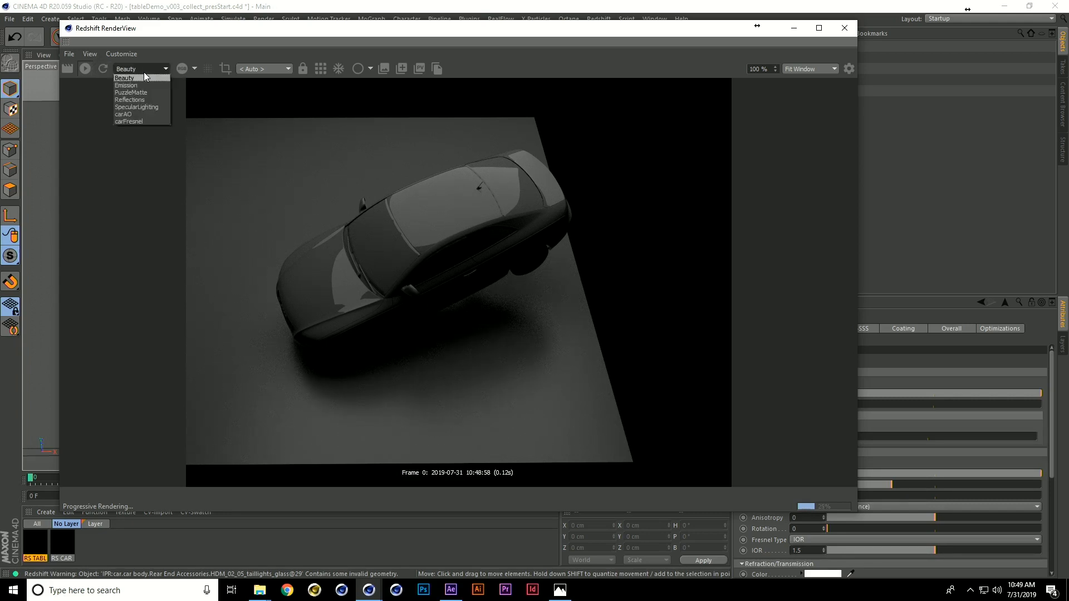
left_click(149, 92)
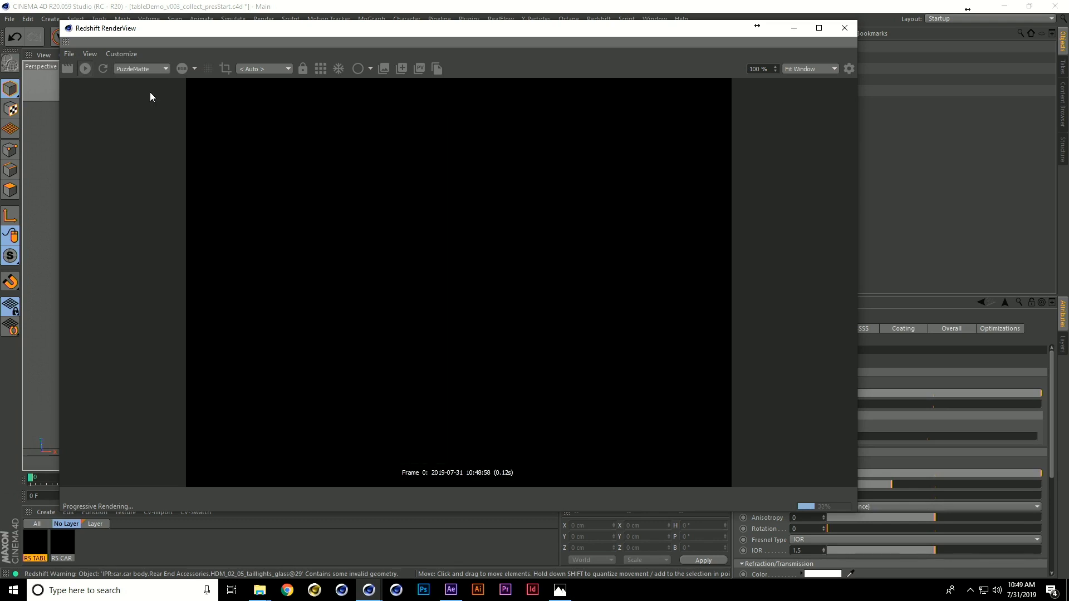
left_click(325, 72)
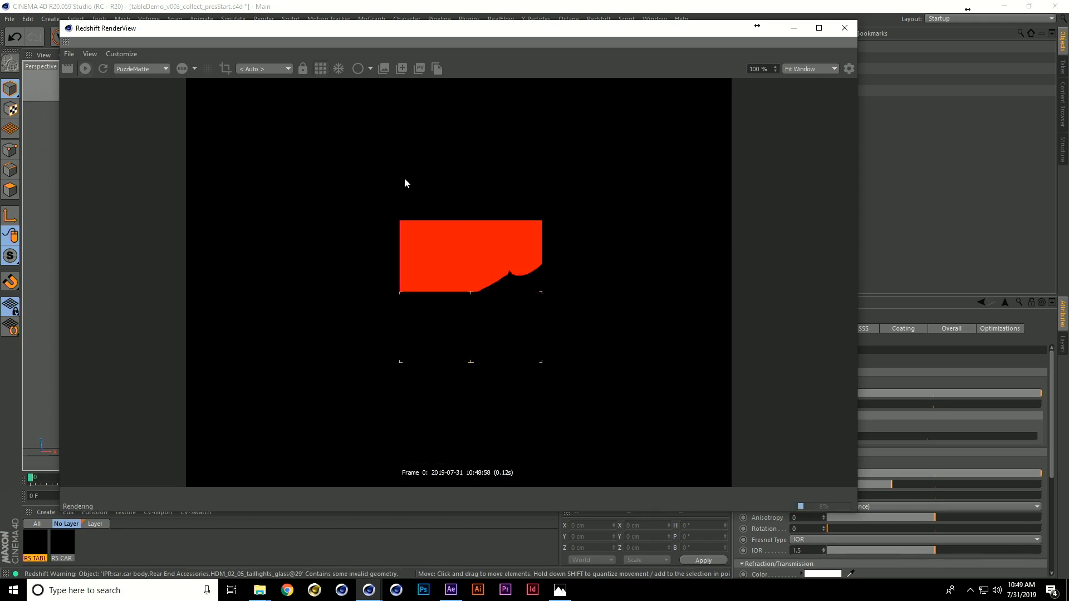
left_click(155, 66)
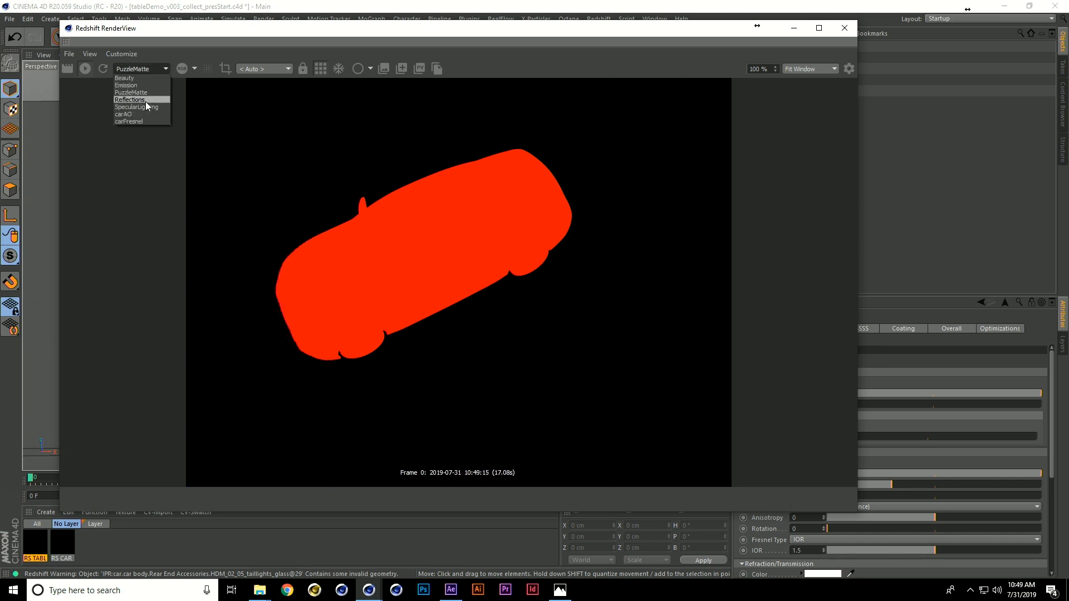
left_click(145, 101)
left_click(142, 71)
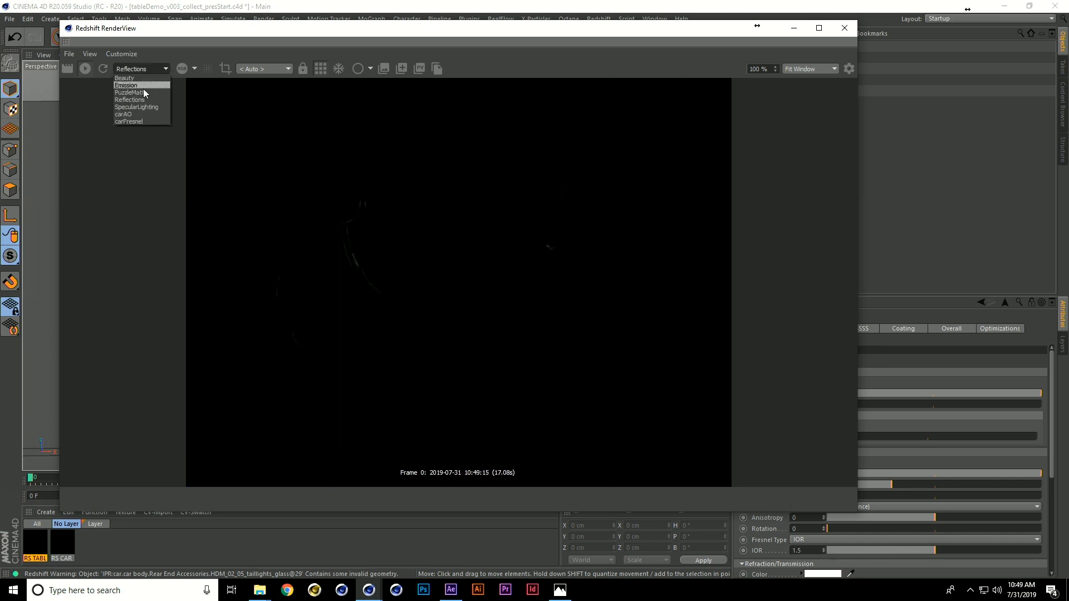
left_click(145, 109)
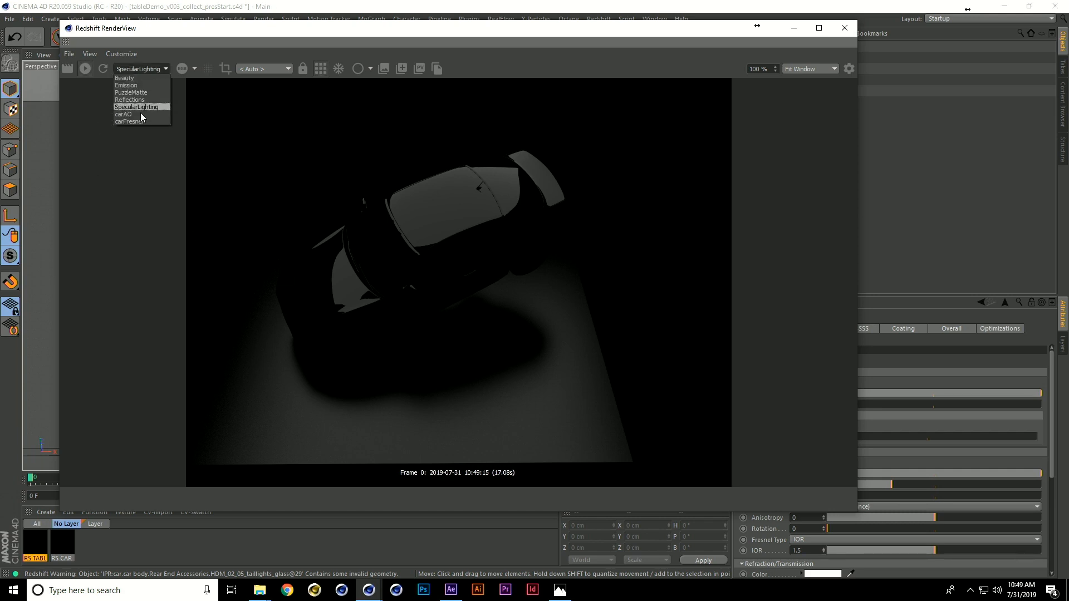
left_click(140, 113)
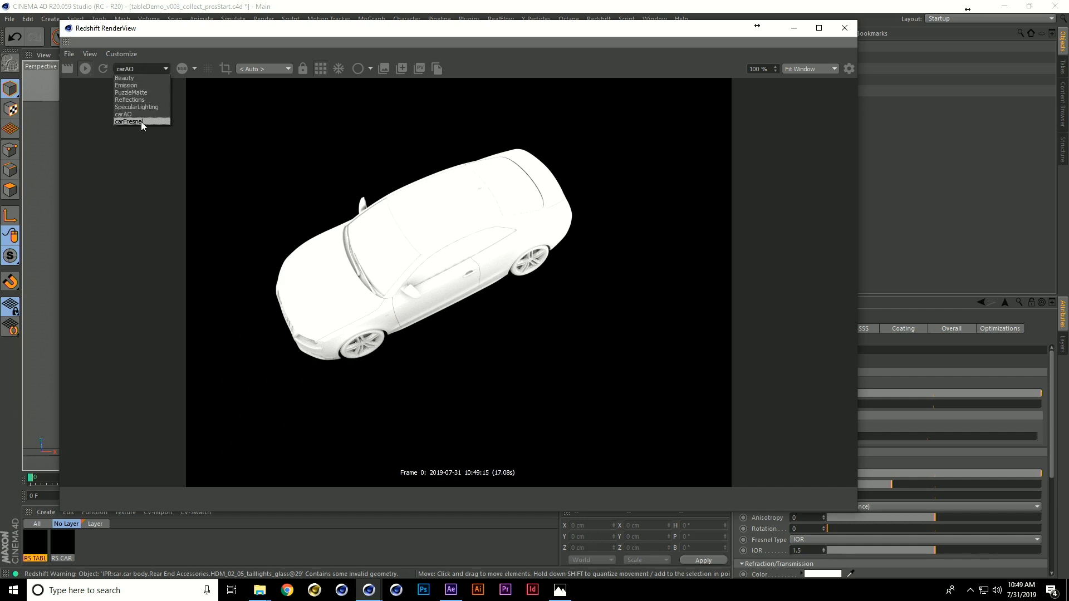
left_click(142, 122)
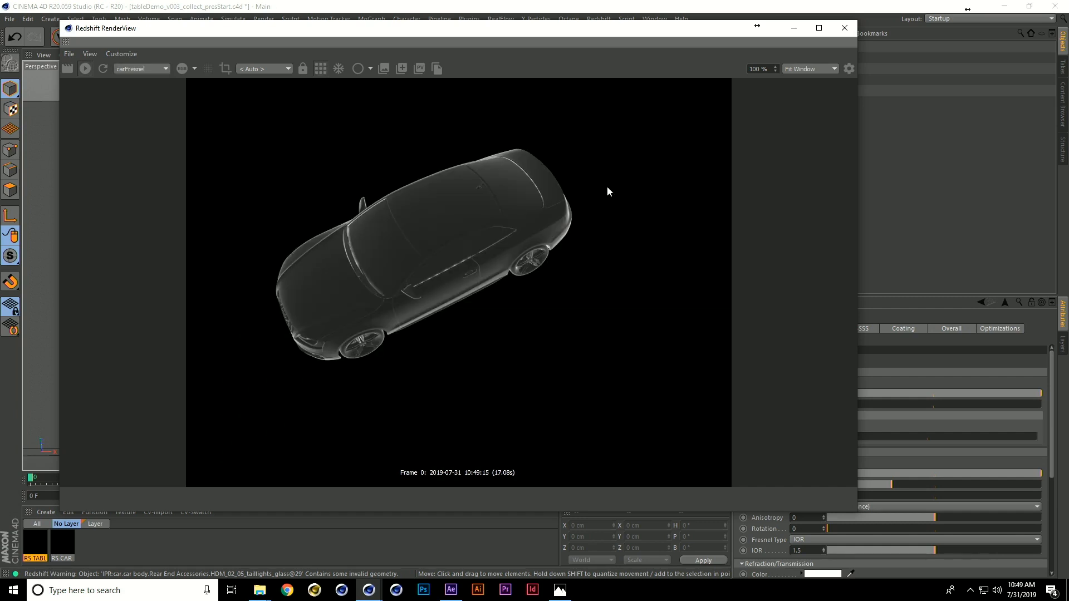
left_click(845, 31)
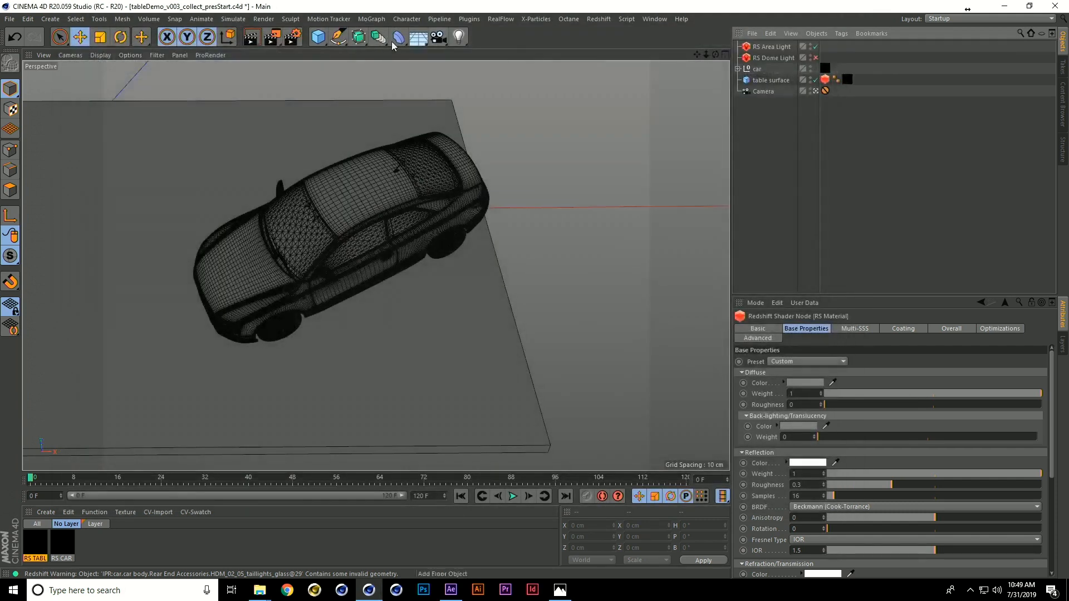
Step: Enable Reflect/Refract IDs for the PuzzleMatte AOV in the Redshift AOV Manager
left_click(294, 41)
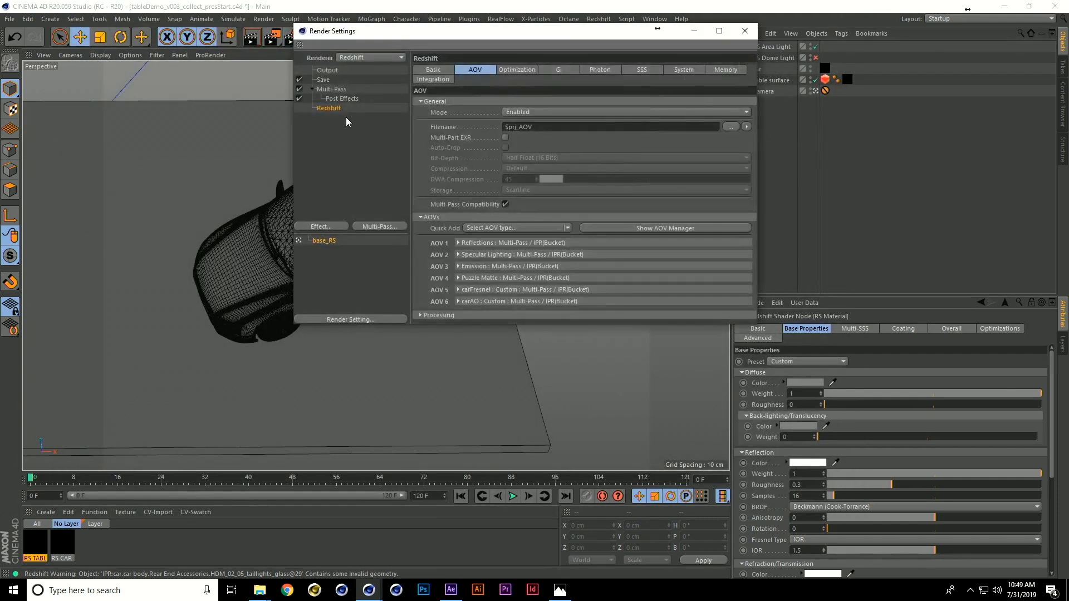
left_click(707, 228)
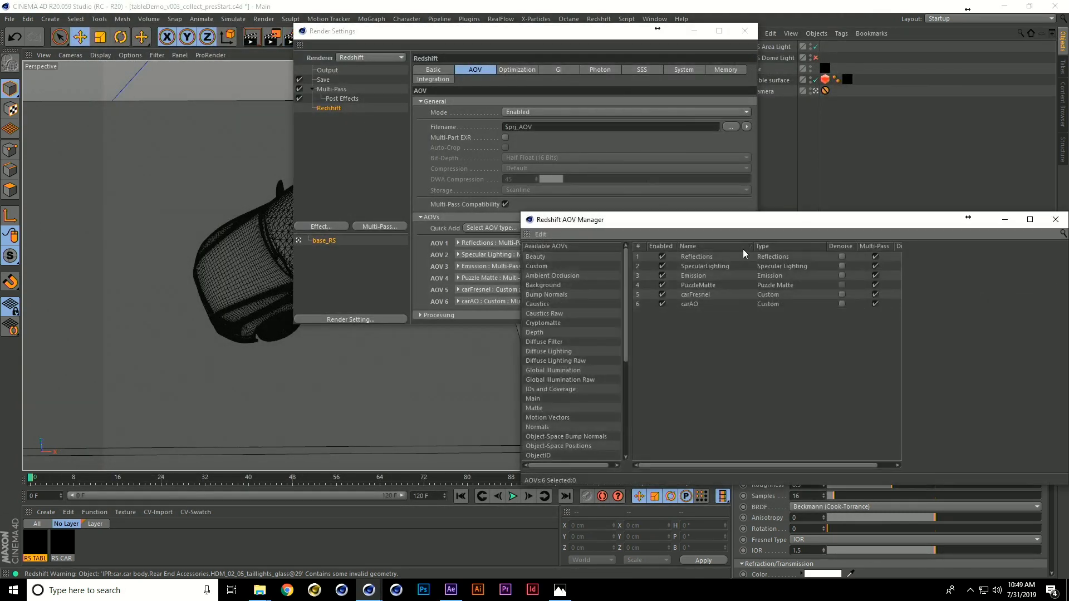
left_click_drag(764, 224, 389, 145)
left_click(325, 184)
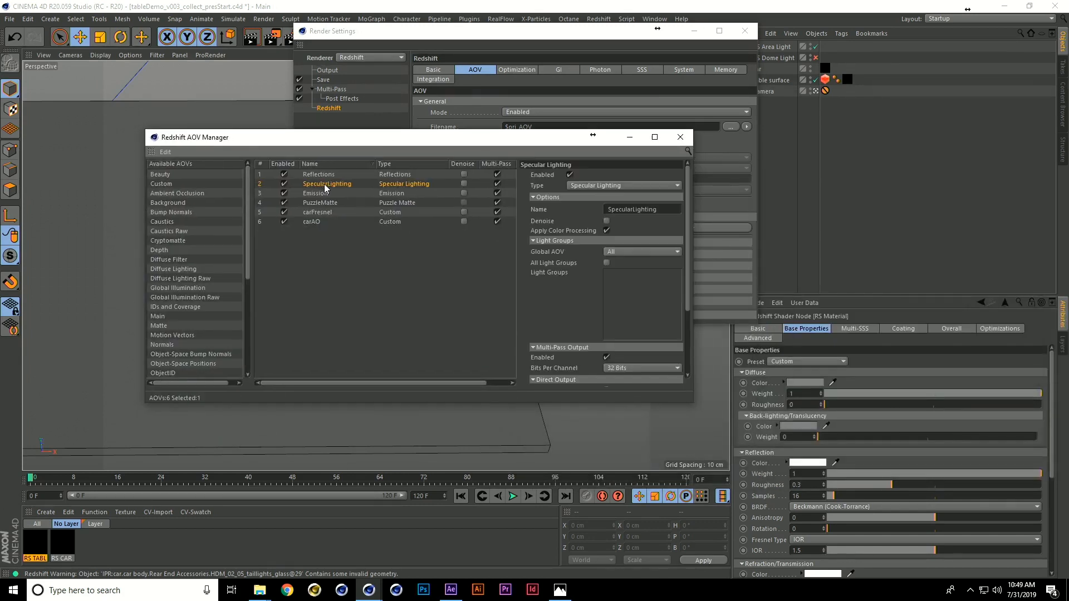
left_click(327, 175)
left_click(331, 202)
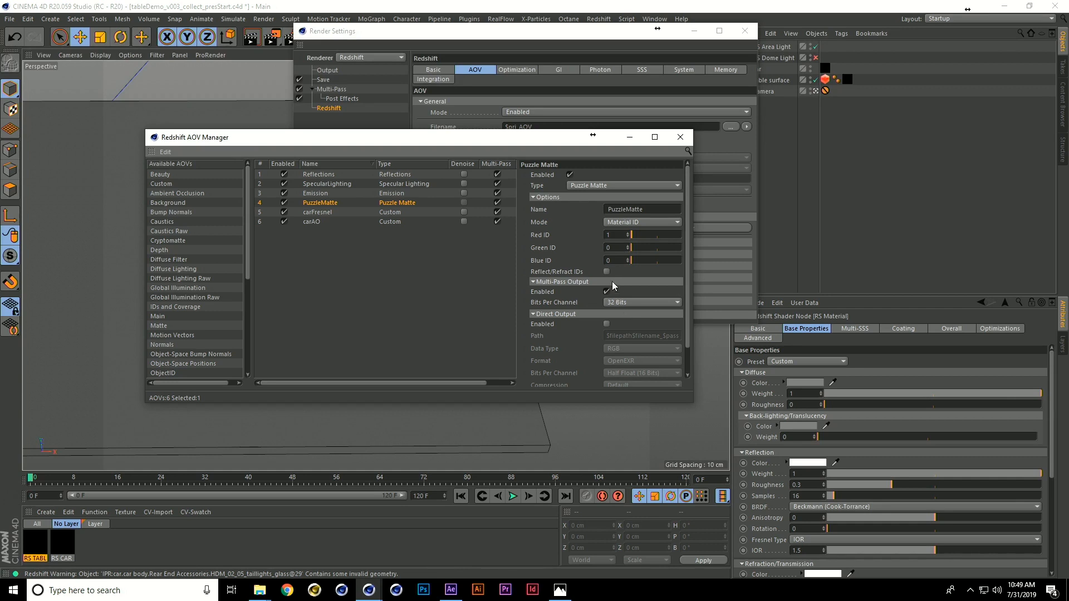
Step: Set Secondary Ray Visibility to Both for the carFresnel and carAO AOVs, and close the AOV Manager and render settings
left_click(316, 213)
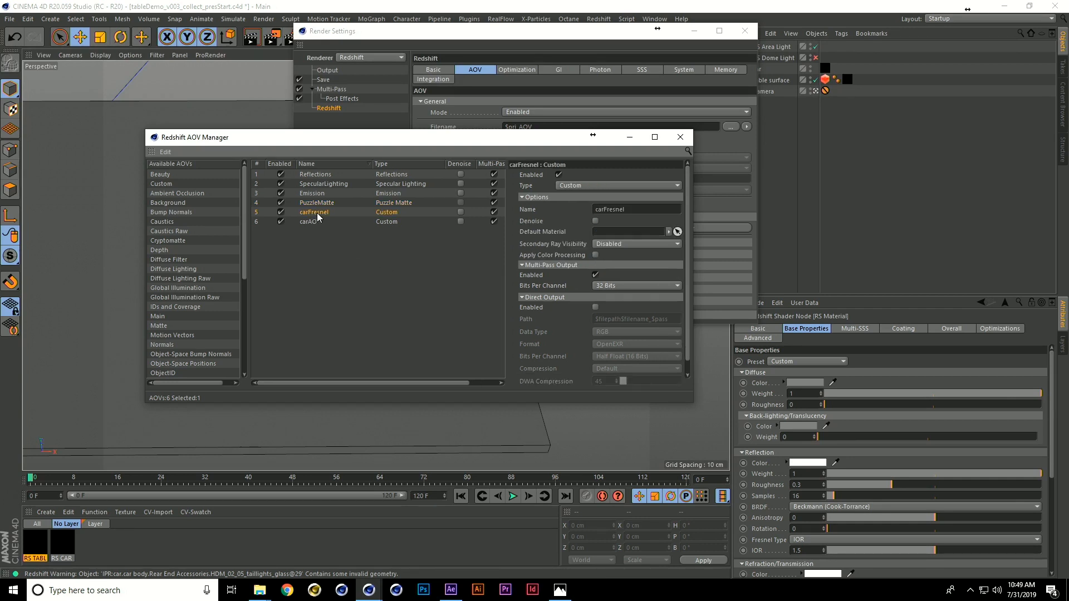
left_click(633, 243)
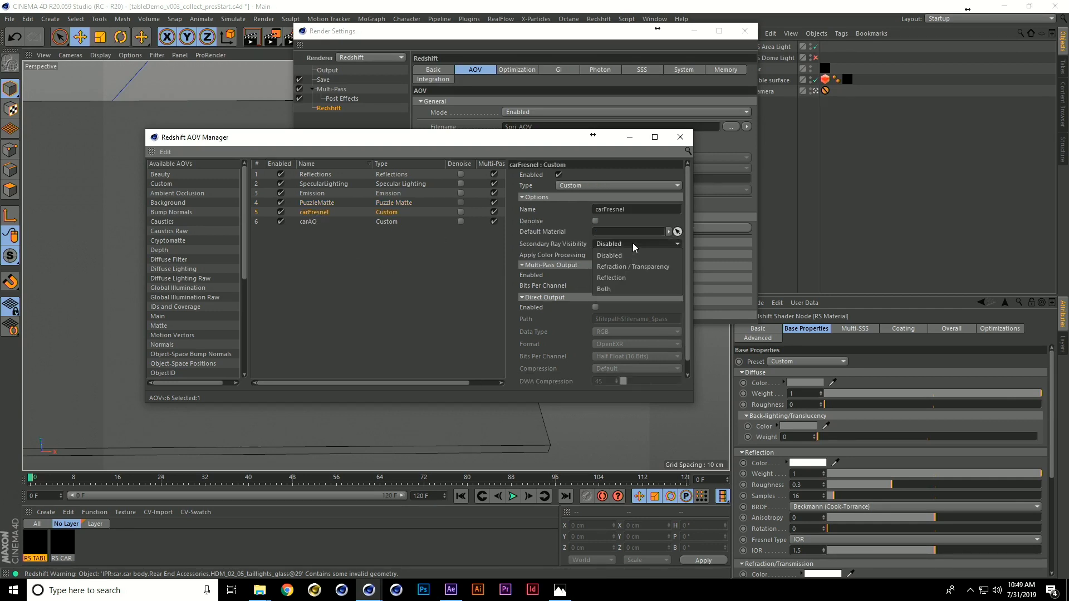
left_click(634, 288)
left_click(308, 222)
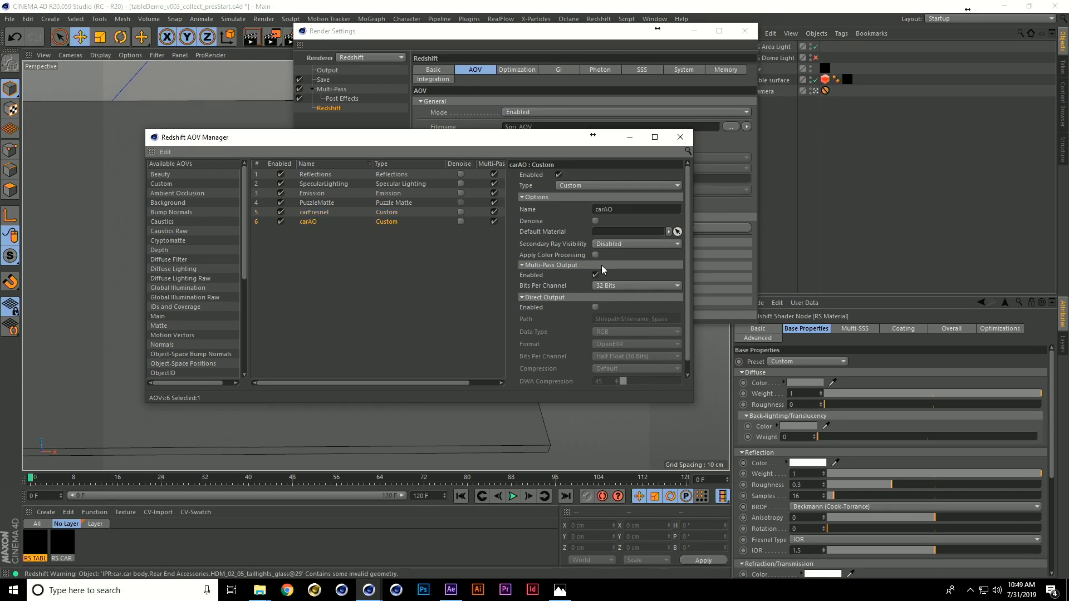
left_click(627, 245)
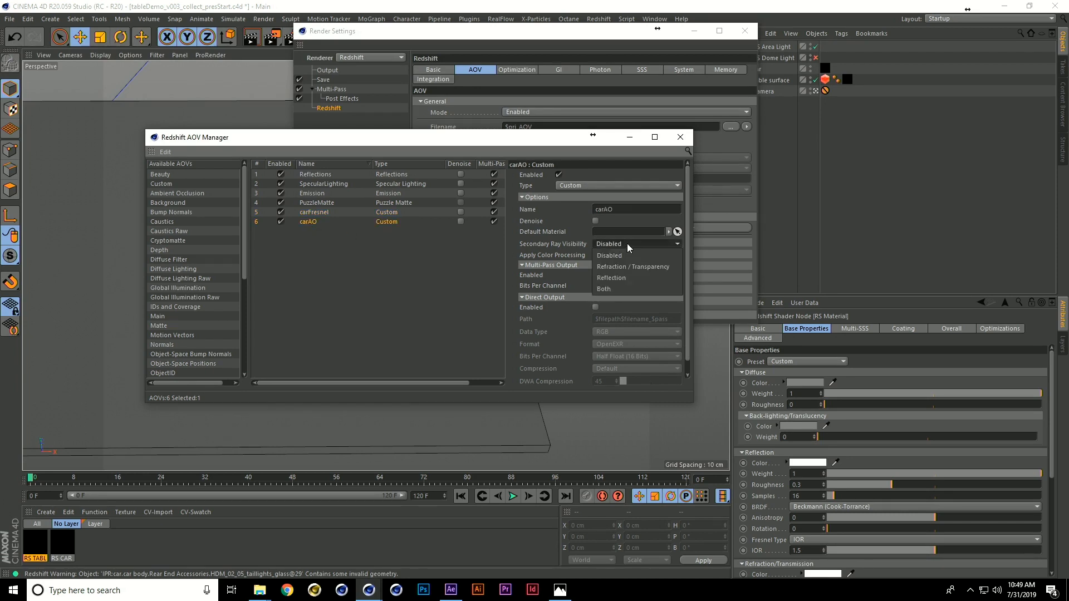
left_click(628, 288)
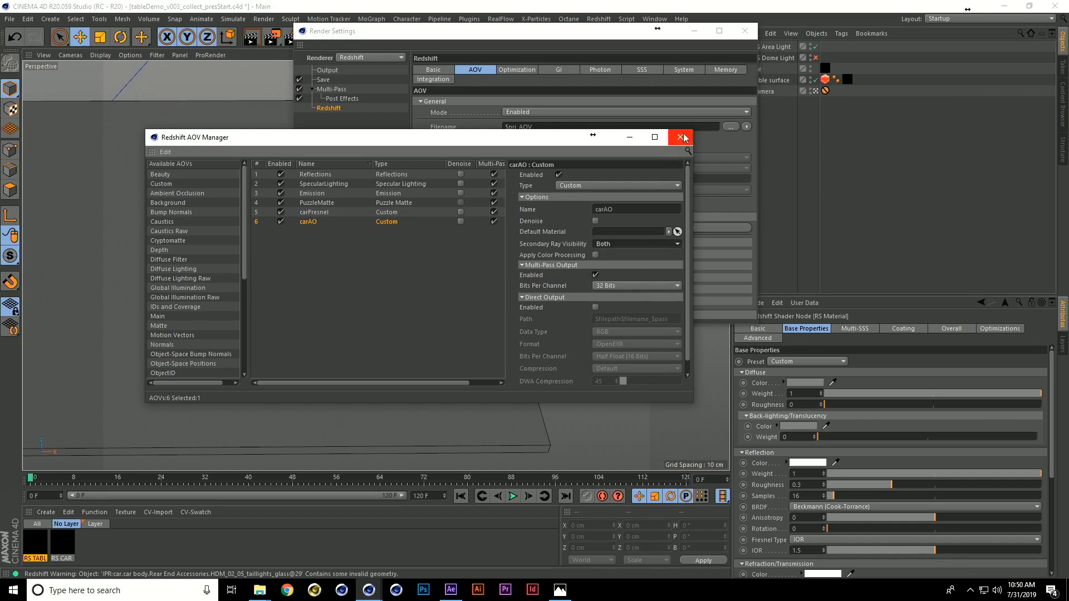
left_click(682, 137)
left_click(745, 31)
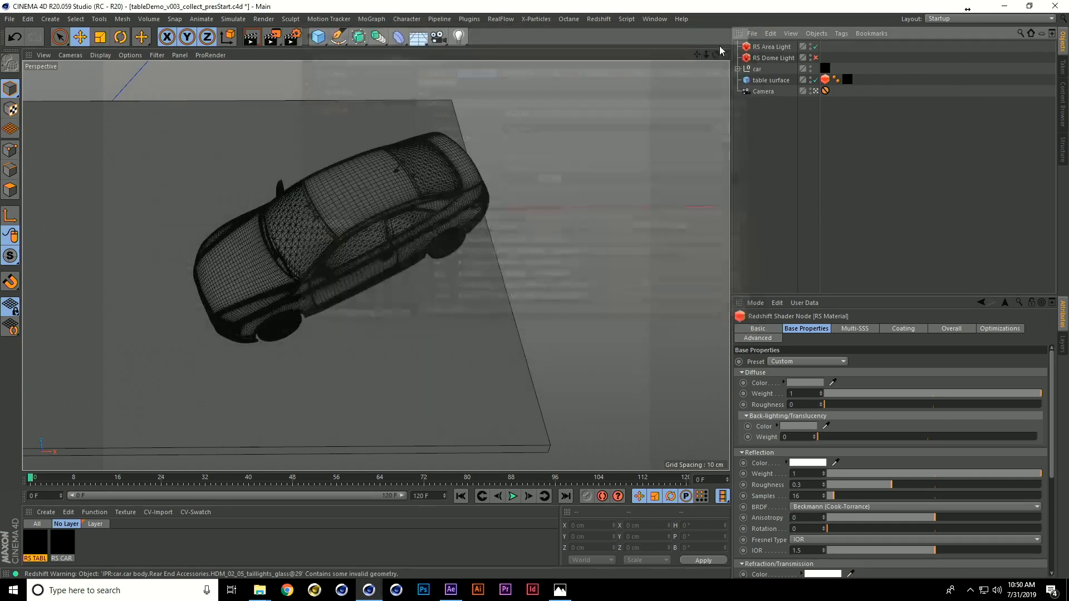
Step: Reopen the Redshift RenderView and start a new live render of the carFresnel pass
left_click(655, 21)
mouse_move(598, 19)
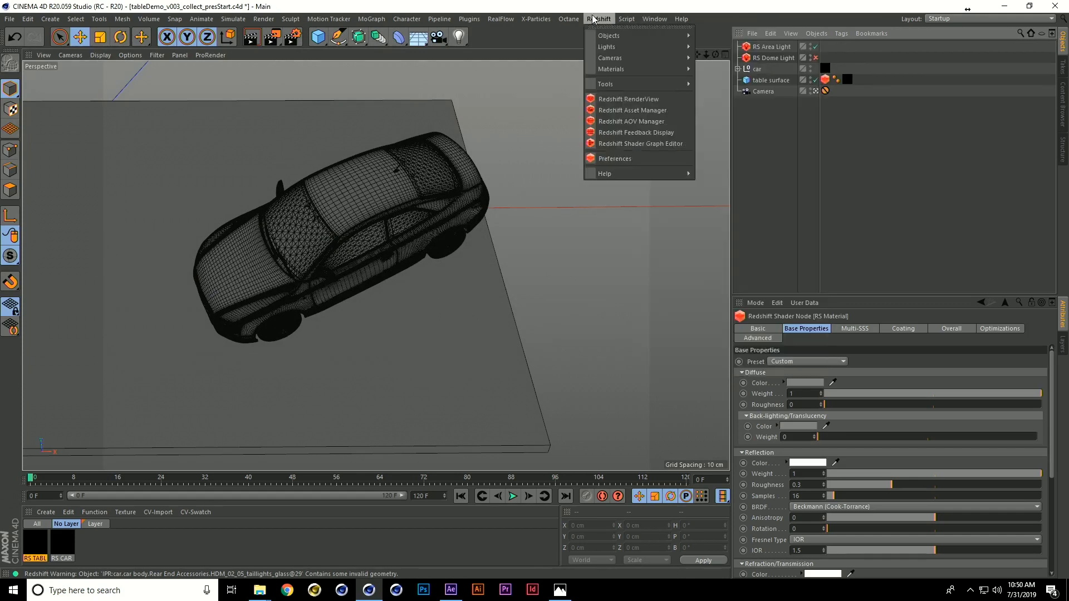
left_click(614, 100)
left_click_drag(463, 98, 313, 59)
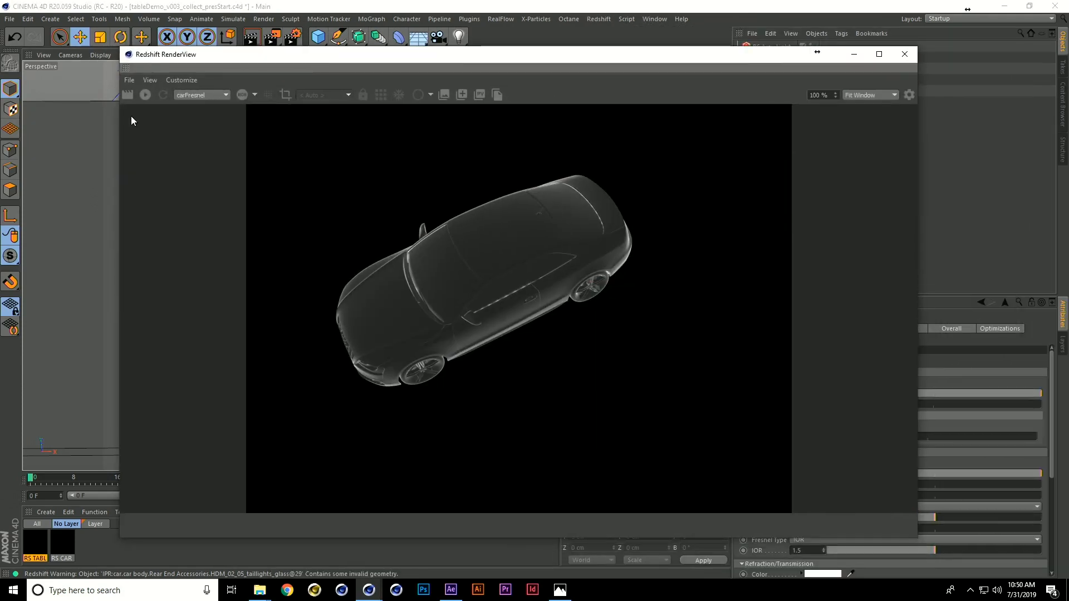
left_click(145, 95)
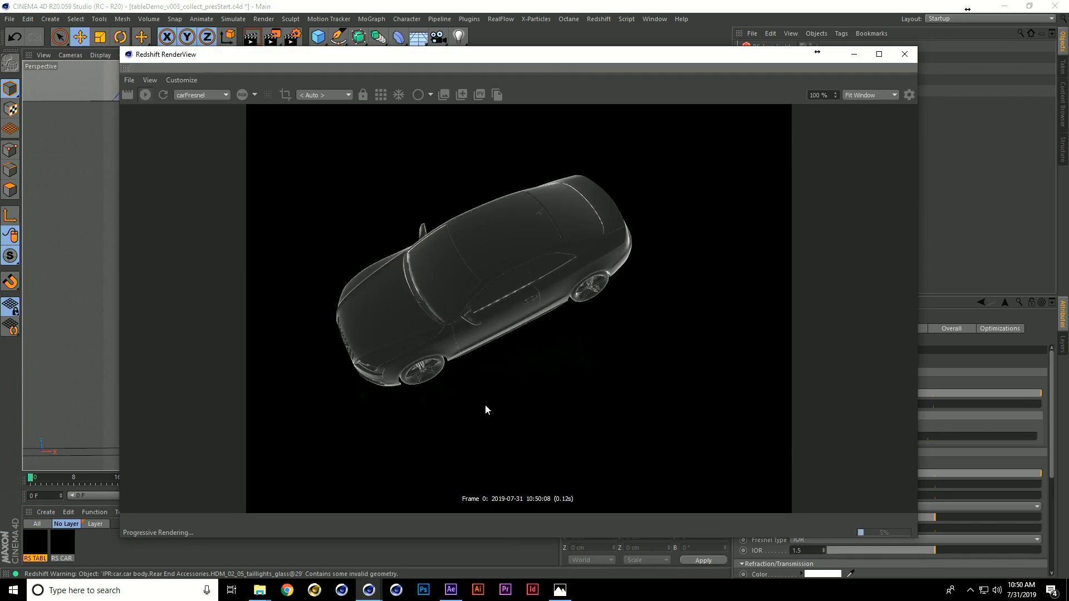
Step: Check the SpecularLighting, carAO and PuzzleMatte passes for the car's reflection on the table using bucket rendering, and close the RenderView
left_click(207, 95)
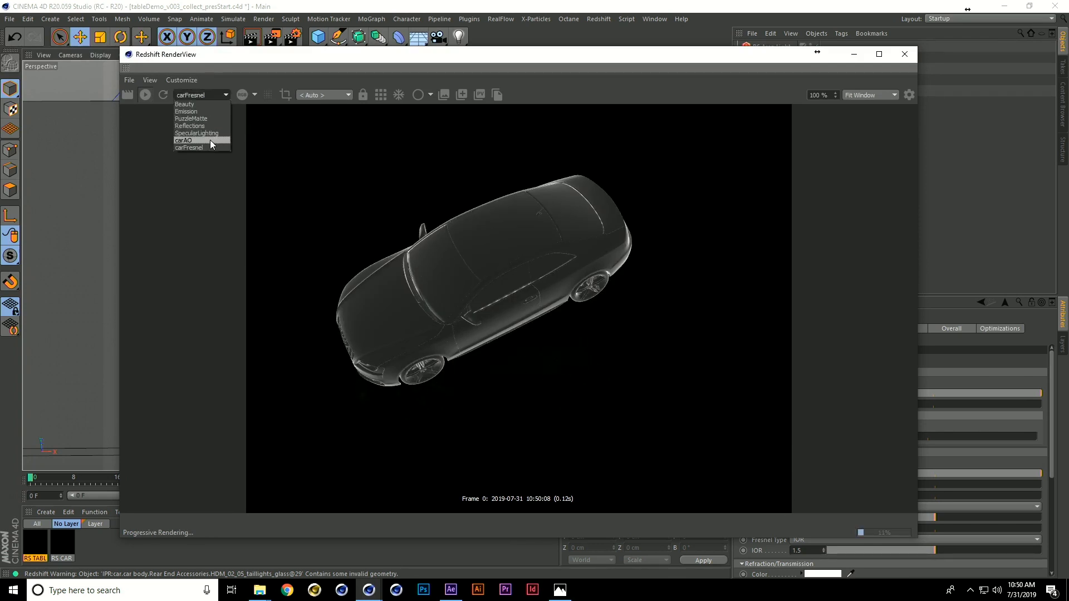
left_click(209, 134)
left_click(216, 94)
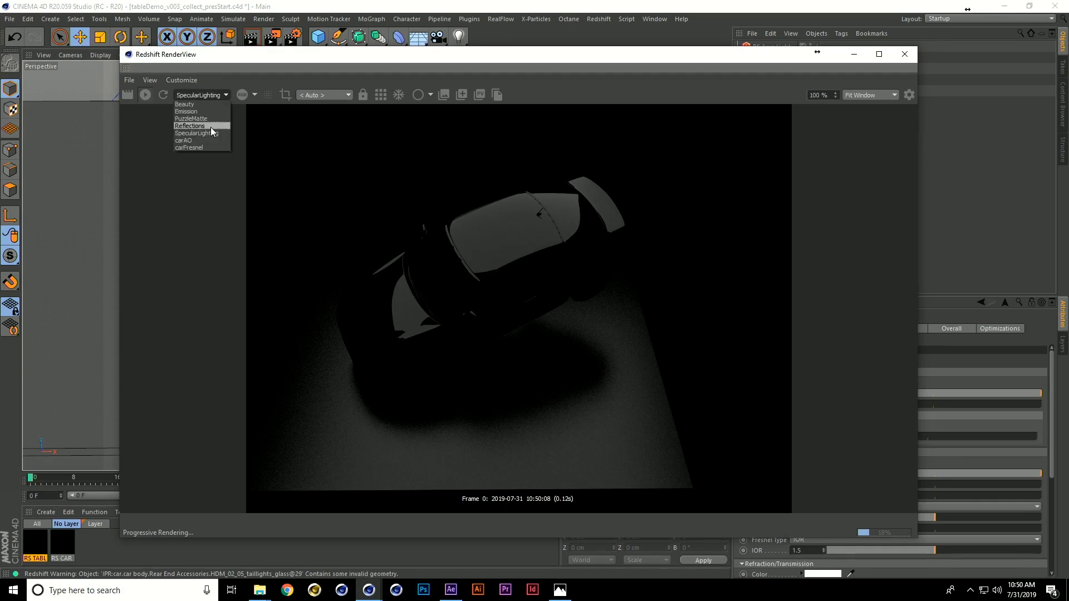
left_click(210, 140)
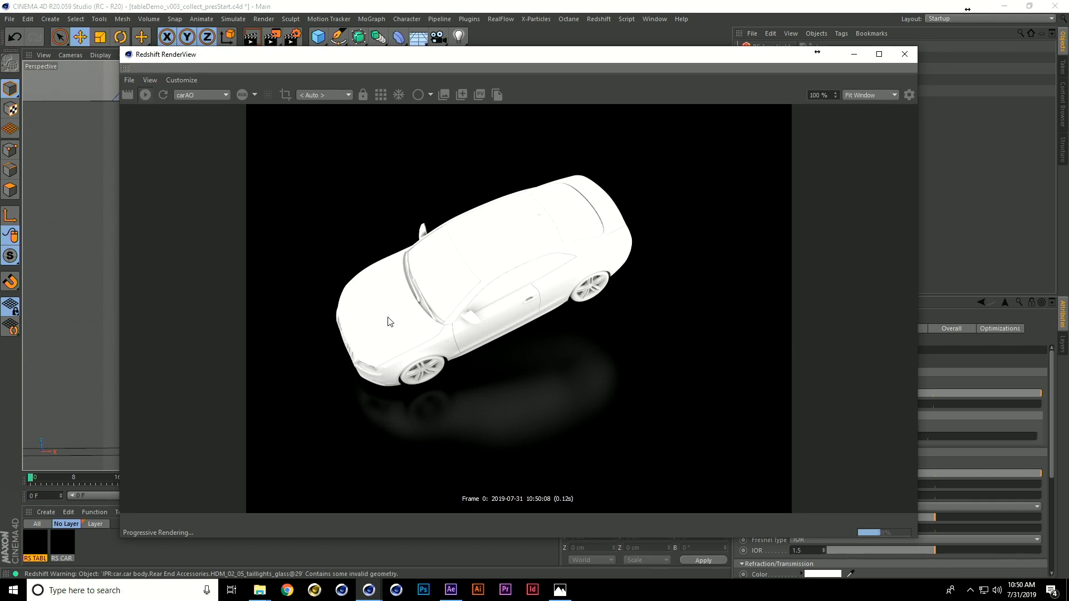
left_click(376, 96)
left_click(212, 98)
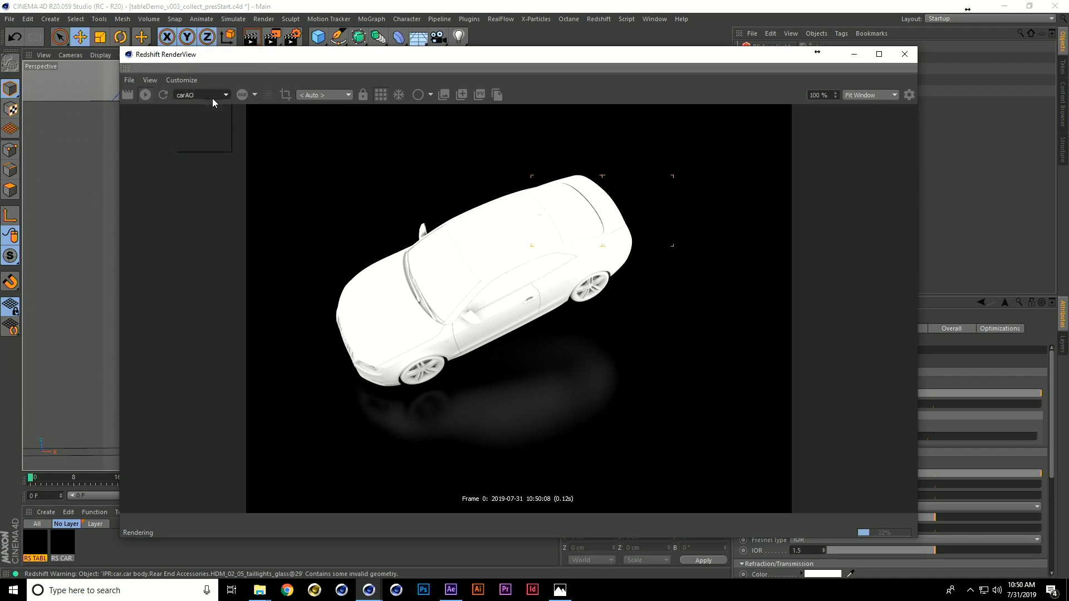
left_click(213, 118)
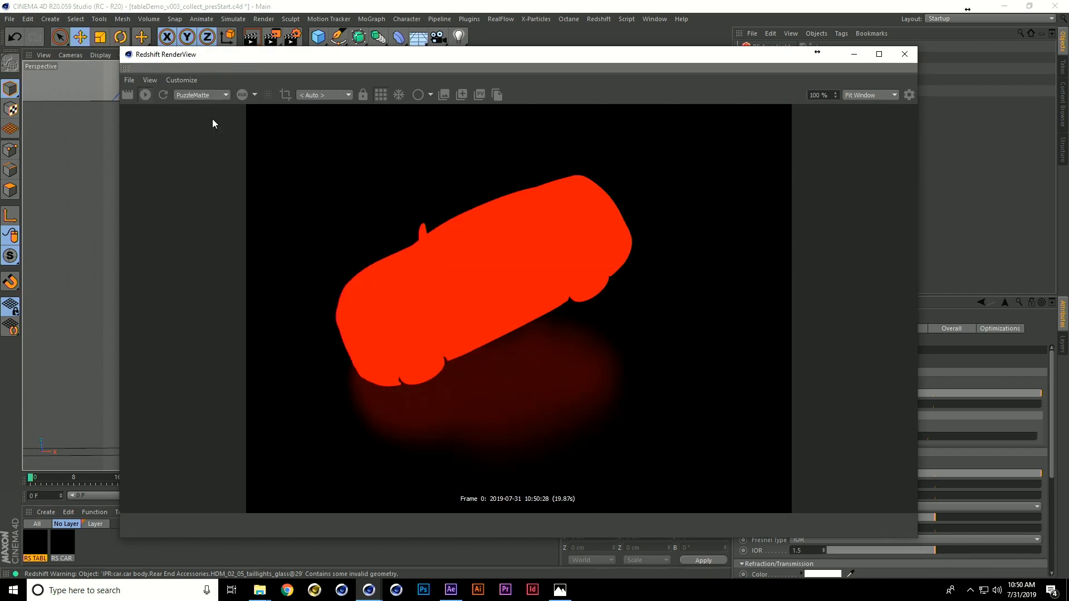
left_click(904, 53)
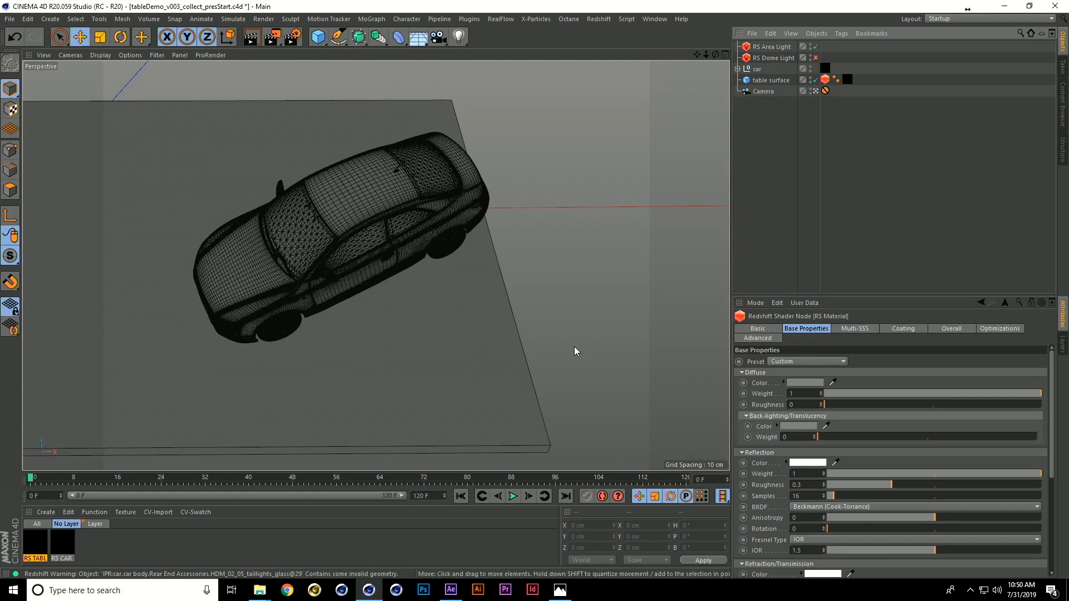
Step: Switch to After Effects and solo the IMG_7108.jpg and tableDemo-1 puzzle matte layers in the MAIN_1 composition
mouse_move(453, 594)
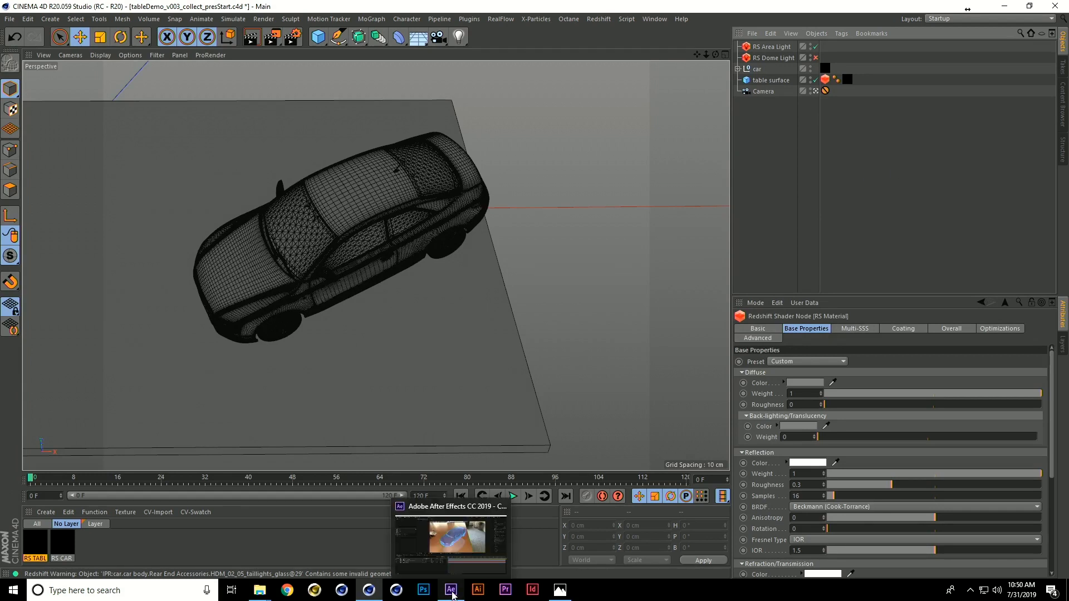
left_click(458, 538)
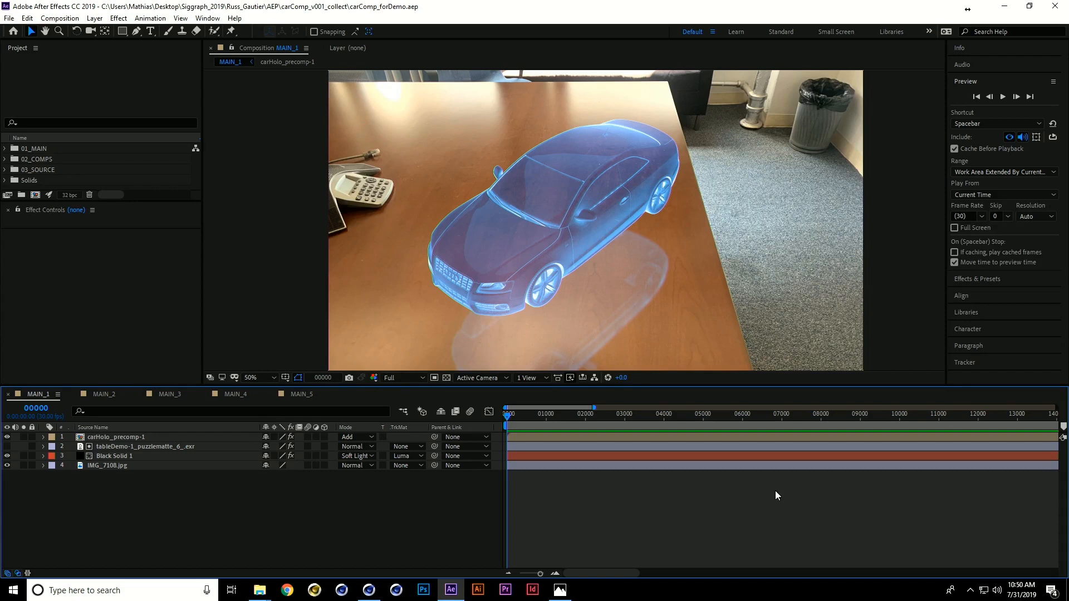
left_click(23, 465)
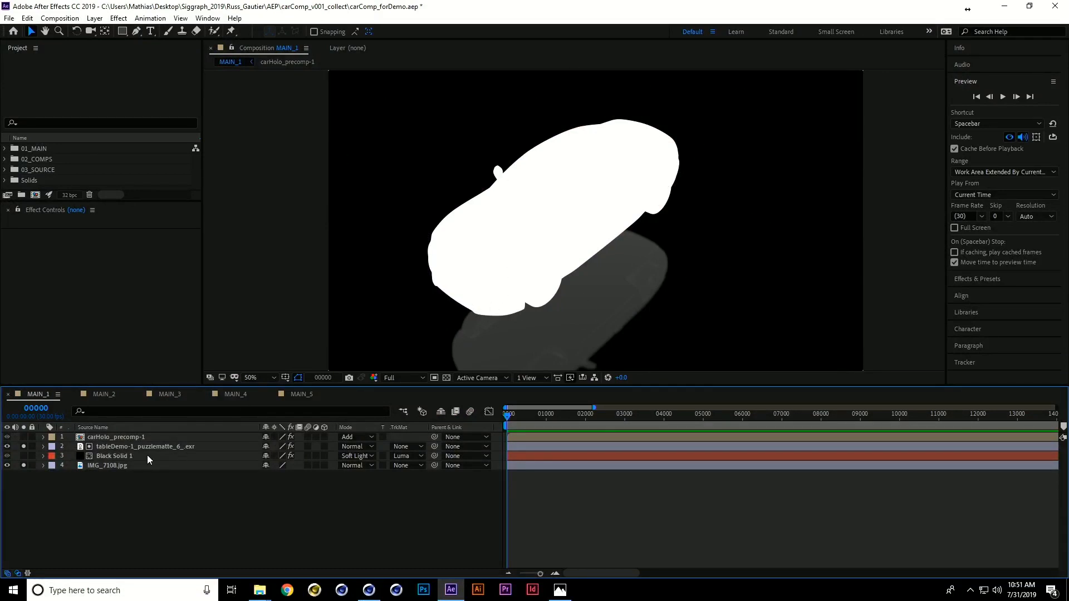
Step: View the composite in MAIN_1 by hiding the puzzle matte layer and soloing Black Solid 1 and carHolo_precomp-1 with the IMG_7108.jpg background
left_click(162, 446)
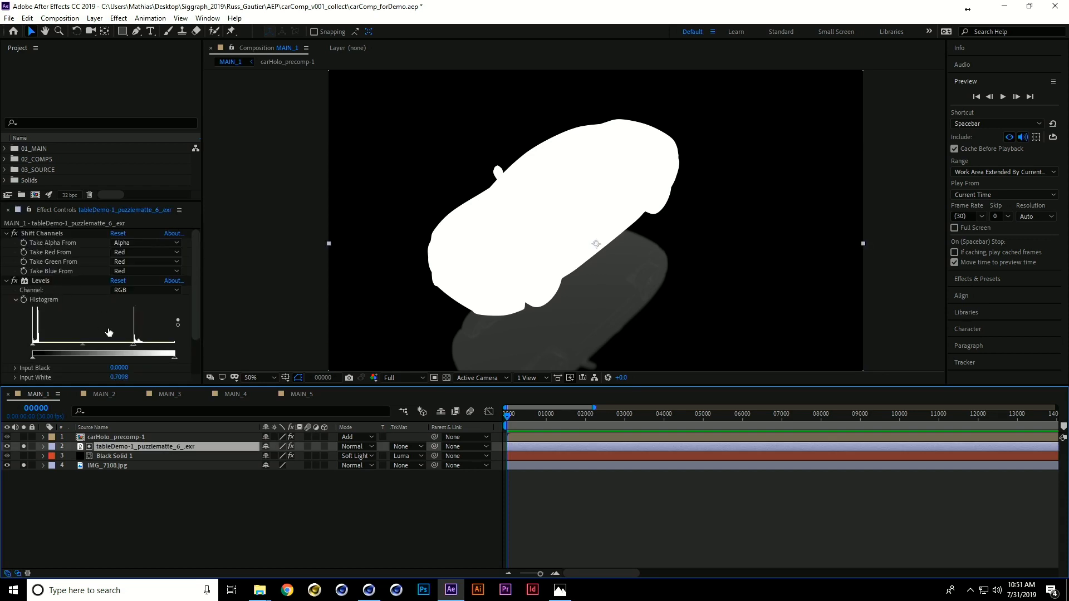
left_click(6, 447)
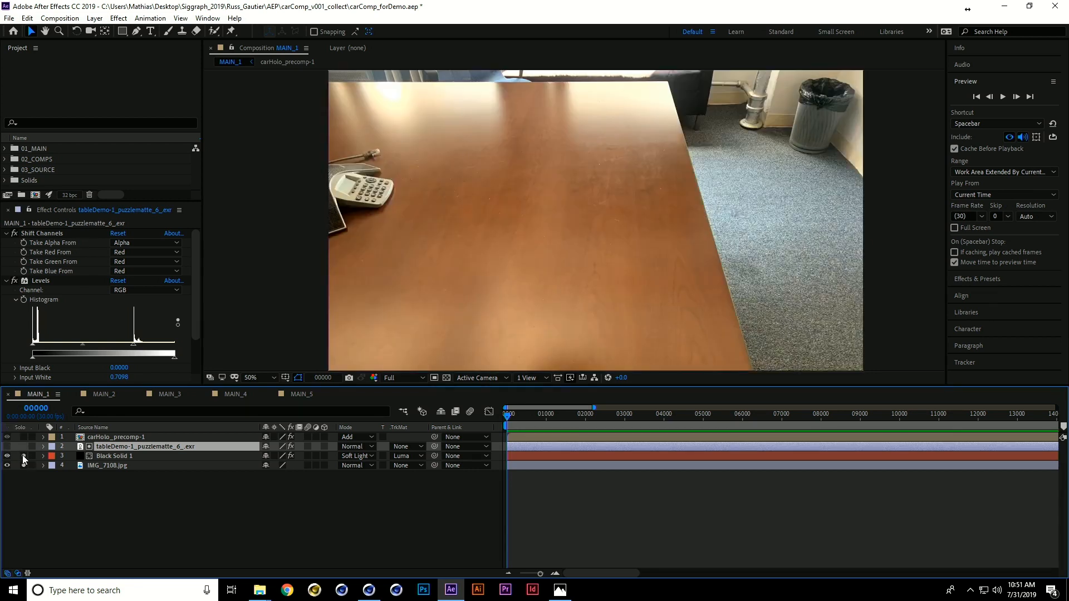
left_click_drag(24, 457, 23, 466)
left_click(110, 456)
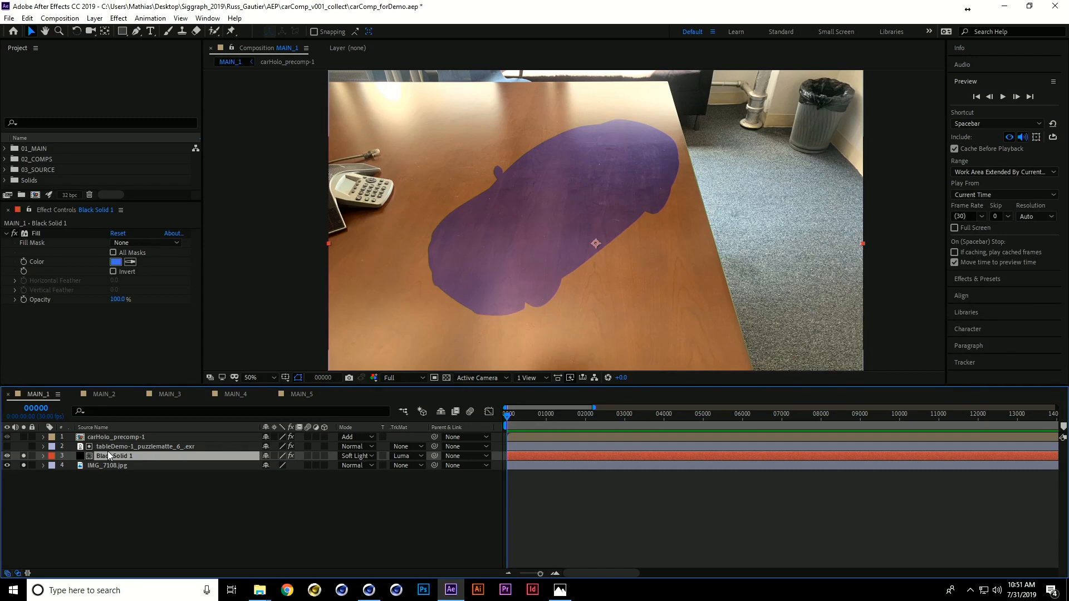
left_click(23, 438)
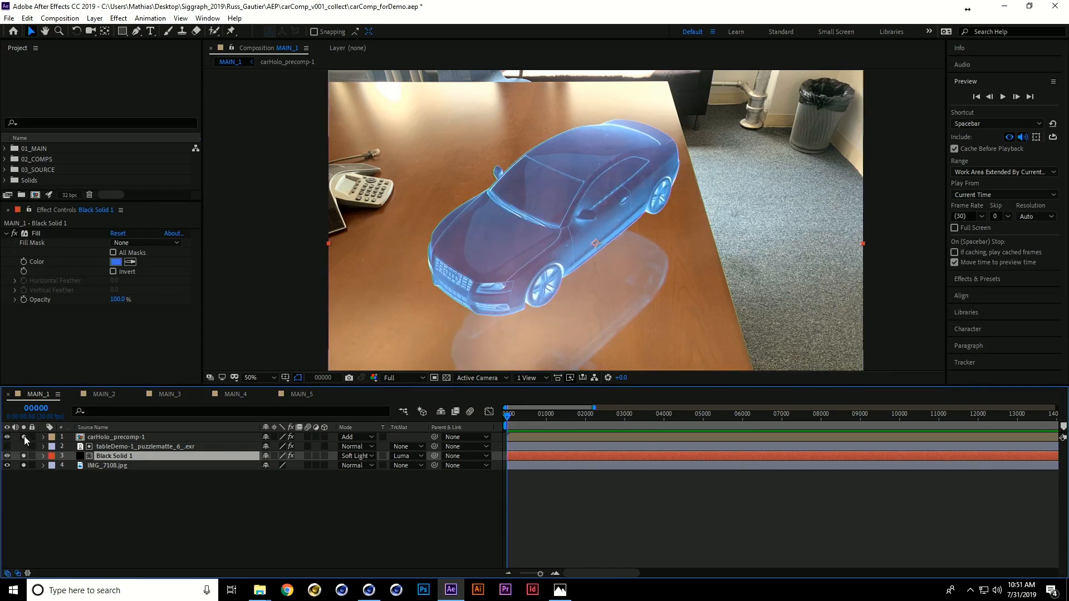
Step: Open the carHolo_precomp-1 composition and solo its two tableDemo-1 fresnel_external layers to examine them together
double_click(126, 438)
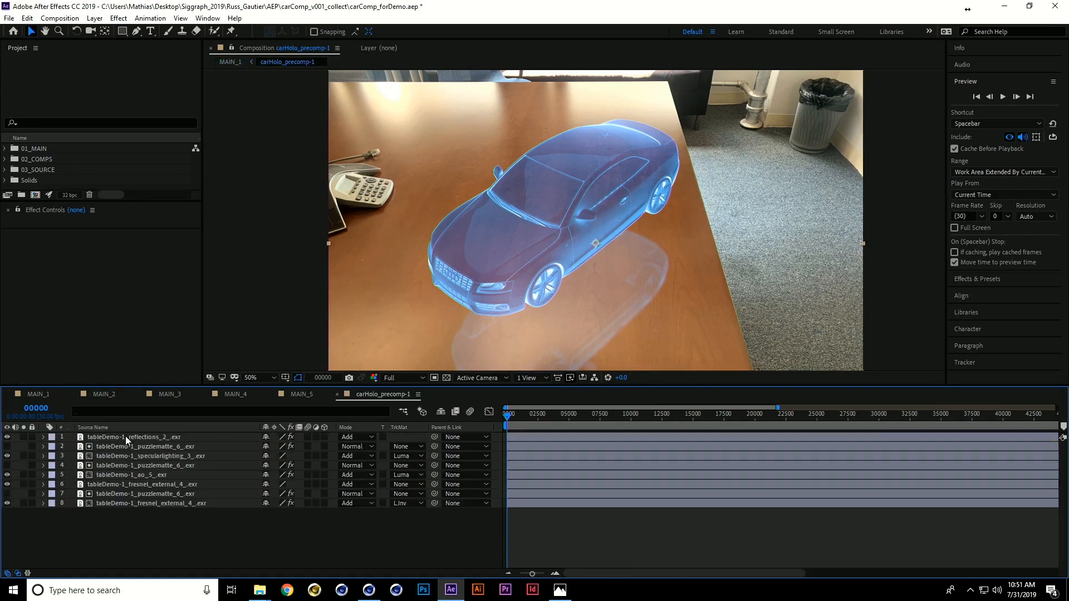
left_click(162, 503)
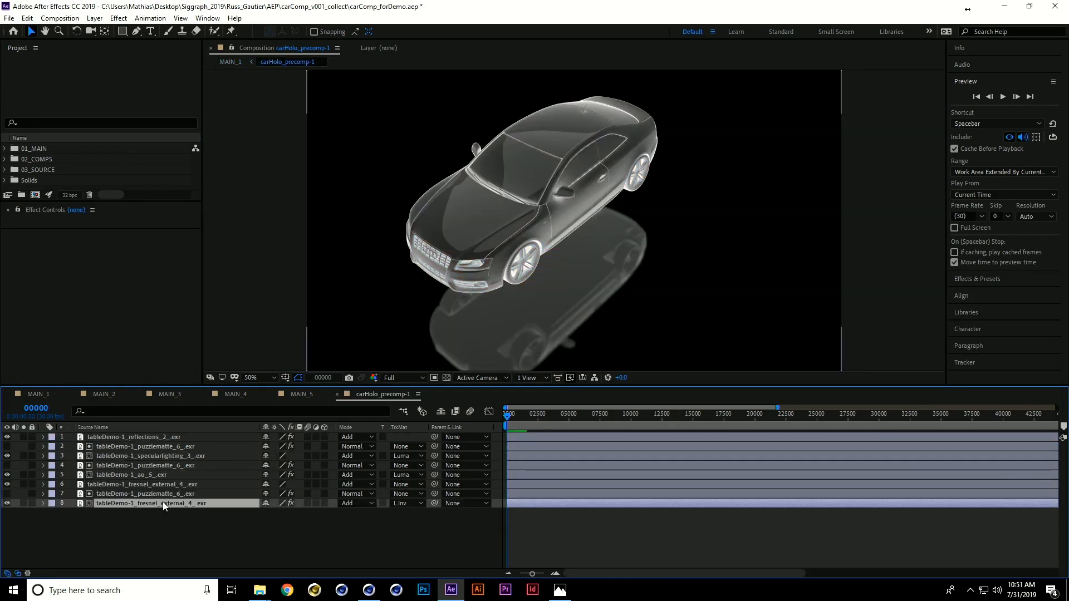
left_click(24, 503)
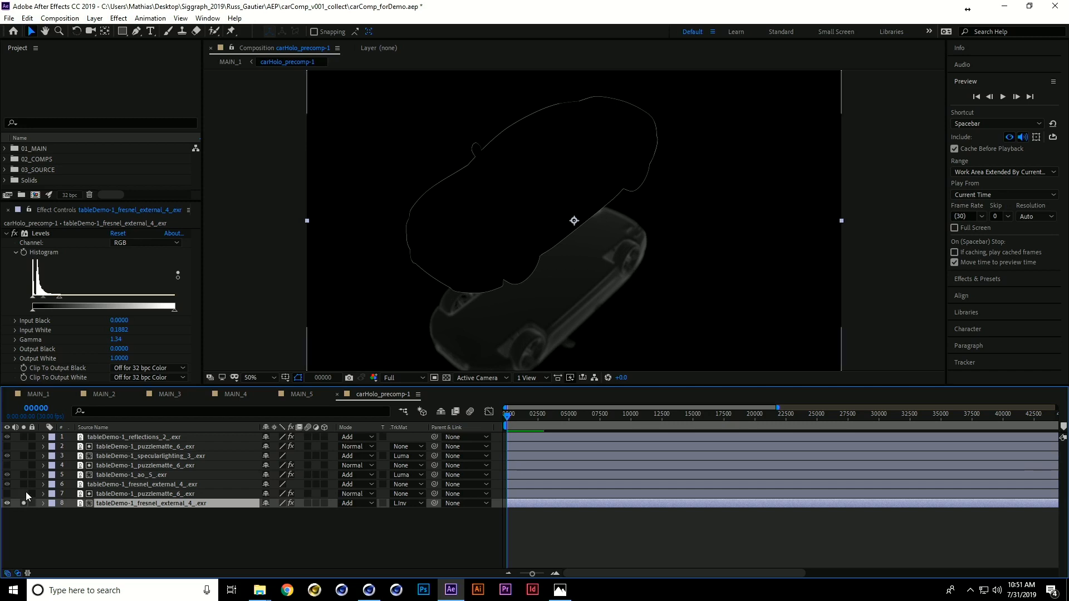
left_click(24, 484)
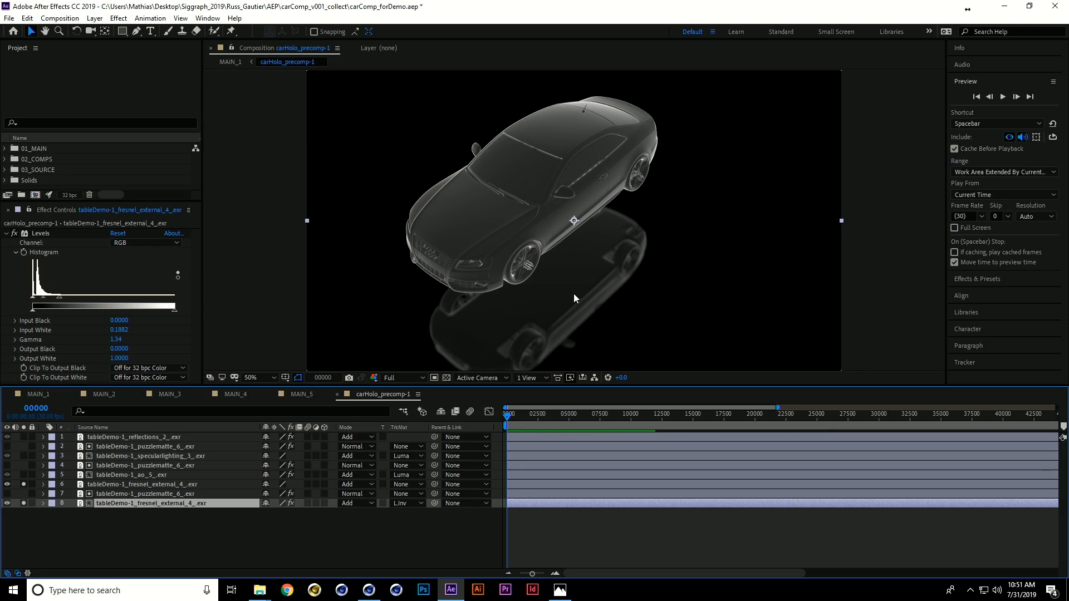
Step: View the AO, specular lighting and reflections layers one at a time by soloing each, and return to the MAIN_1 composition
left_click(23, 475)
left_click_drag(25, 483, 25, 510)
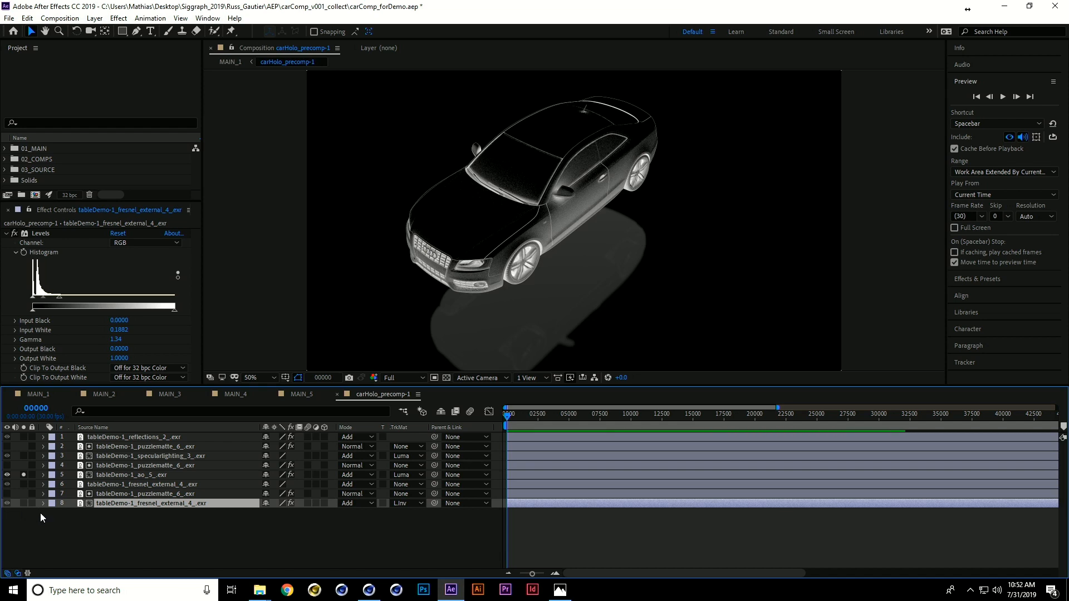
left_click(25, 474)
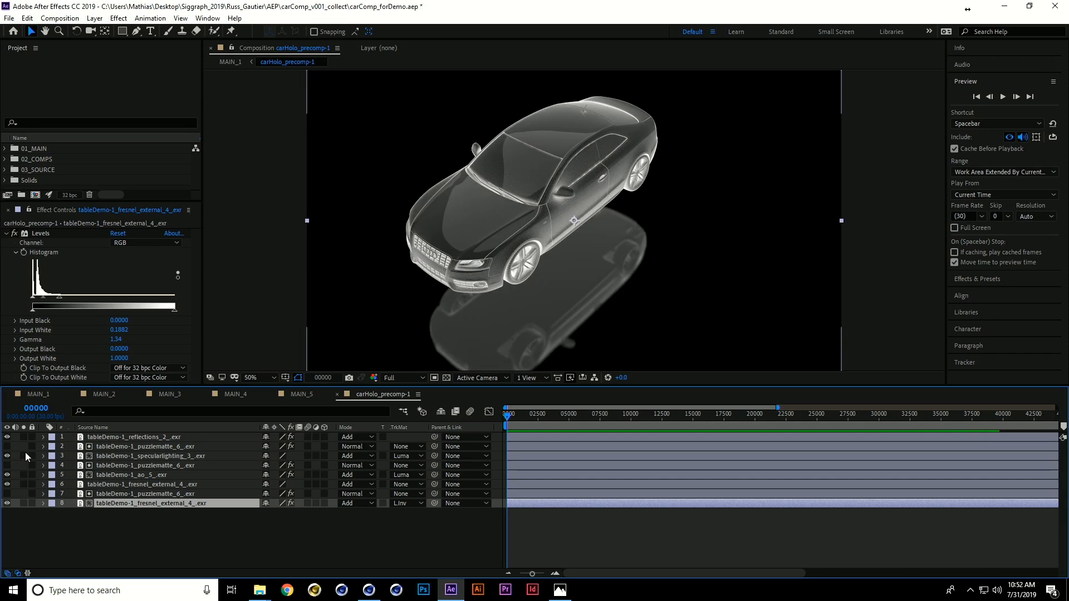
left_click(23, 455)
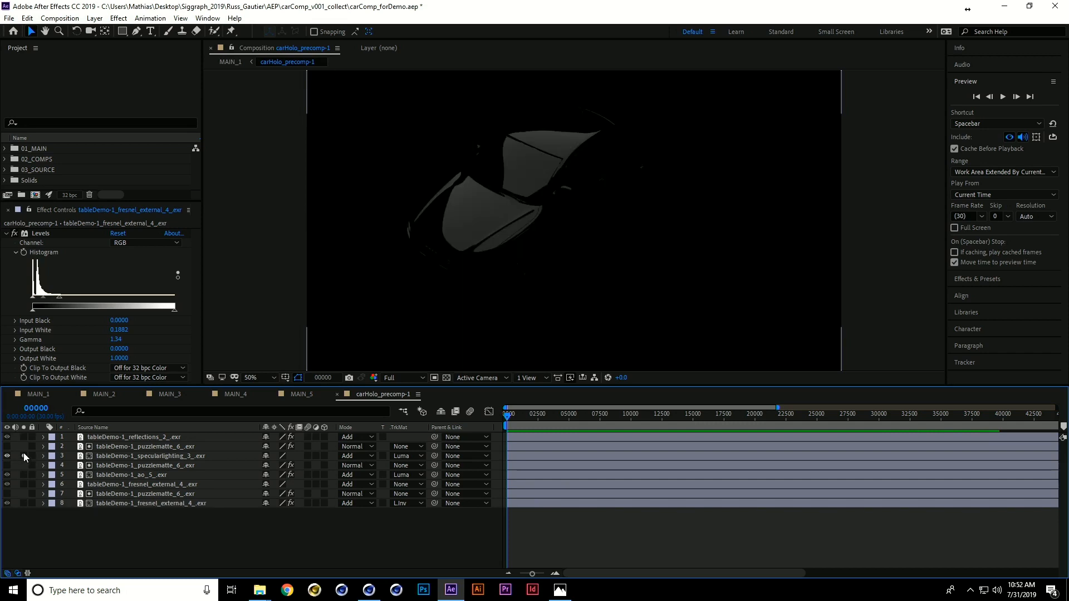
left_click(24, 456)
left_click(23, 437)
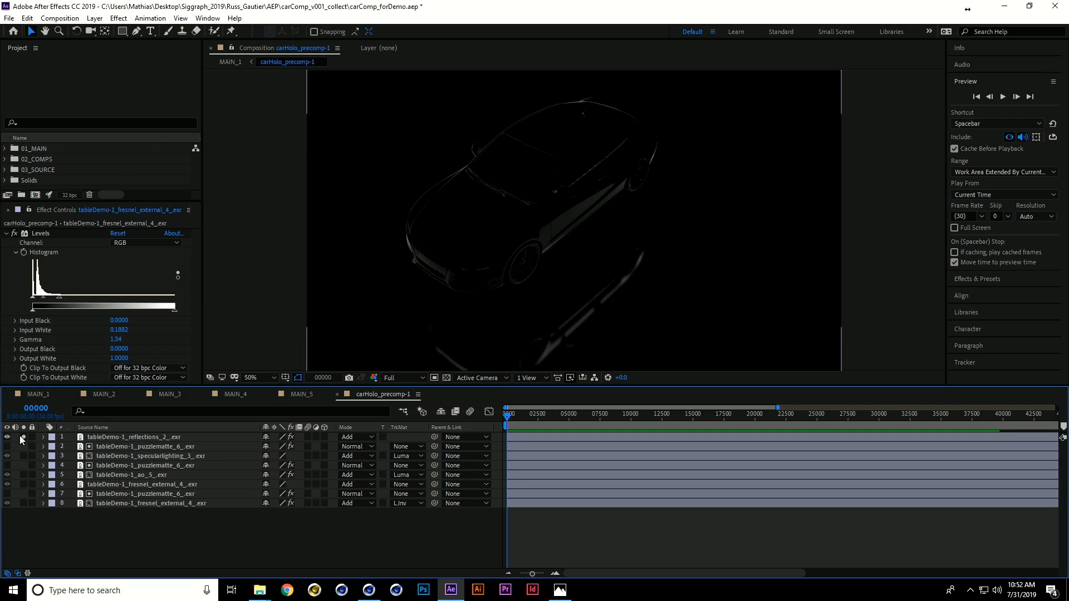
left_click(24, 437)
left_click(39, 394)
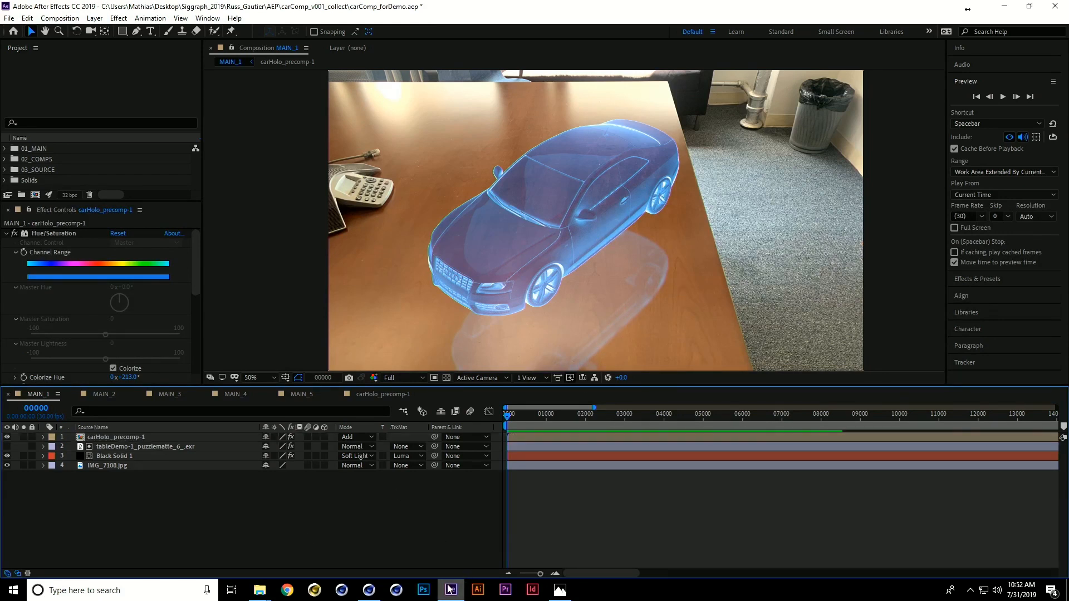
Step: Switch to Cinema 4D and create a new Redshift Incandescent material
mouse_move(369, 590)
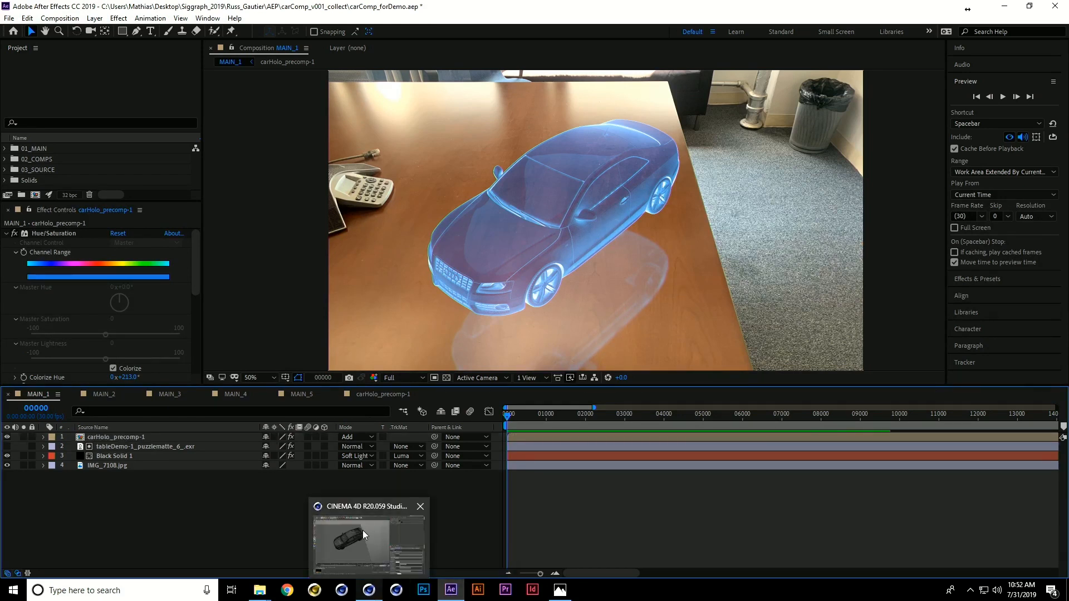
left_click(362, 530)
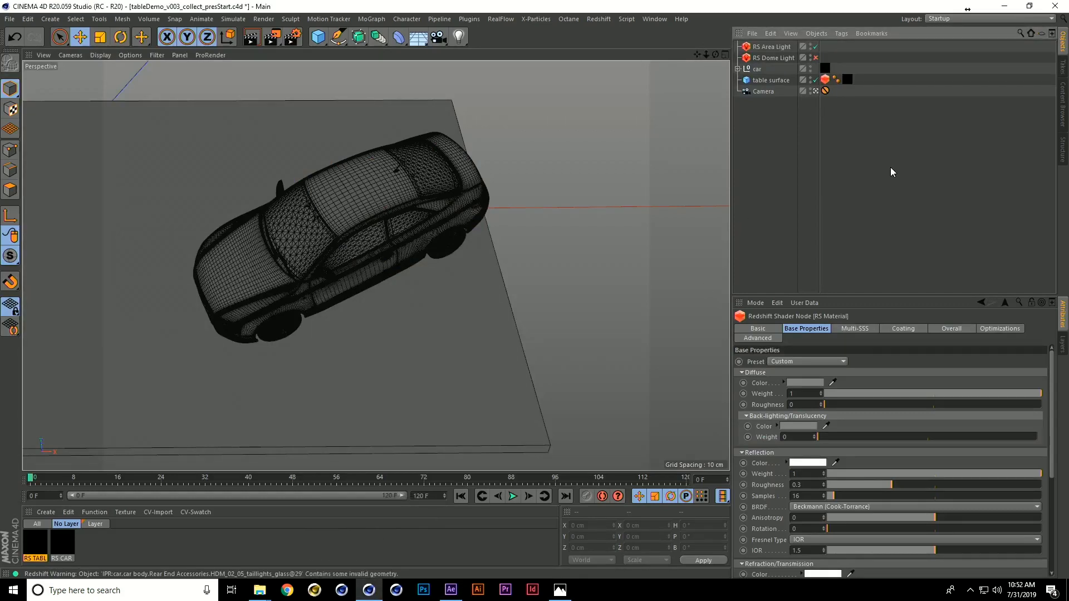
left_click(757, 69)
left_click(147, 551)
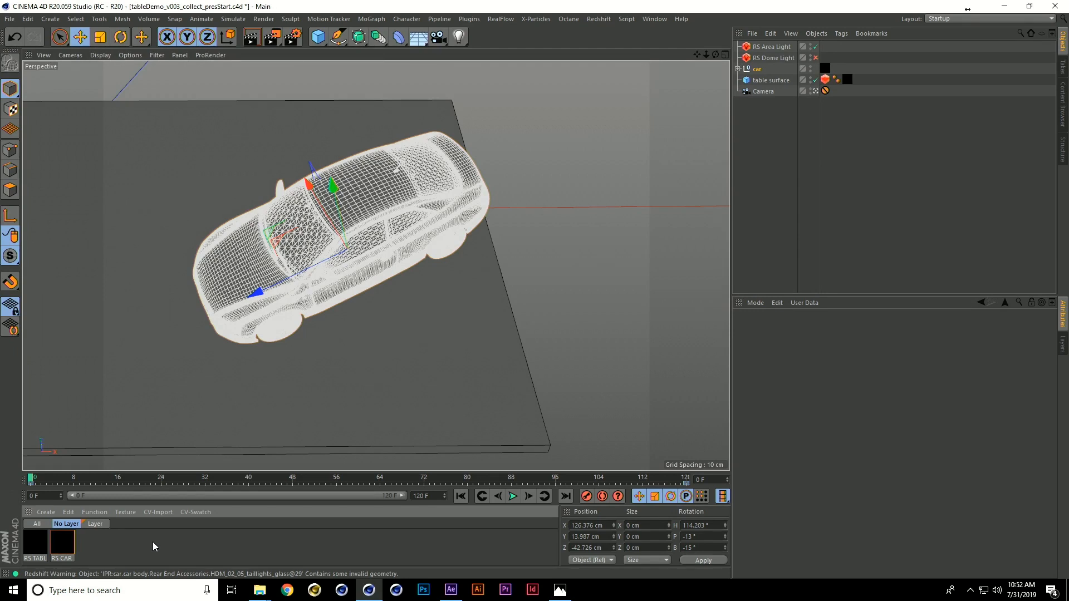
left_click(44, 513)
mouse_move(65, 396)
mouse_move(184, 395)
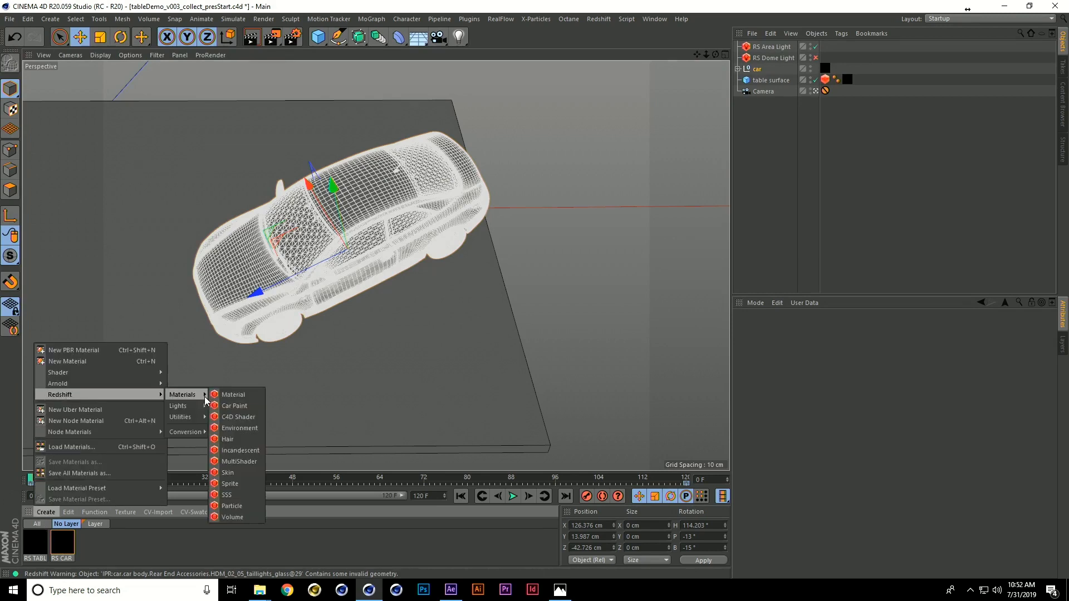
left_click(241, 455)
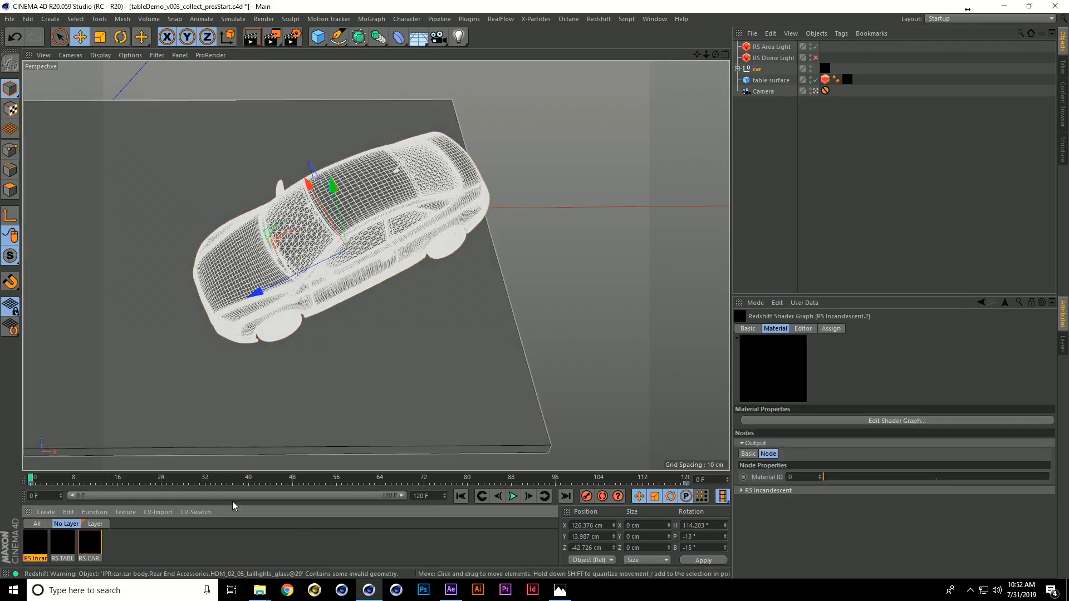
Step: Rename the new Incandescent material as RS CAR INTERIOR and assign it to the car in place of its existing material
left_click(34, 550)
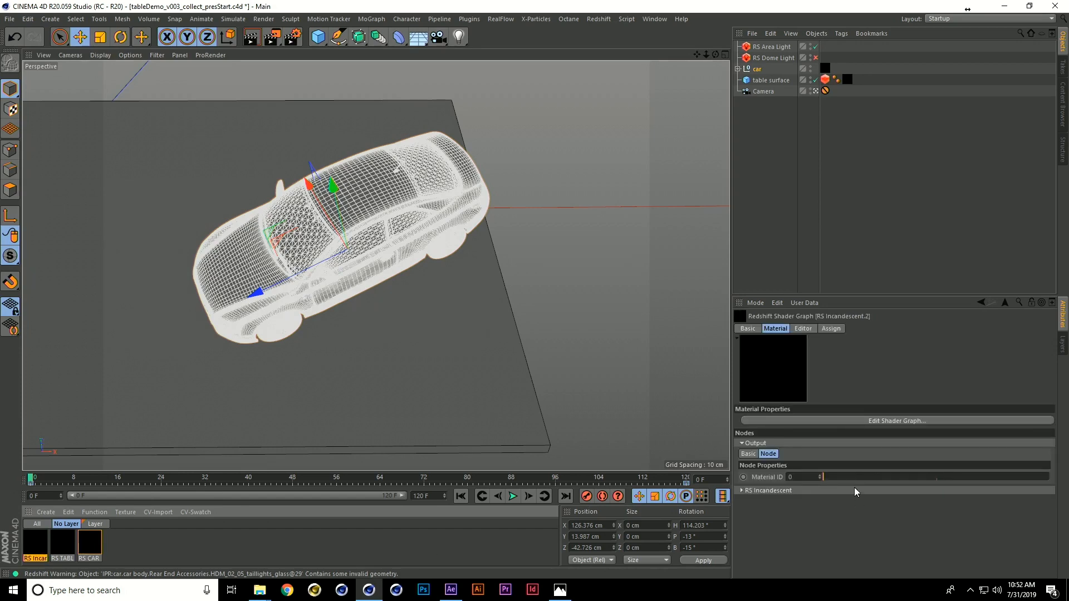
left_click(749, 329)
left_click_drag(837, 422, 779, 422)
type("CAR ")
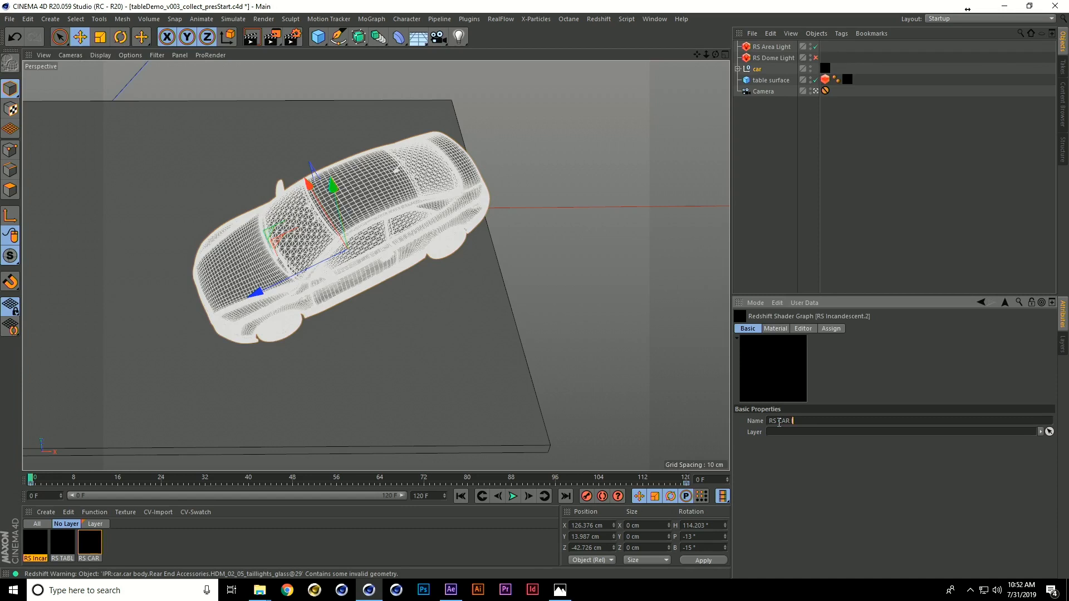
type("INTERIOR")
key("Return")
left_click(181, 546)
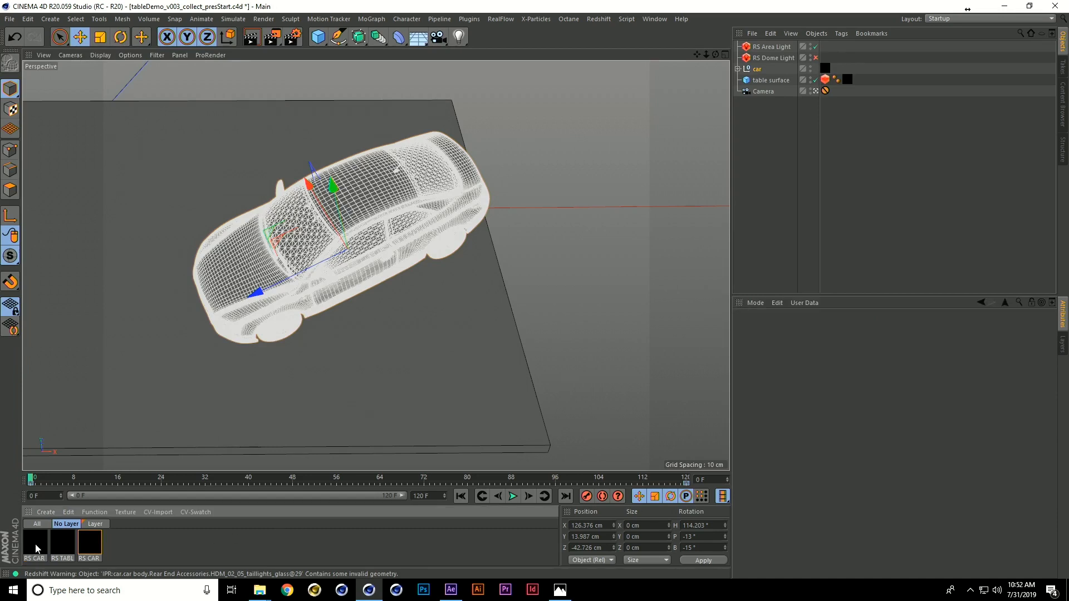
left_click_drag(827, 69, 826, 68)
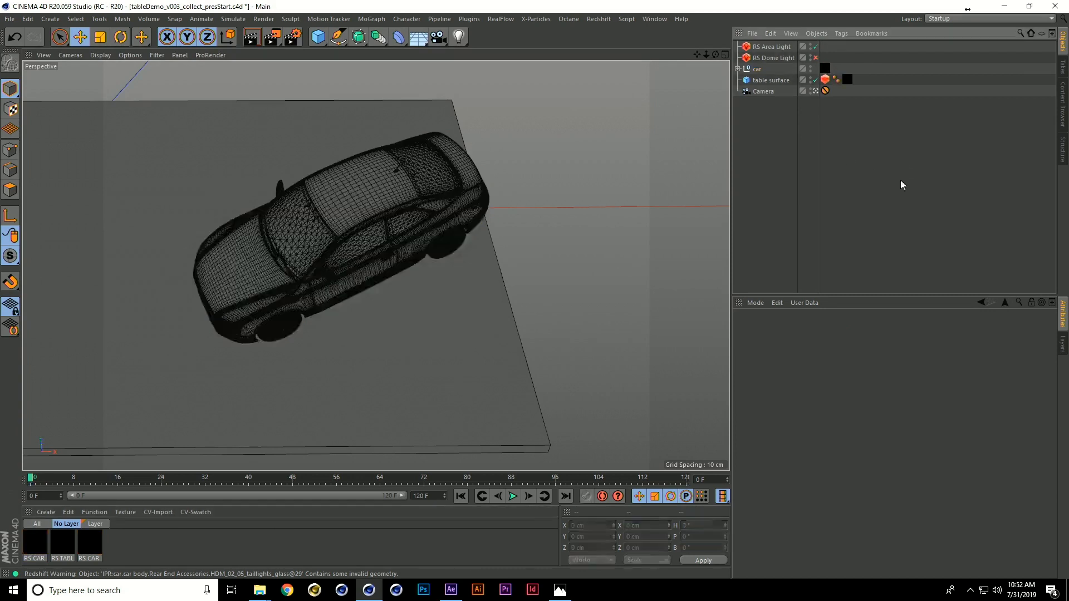
Step: Add a Fresnel node to the RS CAR INTERIOR shader graph, connect its Out Color to the RS Incandescent node's Alpha, and close the graph
left_click(37, 551)
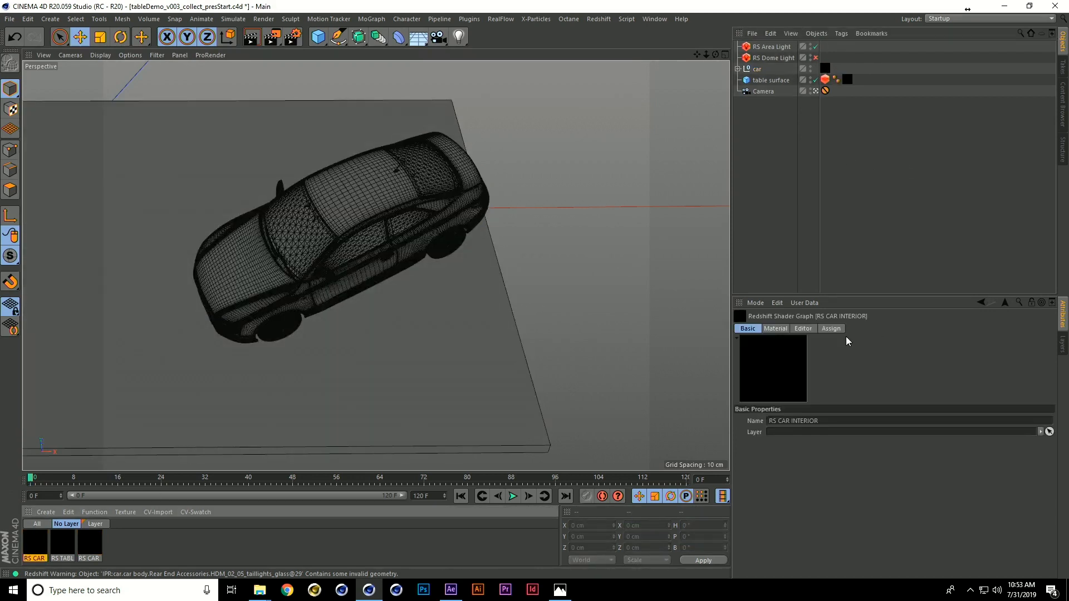
left_click(776, 328)
left_click(951, 421)
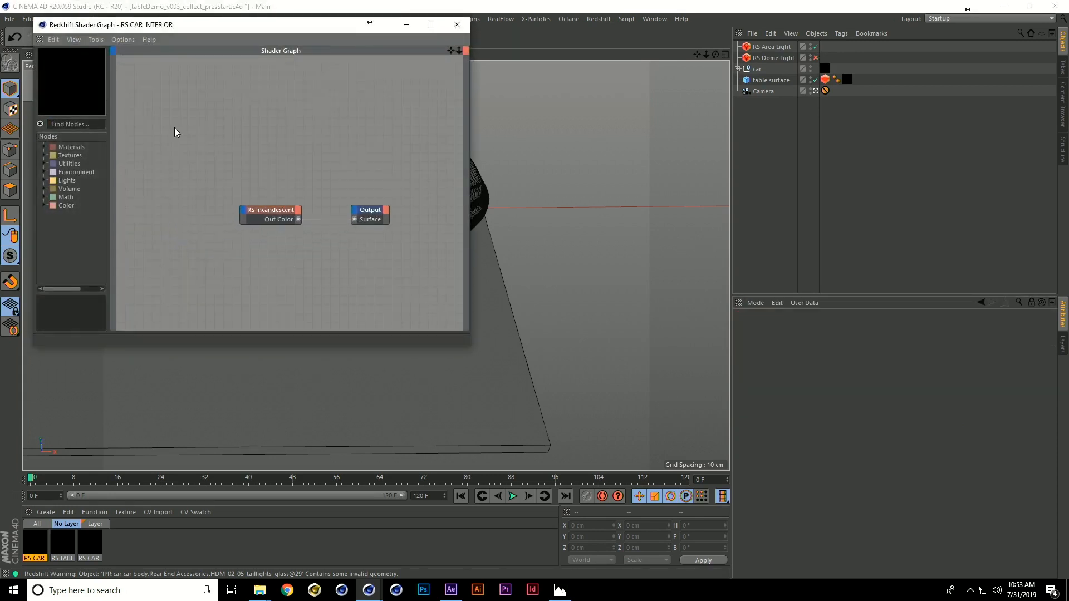
type("fres")
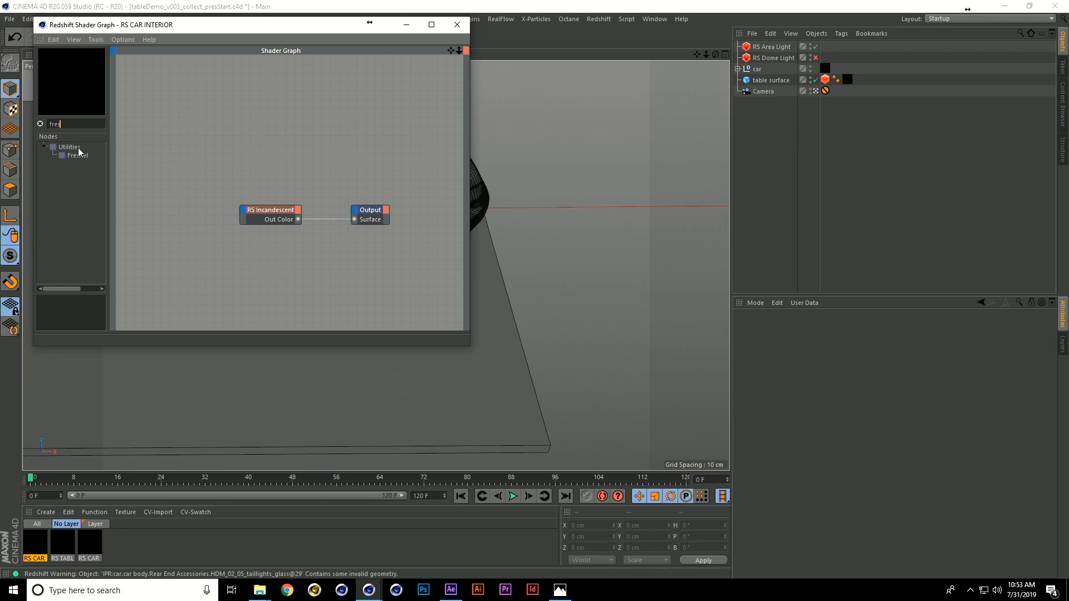
left_click_drag(78, 156, 245, 214)
mouse_move(275, 227)
left_click(324, 228)
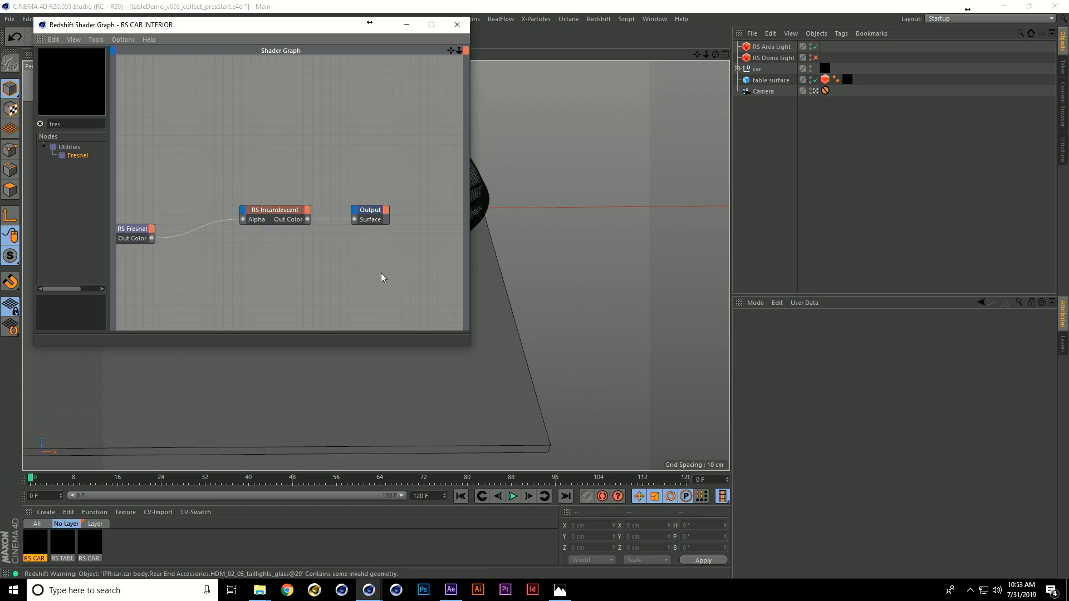
left_click(457, 25)
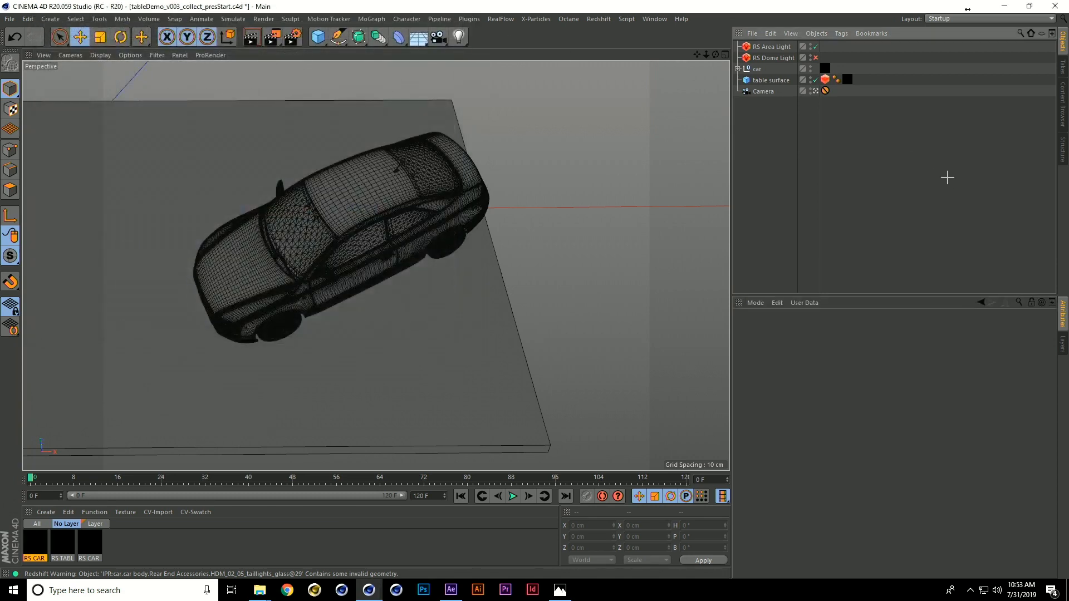
Step: Open the Redshift RenderView, start a live render of the car, and display the Beauty pass
left_click(602, 22)
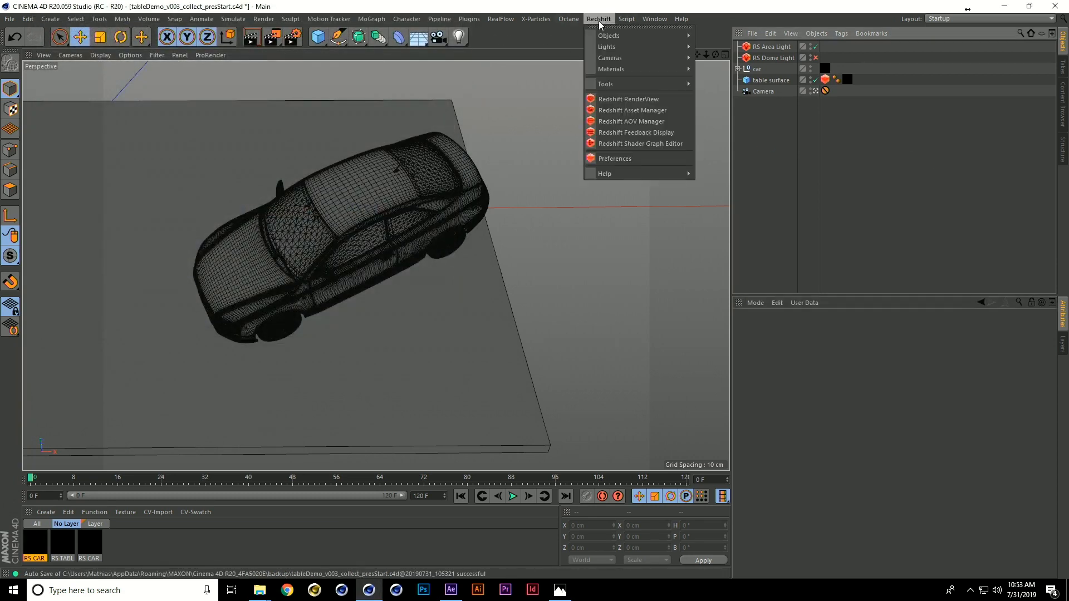
left_click(616, 100)
left_click_drag(549, 98, 384, 62)
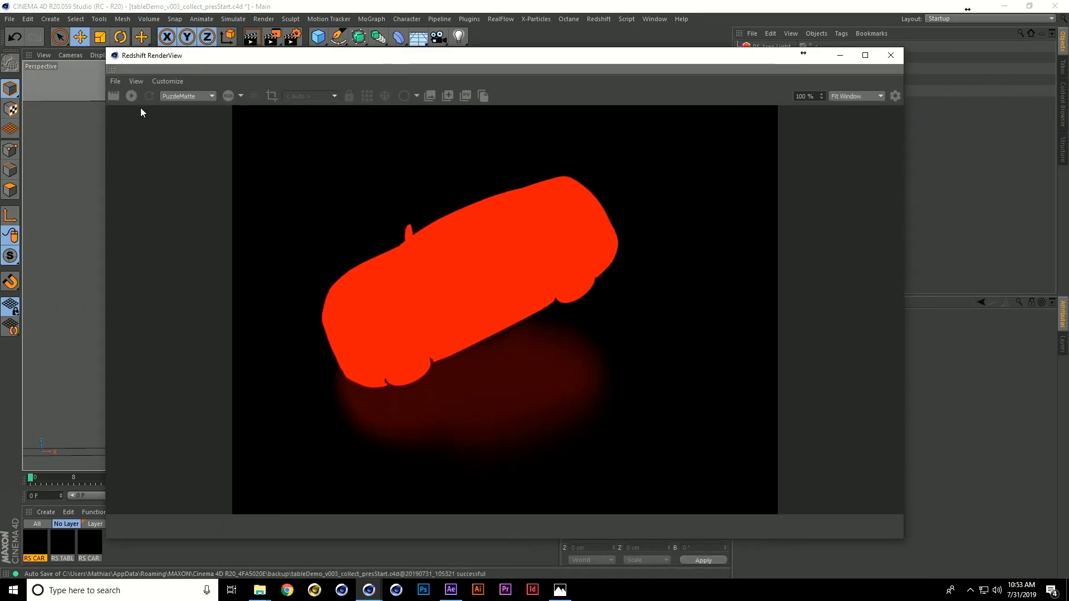
left_click(129, 96)
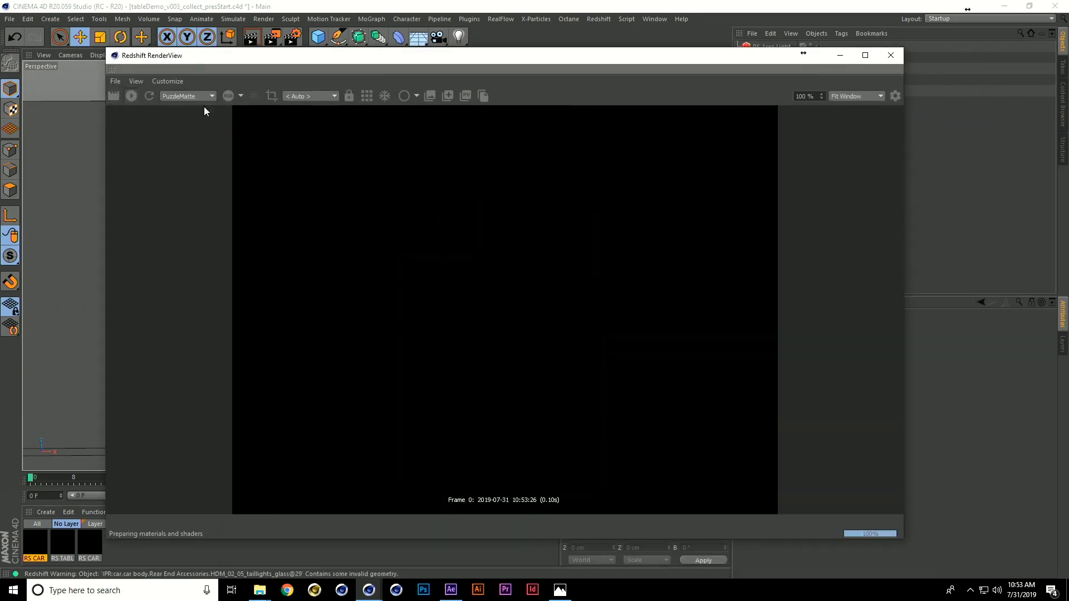
left_click(200, 97)
left_click(197, 105)
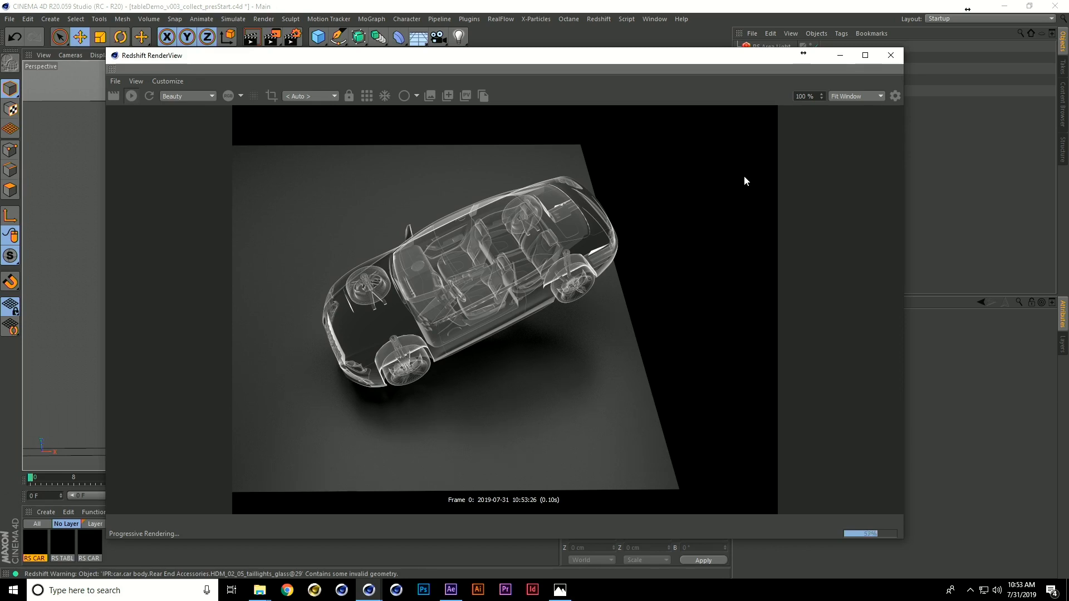
Step: Check the Emission, Reflections, SpecularLighting and carAO passes, return to the Beauty pass, and close the RenderView
left_click(196, 96)
left_click(196, 112)
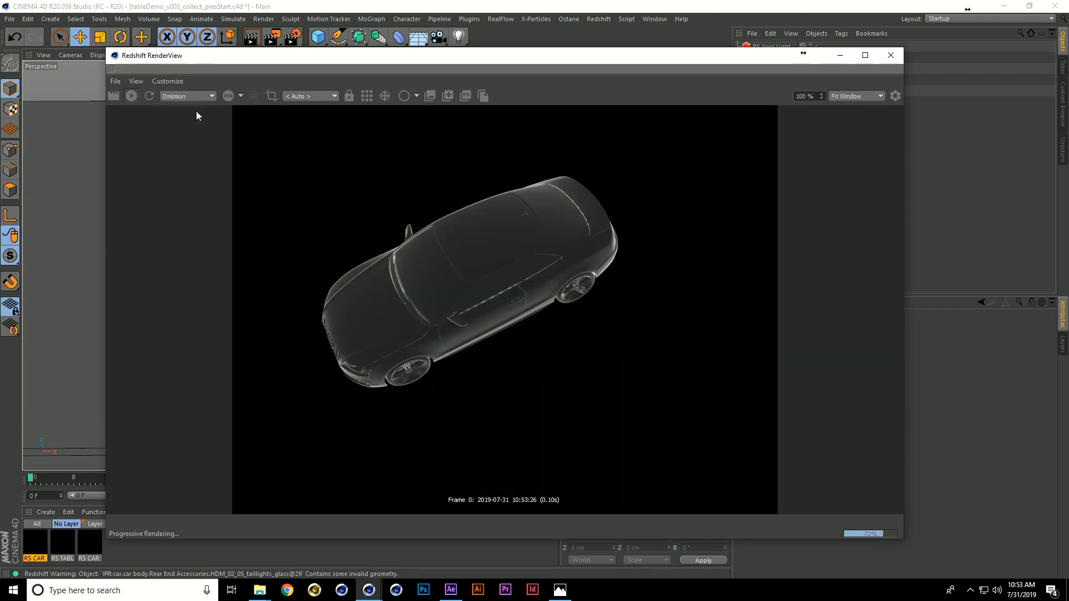
left_click(195, 95)
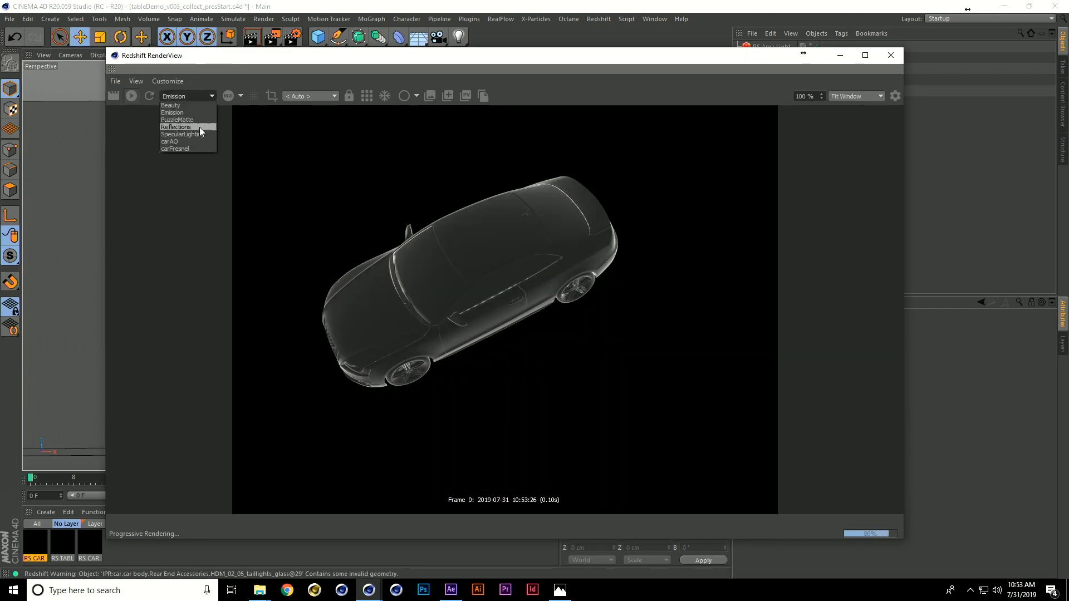
left_click(200, 127)
left_click(199, 95)
left_click(199, 133)
left_click(202, 99)
left_click(193, 142)
left_click(196, 96)
left_click(193, 106)
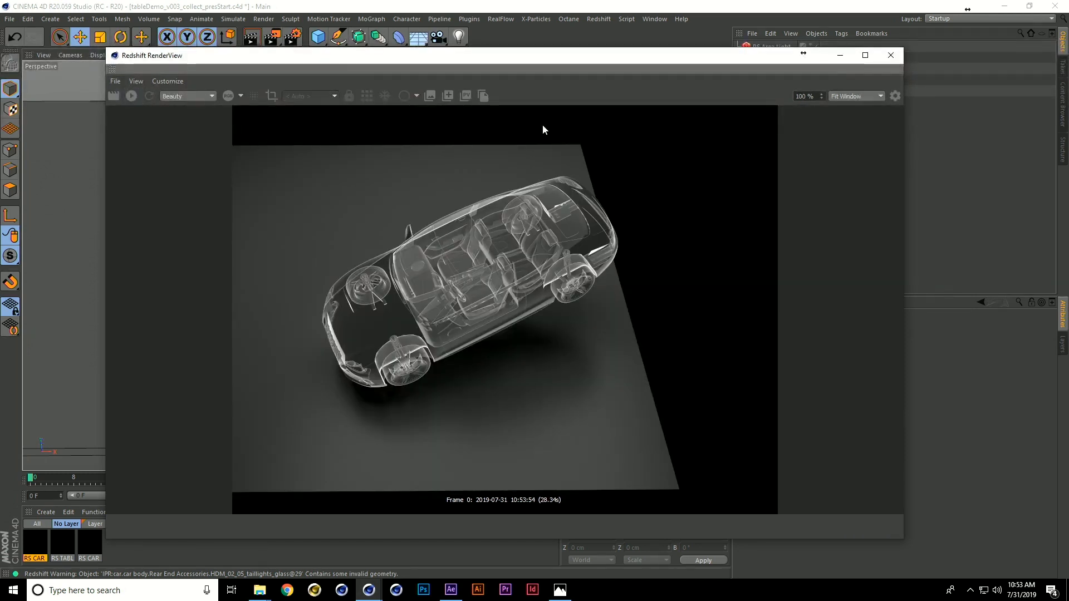
left_click(892, 54)
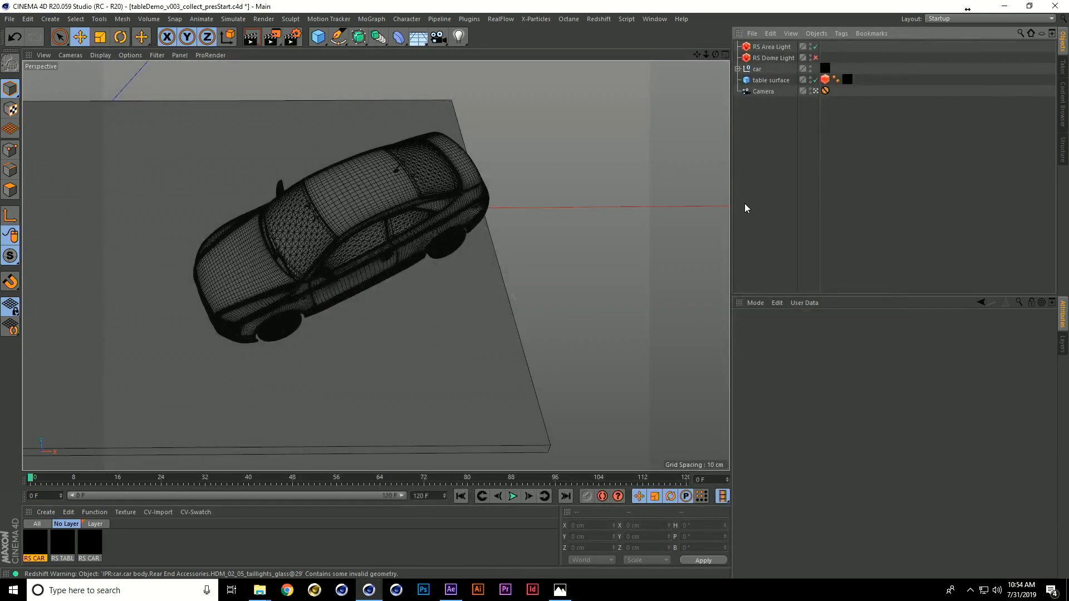
Step: Switch to After Effects, show the MAIN_2 composition, and open its nested carHolo_precomp-2
left_click(451, 590)
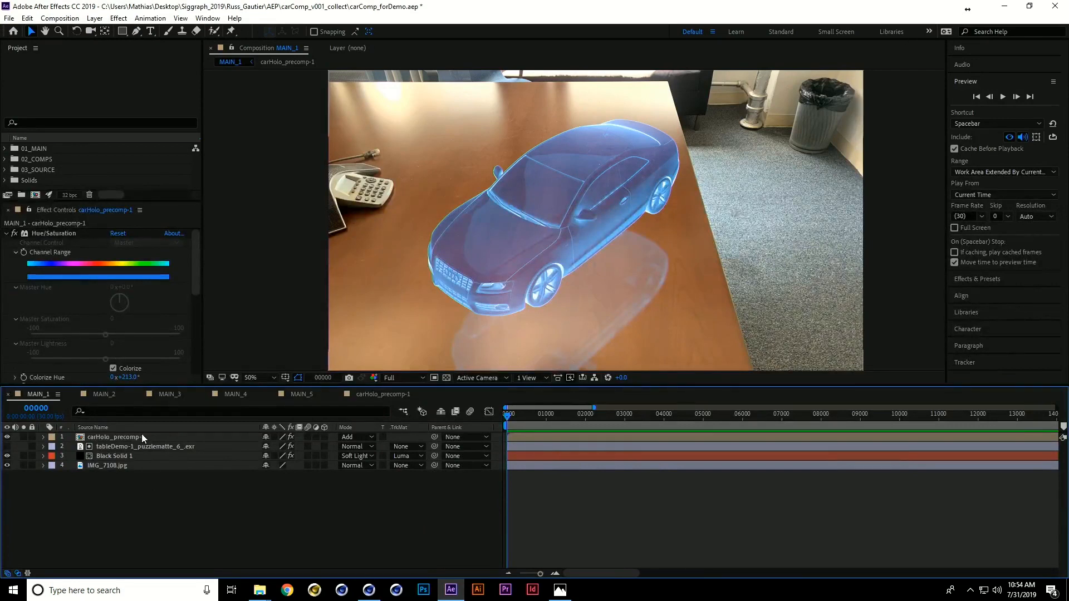
left_click(102, 394)
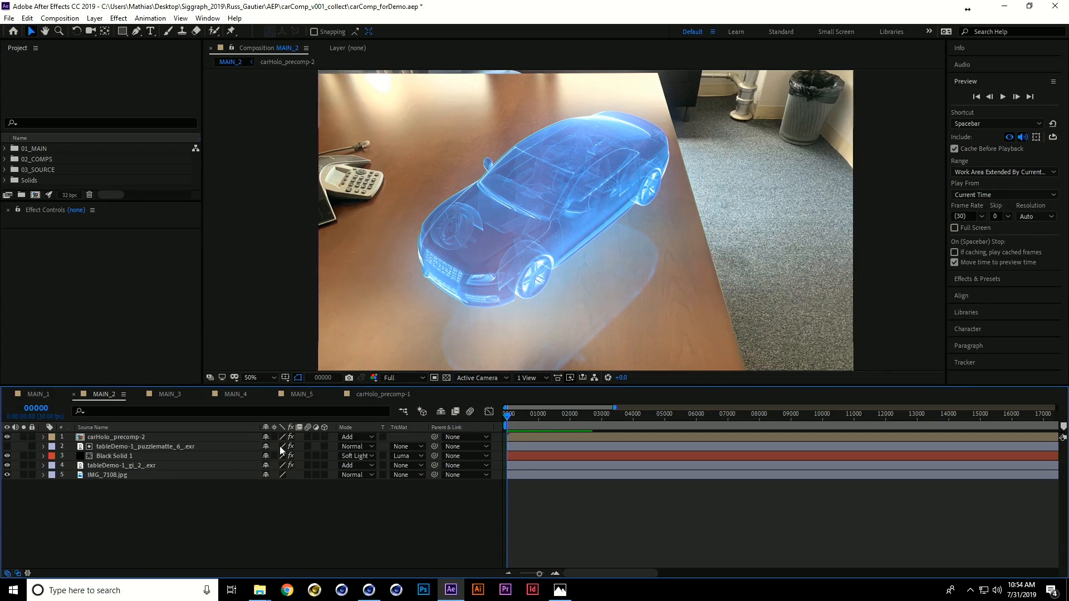
double_click(121, 437)
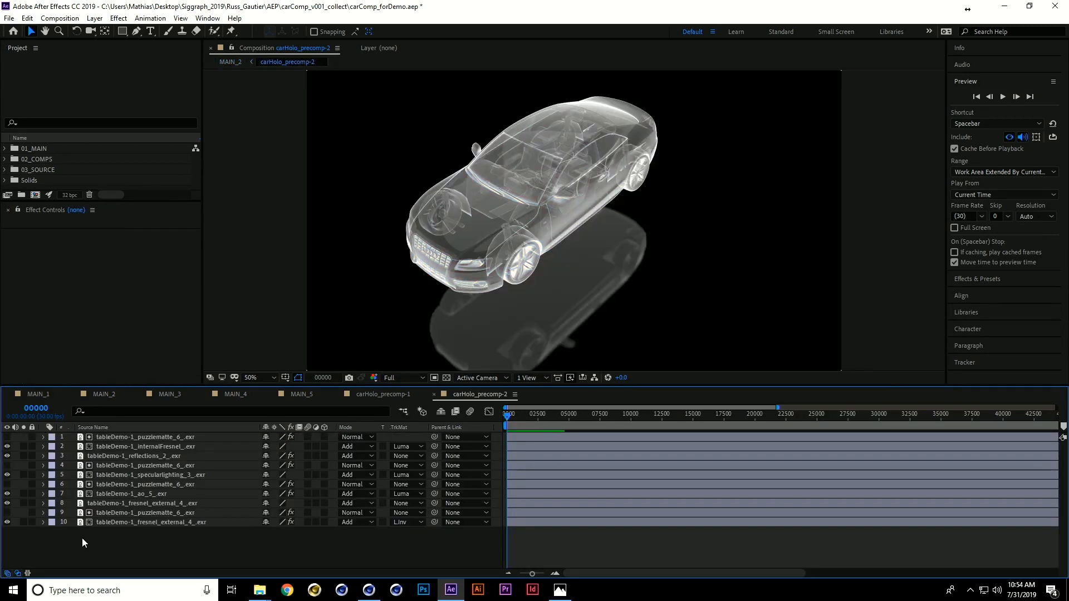
Step: Solo the external Fresnel, AO, specular lighting, reflections and internalFresnel layers one after another from the bottom up, then clear all solos
left_click(23, 521)
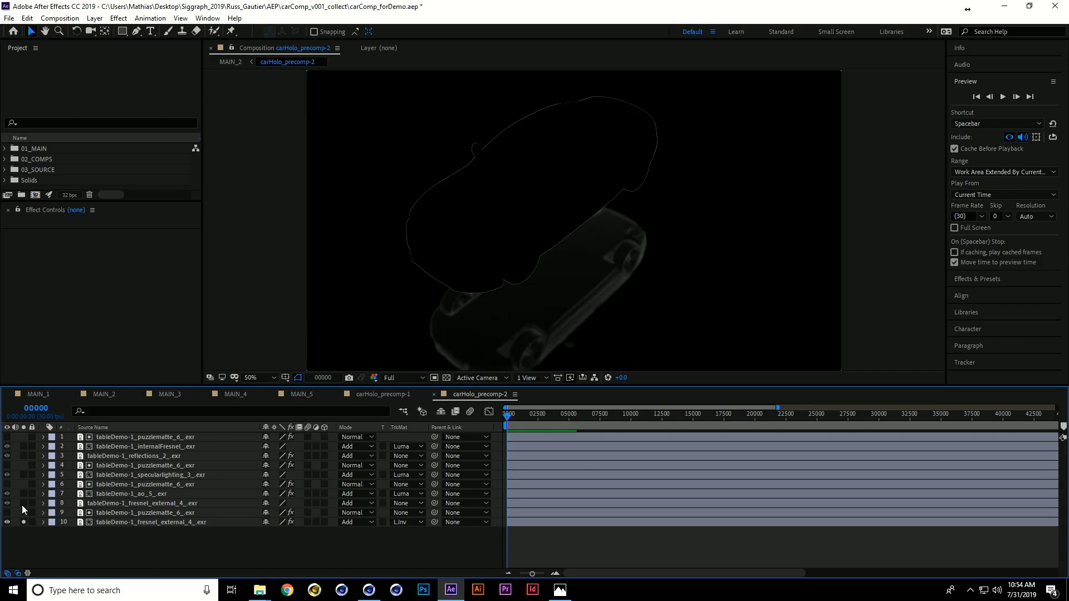
left_click(23, 504)
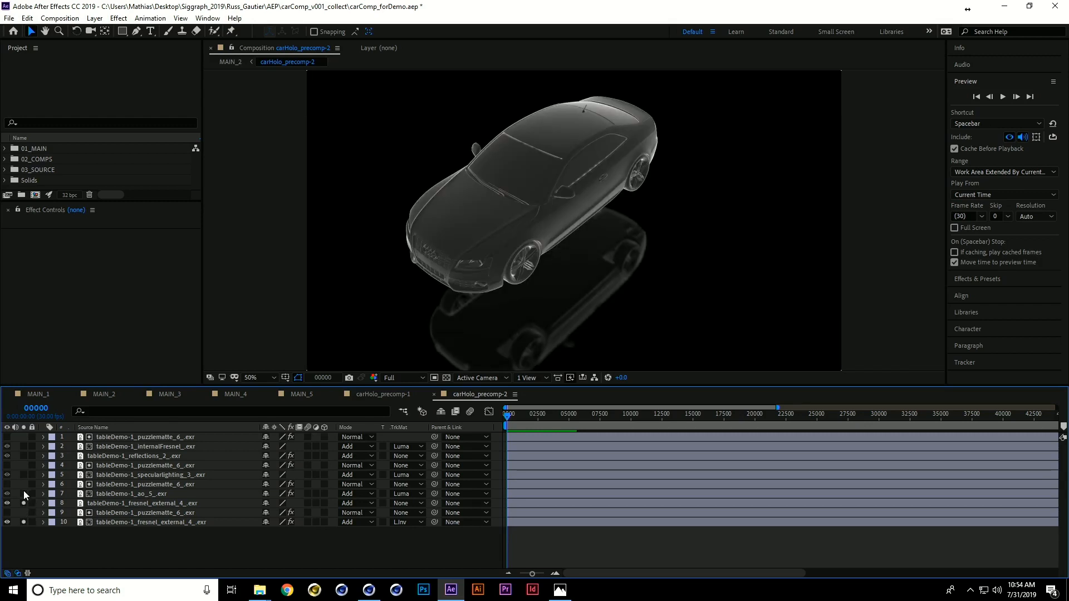
left_click(23, 494)
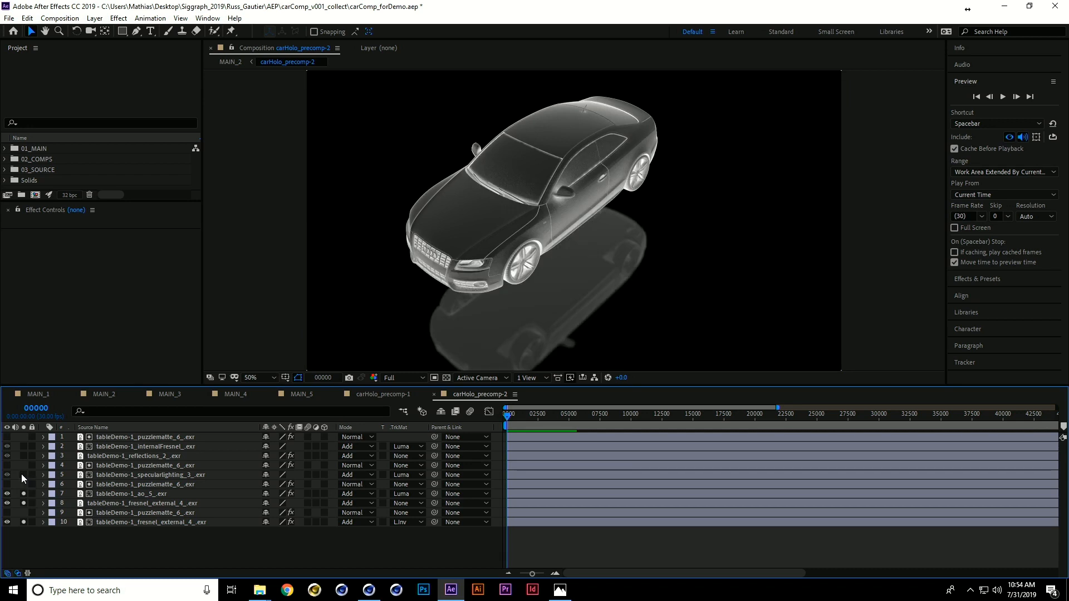
left_click(23, 475)
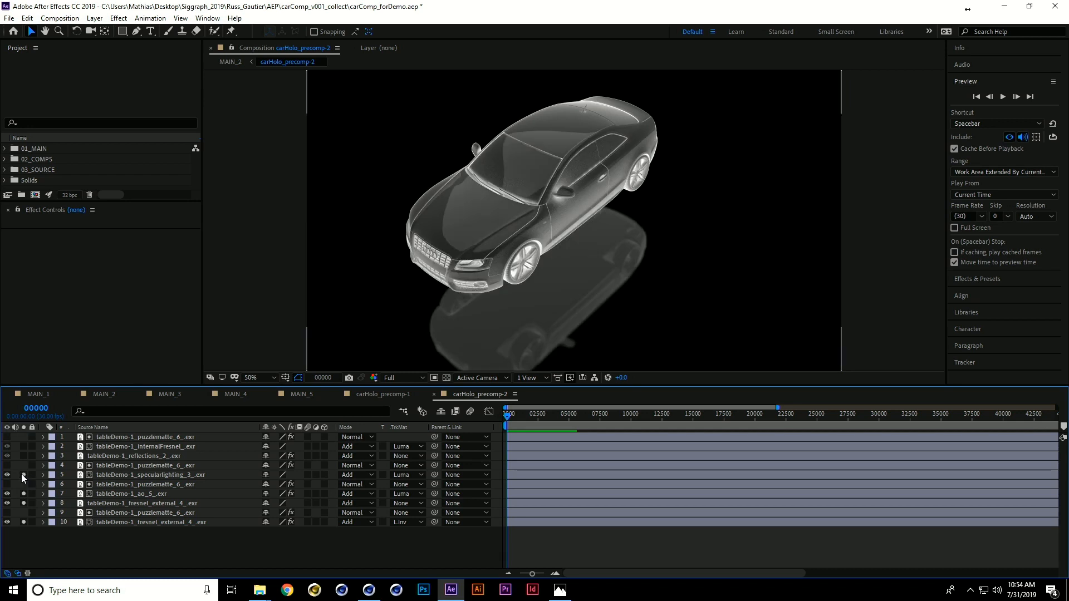
left_click(23, 456)
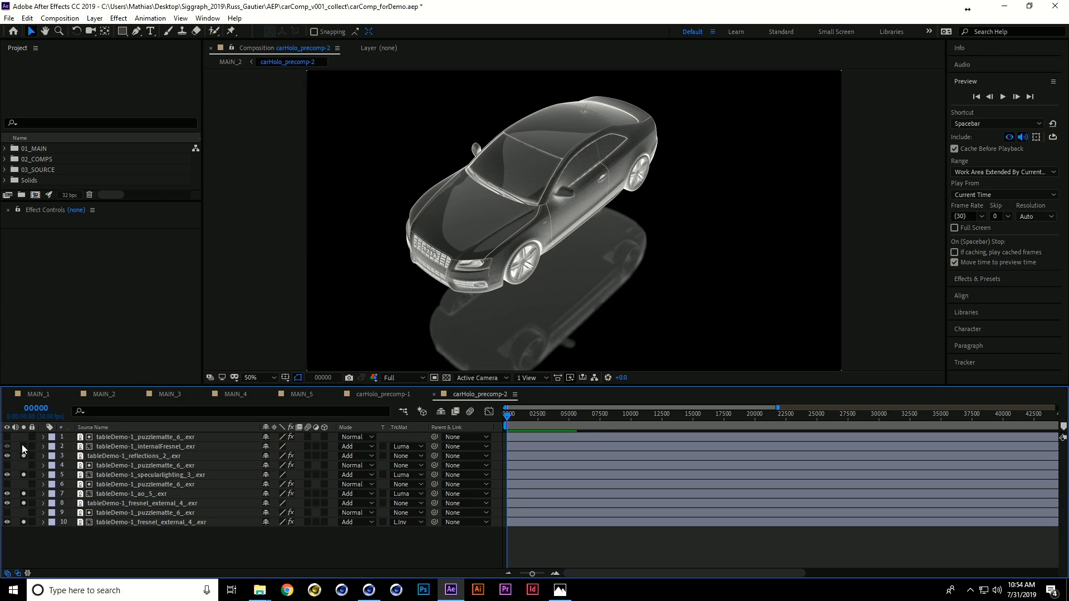
left_click(24, 447)
left_click(23, 446)
left_click(23, 447)
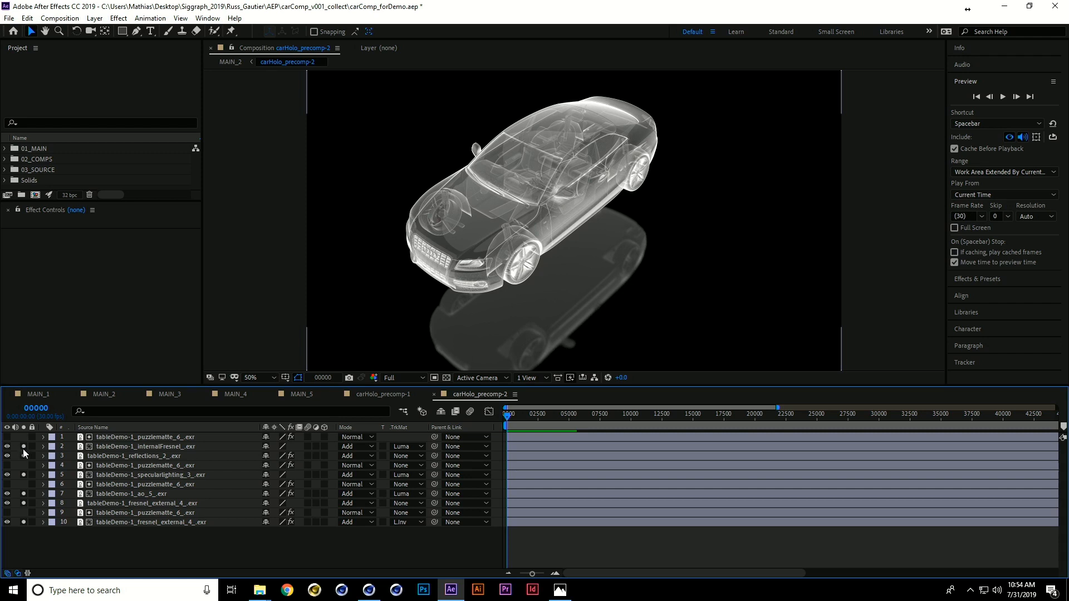
left_click_drag(22, 447, 21, 521)
Step: Switch to Cinema 4D and duplicate the base_RS render setting, naming the copy fresnel_int
left_click(369, 590)
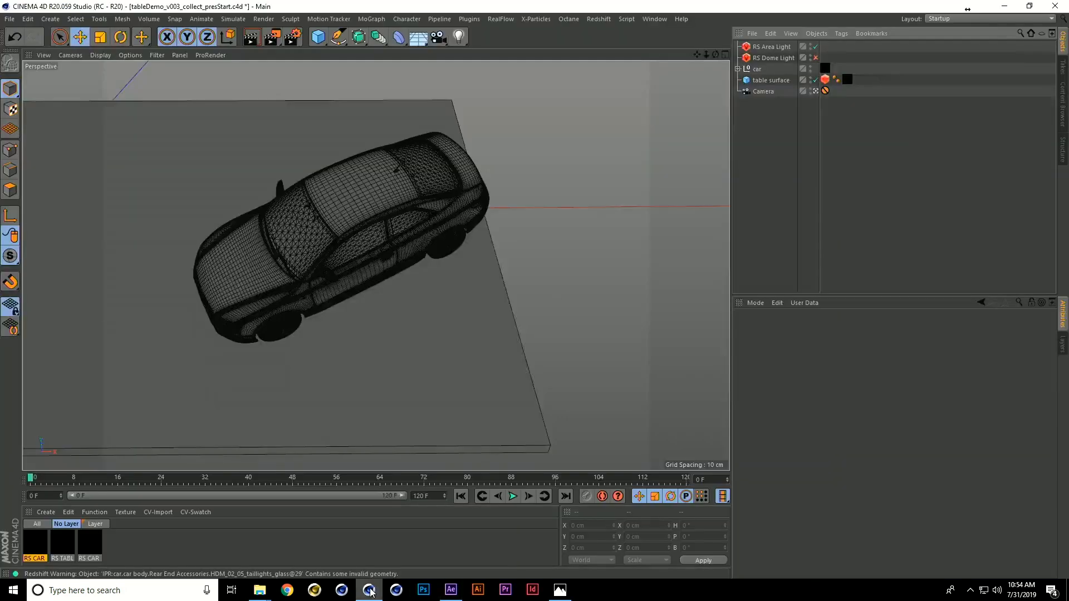
left_click(293, 37)
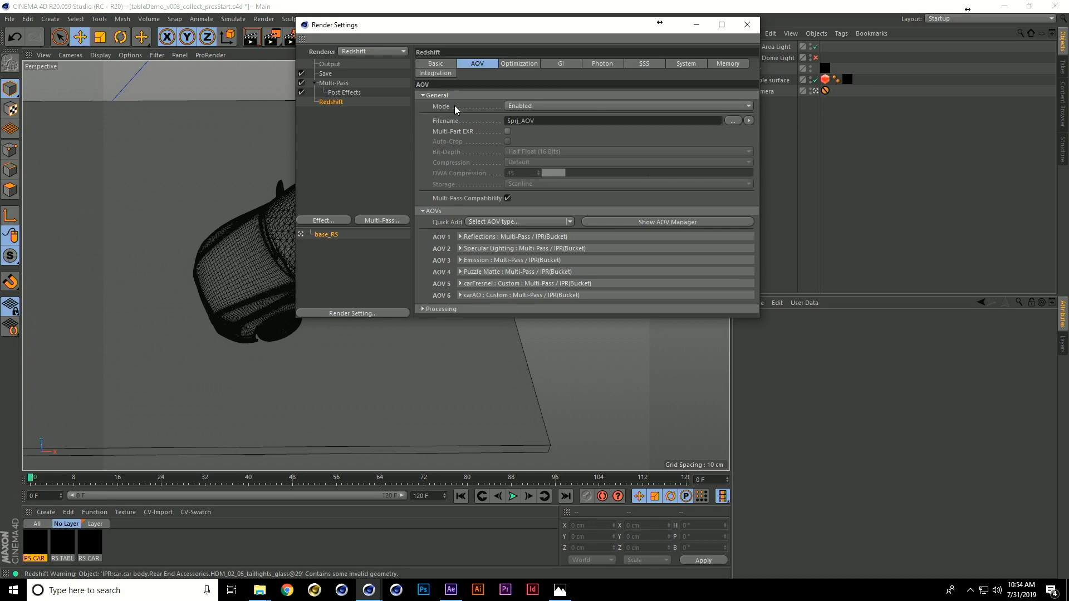
left_click_drag(323, 234, 323, 266, "ctrl")
double_click(327, 244)
type("fre")
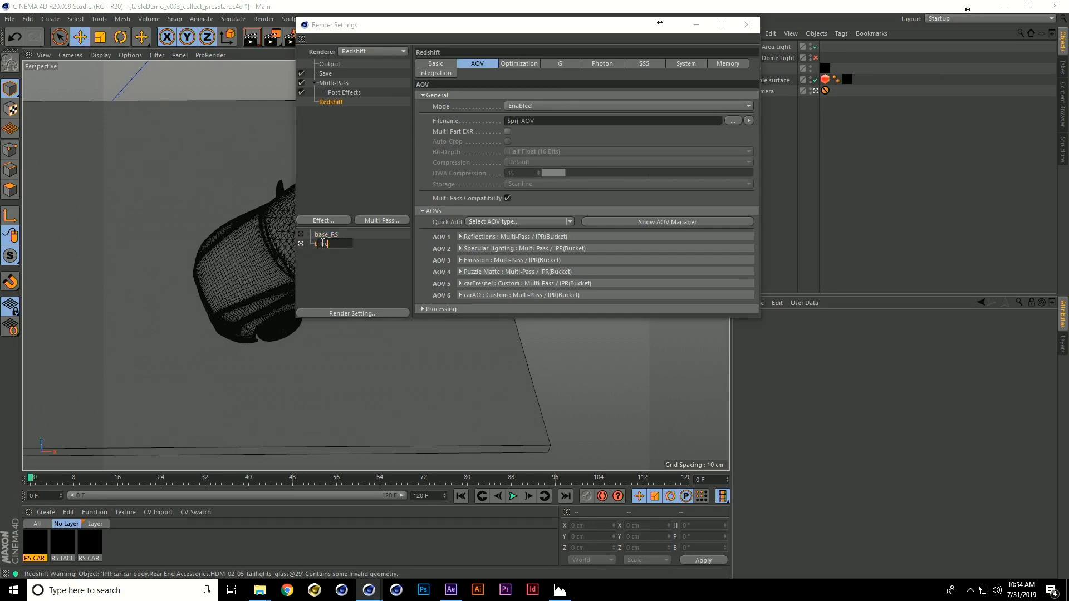
type("snel_int")
key("Return")
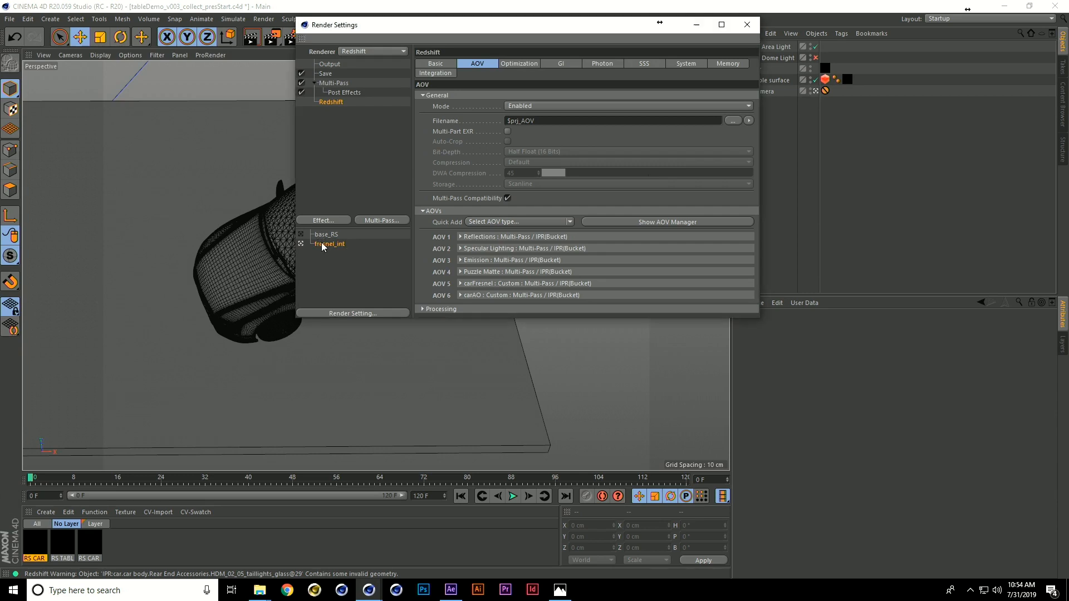
Step: Replace all existing AOVs of the fresnel_int setting with Global Illumination and Emission AOVs, and close the AOV Manager
left_click(713, 221)
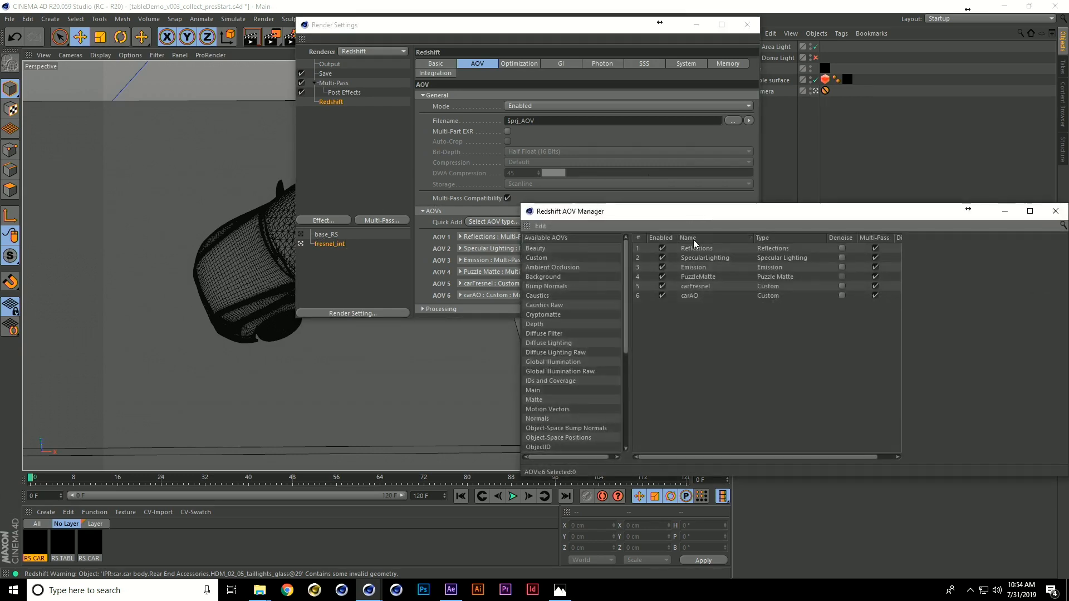
left_click_drag(706, 215, 407, 208)
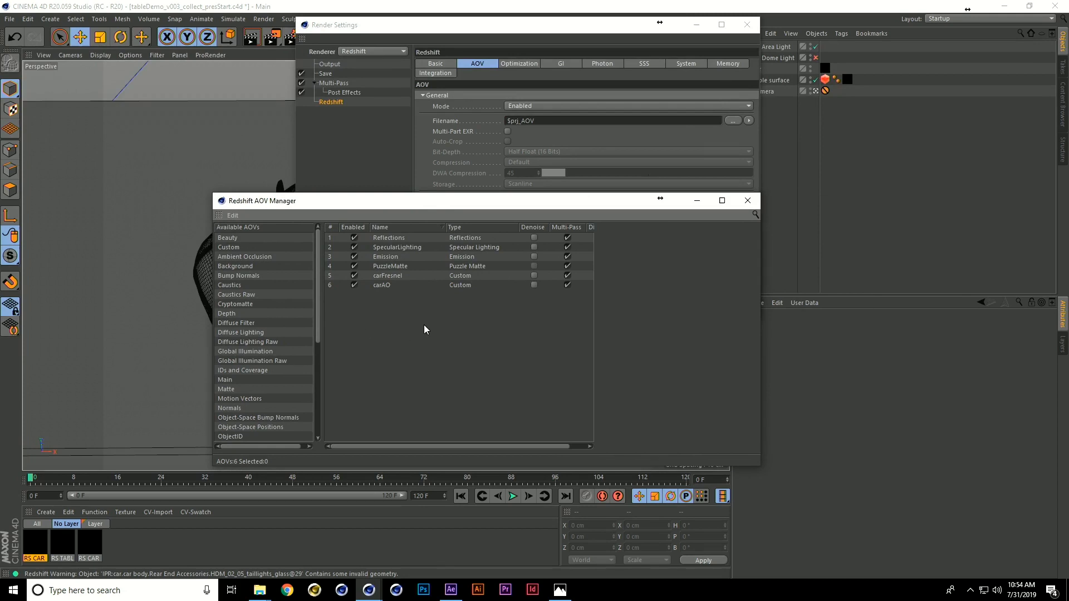
left_click(388, 238)
left_click(382, 285, "shift")
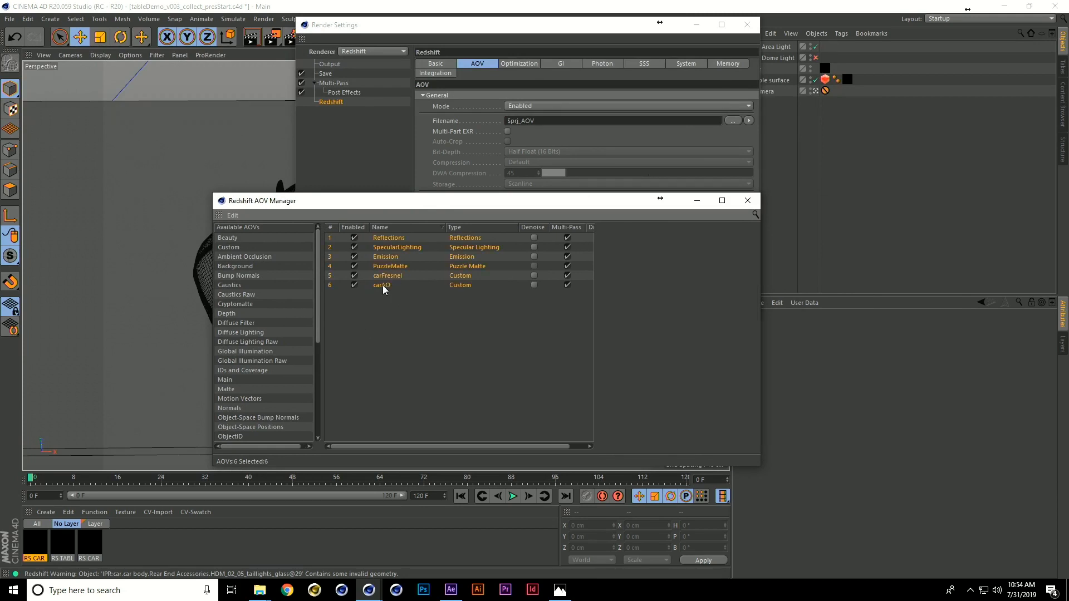
key("Delete")
left_click_drag(243, 362, 438, 296)
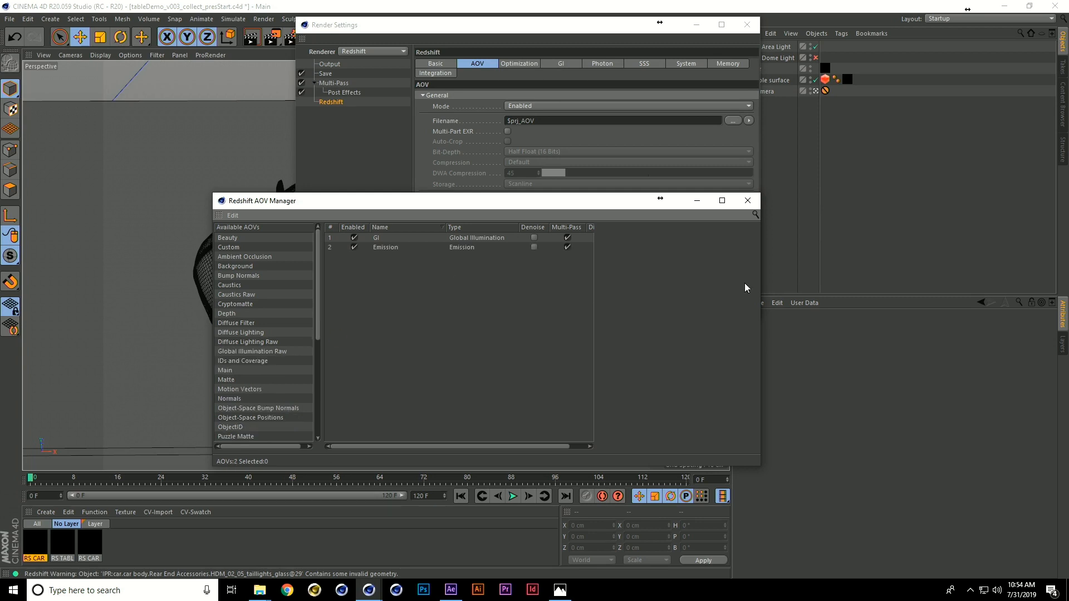
left_click(748, 201)
Step: Set the primary GI engine to Brute Force and the secondary to Irradiance Point Cloud, and close the render settings
left_click(560, 64)
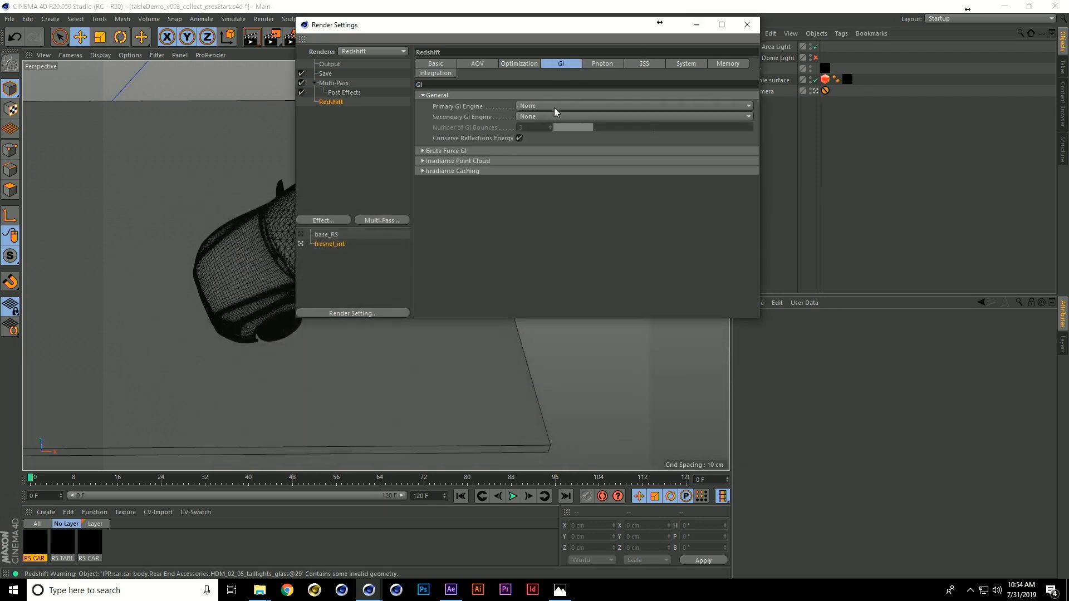
left_click(563, 105)
left_click(568, 150)
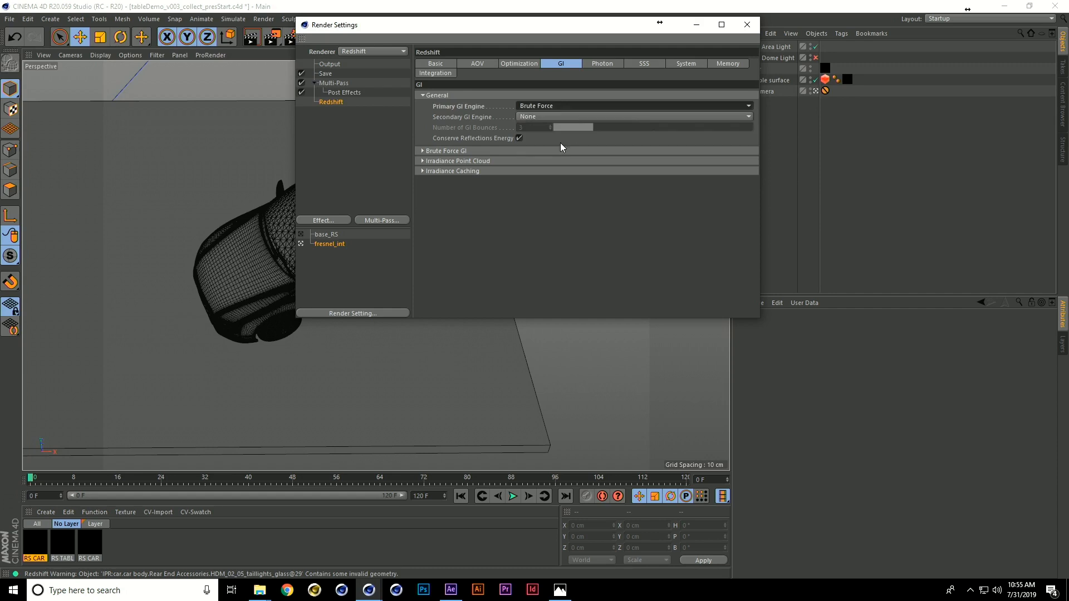
left_click(550, 116)
left_click(566, 149)
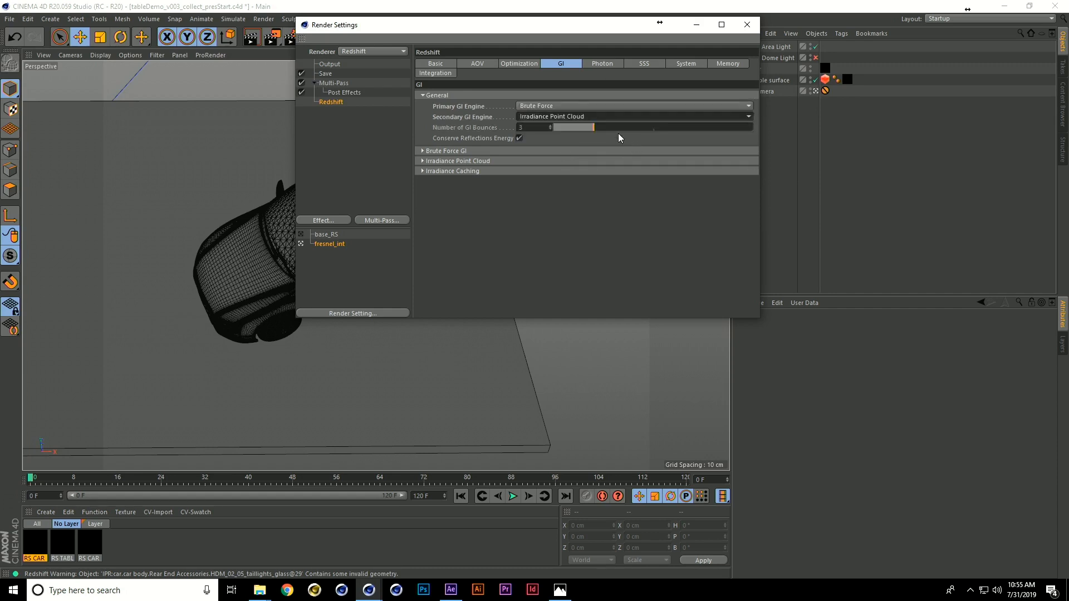
left_click(747, 24)
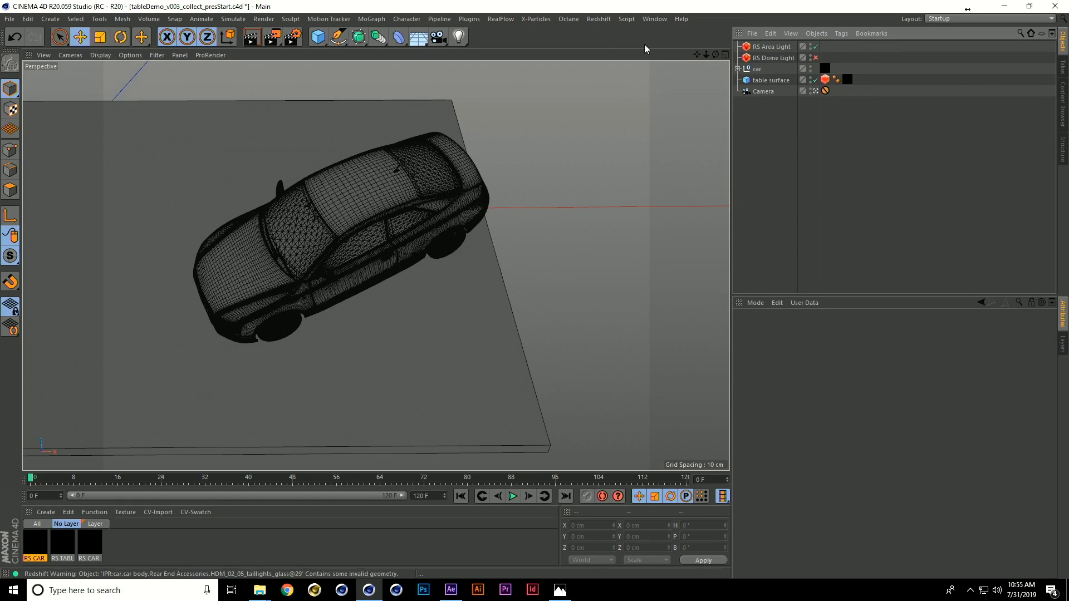
Step: Open the Redshift RenderView, check the car's Beauty render and GI pass, and close the RenderView
left_click(598, 19)
left_click(623, 108)
left_click_drag(525, 95, 357, 51)
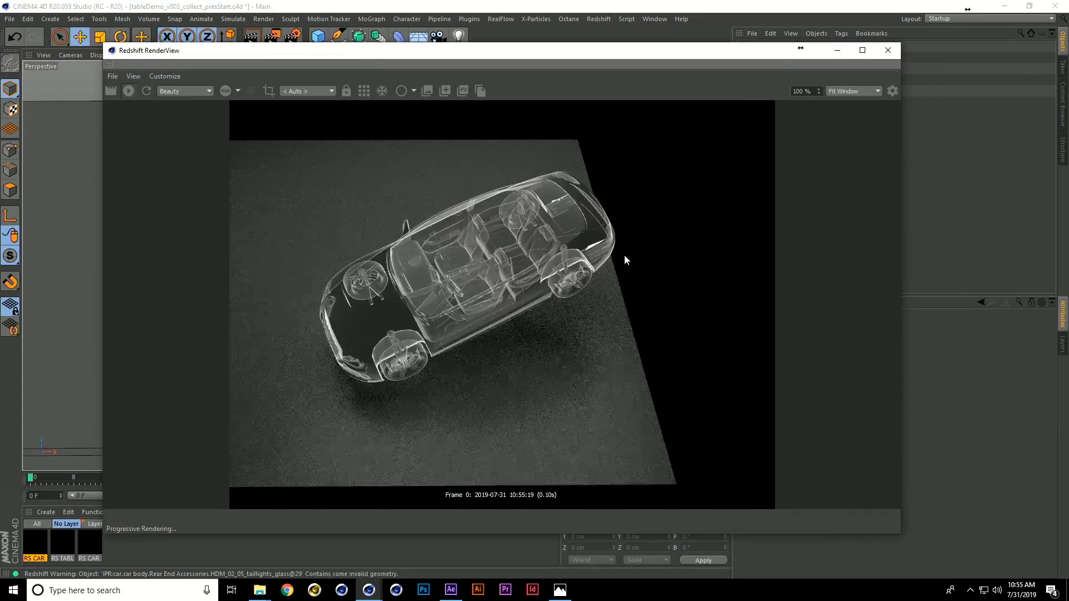
left_click(184, 114)
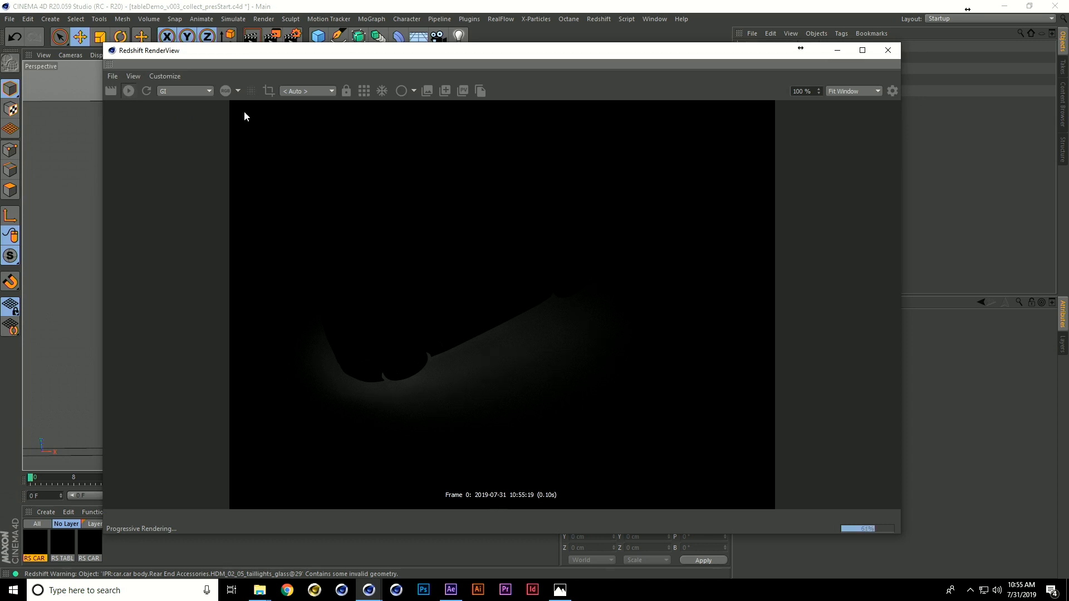
left_click(888, 50)
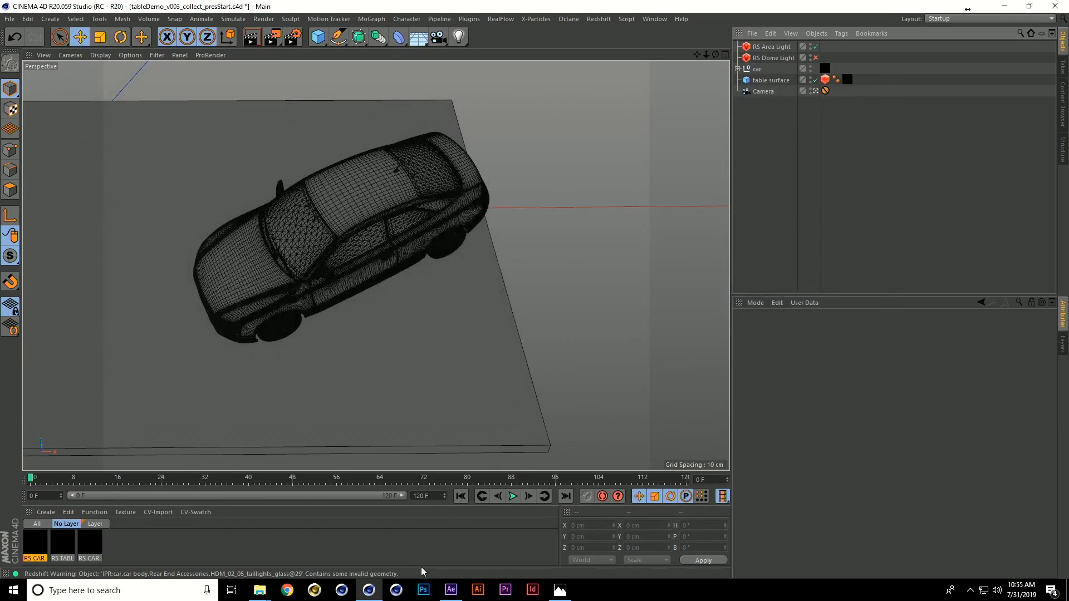
Step: Switch to After Effects, isolate the tableDemo-1_gi_2 layer in MAIN_2, examine its Hue/Saturation effect, and show all layers again
left_click(451, 589)
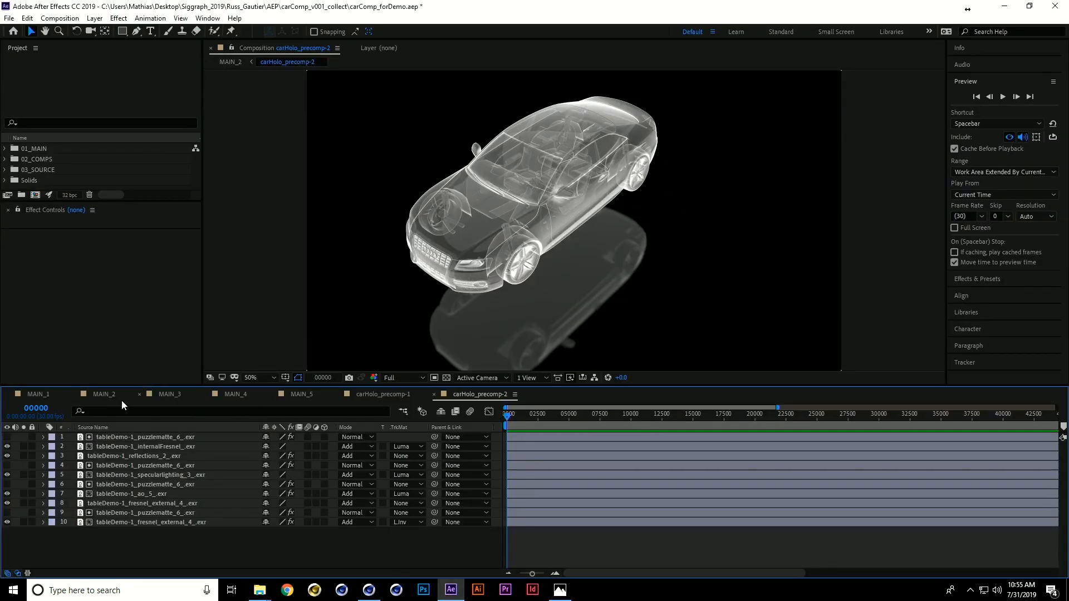
left_click(102, 394)
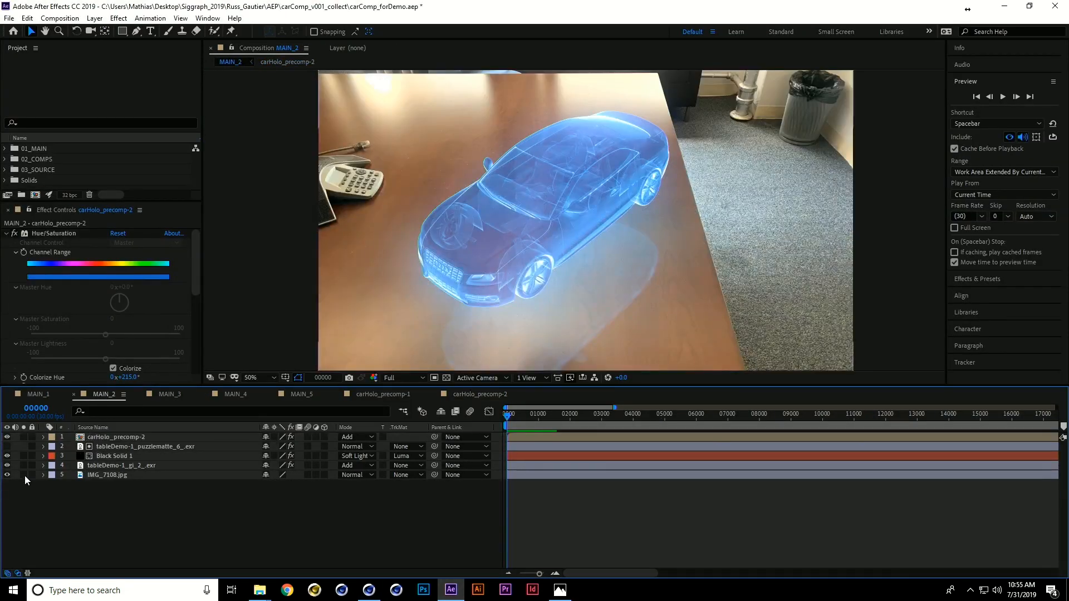
left_click(23, 465)
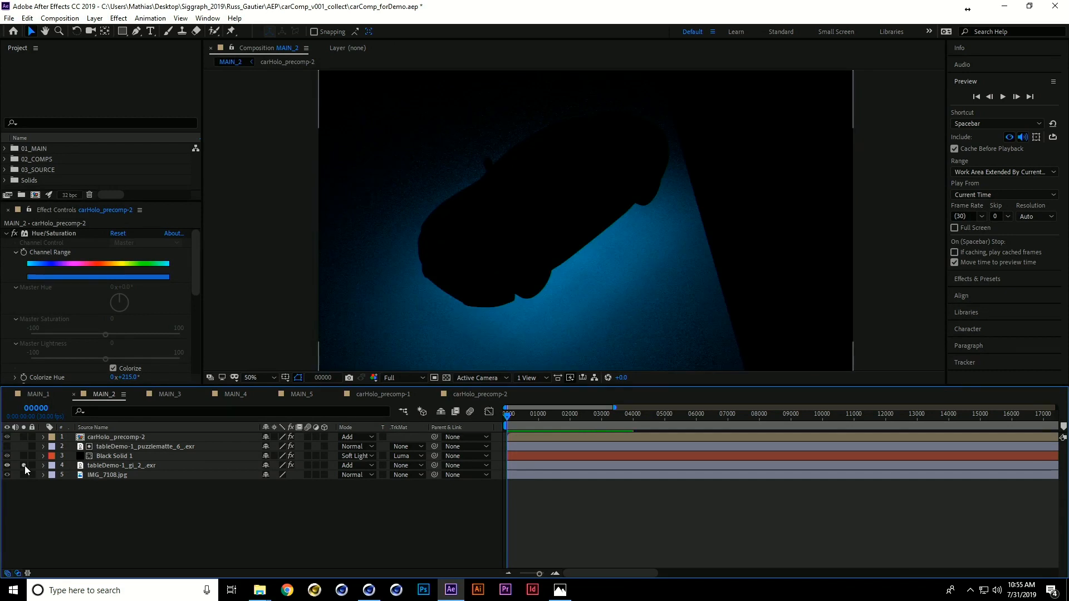
left_click(108, 466)
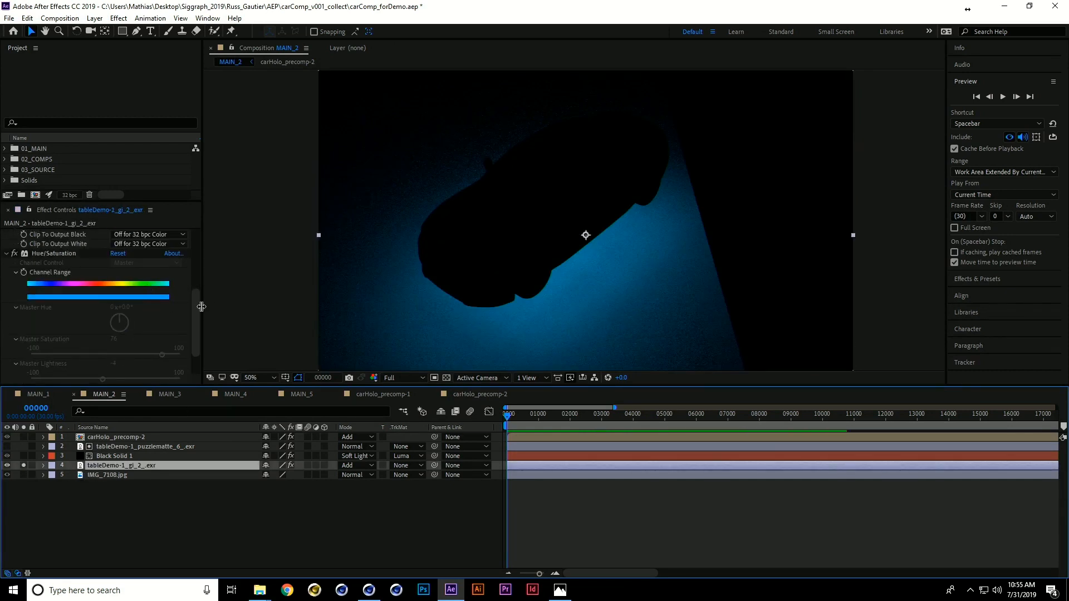
mouse_move(196, 309)
left_mouse_down()
mouse_move(197, 233)
mouse_move(201, 330)
mouse_move(202, 309)
left_mouse_up()
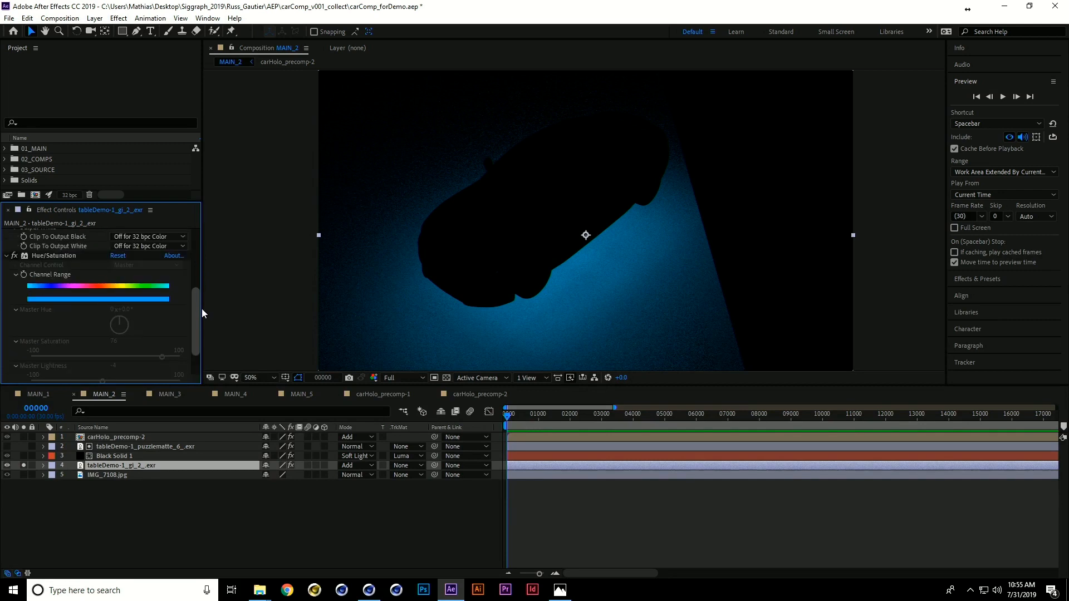
left_click(23, 466)
left_click(167, 520)
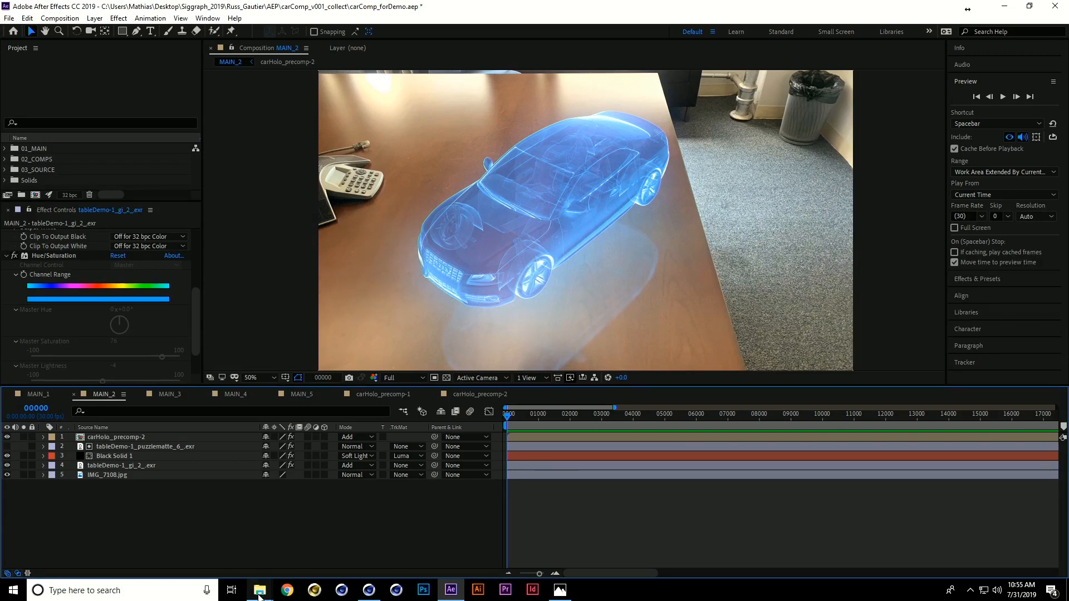
Step: Look at the MAIN_3_anim_v001 movie in the H264 folder, leave the folder, and switch to Cinema 4D
mouse_move(260, 593)
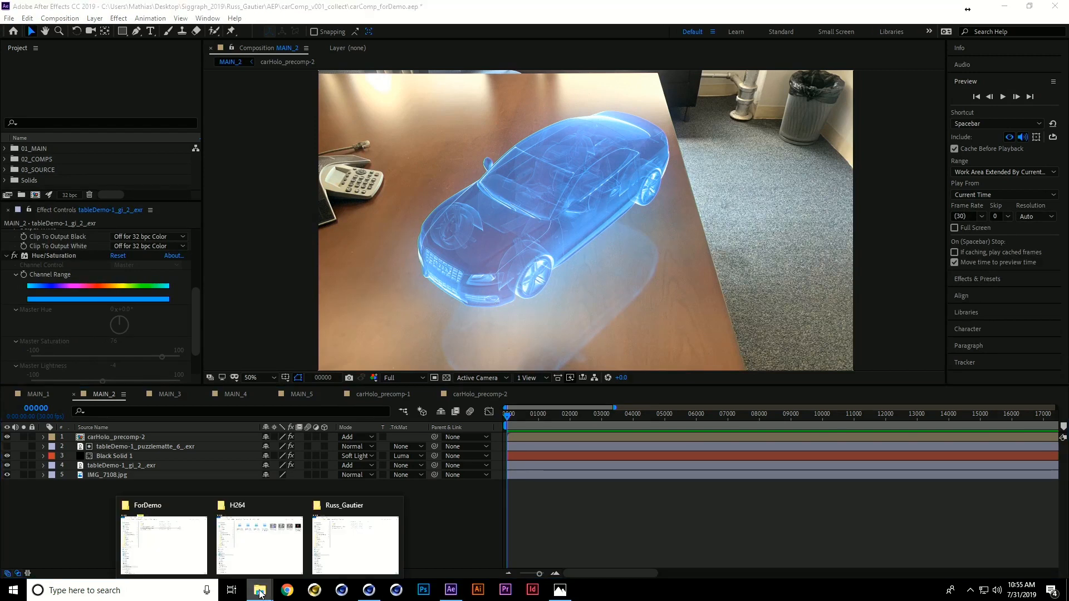
left_click(266, 545)
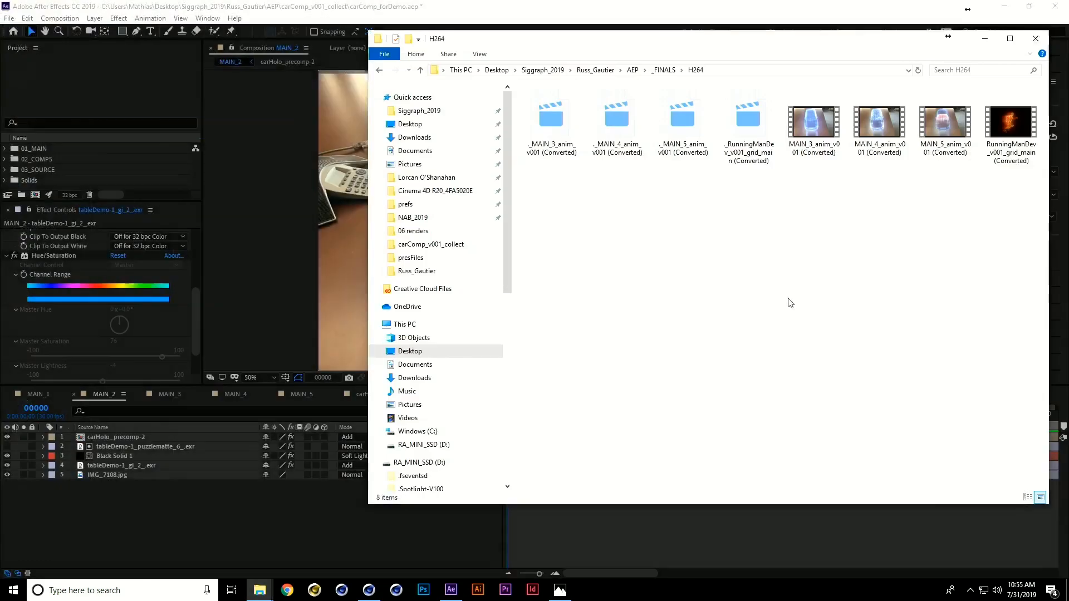
left_click(811, 128)
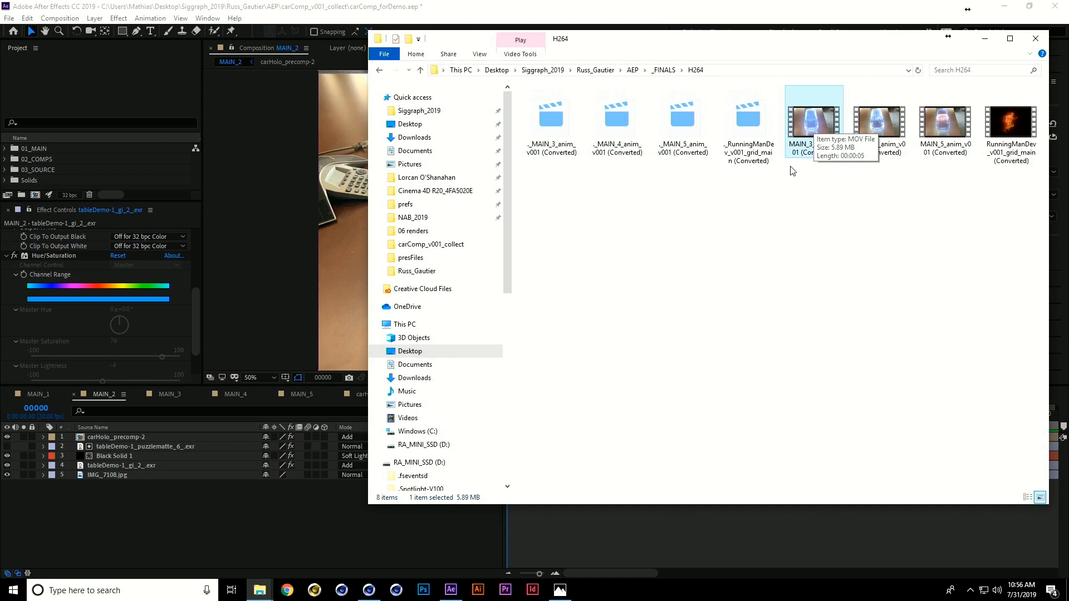
left_click(641, 539)
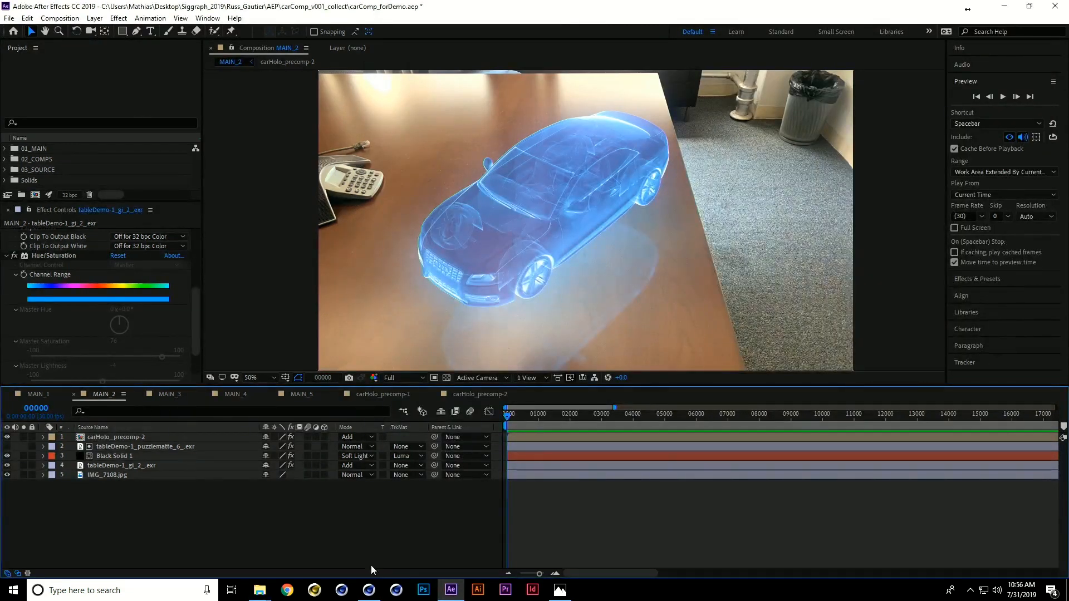
left_click(369, 590)
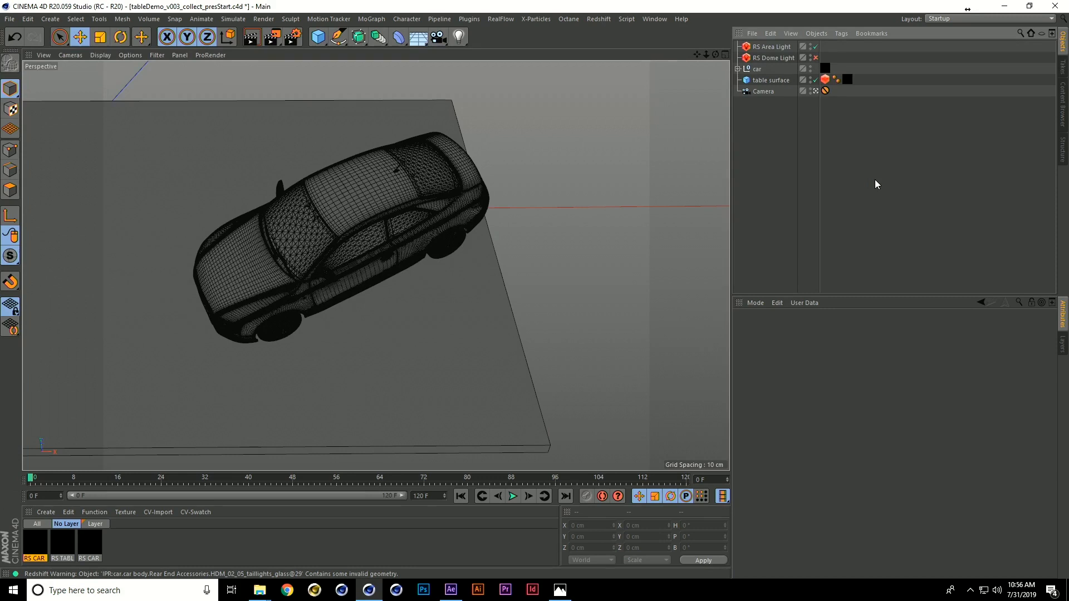
Step: Switch to After Effects to look at the MAIN_2 car hologram composite, and return to Cinema 4D
left_click(451, 589)
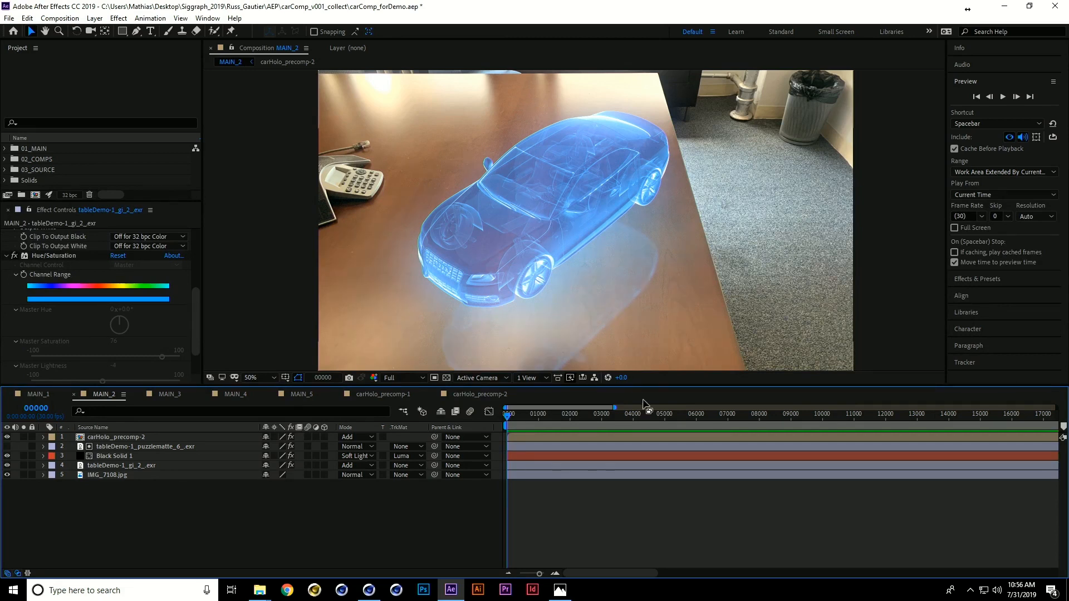
left_click(364, 595)
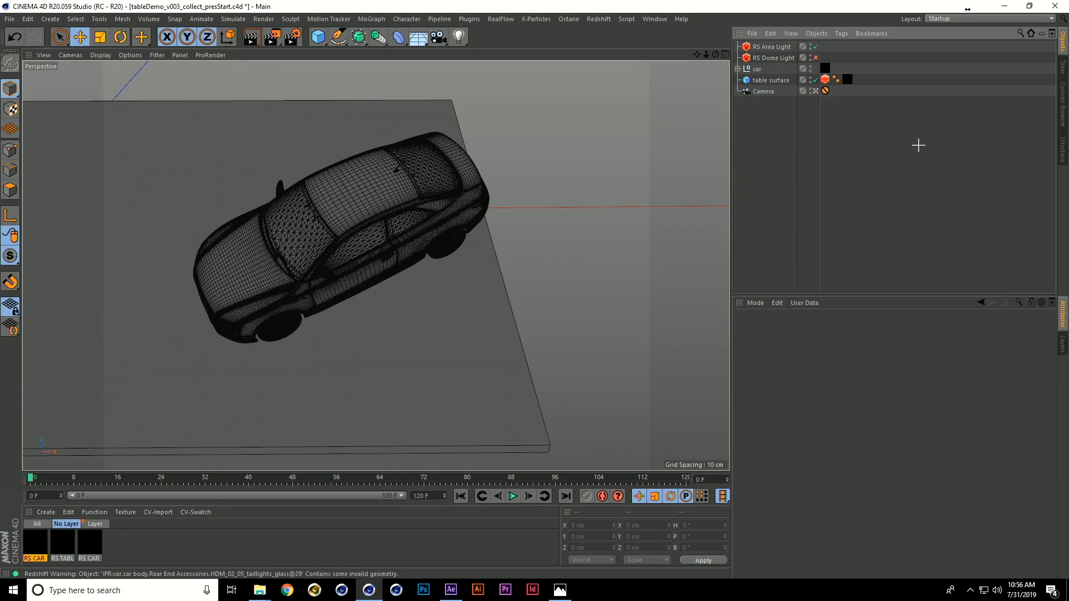
Step: Select the car null together with all of its children, keeping the car body and wheels groups collapsed
left_click(757, 70)
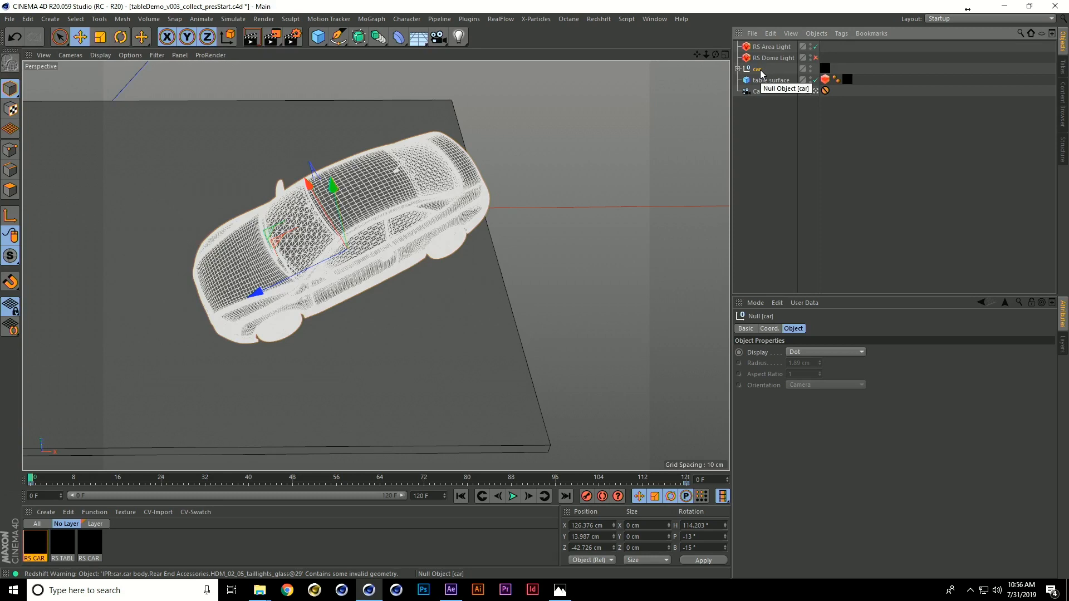
key("9")
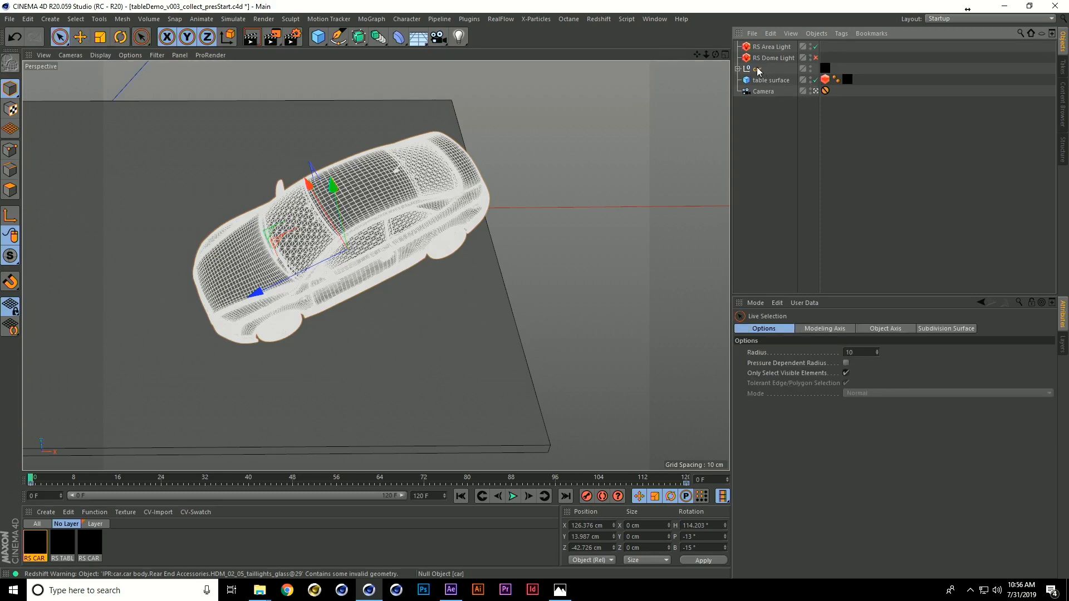
left_click(757, 69)
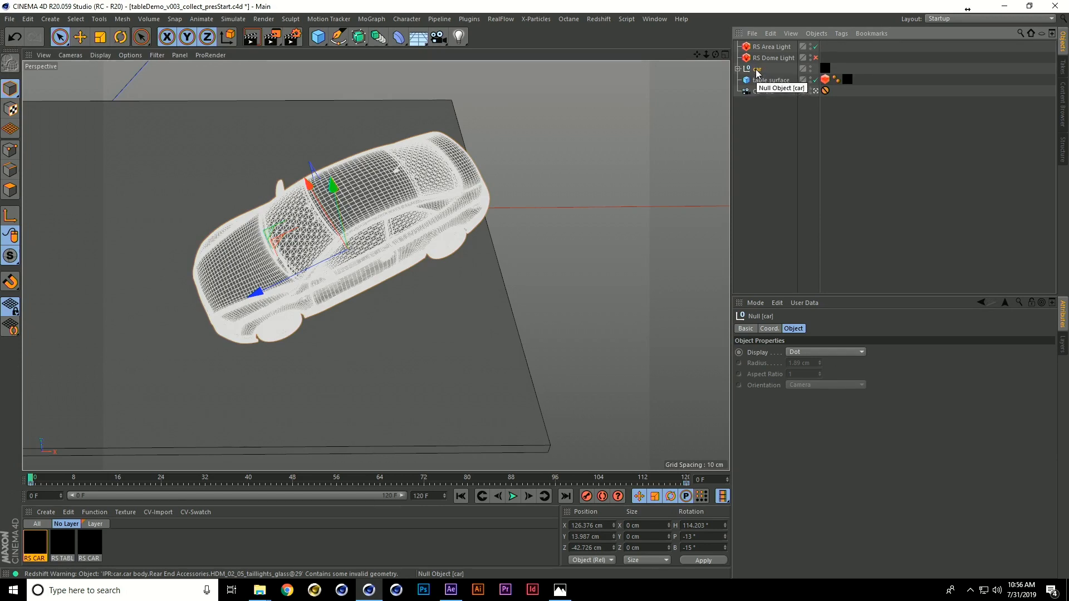
right_click(757, 71)
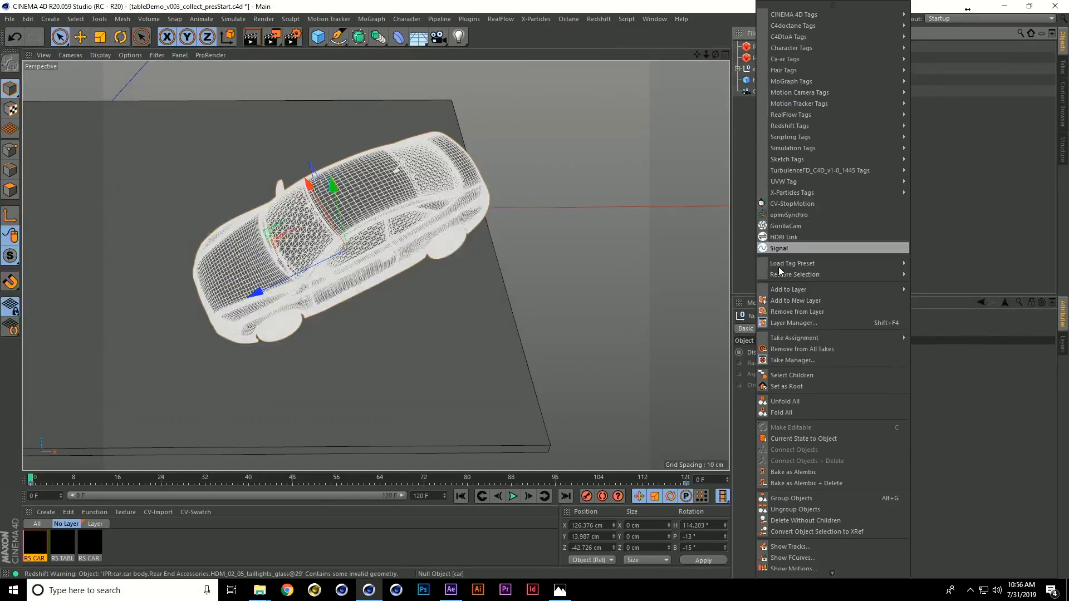
left_click(737, 68)
left_click(744, 80)
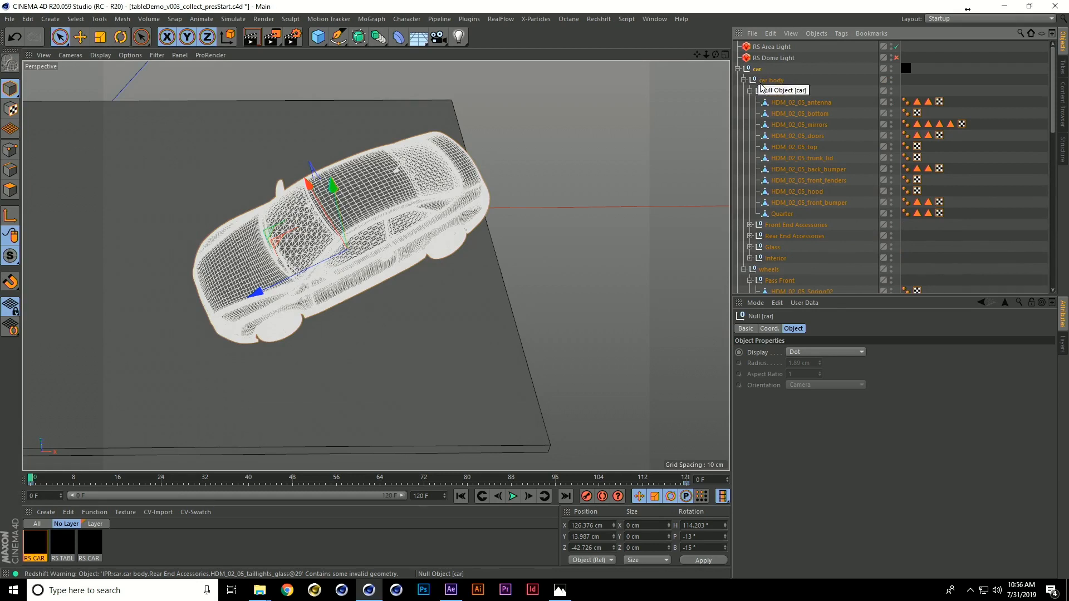
left_click(744, 80)
left_click(744, 91)
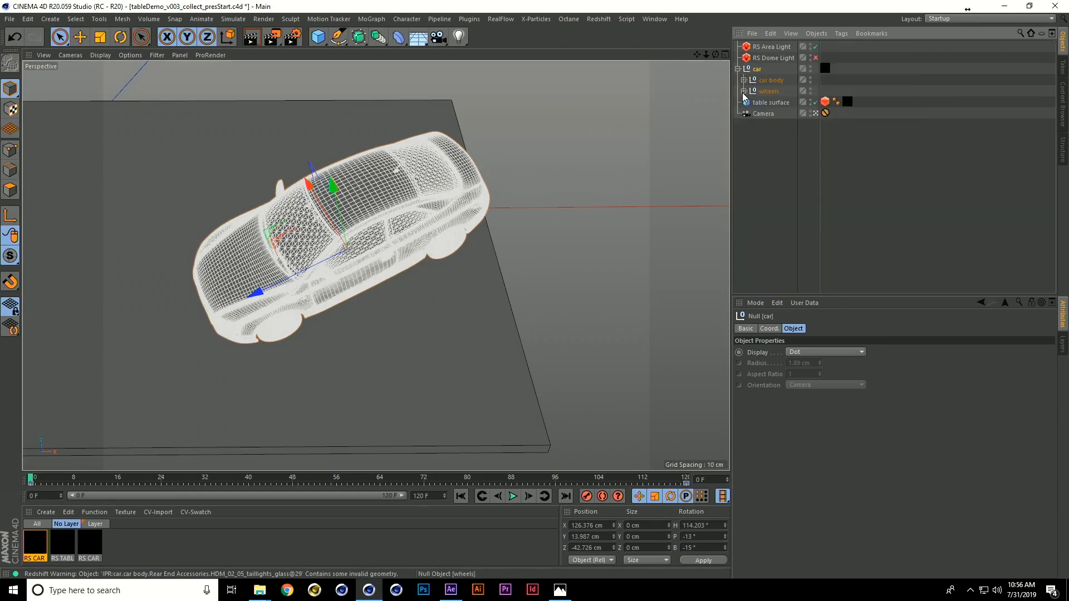
right_click(756, 69)
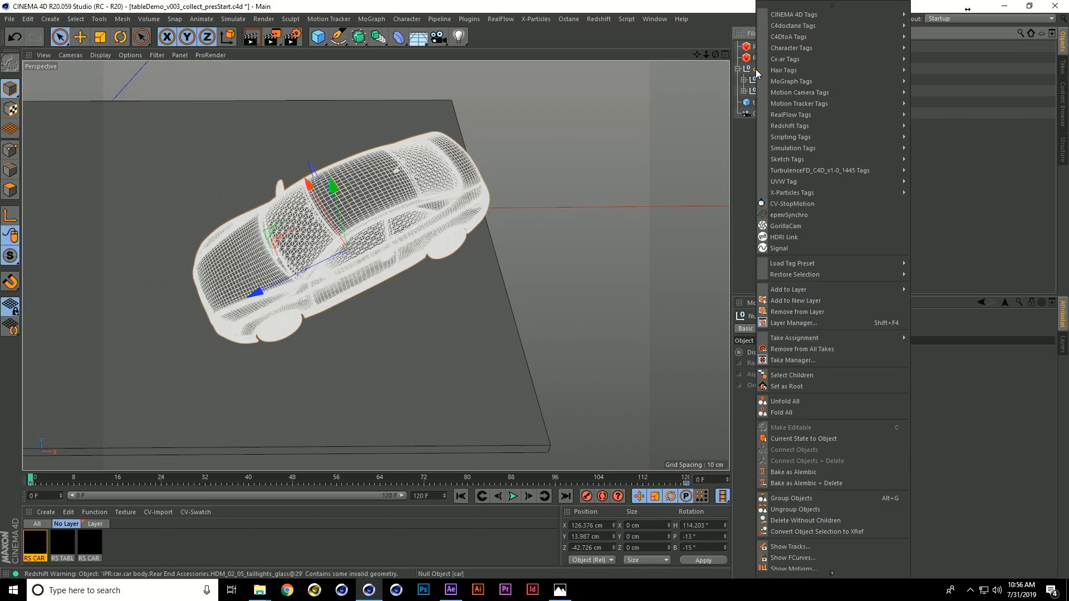
left_click(850, 376)
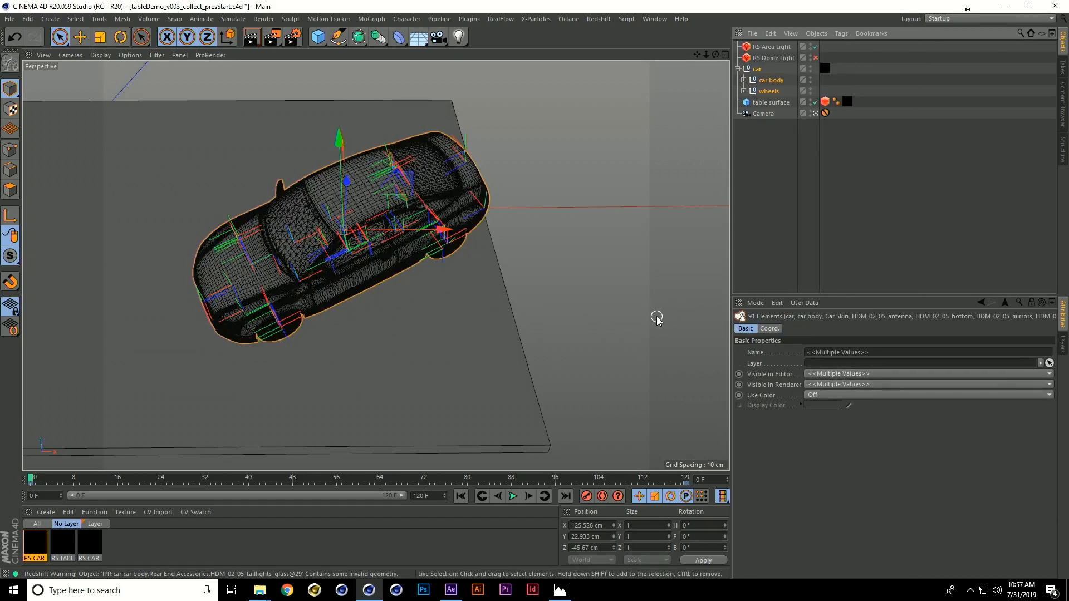
Step: Connect the selected car objects into one polygon object and hide the original car group in the editor and renderer
right_click(758, 69)
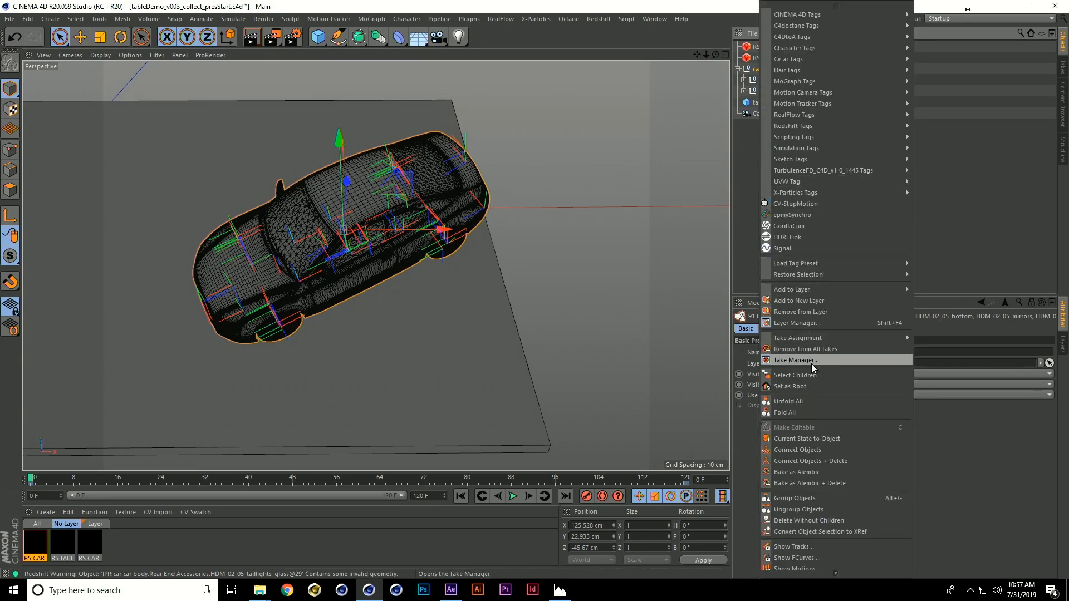
left_click(837, 450)
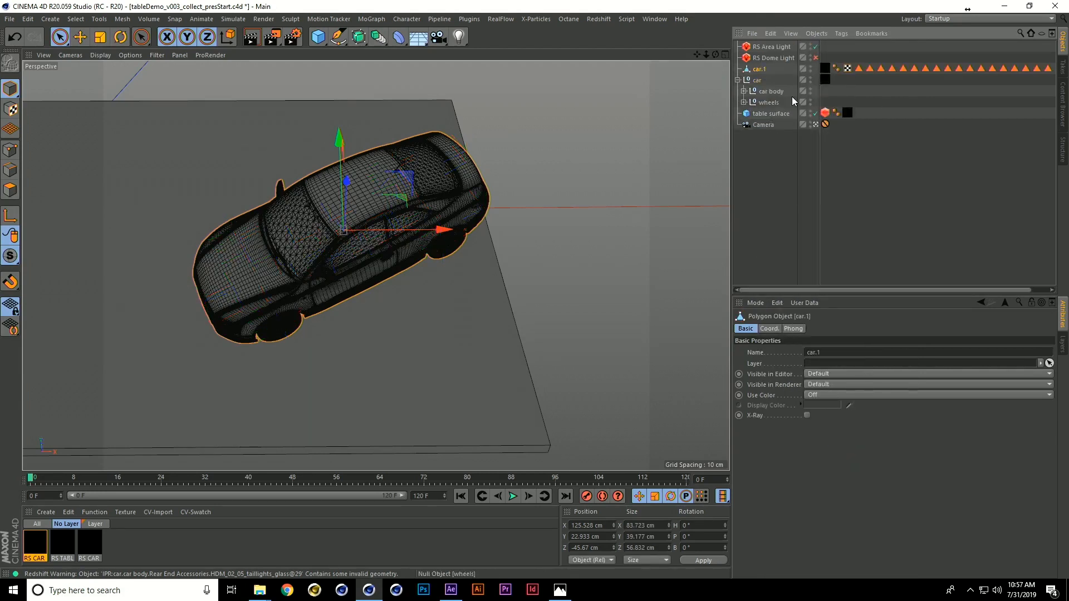
double_click(811, 80, "alt")
left_click(798, 154)
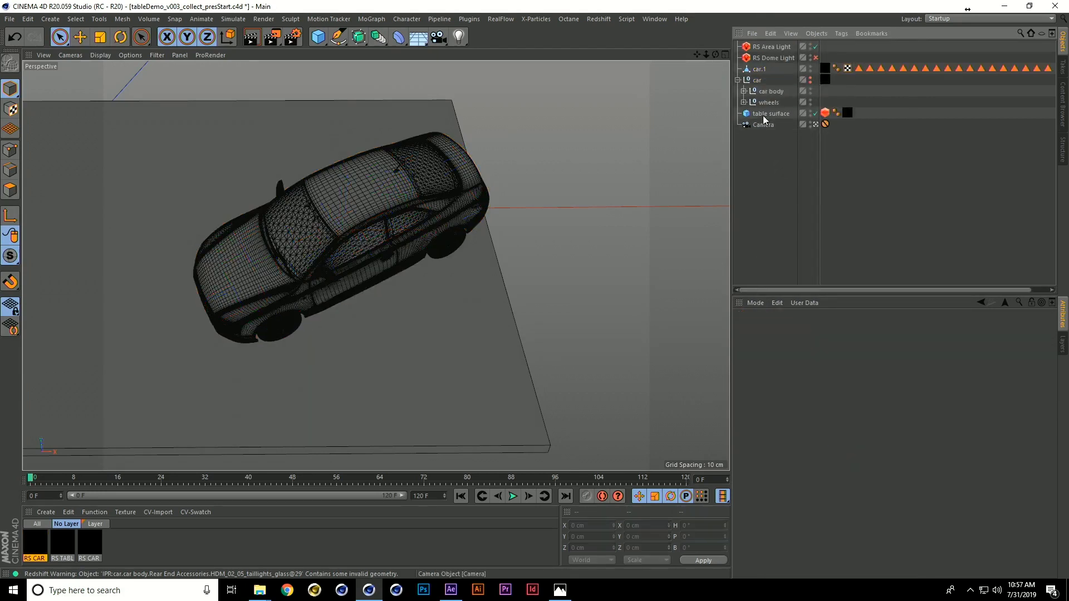
left_click(737, 80)
Step: Delete the material tag from the connected car.1 object
left_click(759, 70)
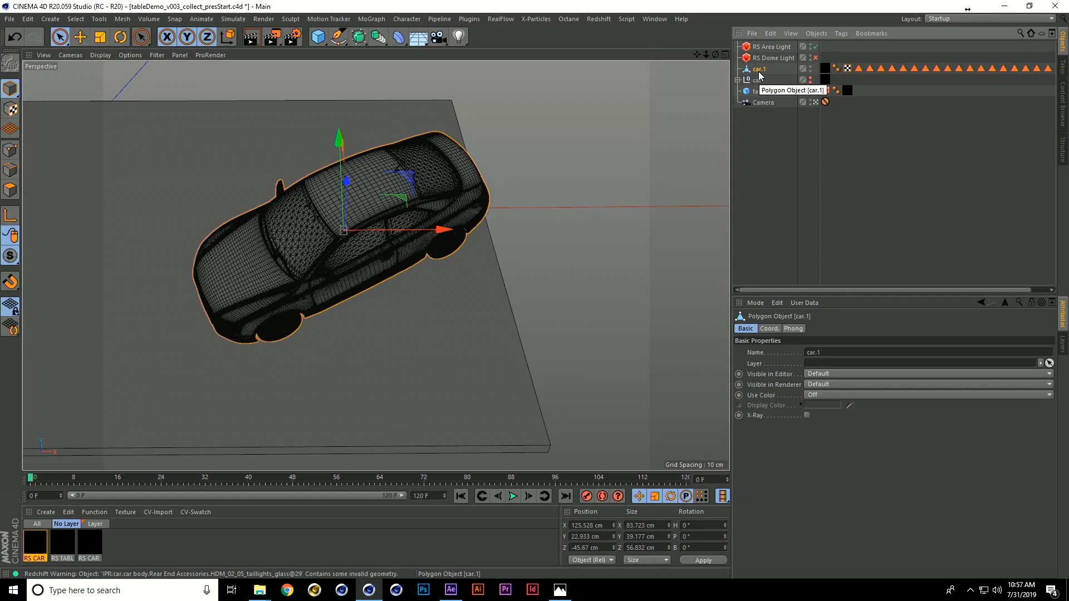
left_click(824, 68)
key("Delete")
Step: Select all edges of car.1 in Edge mode and convert them with Edge to Spline
left_click(760, 69)
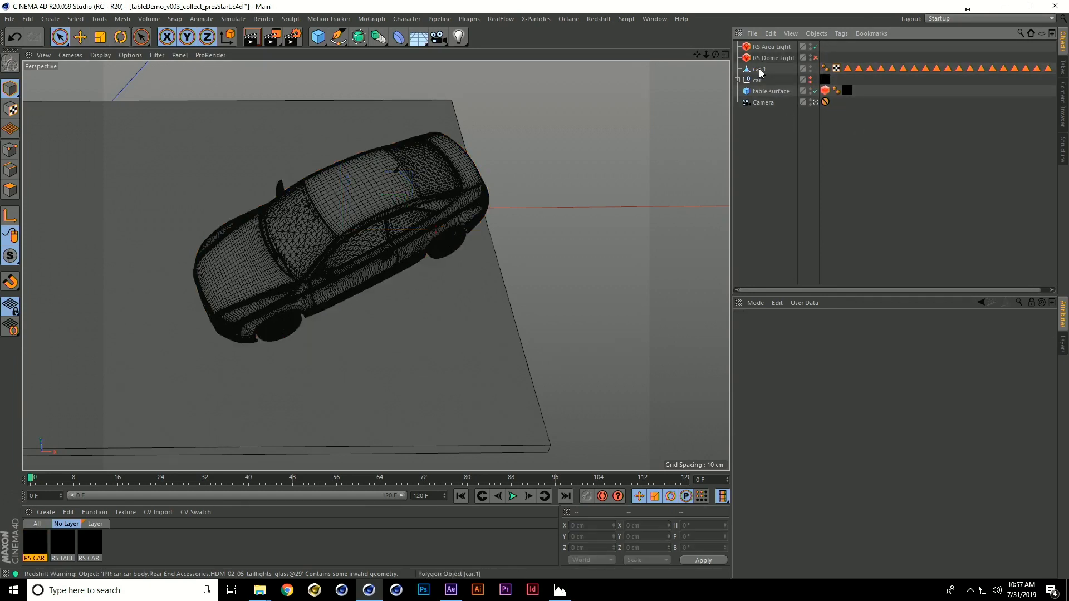
left_click(10, 171)
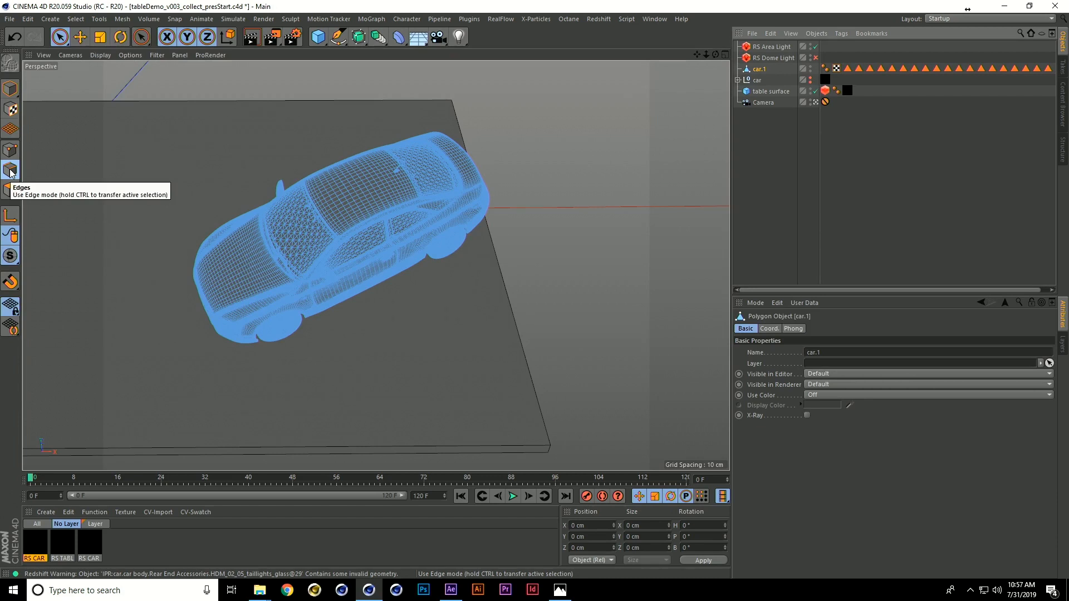
double_click(269, 316)
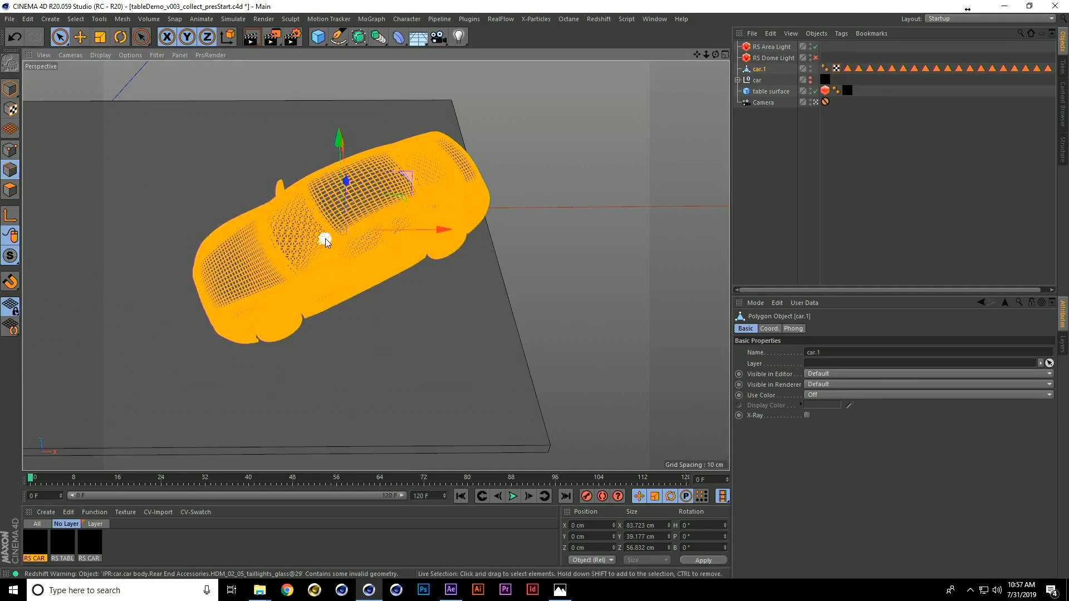
left_click(149, 19)
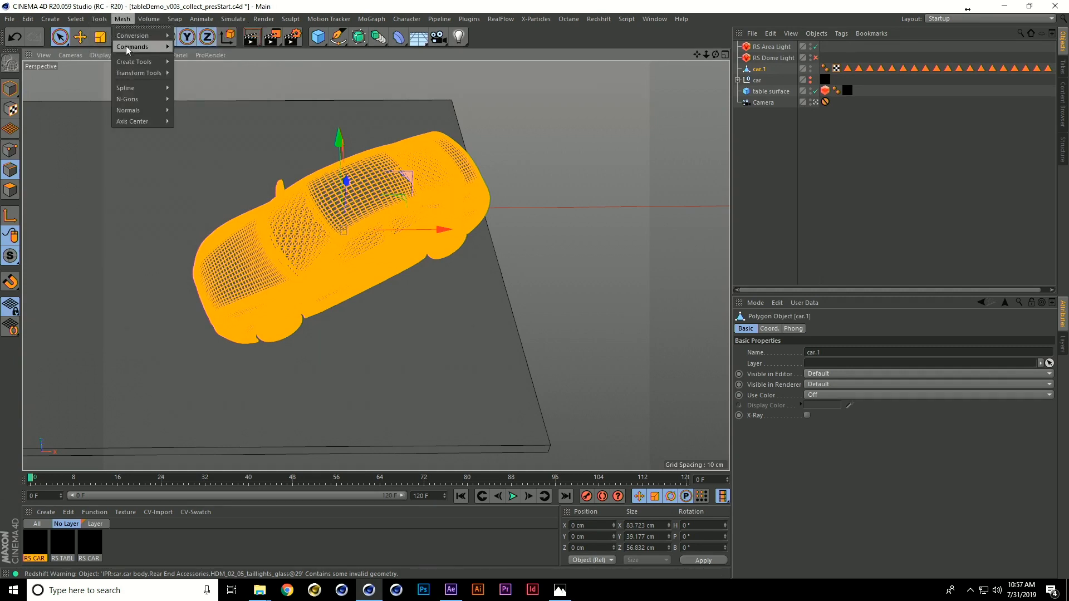
mouse_move(134, 47)
left_click(245, 207)
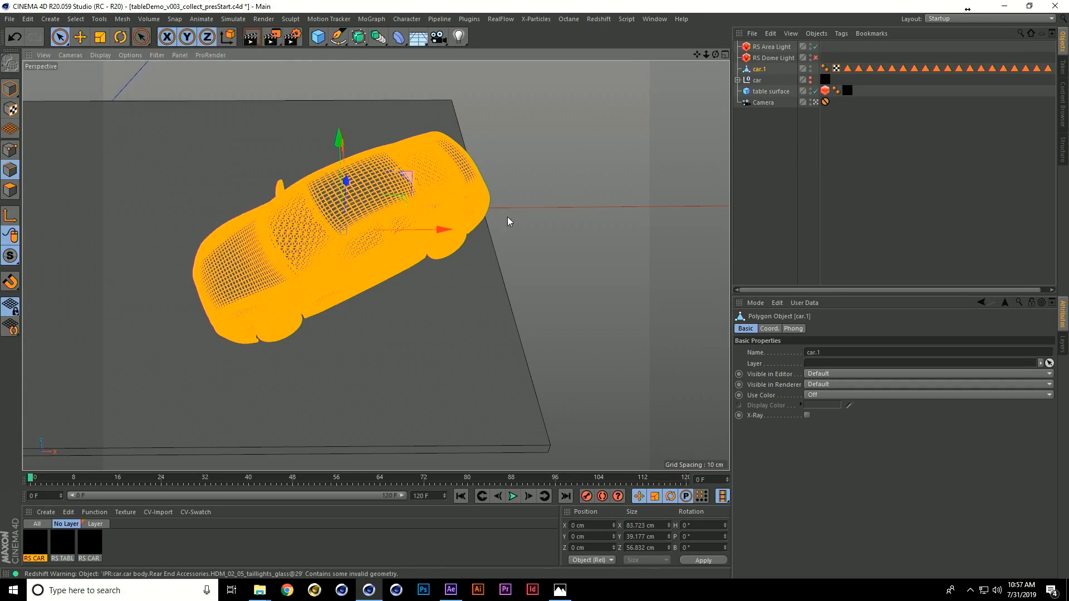
Step: Move the extracted spline out of car.1 and hide car.1 in the editor and renderer, returning to Model mode
left_click_drag(776, 80, 764, 65)
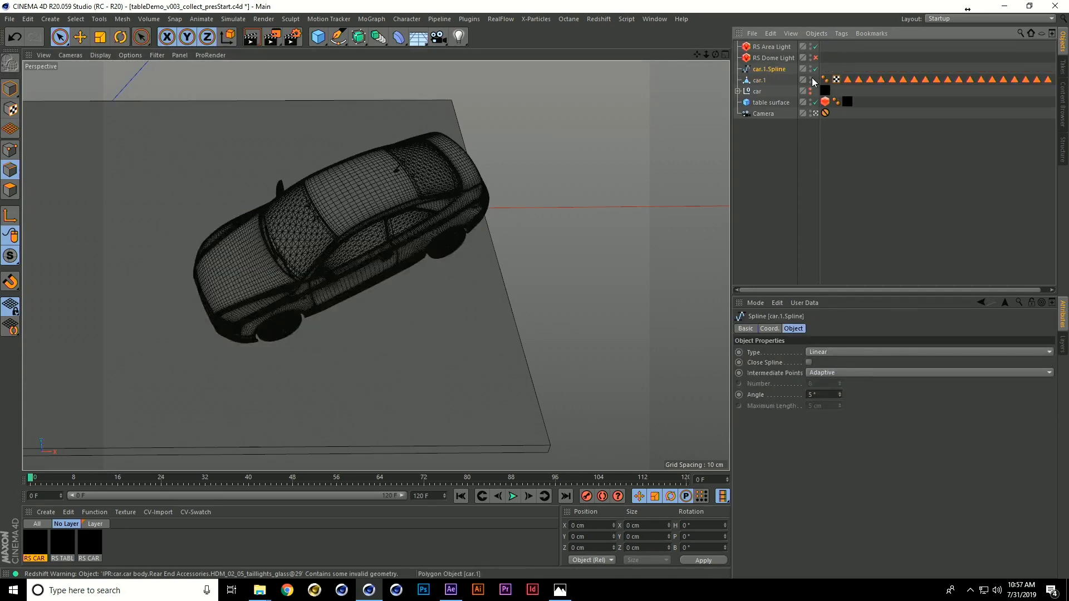
left_click(895, 190)
left_click(11, 89)
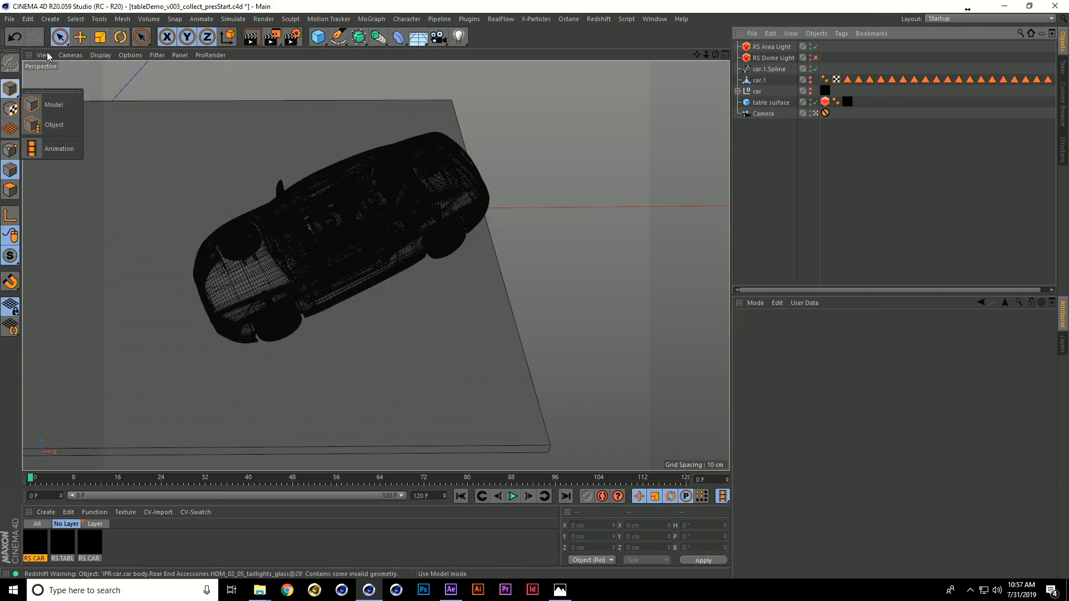
left_click(82, 42)
left_click(10, 89)
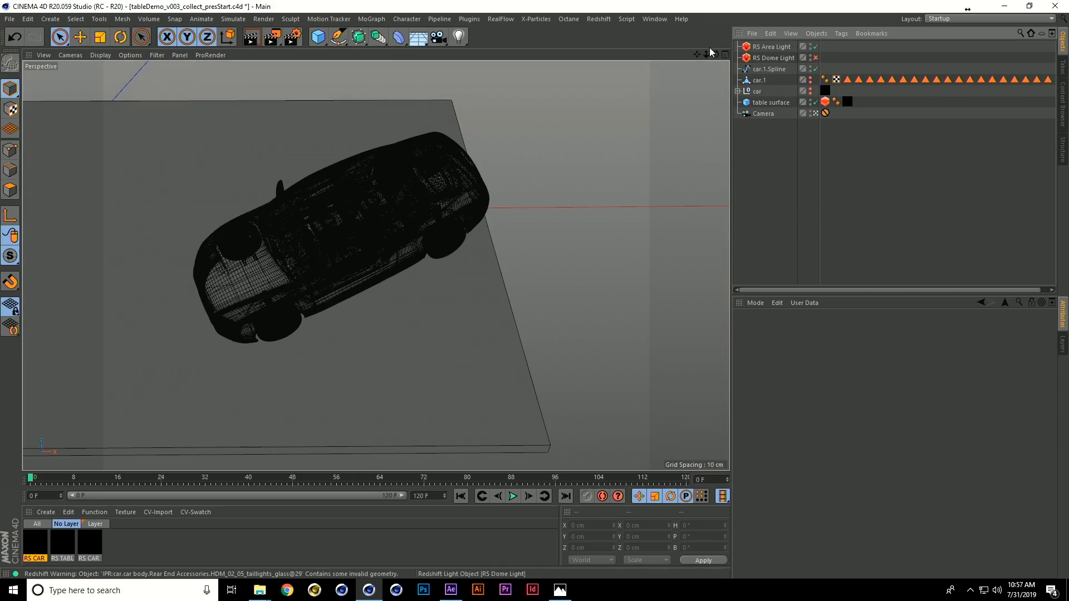
Step: Add a Redshift Object tag to car.1.Spline
left_click(766, 67)
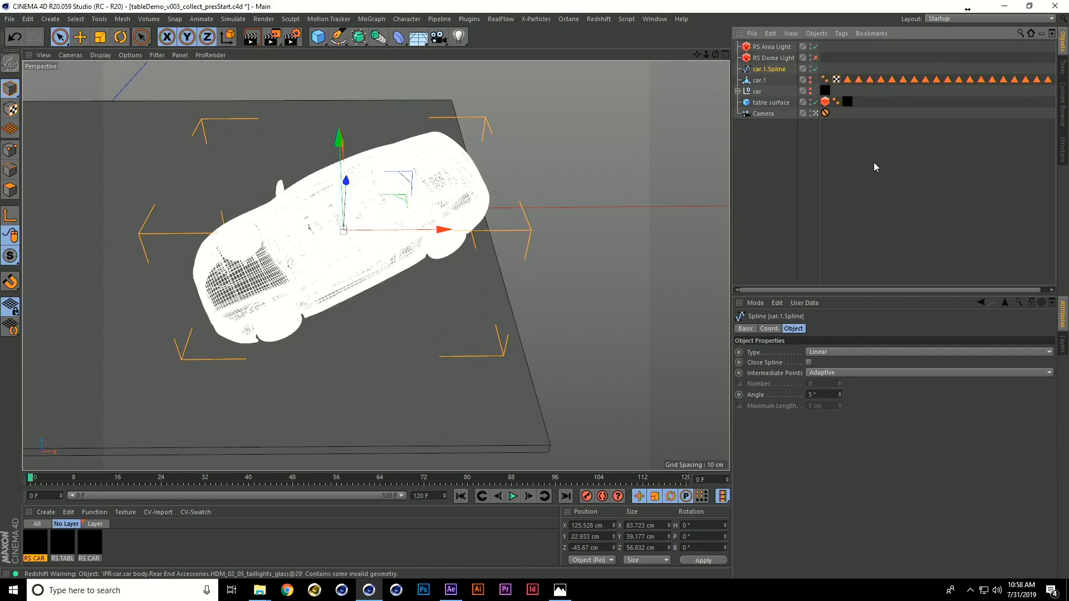
left_click(842, 34)
mouse_move(891, 162)
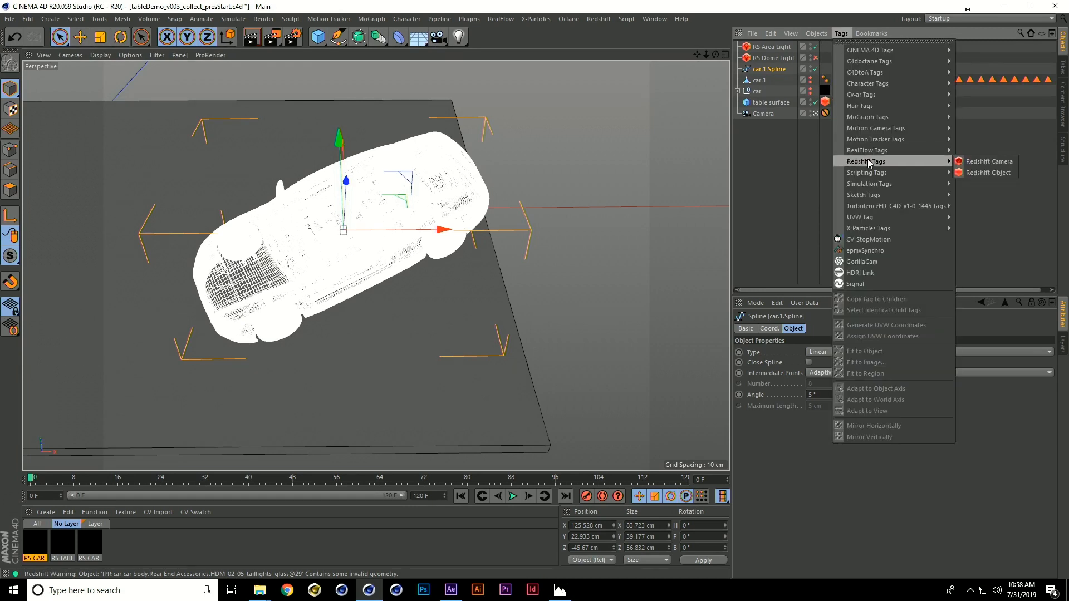
left_click(988, 173)
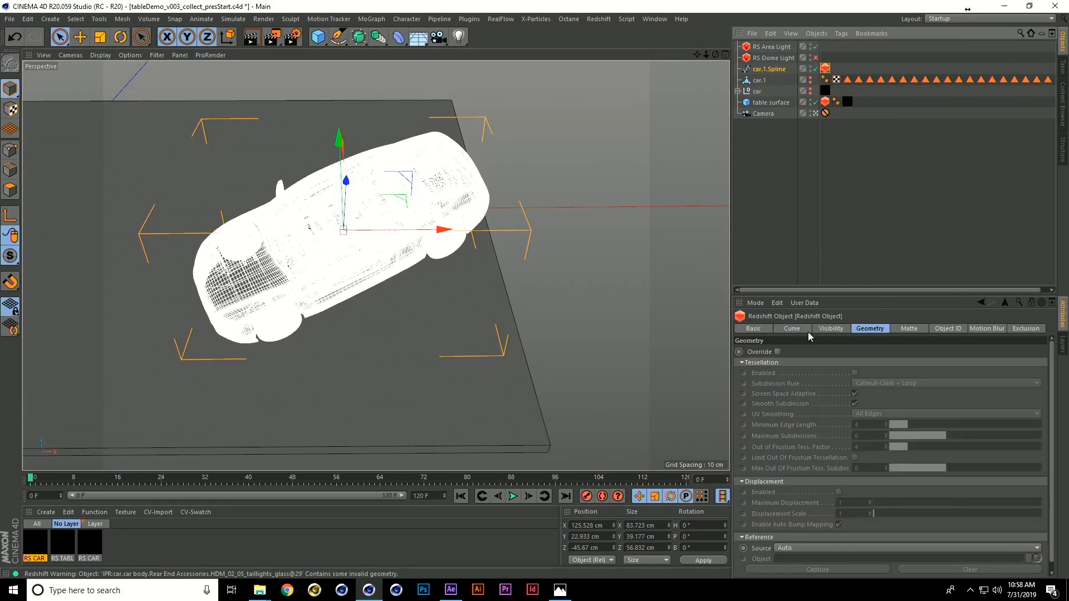
Step: Set the spline's Redshift curve mode to Cylinders with a thickness of 0.1, and deselect the tag
left_click(790, 329)
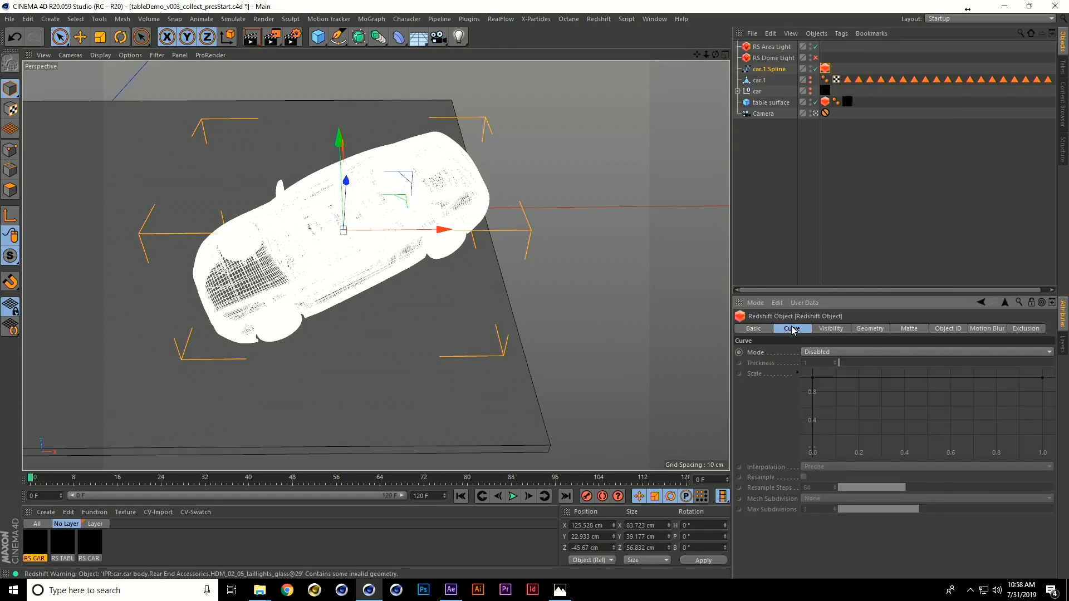
left_click(864, 357)
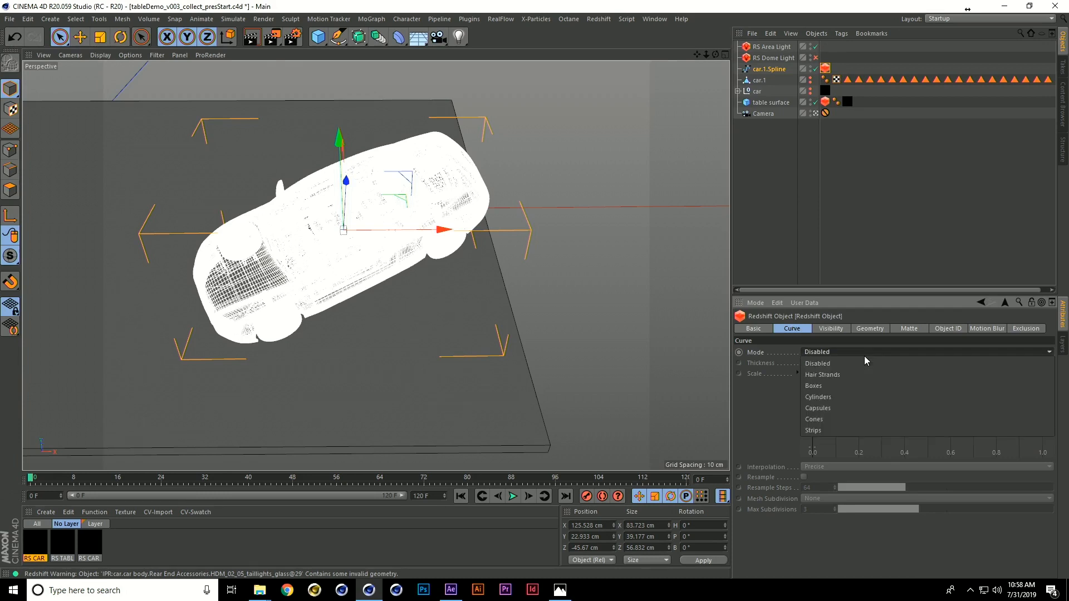
left_click(851, 399)
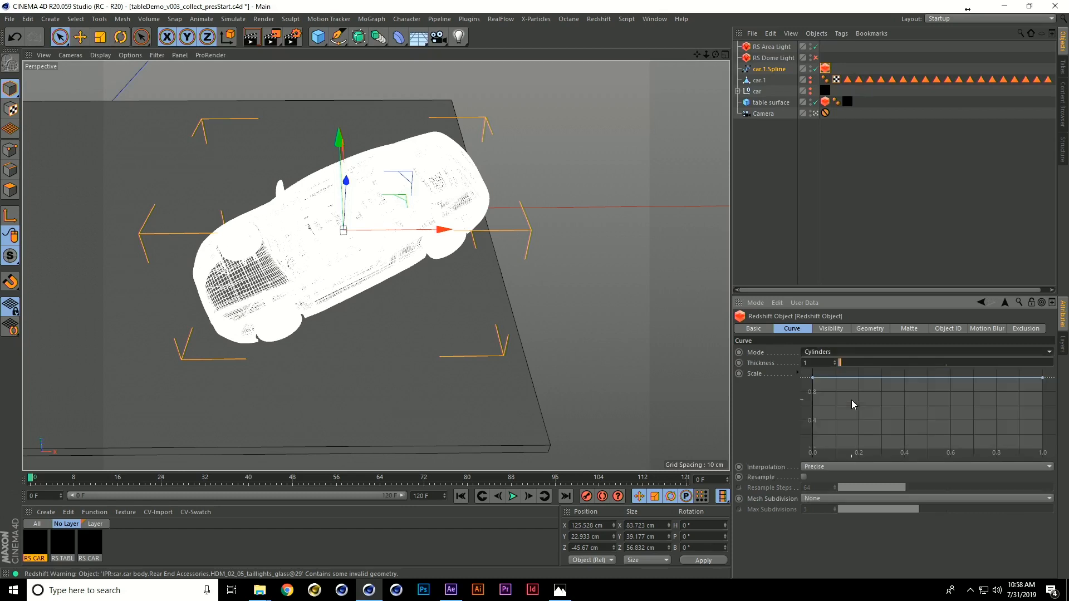
left_click(817, 362)
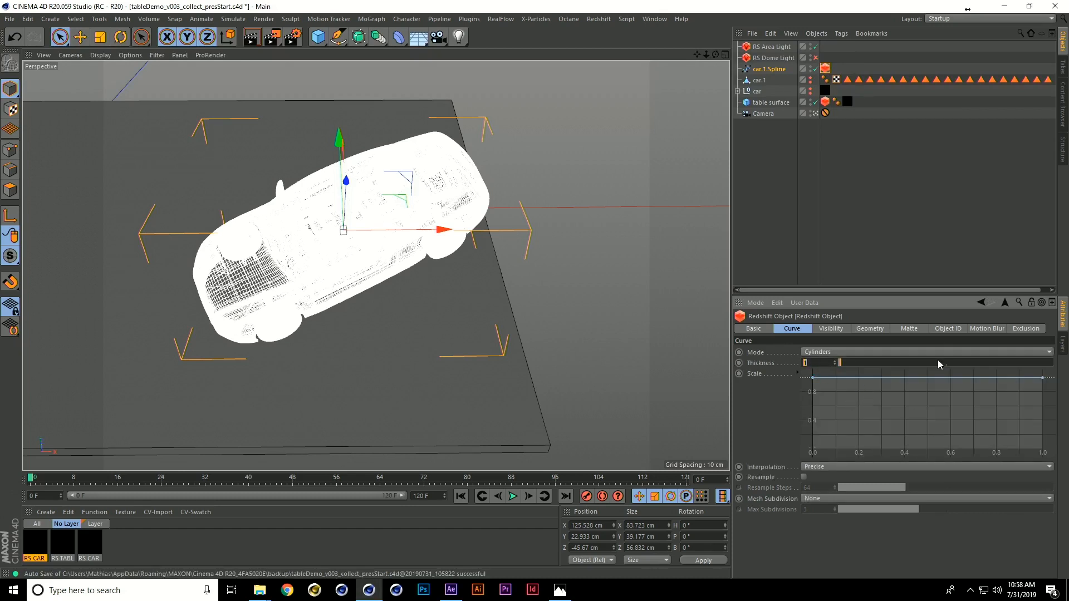
type("0.1")
key("Return")
left_click(890, 220)
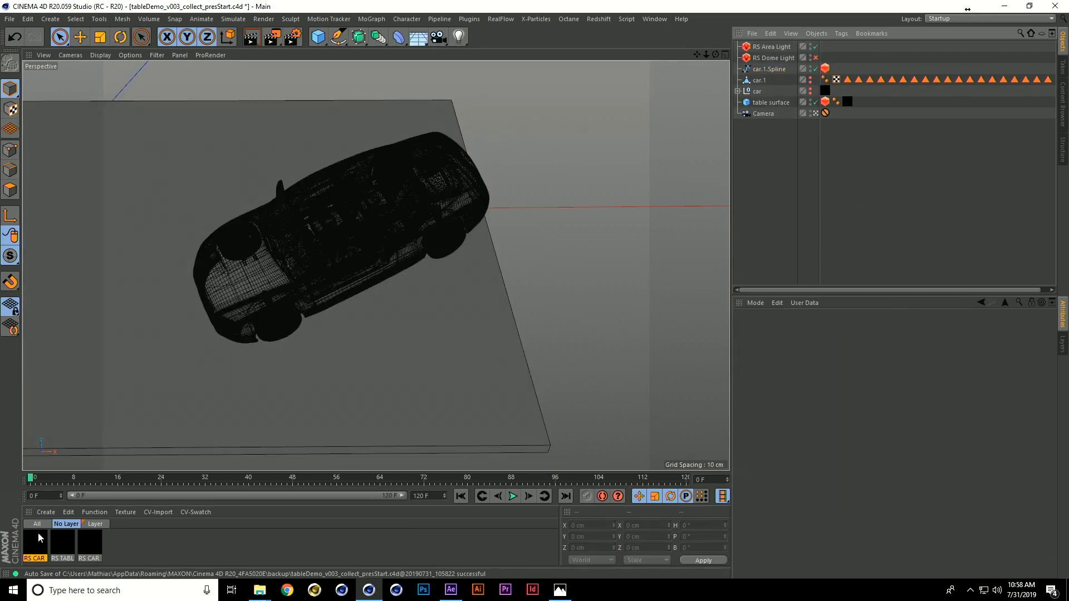
Step: Create a Redshift Incandescent material and assign it to the car.1.Spline object
left_click(45, 512)
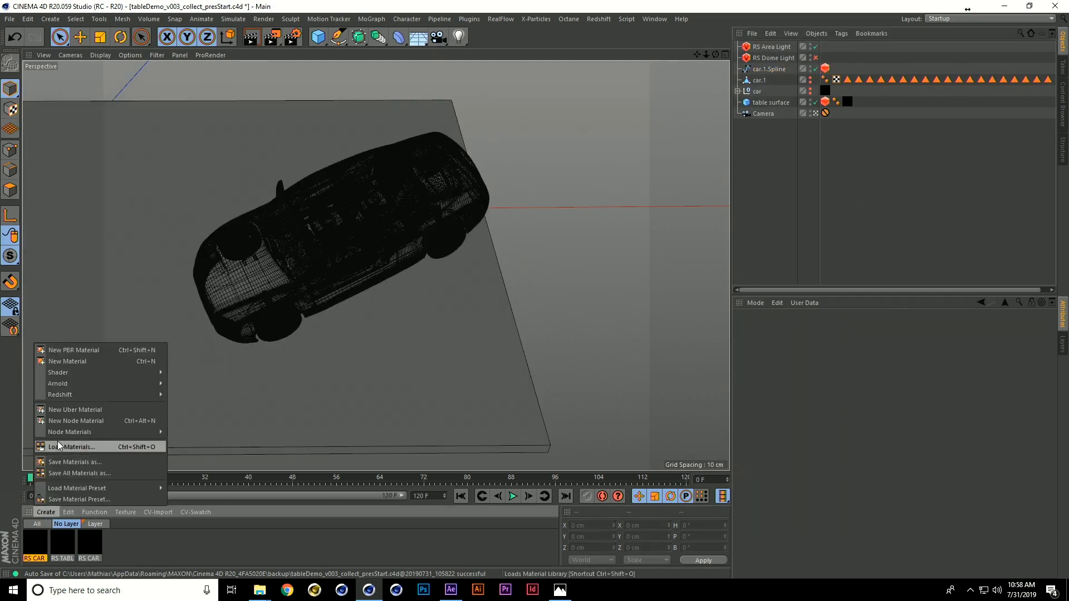
mouse_move(74, 395)
mouse_move(190, 396)
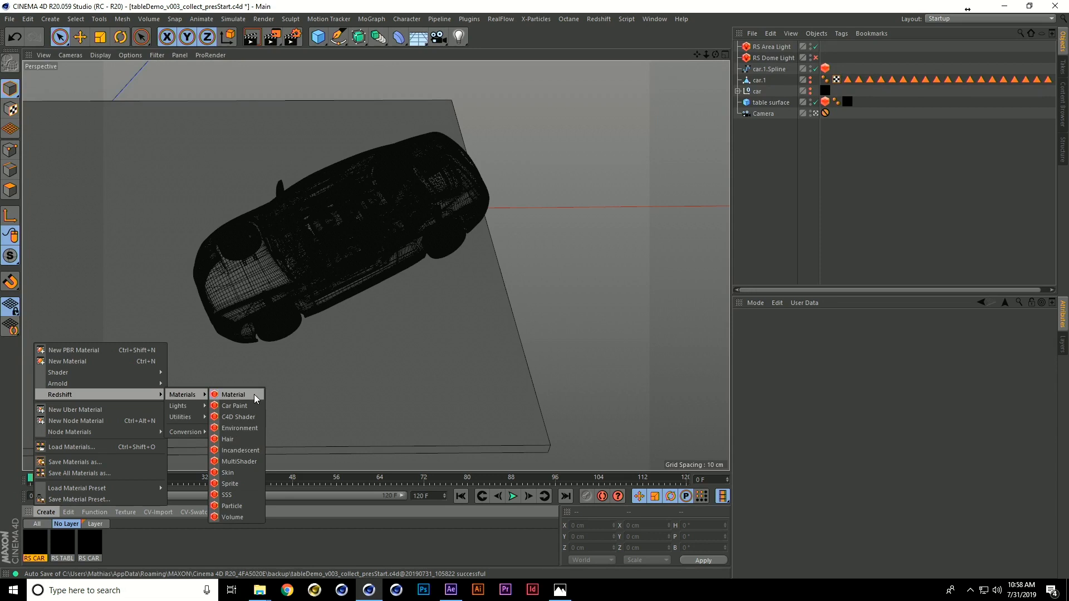
left_click(245, 450)
left_click_drag(33, 547, 775, 70)
left_click(869, 189)
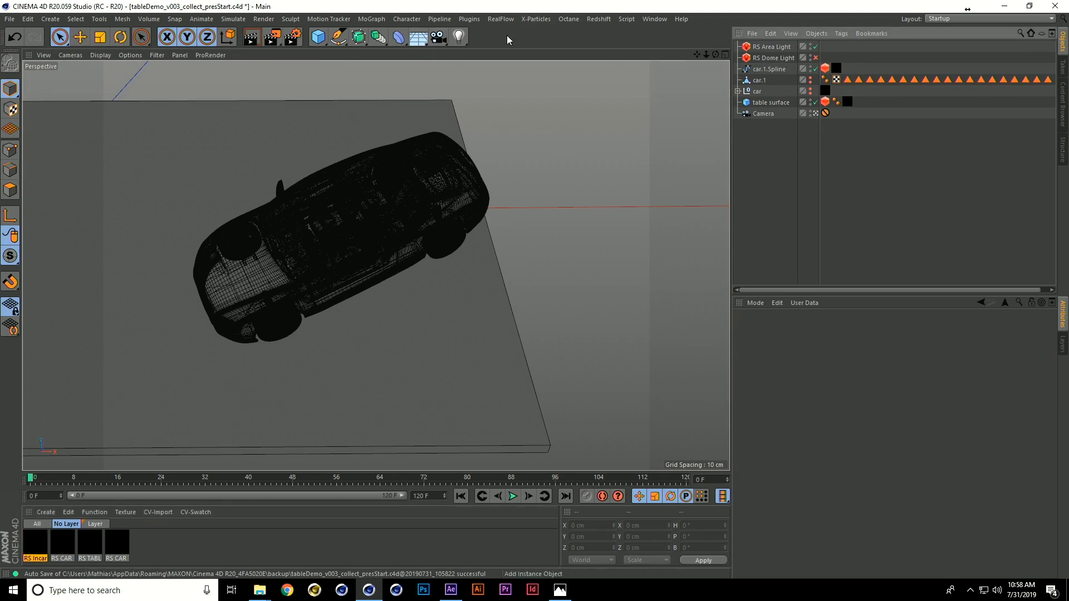
Step: Render the wireframe spline's Beauty pass in the Redshift RenderView, then close the render window
left_click(655, 19)
mouse_move(603, 21)
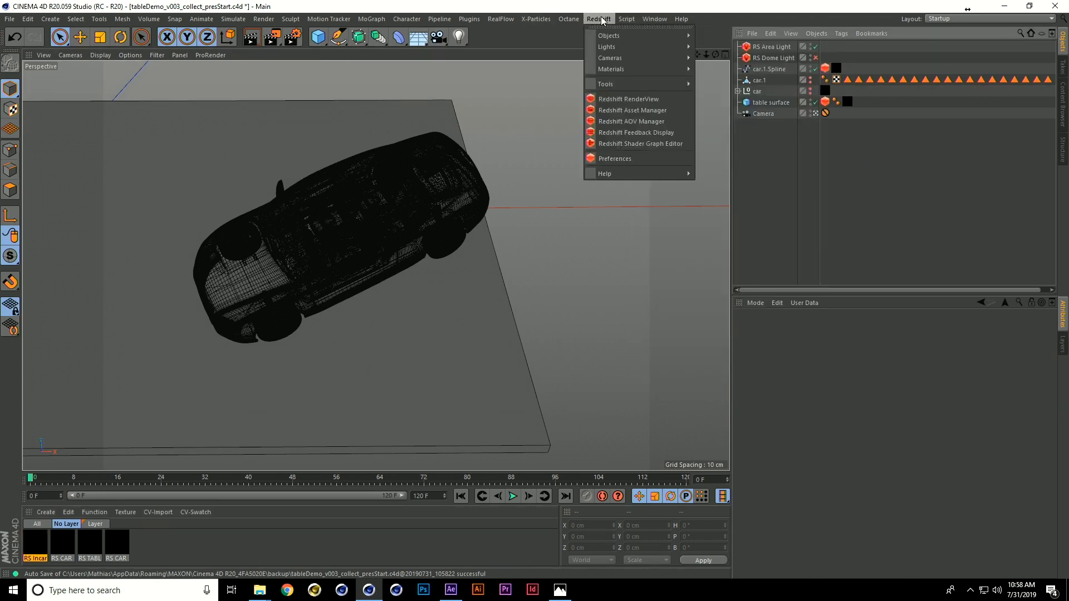
left_click(623, 99)
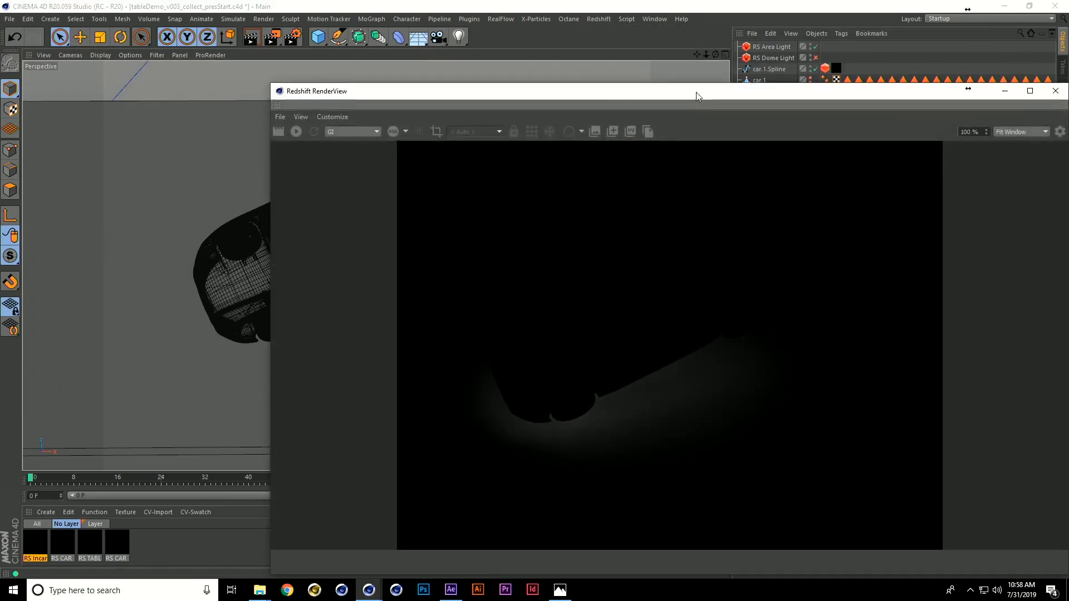
left_click_drag(692, 92, 496, 56)
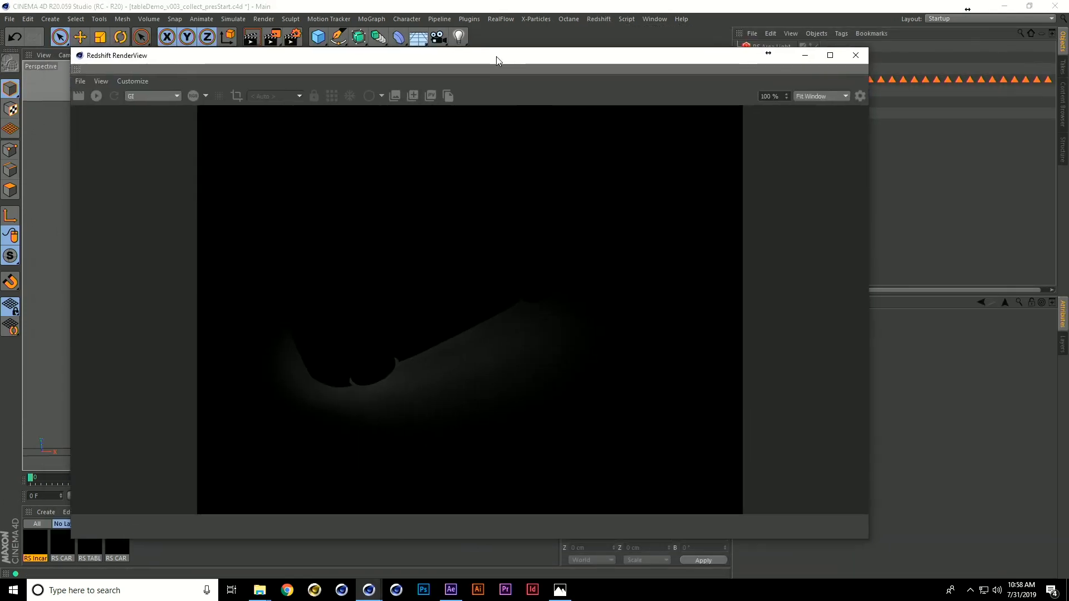
left_click(152, 96)
left_click(152, 105)
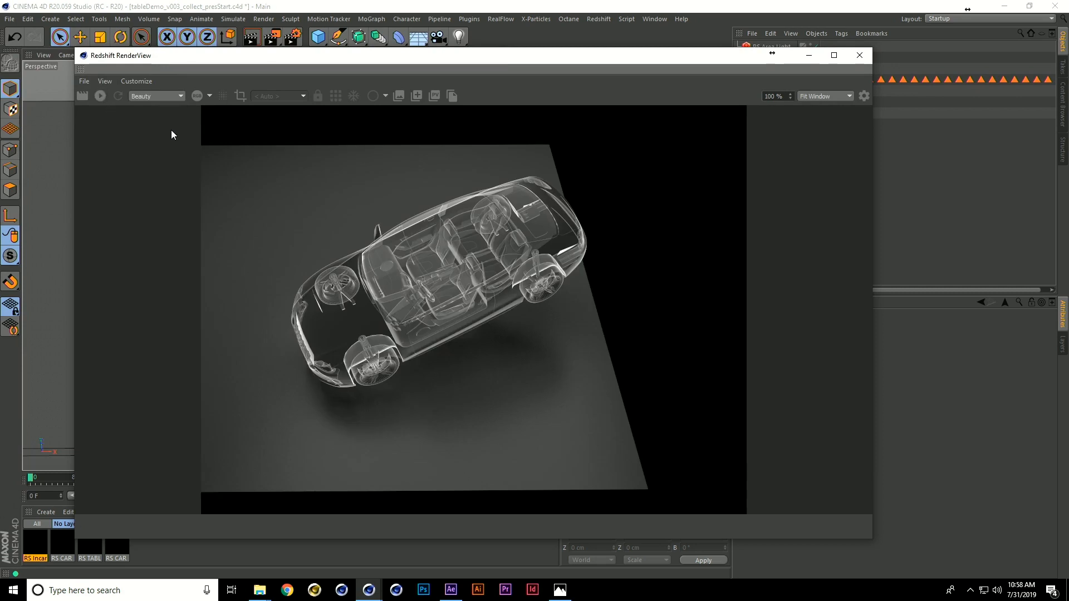
left_click(100, 95)
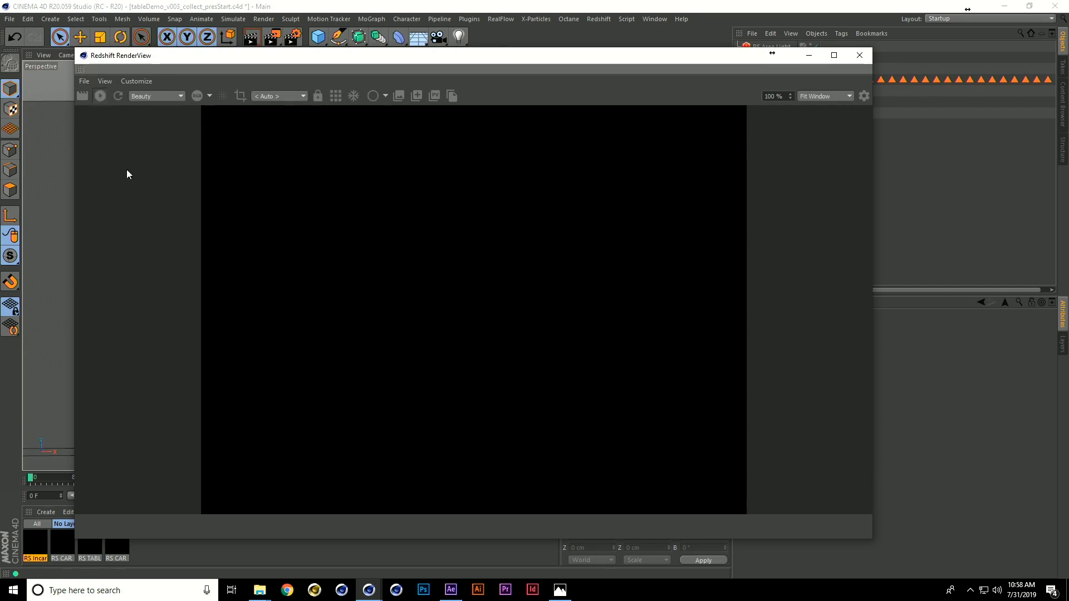
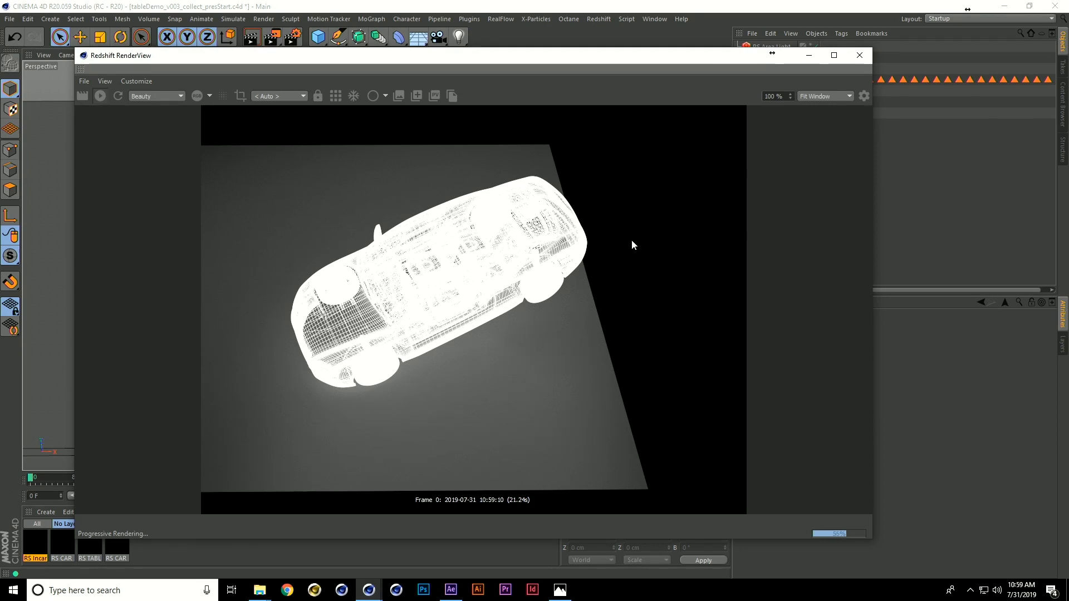
left_click(860, 55)
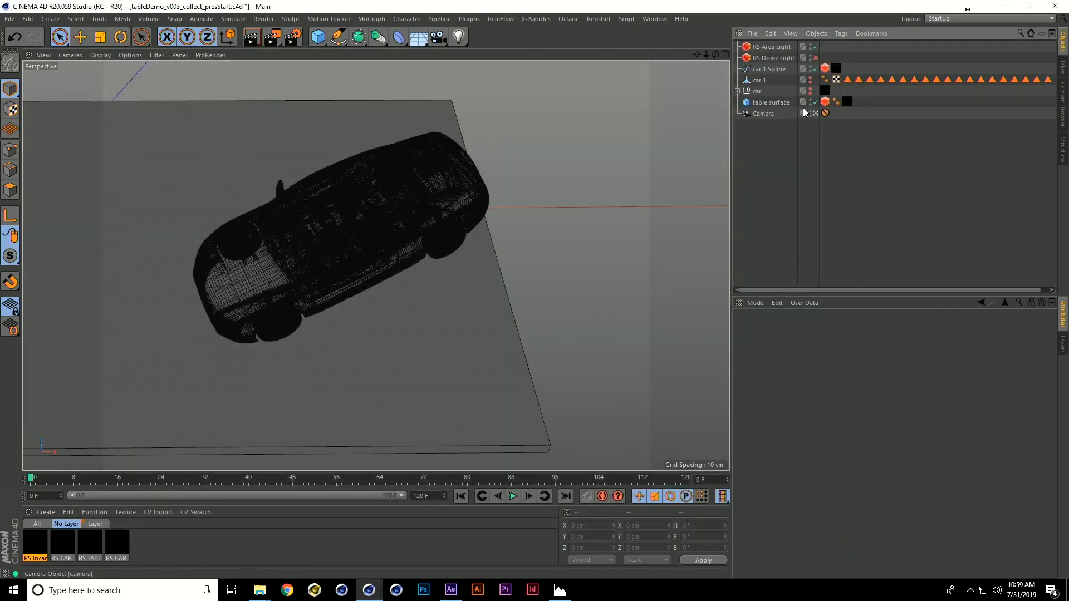
Step: Make the car.1 polygon object visible again and delete all of its polygon selection tags
left_click(811, 88)
left_click(847, 80)
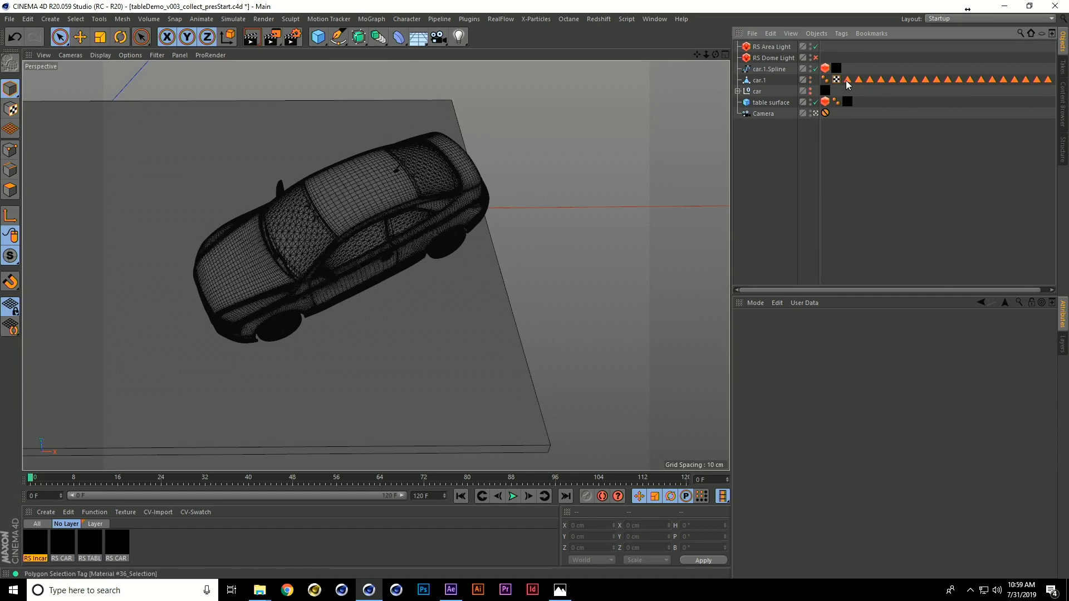
left_click_drag(856, 291, 980, 290)
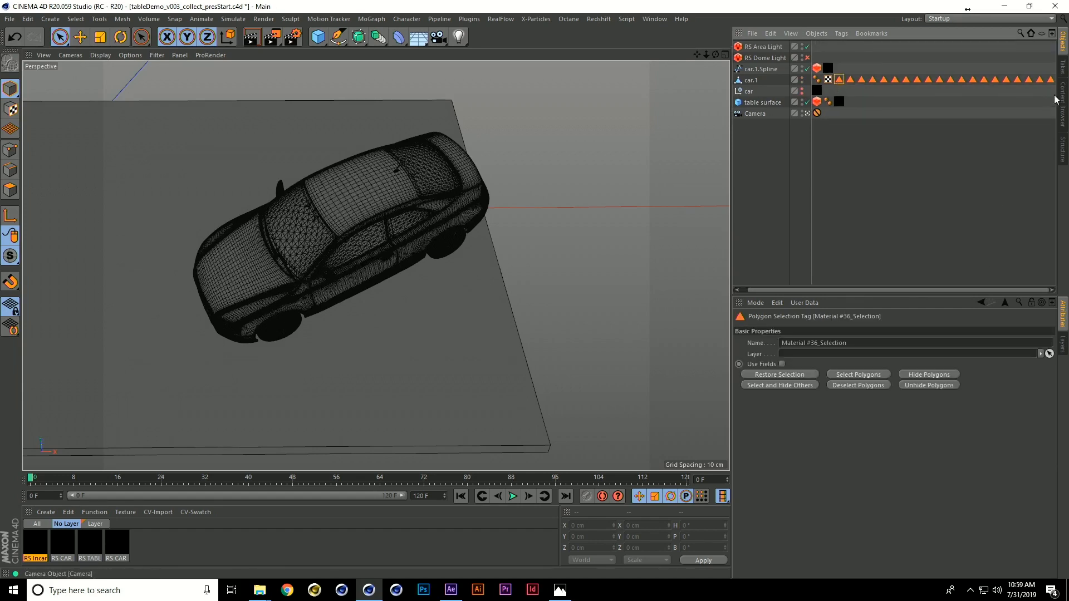
left_click(1051, 81, "shift")
key("Delete")
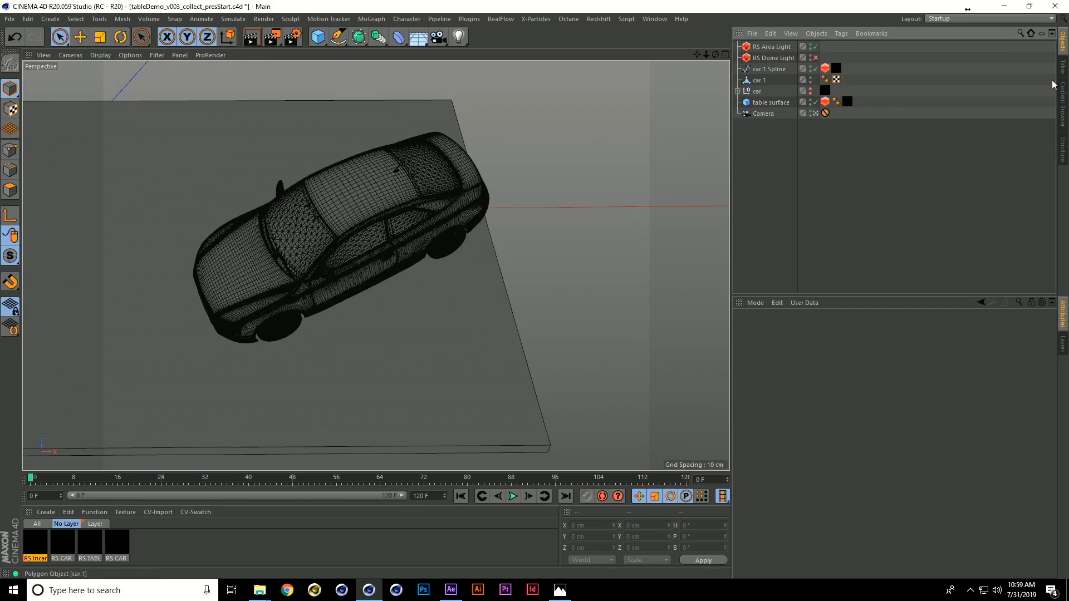
Step: Add a Redshift Object tag to the car.1 polygon object
left_click(758, 81)
left_click(898, 180)
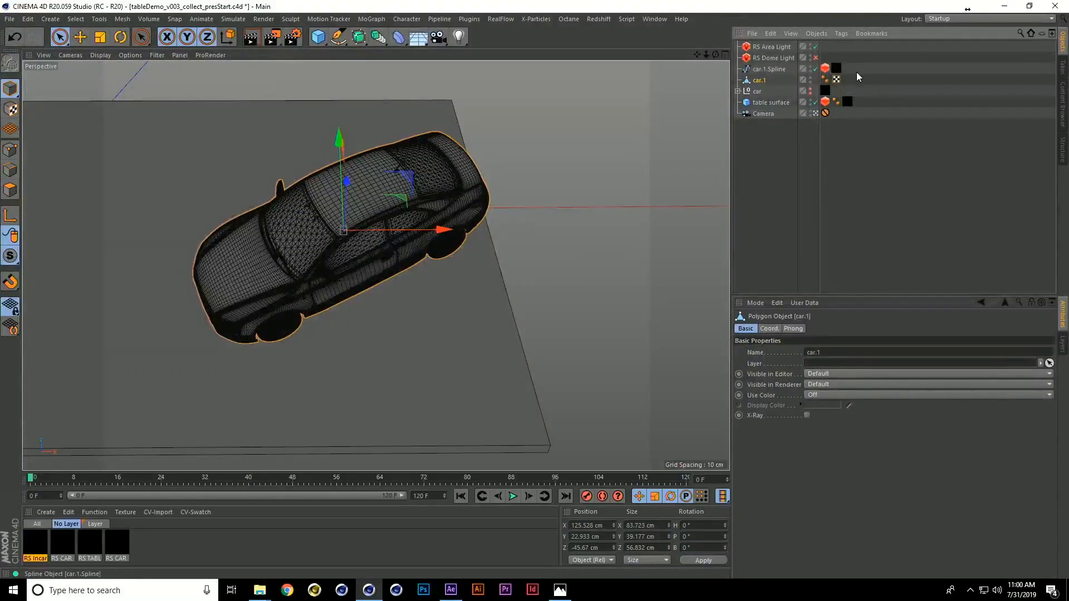
left_click(841, 34)
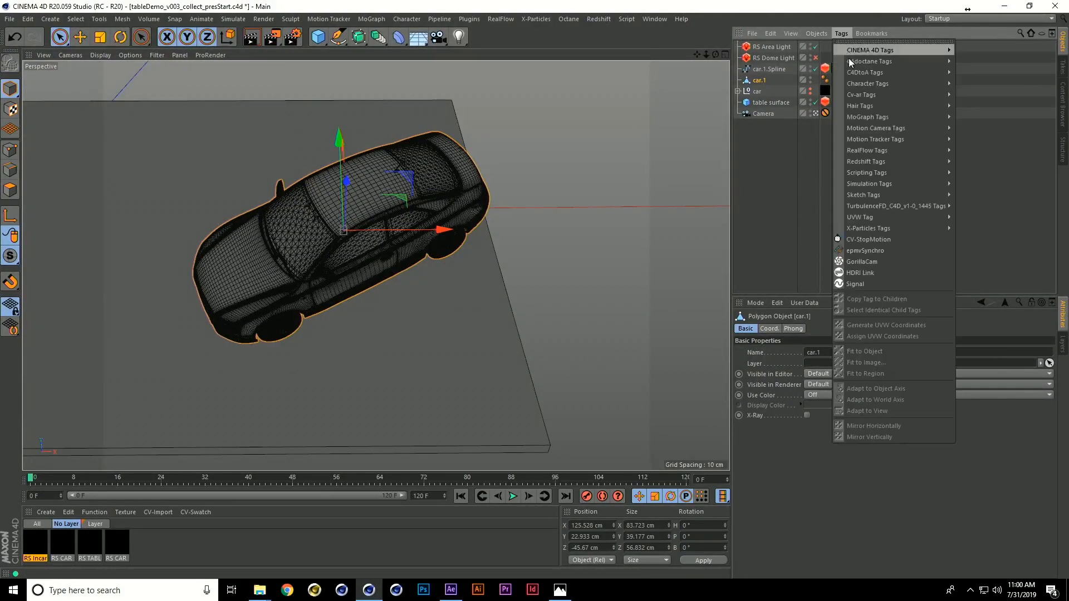
mouse_move(881, 162)
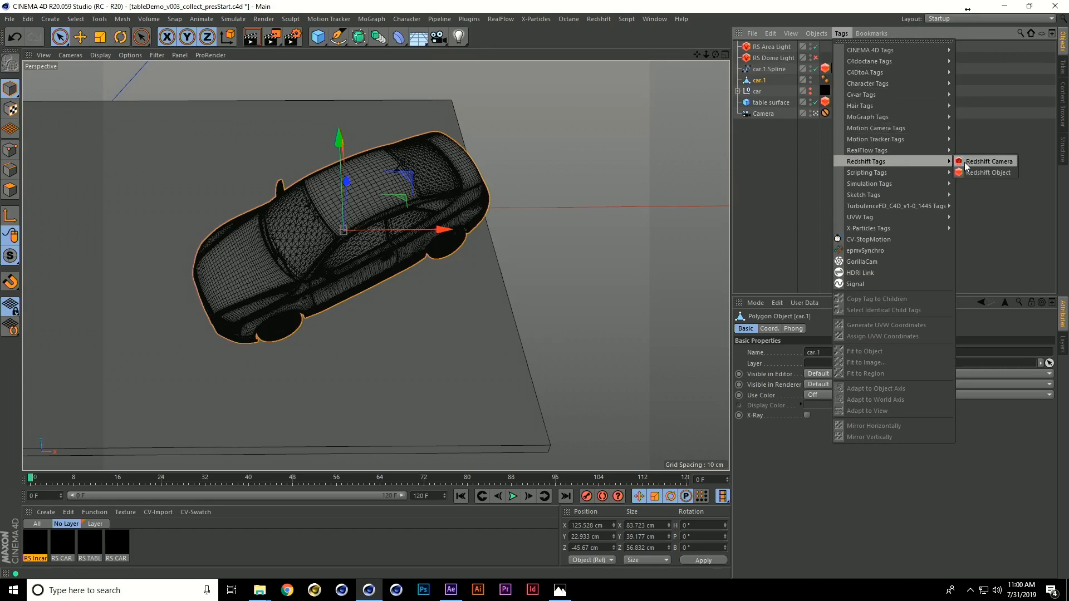
left_click(977, 169)
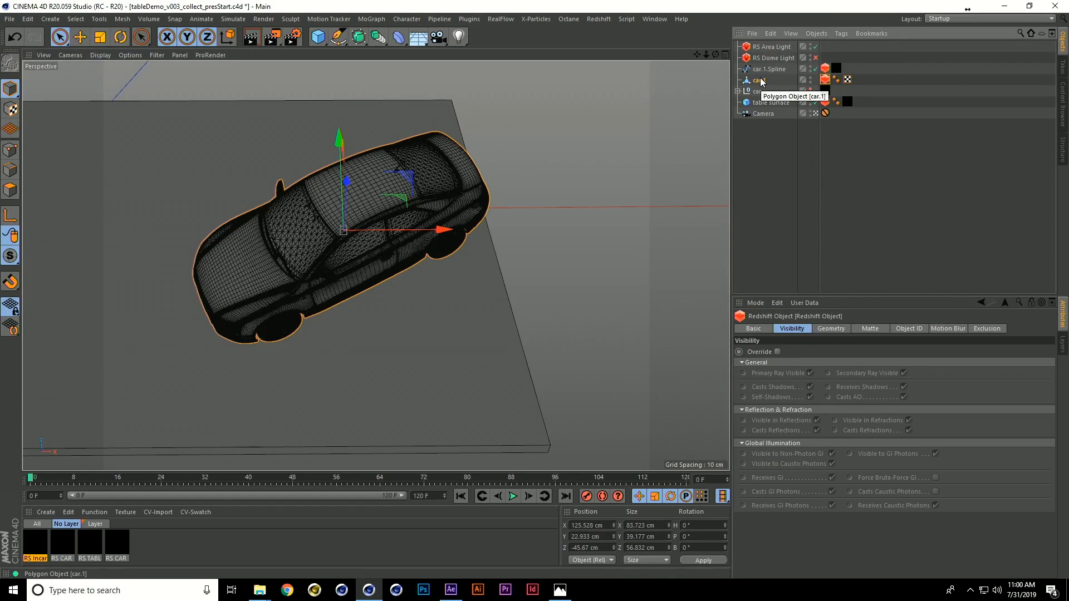
Step: Override and enable the Matte settings on car.1's Redshift Object tag and lower the matte Alpha
left_click(870, 330)
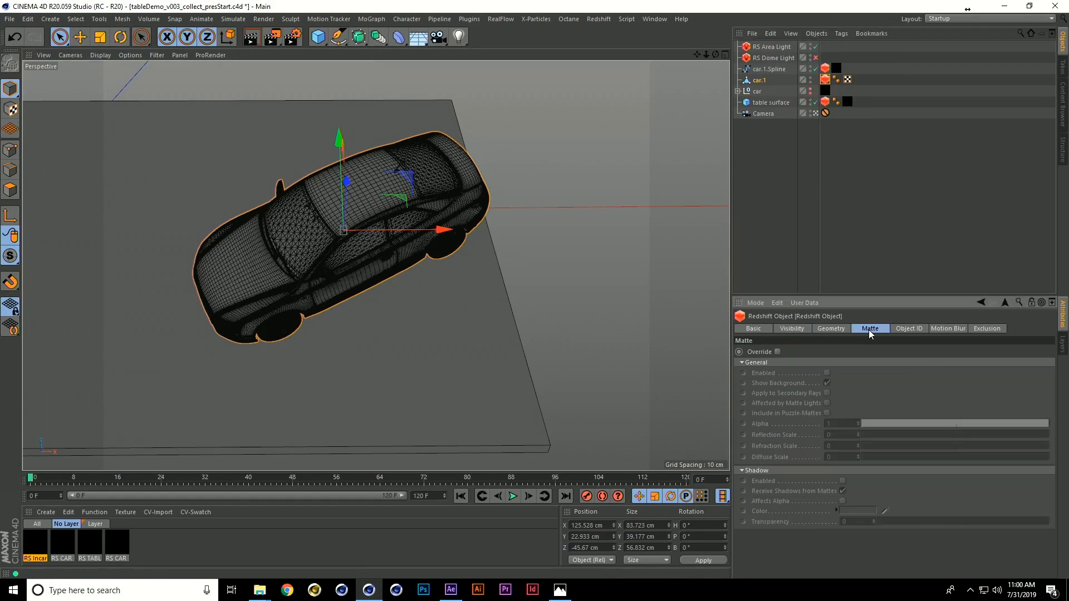
left_click(827, 373)
left_click_drag(945, 423, 877, 425)
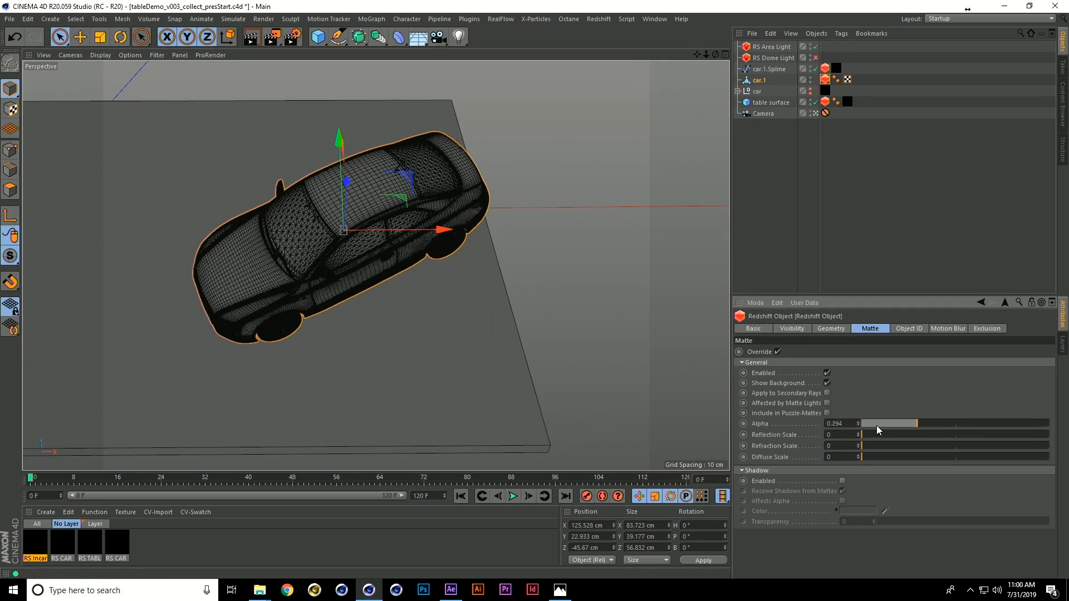
left_click(913, 178)
Step: Render the spline with the matte car in the Redshift RenderView to check the culled wireframe, then close the render window
left_click(599, 18)
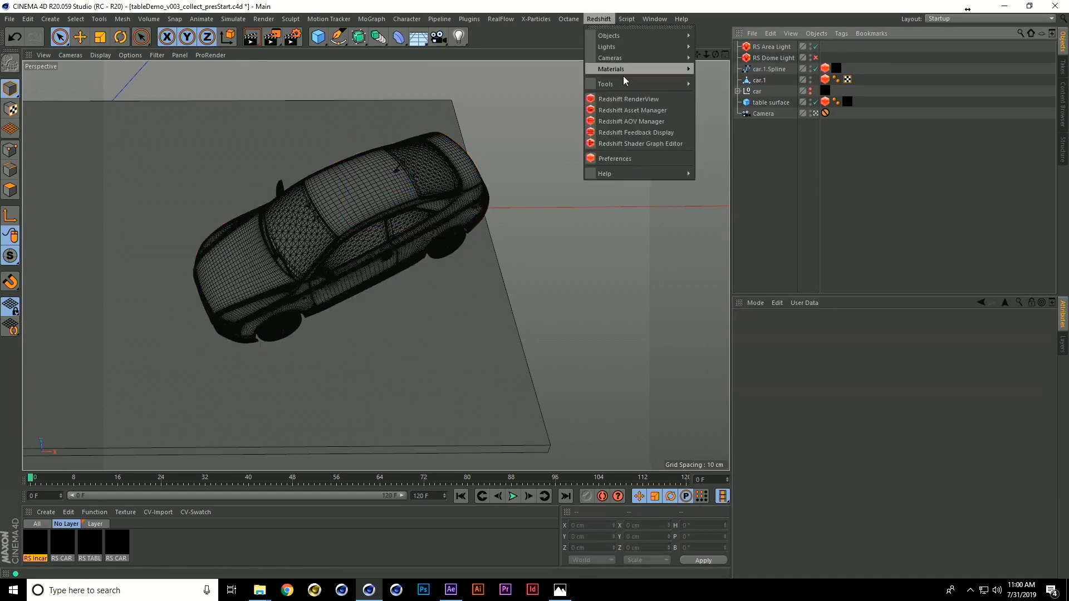
left_click(638, 99)
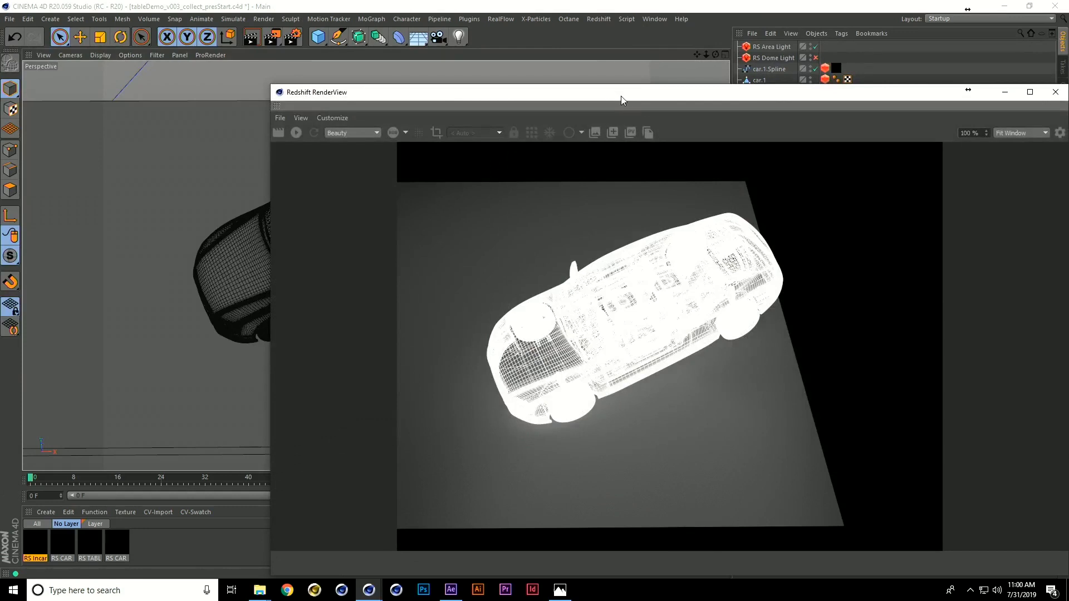
left_click_drag(621, 96, 495, 81)
left_click(166, 119)
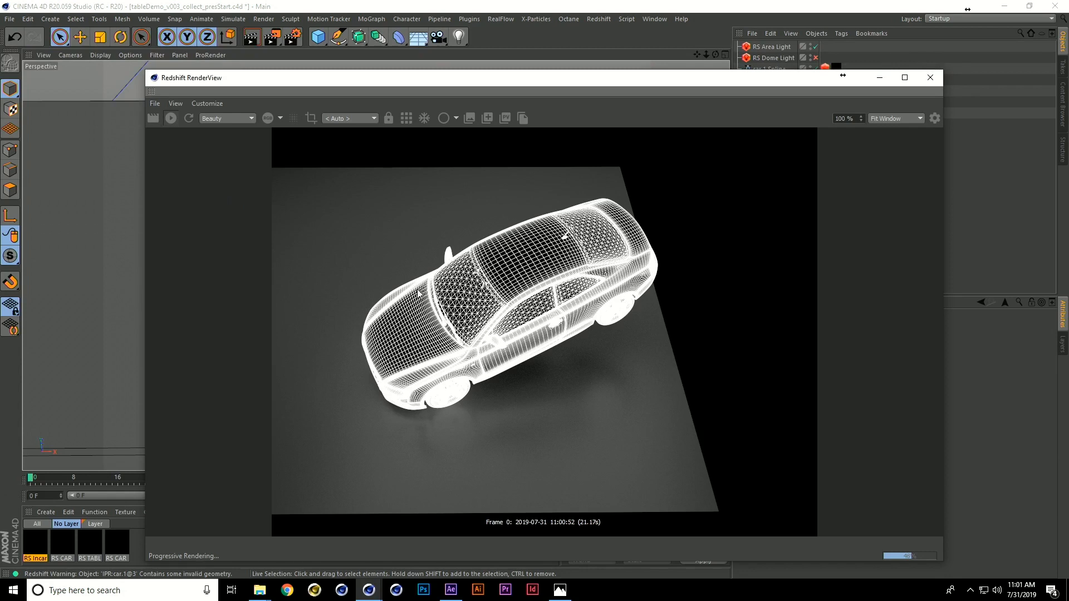
left_click(931, 78)
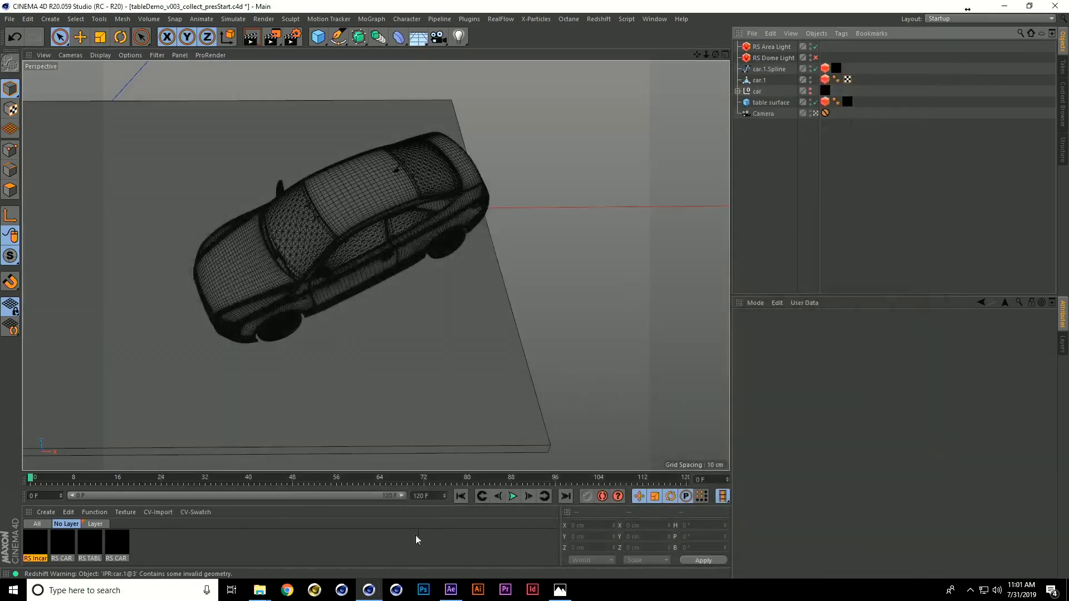
Step: Switch to After Effects and examine the car hologram up close in the MAIN_3 composition
left_click(454, 591)
left_click(170, 395)
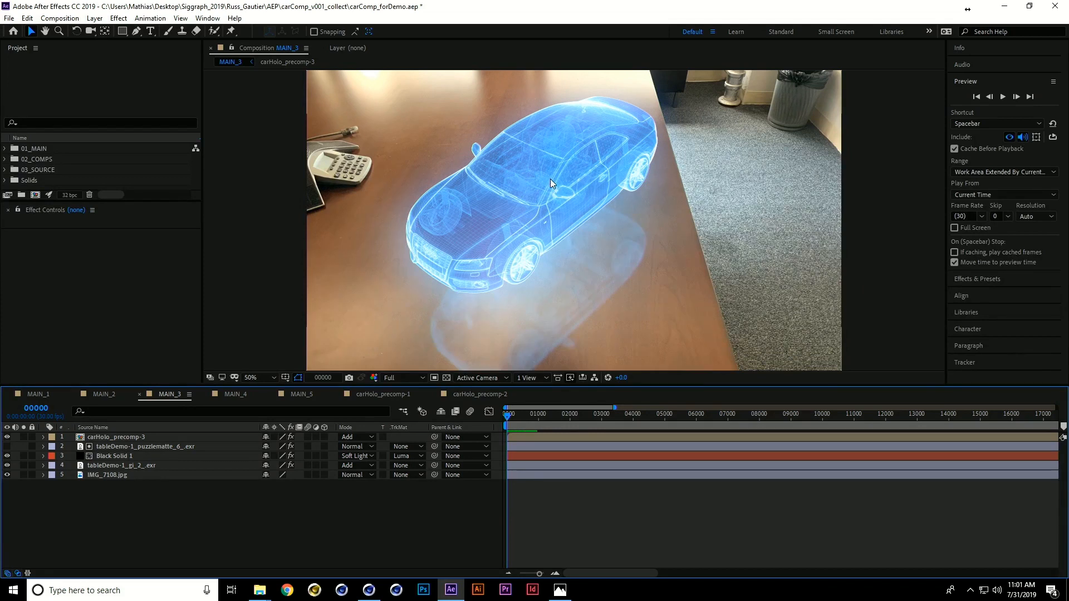
scroll(557, 194, "up", 2)
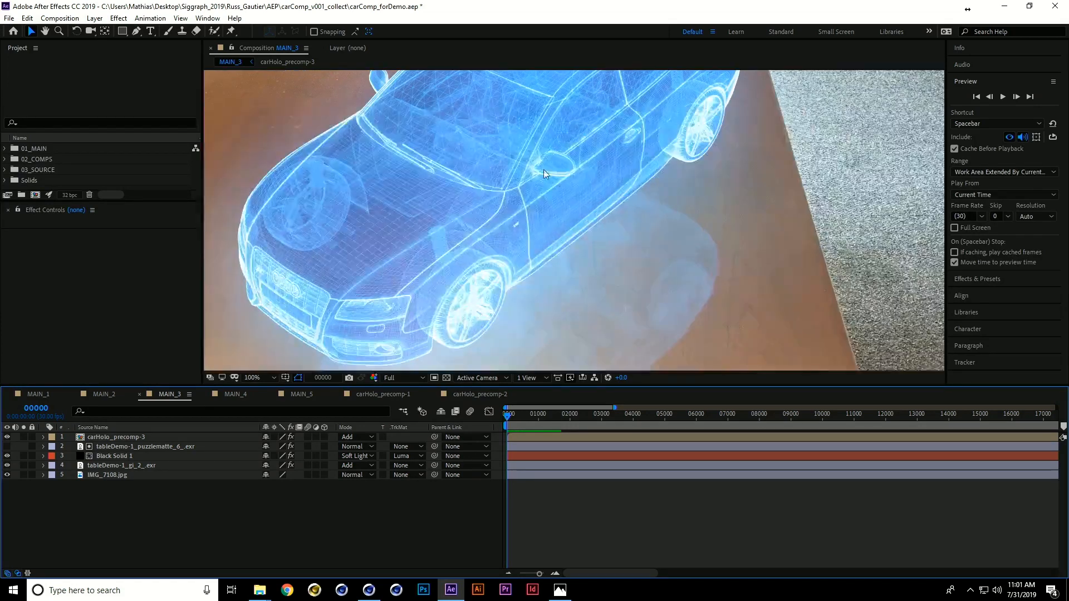
middle_click_drag(563, 148, 587, 212)
left_click(127, 525)
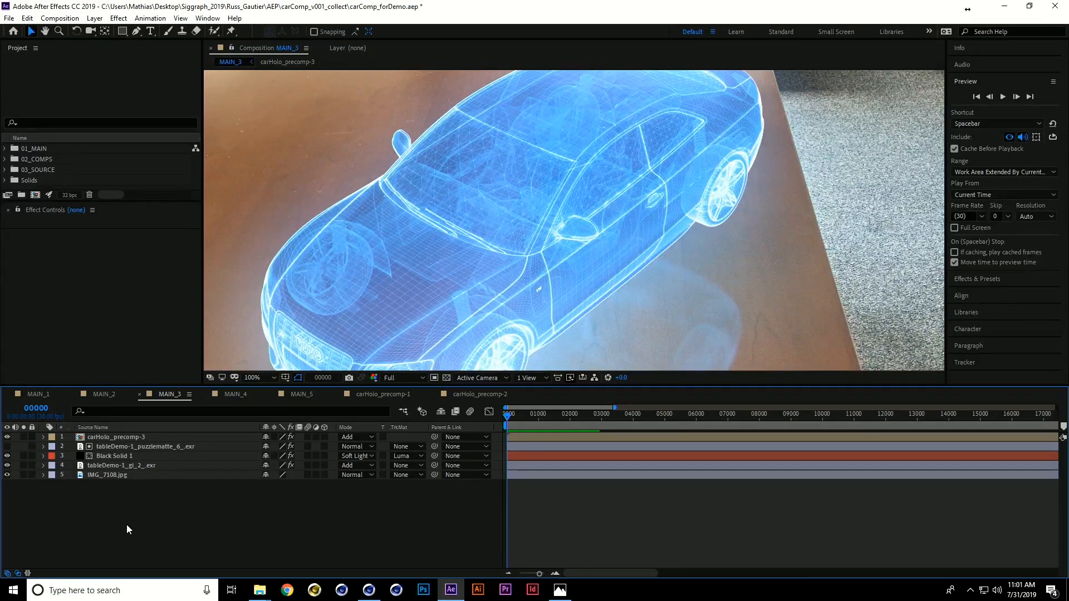
Step: Open carHolo_precomp-3 and solo the wireframe_cull_main and wireframe_main layers to compare them, then clear the solos
double_click(105, 438)
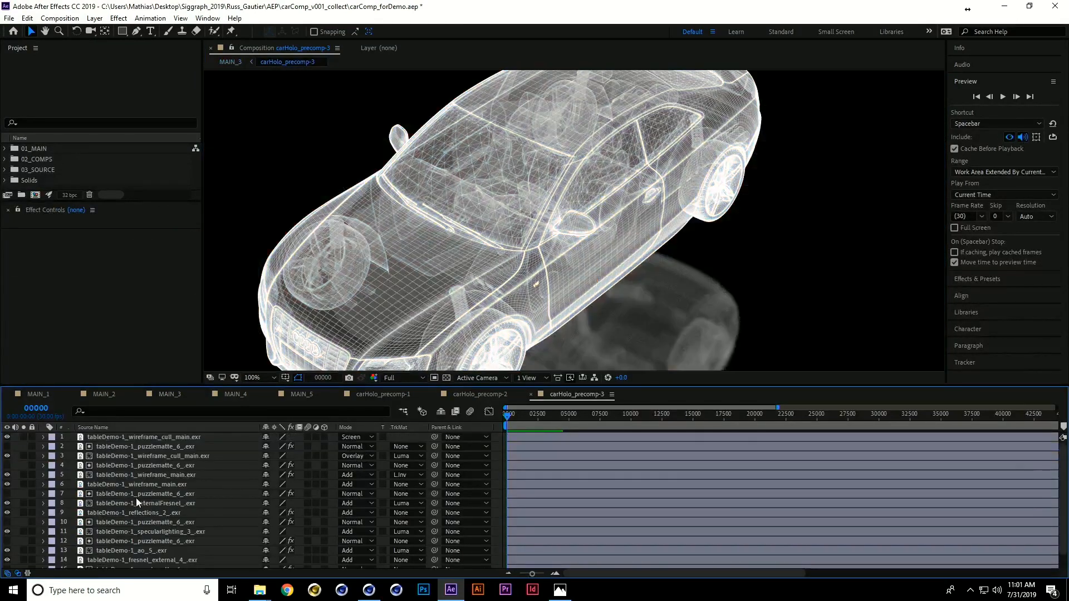
left_click(24, 438)
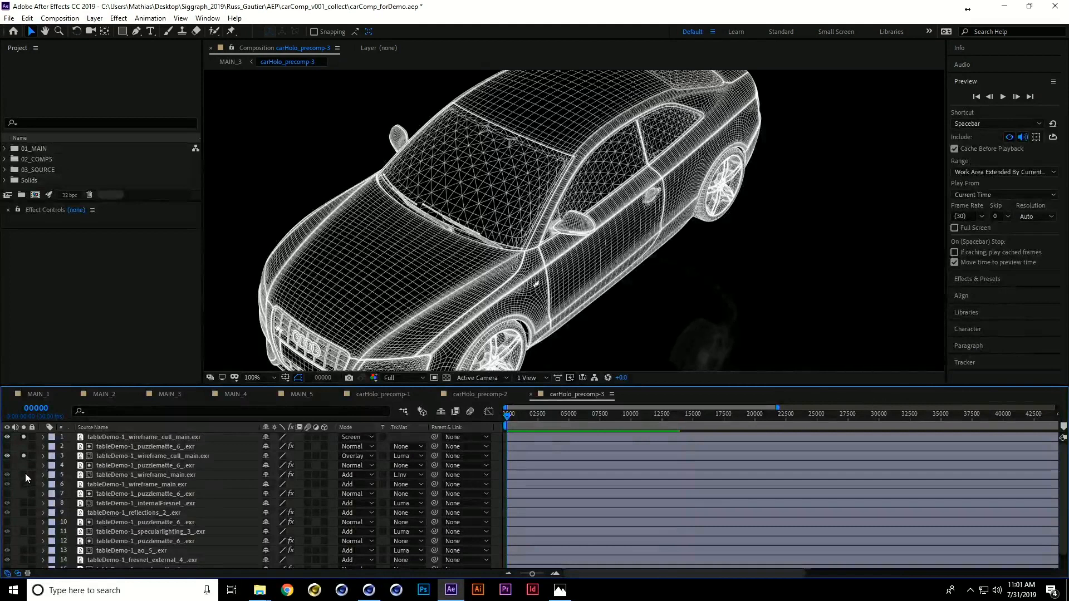
left_click(24, 484)
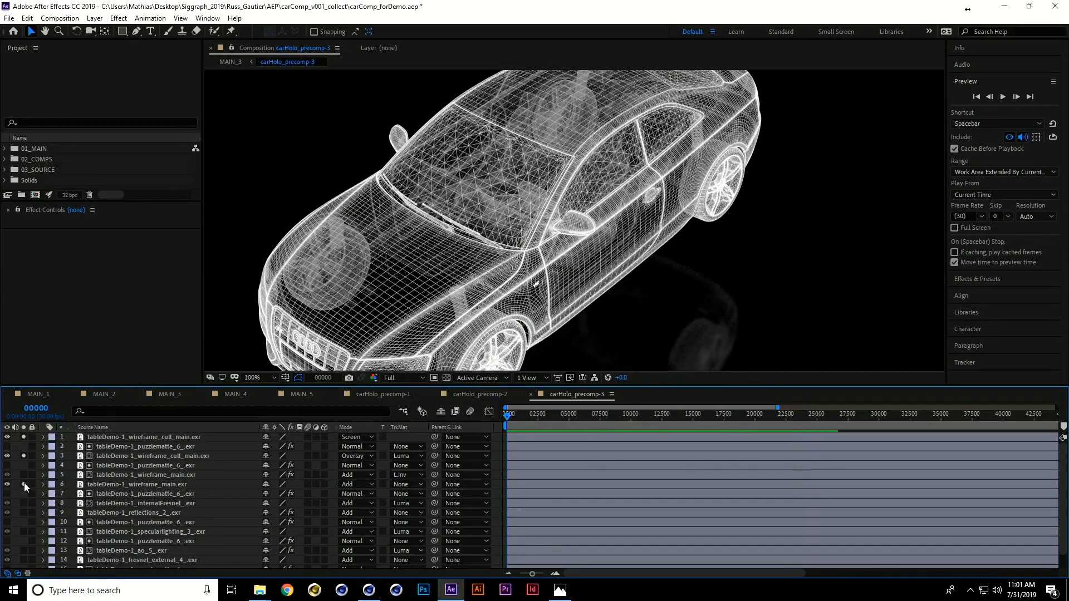
left_click_drag(24, 483, 23, 437)
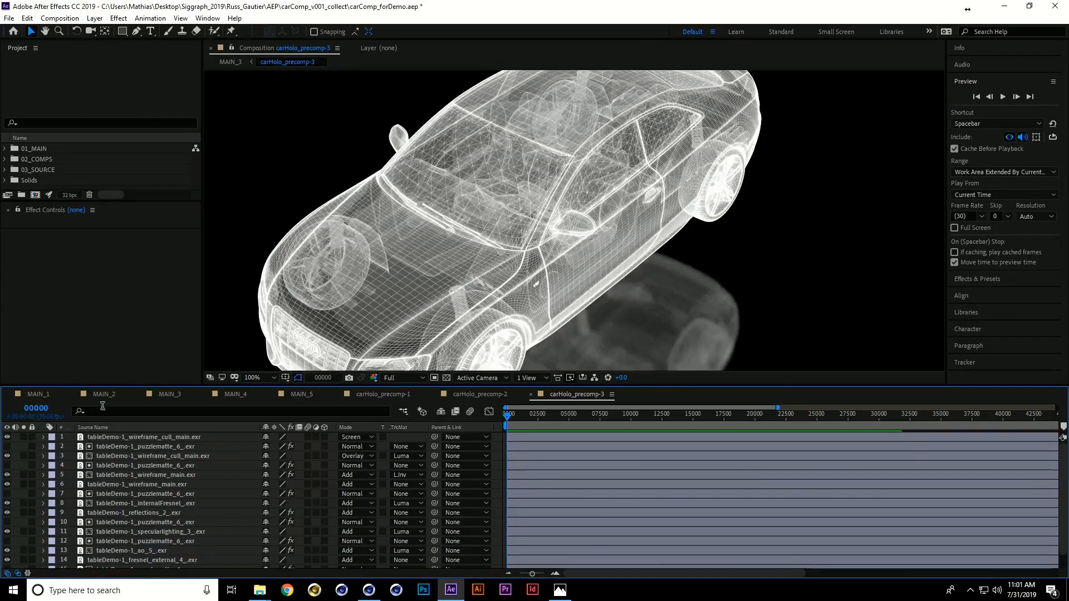
Step: Return to the MAIN_3 composition and view the whole hologram composite on the table
left_click(166, 396)
left_click(596, 524)
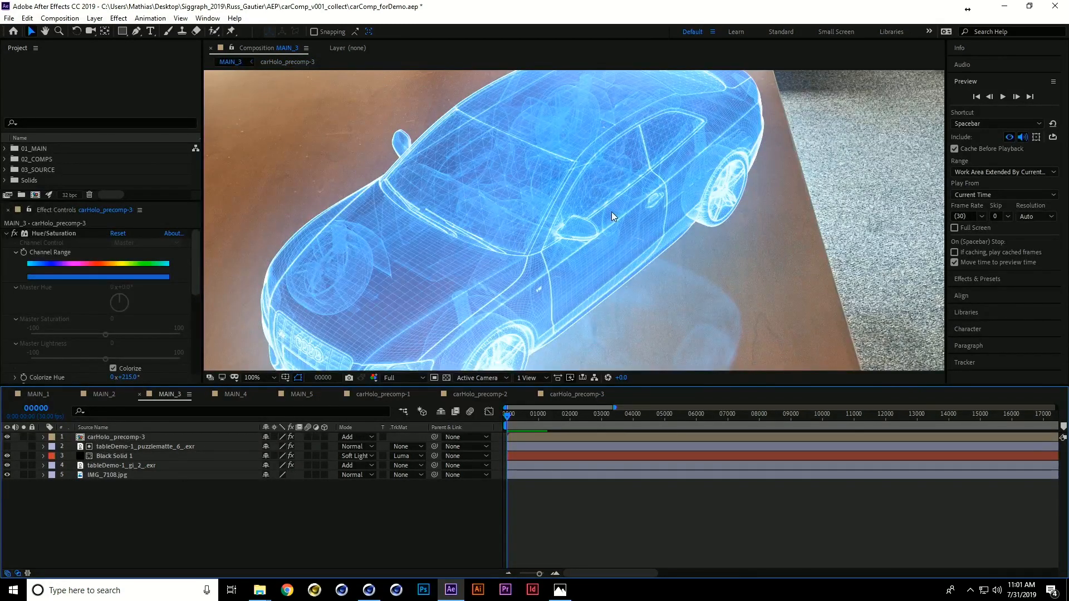
scroll(612, 212, "down", 2)
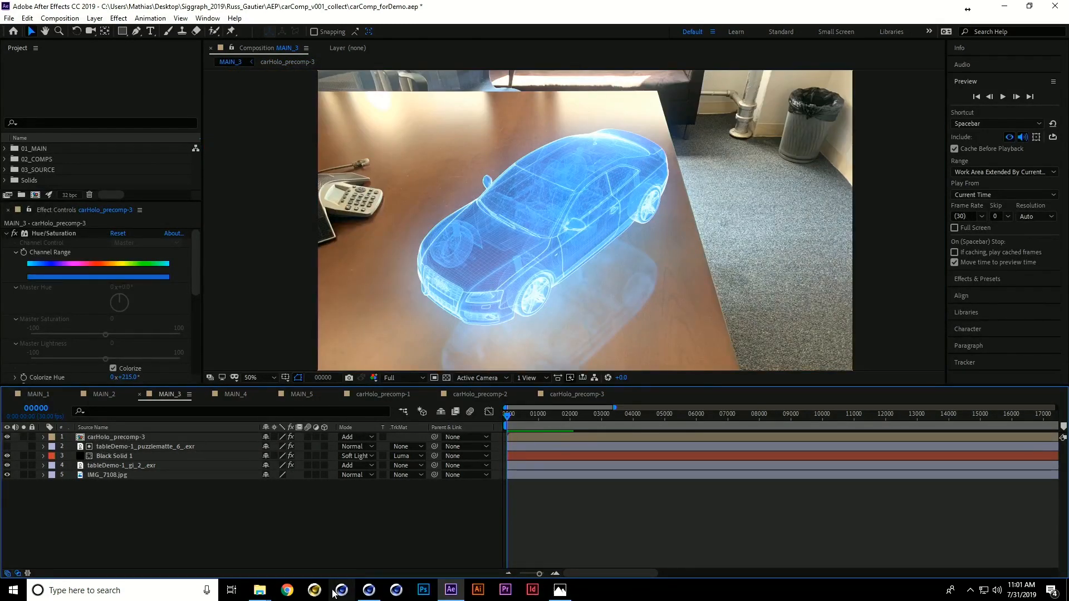
Step: Open the MAIN_3_anim_v001 video from the H264 folder and replay the animated car hologram
left_click(259, 590)
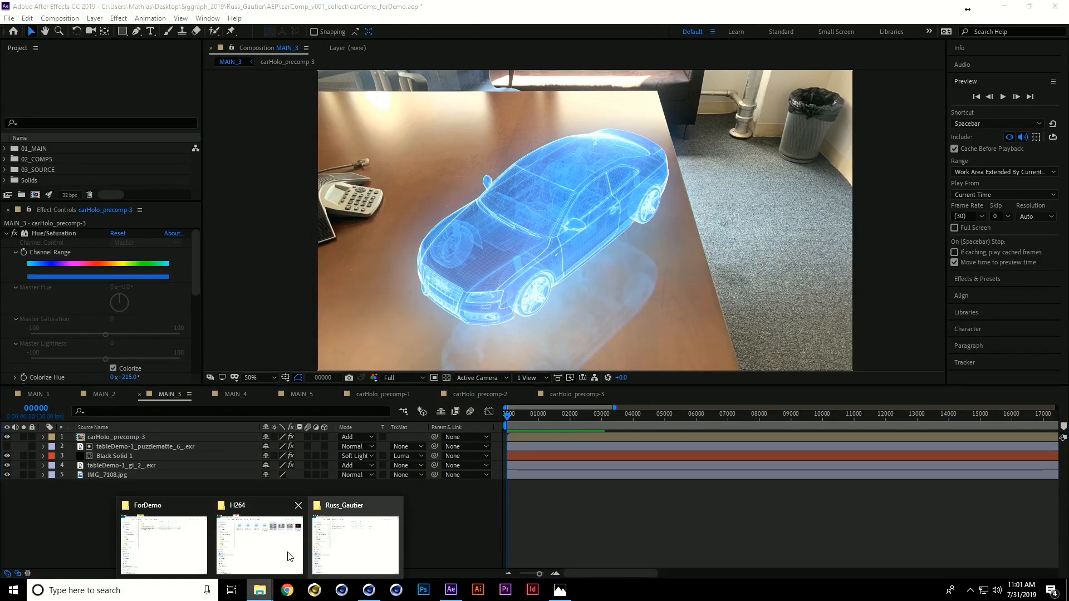
left_click(288, 556)
double_click(817, 128)
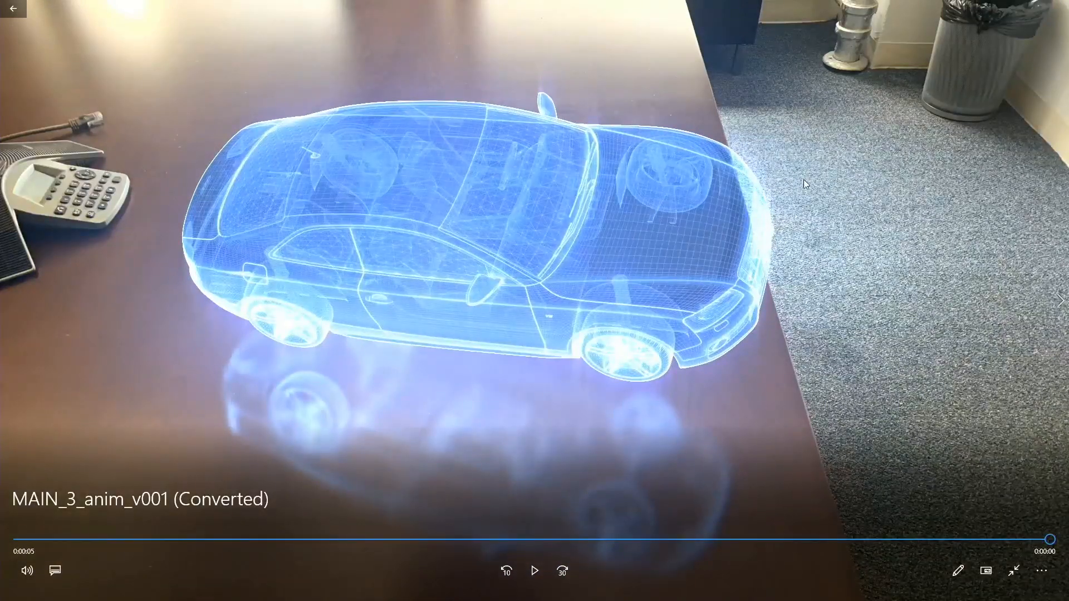
left_click(536, 572)
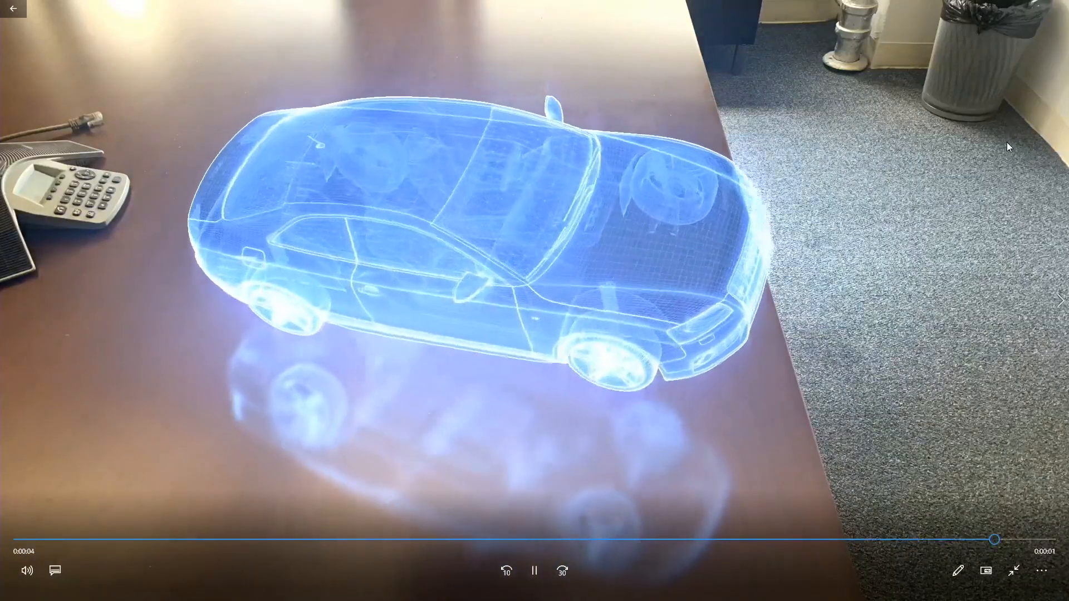
Step: Pause and close the MAIN_3_anim_v001 video, then return to the MAIN_3 composition in After Effects
left_click(536, 573)
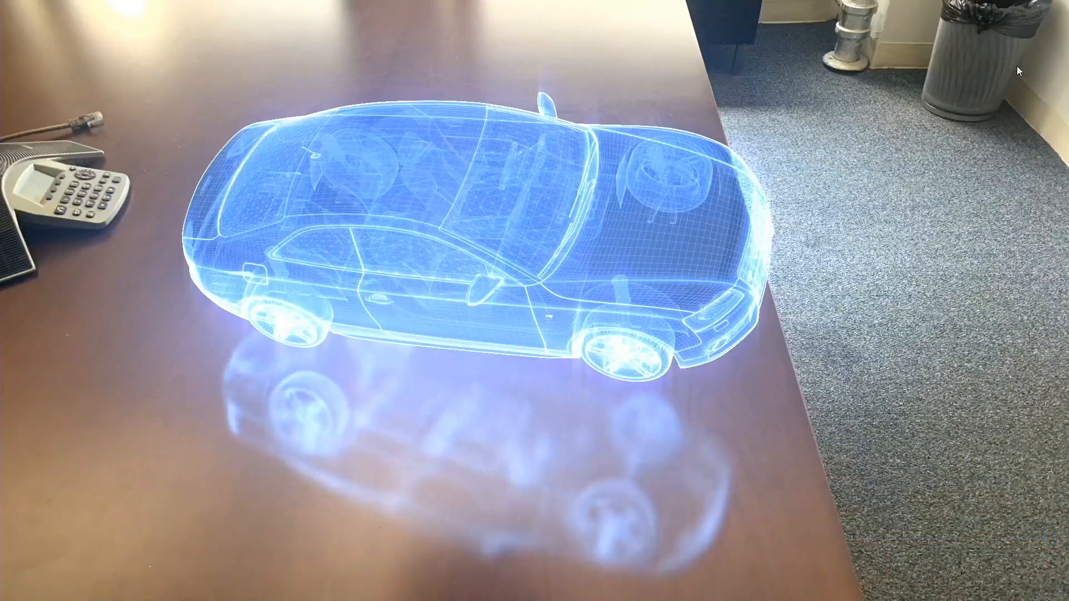
left_click(1013, 558)
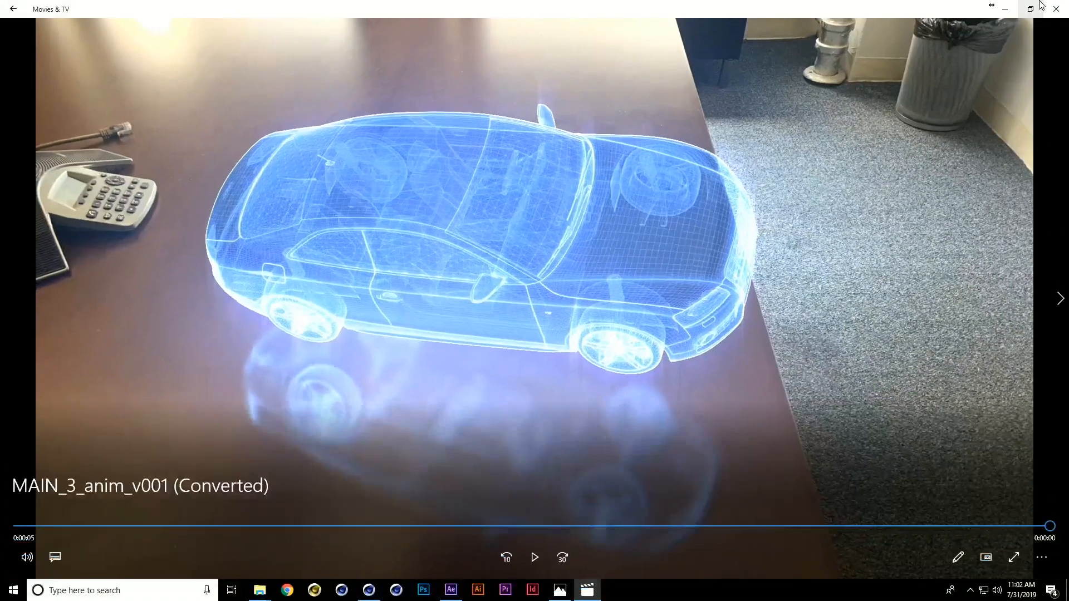
left_click(1056, 8)
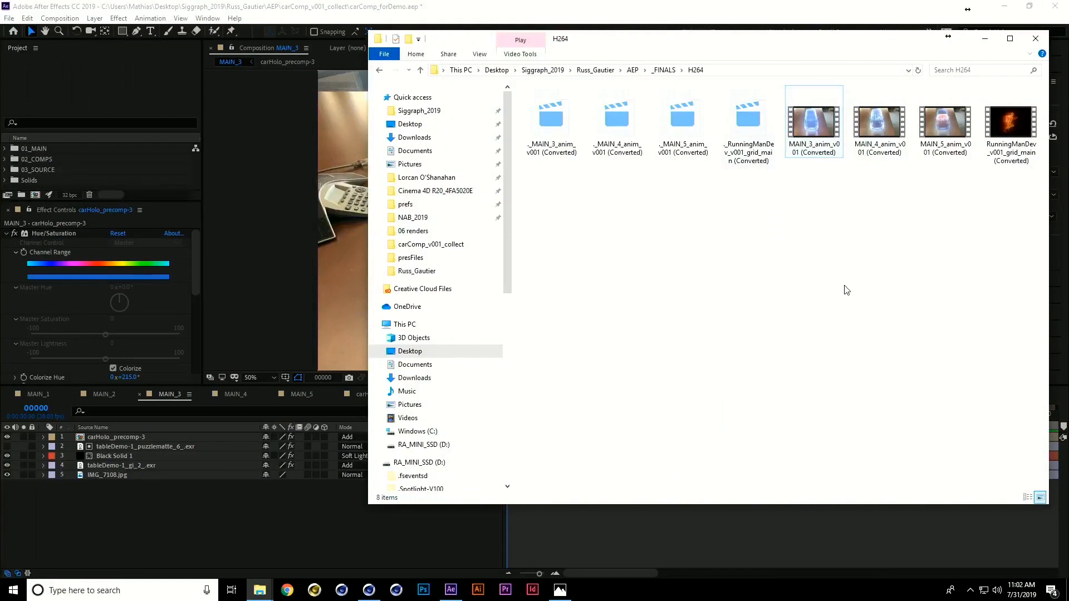
left_click(733, 543)
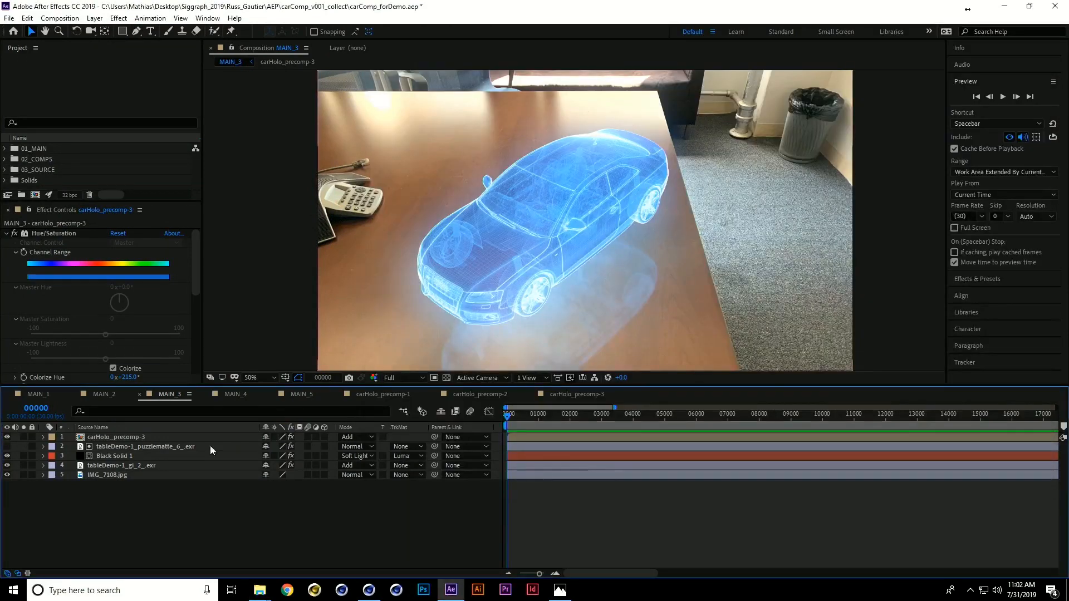
Step: Switch to the Cinema 4D tableDemo scene and disable the car.1.Spline object
left_click(369, 590)
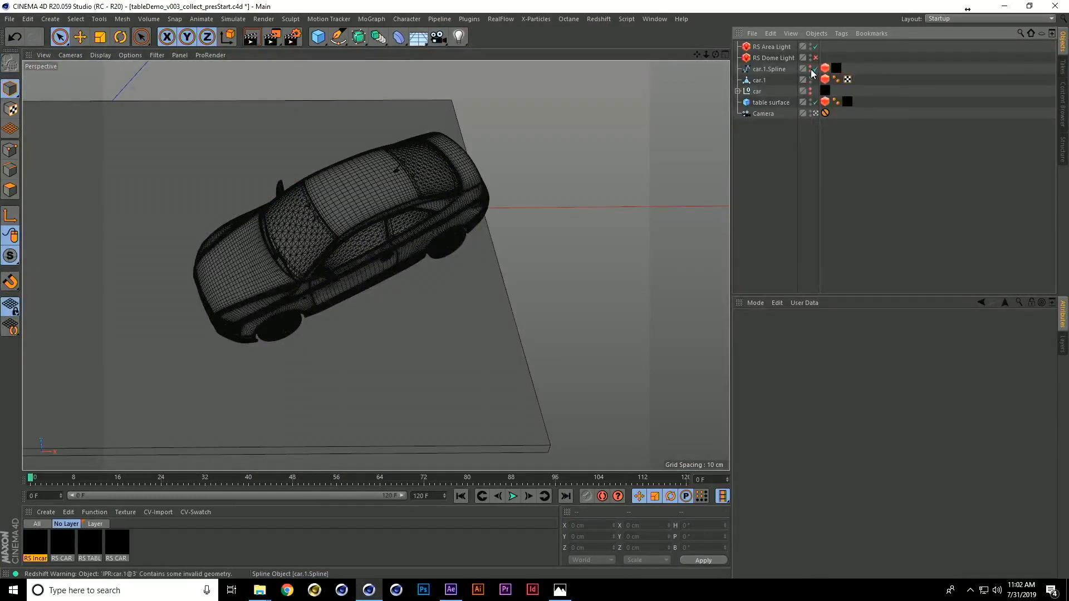
left_click(813, 70)
left_click(761, 80)
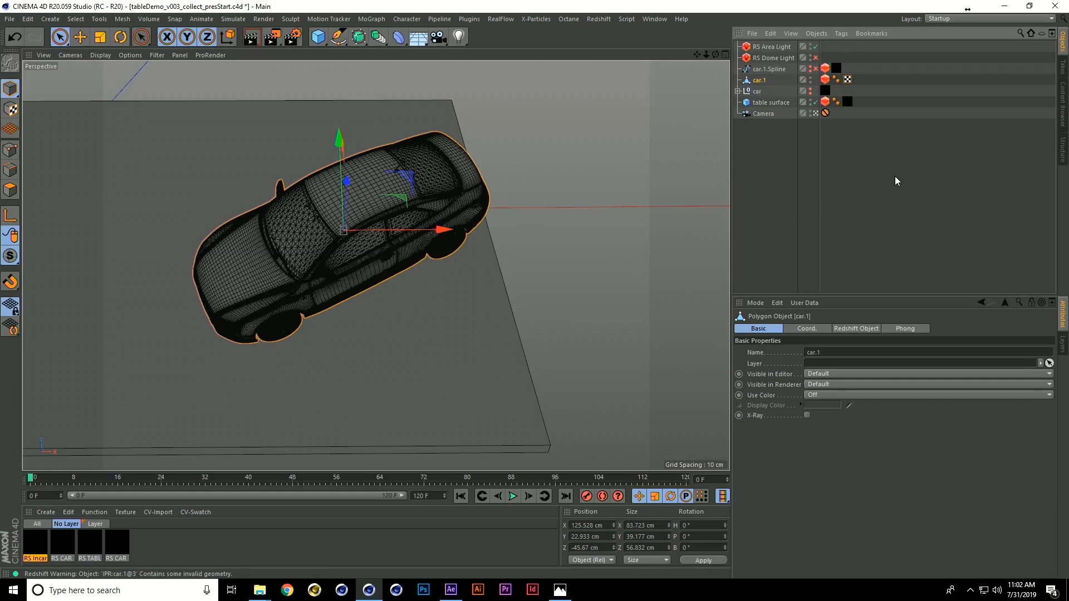
left_click(894, 174)
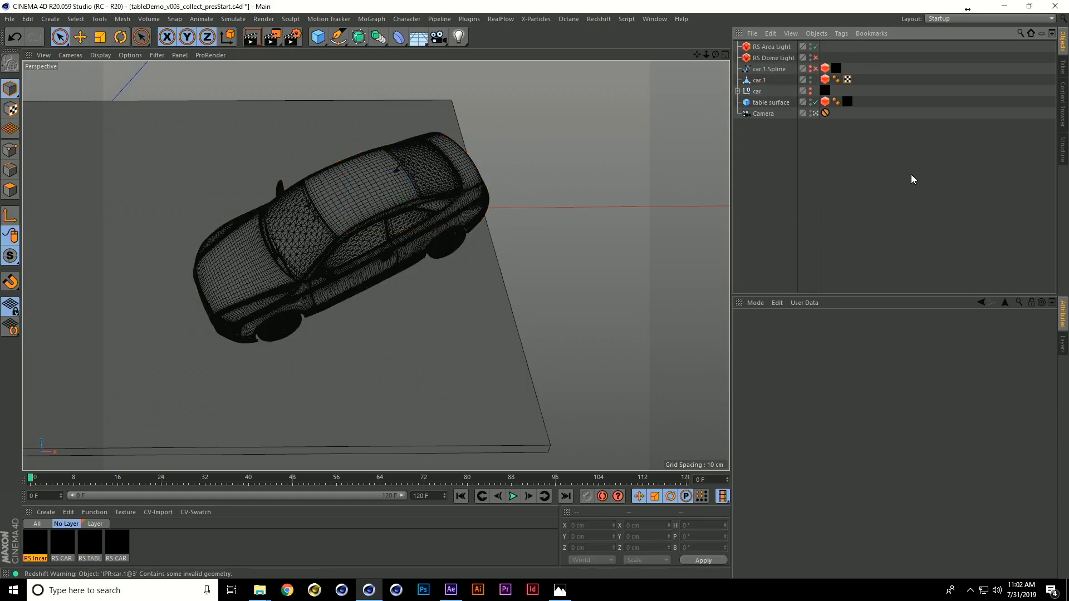
Step: Add a MoGraph Matrix object and place it directly above car.1.Spline in the object hierarchy
left_click(599, 19)
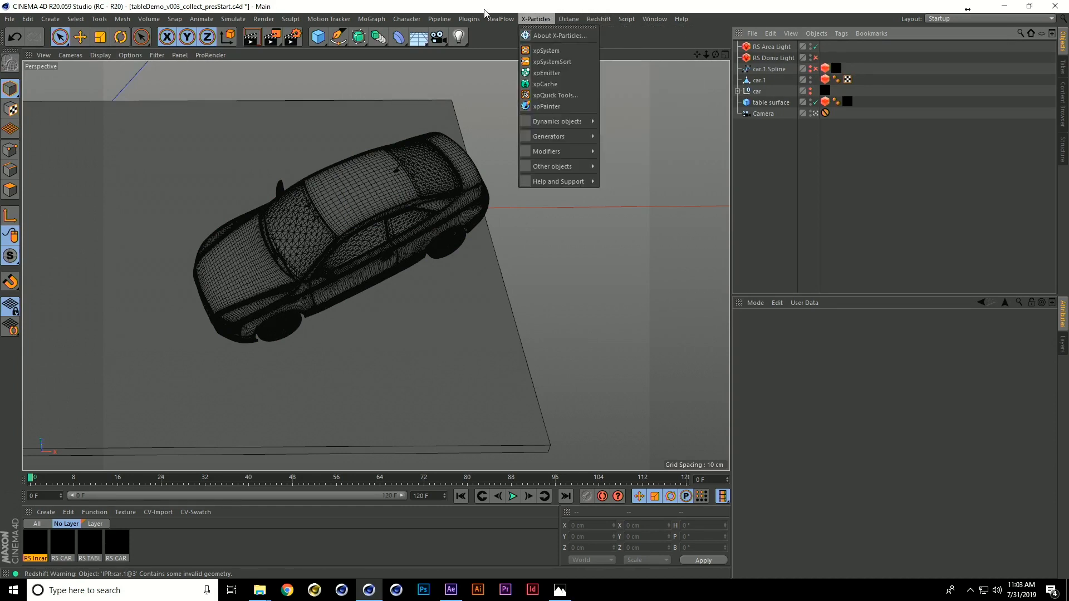
mouse_move(336, 21)
mouse_move(372, 21)
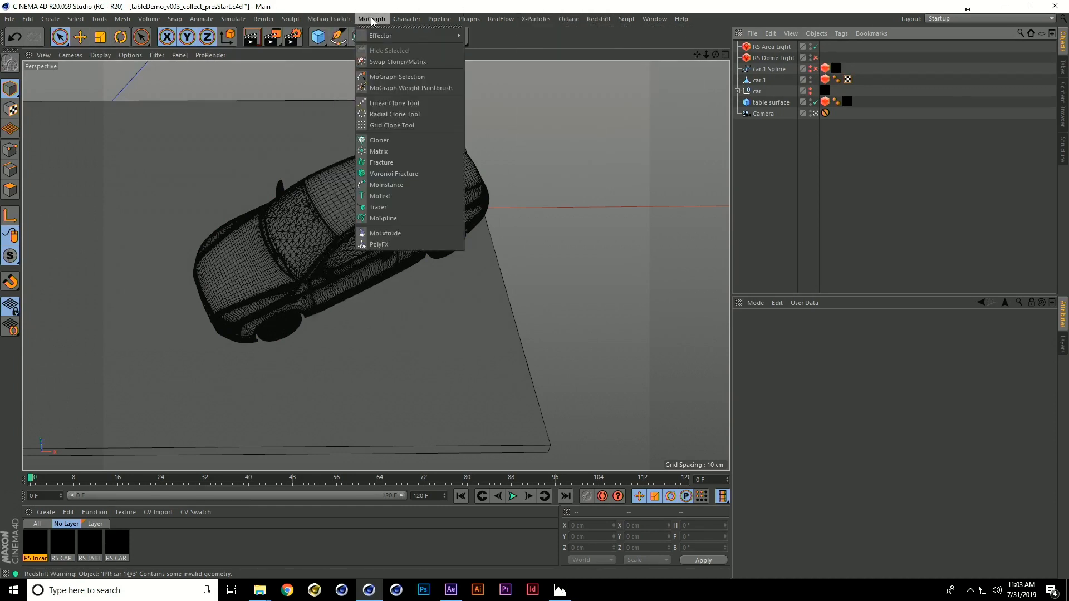
left_click(405, 150)
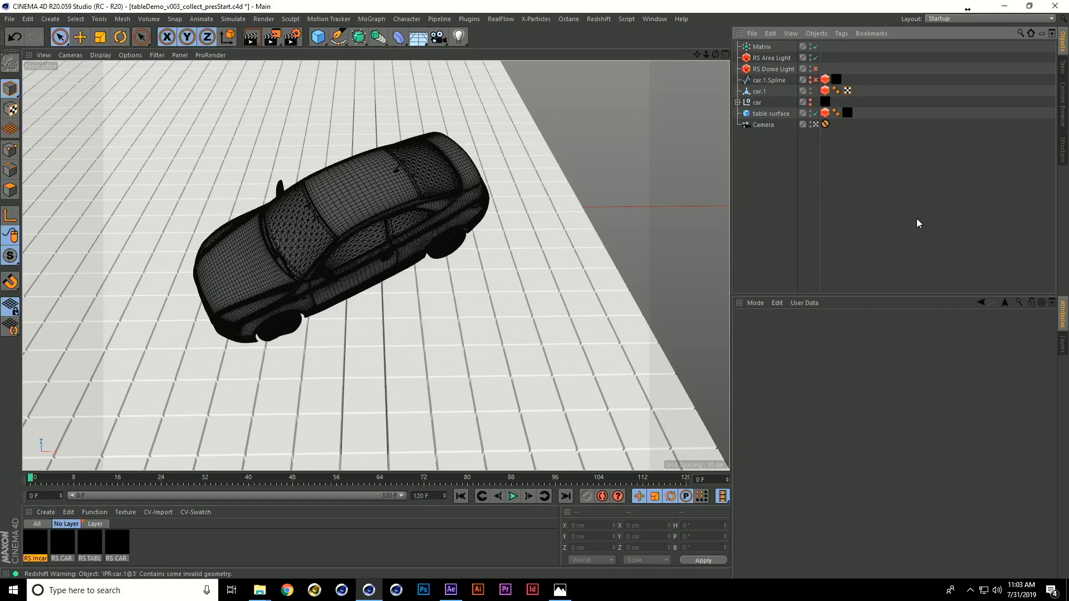
left_click(762, 47)
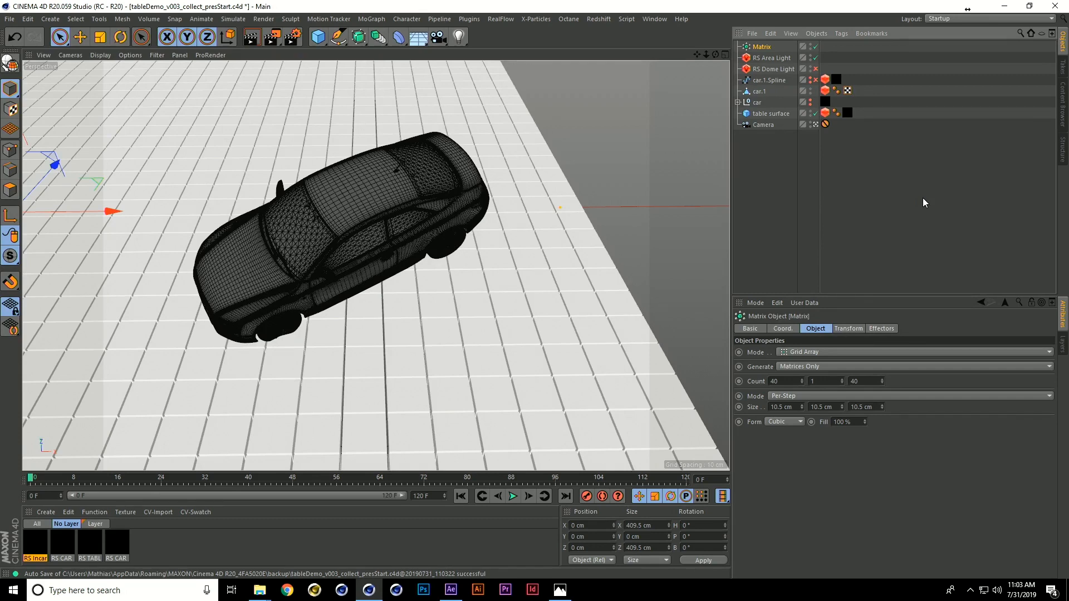
left_click_drag(755, 46, 770, 74)
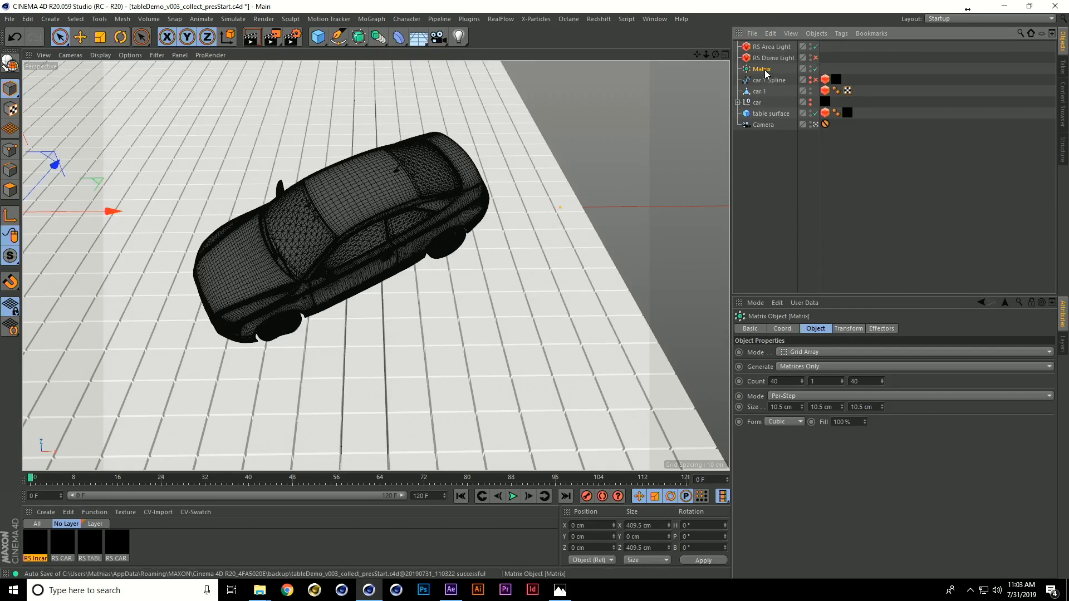
Step: Set the Matrix to Object mode and have it generate Thinking Particles
left_click(833, 353)
left_click(826, 364)
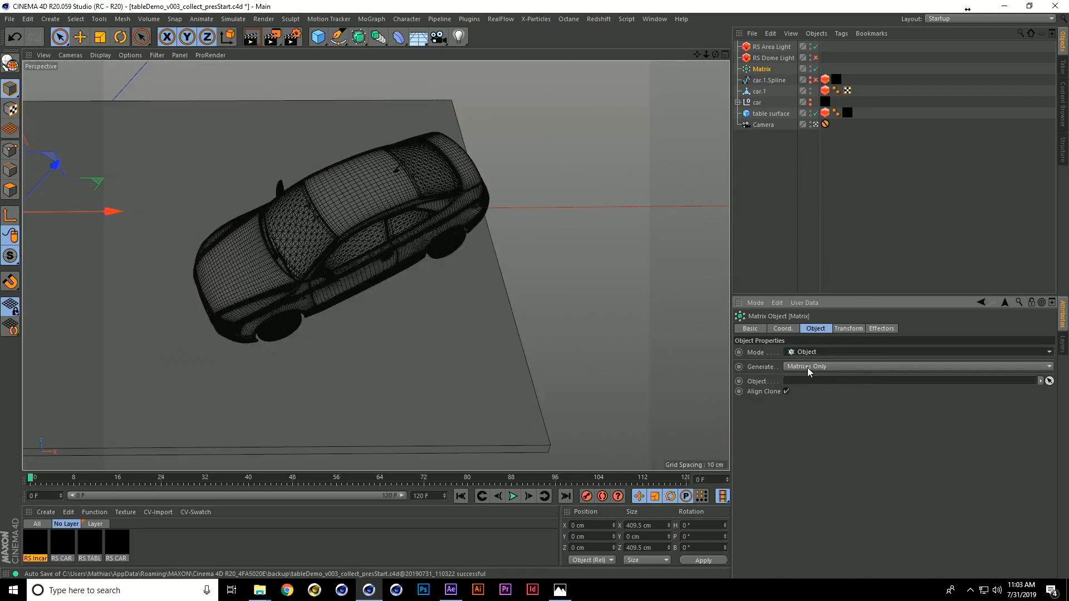
left_click(843, 366)
left_click(838, 389)
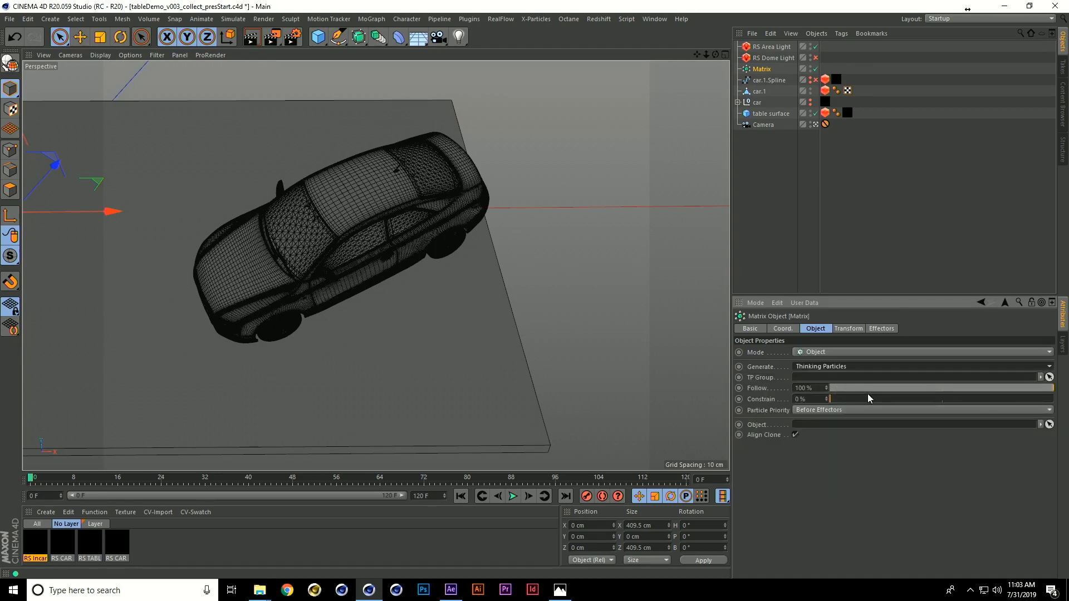
Step: Assign car.1 as the Matrix's source object and set the distribution to Vertex
left_click_drag(759, 91, 833, 433)
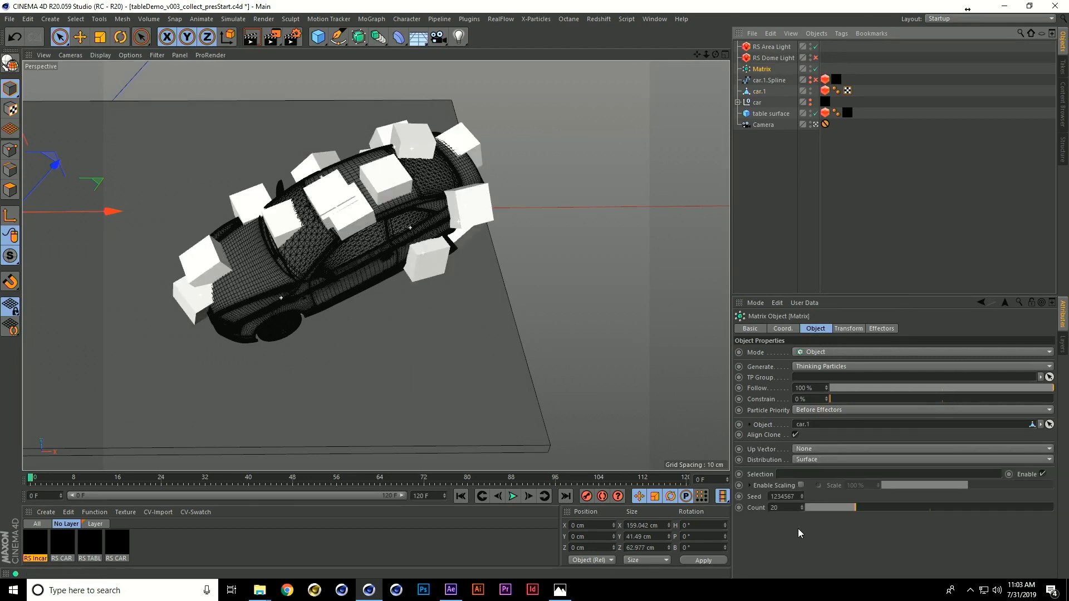
left_click(817, 462)
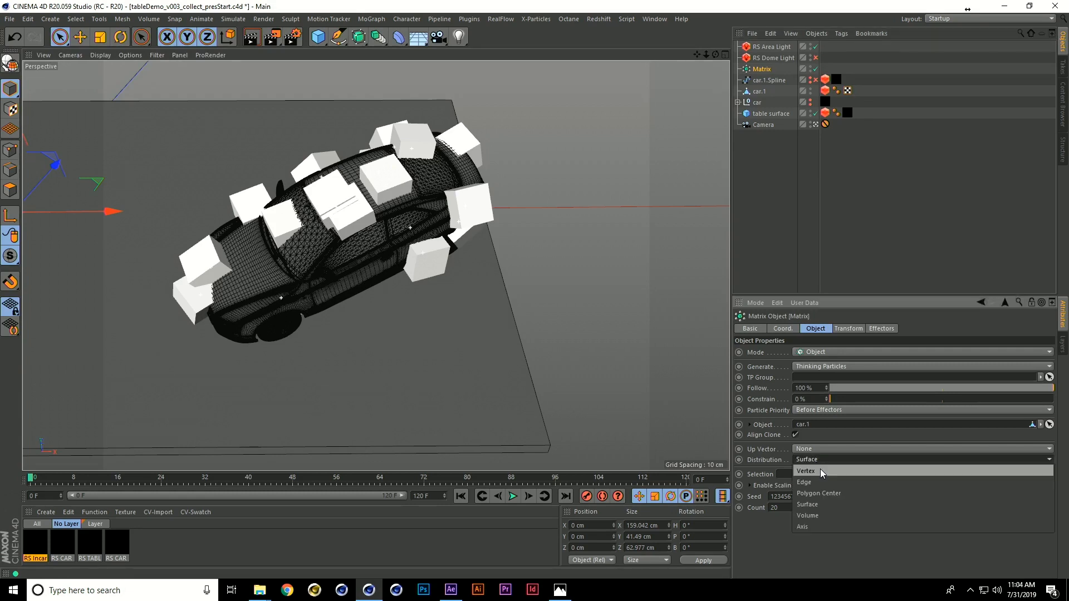
left_click(823, 474)
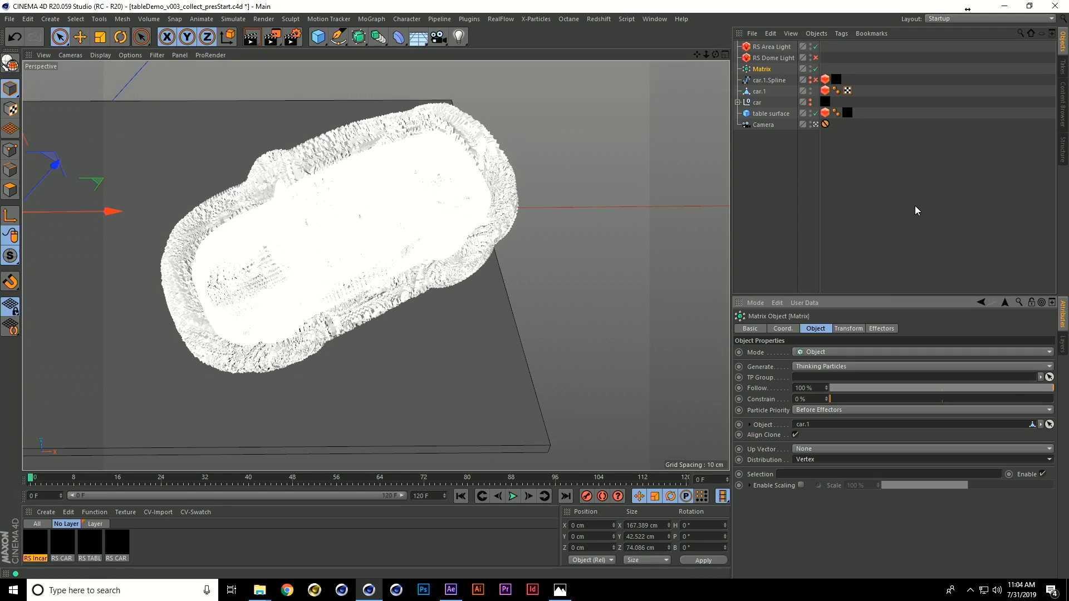
left_click(871, 213)
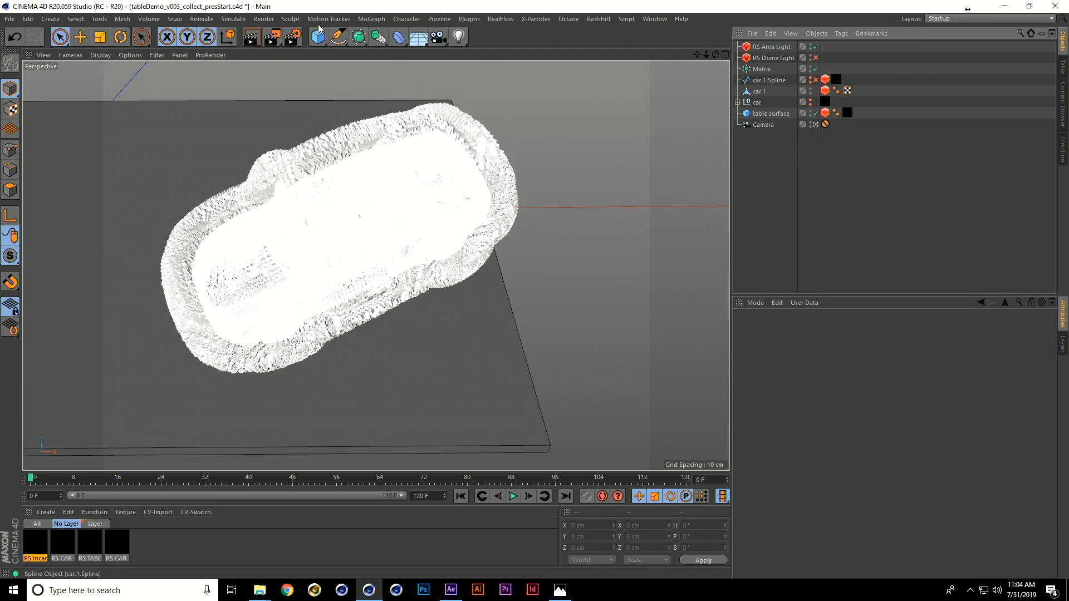
Step: Add a Thinking Particles Particle Geometry object and place it directly above the Matrix
left_click(375, 19)
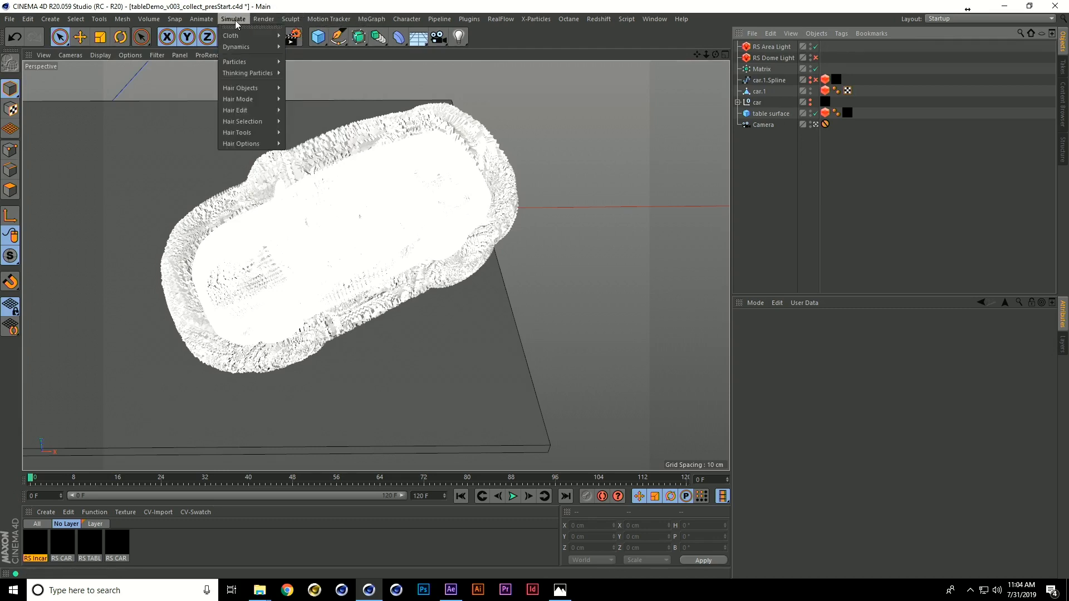
mouse_move(250, 76)
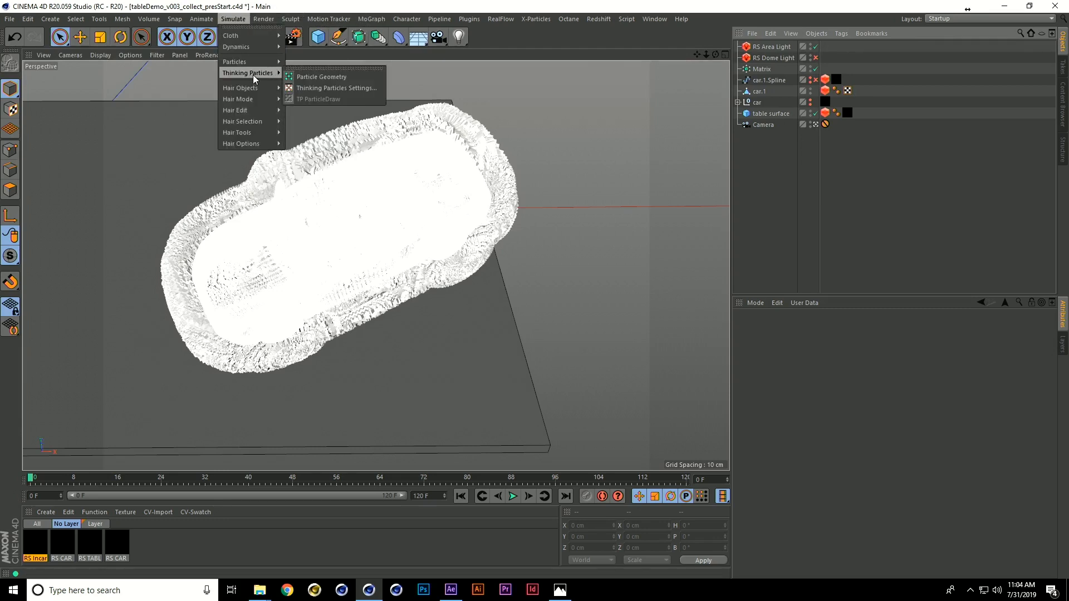
left_click(337, 78)
left_click_drag(768, 47, 764, 75)
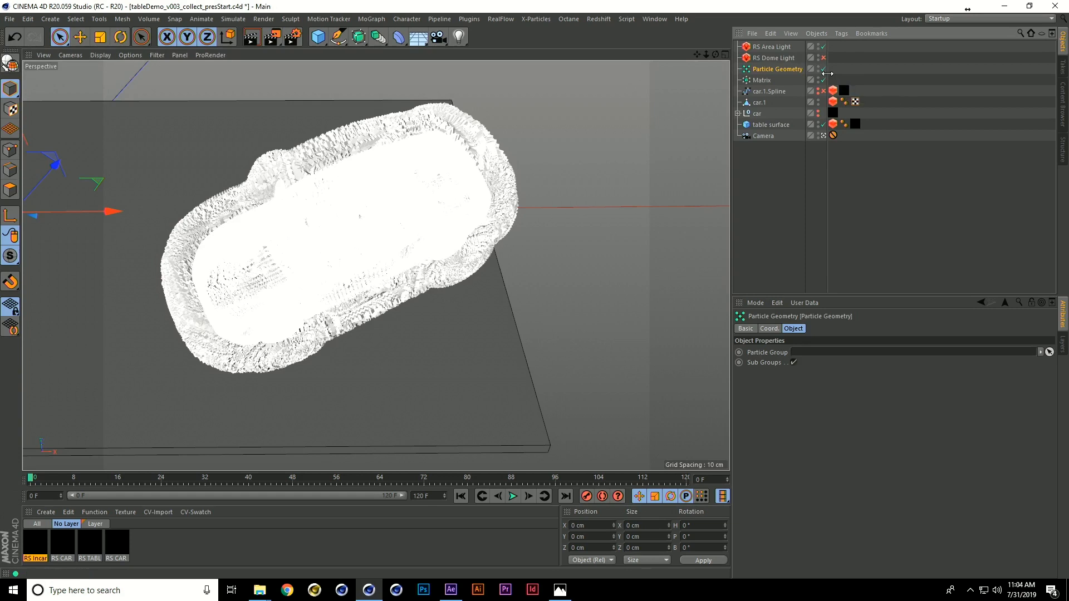
left_click(766, 80)
left_click(769, 71)
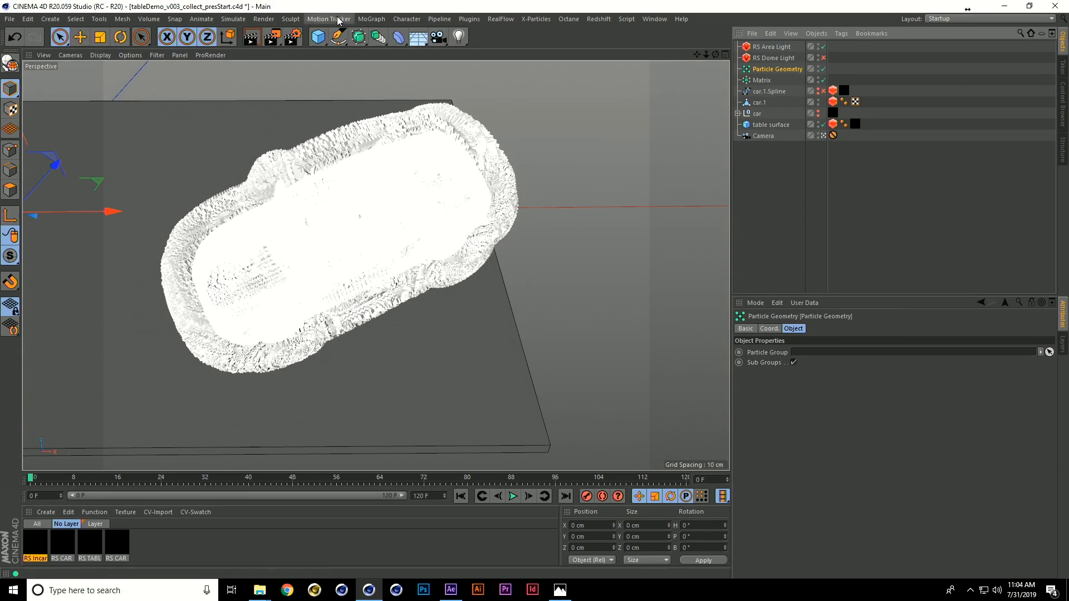
Step: Open the Thinking Particles settings and assign the All group as the Particle Geometry's particle group
left_click(234, 19)
mouse_move(249, 74)
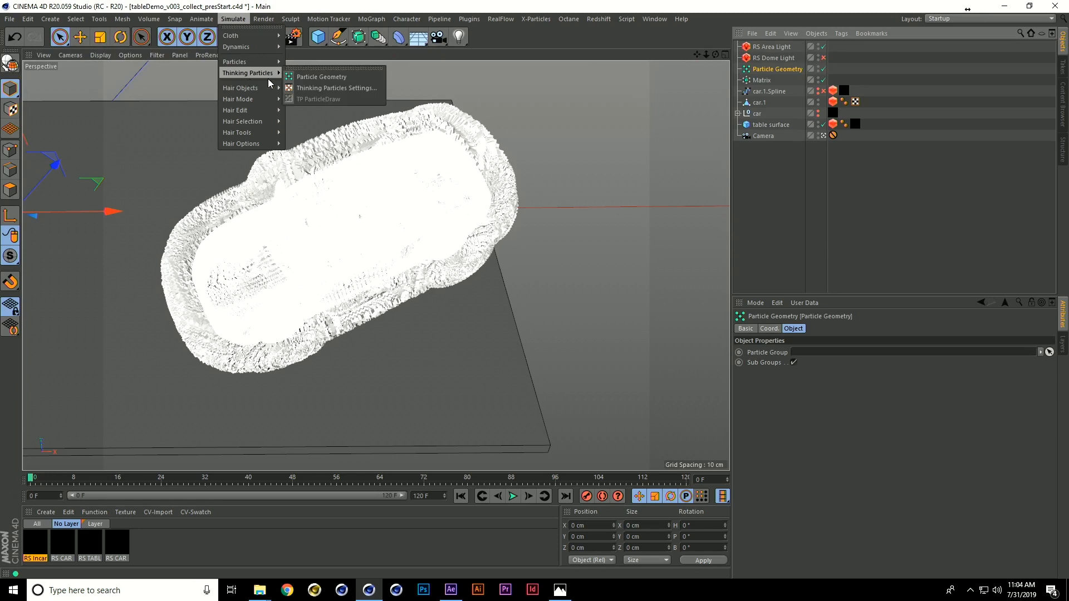
left_click(342, 93)
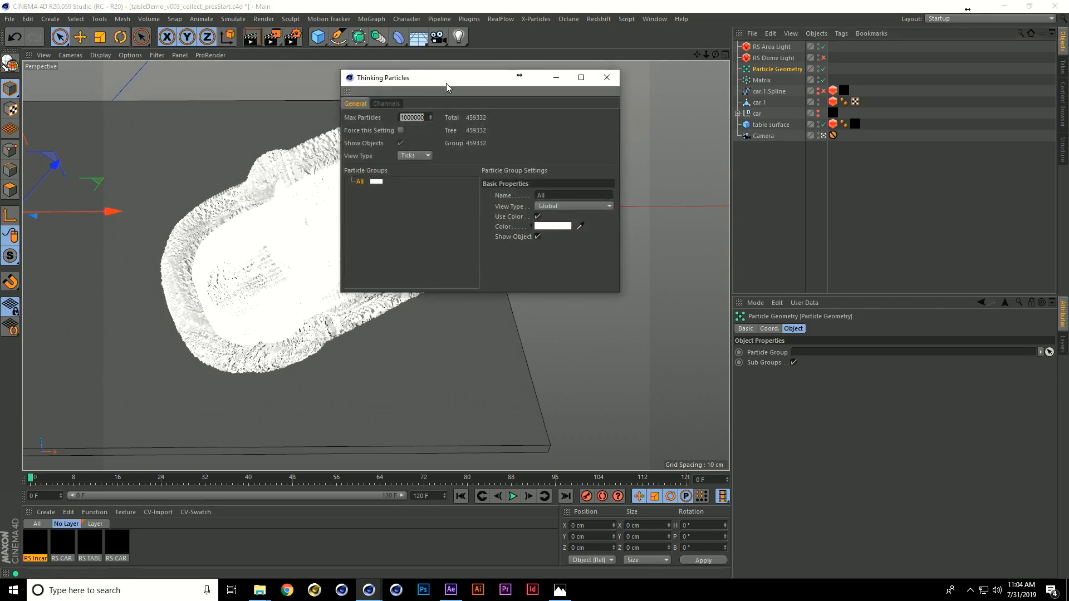
left_click_drag(449, 84, 448, 119)
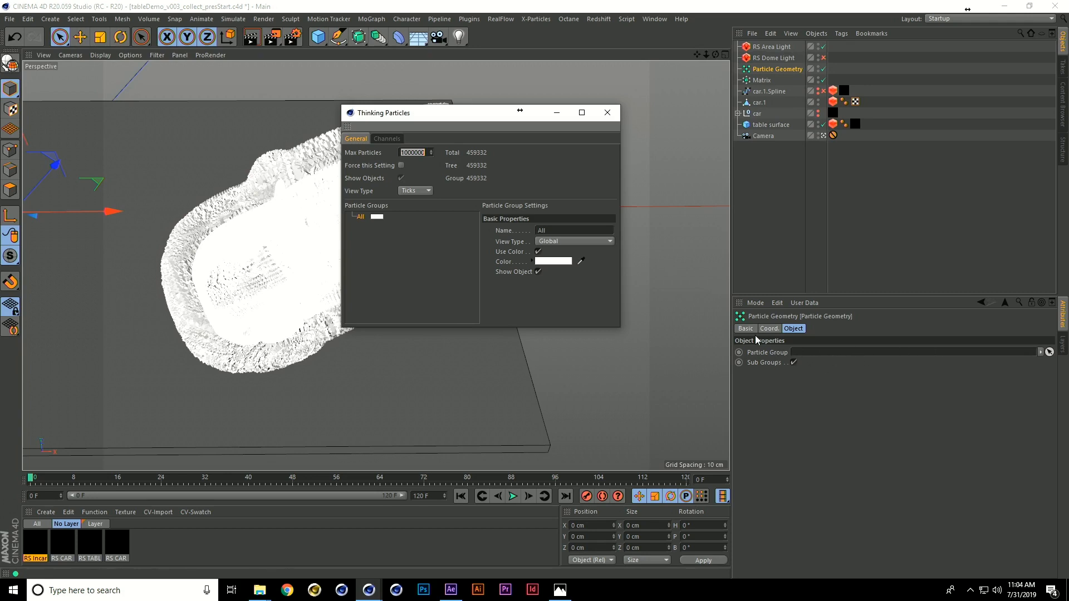
left_click_drag(361, 217, 838, 353)
Step: Assign the All group as the Matrix's TP Group and close the Thinking Particles settings
left_click(763, 79)
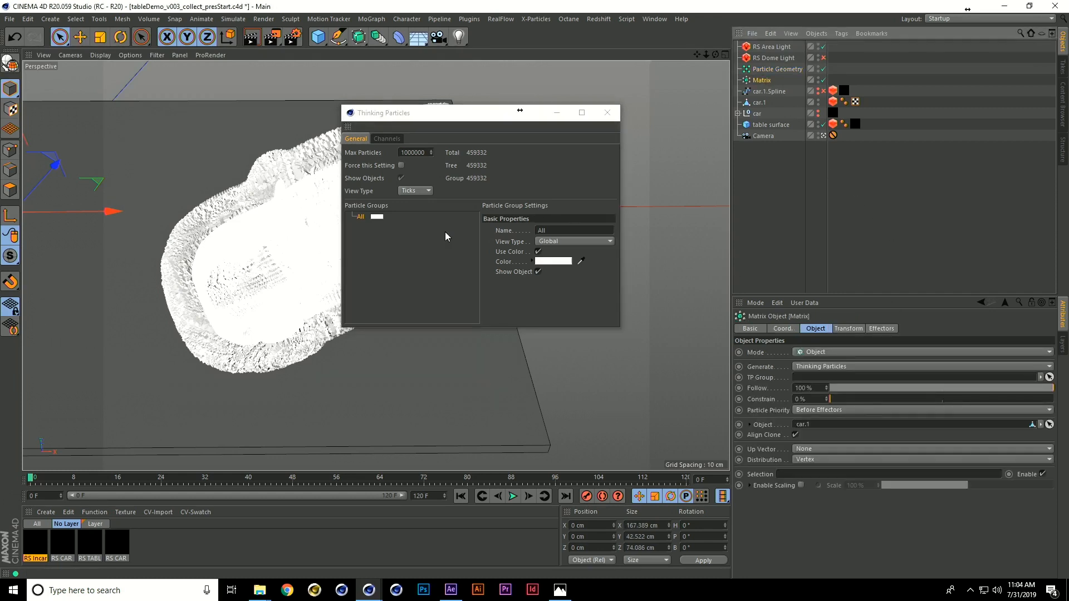
left_click_drag(361, 218, 825, 381)
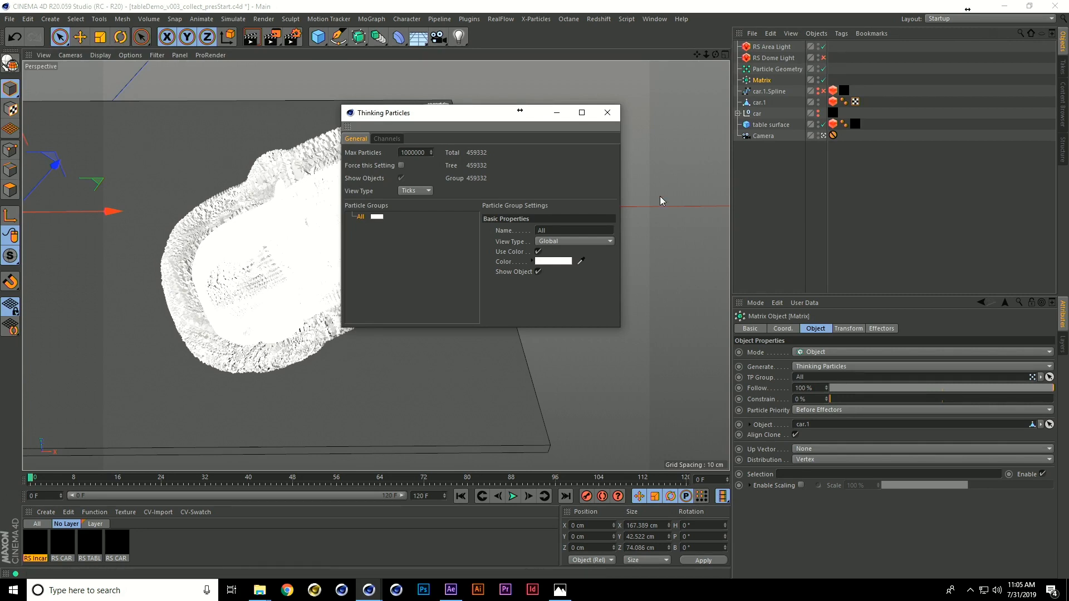
left_click(609, 111)
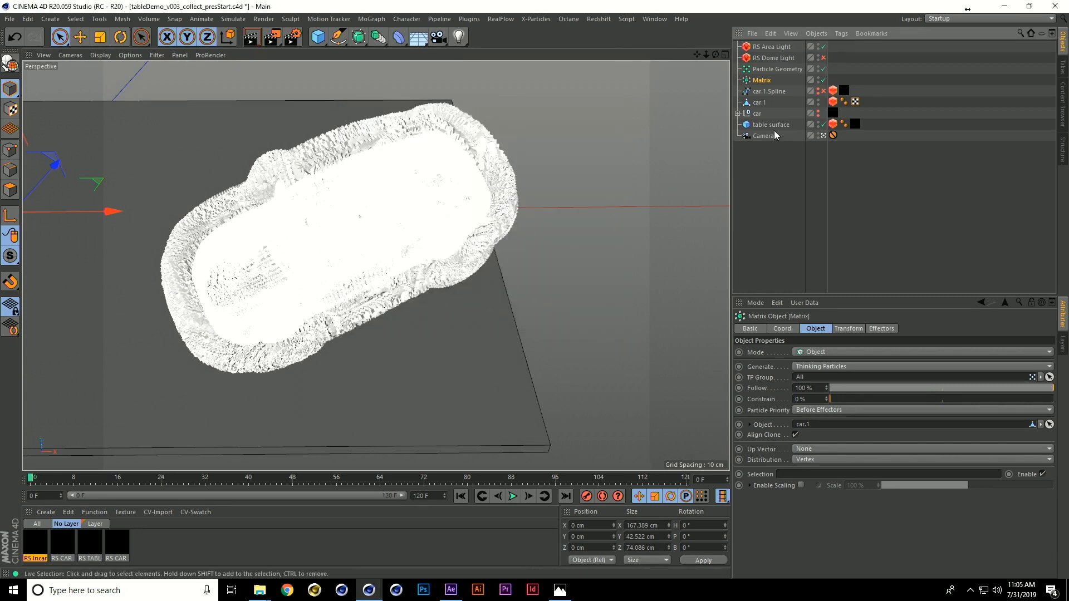
Step: Open the Redshift RenderView and start a live render of the scene with the Particle Geometry
left_click(914, 181)
left_click(768, 70)
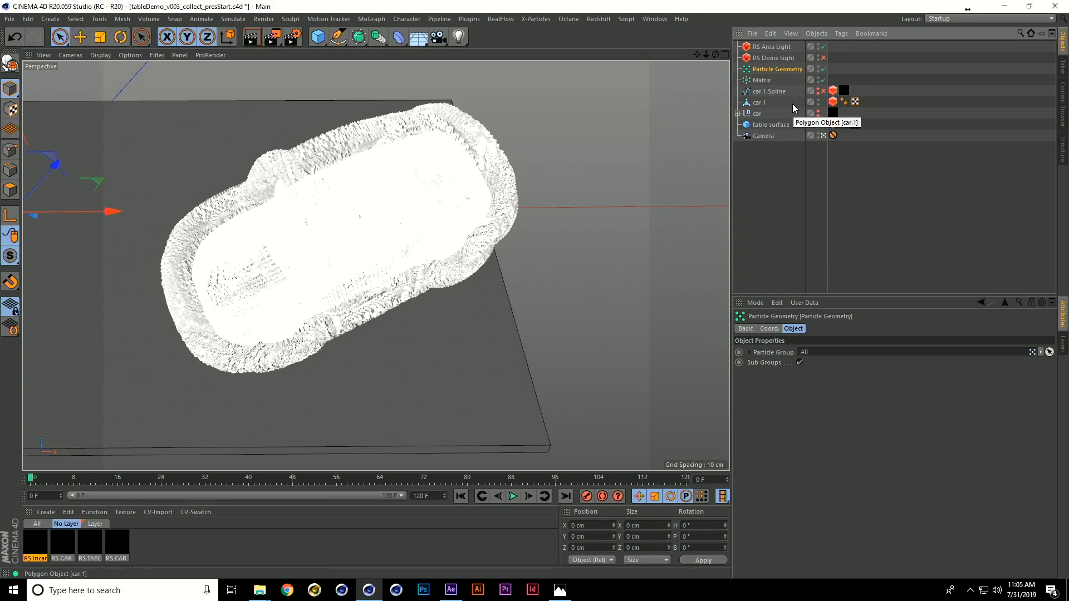
left_click(598, 21)
left_click(597, 20)
left_click(598, 21)
left_click(616, 101)
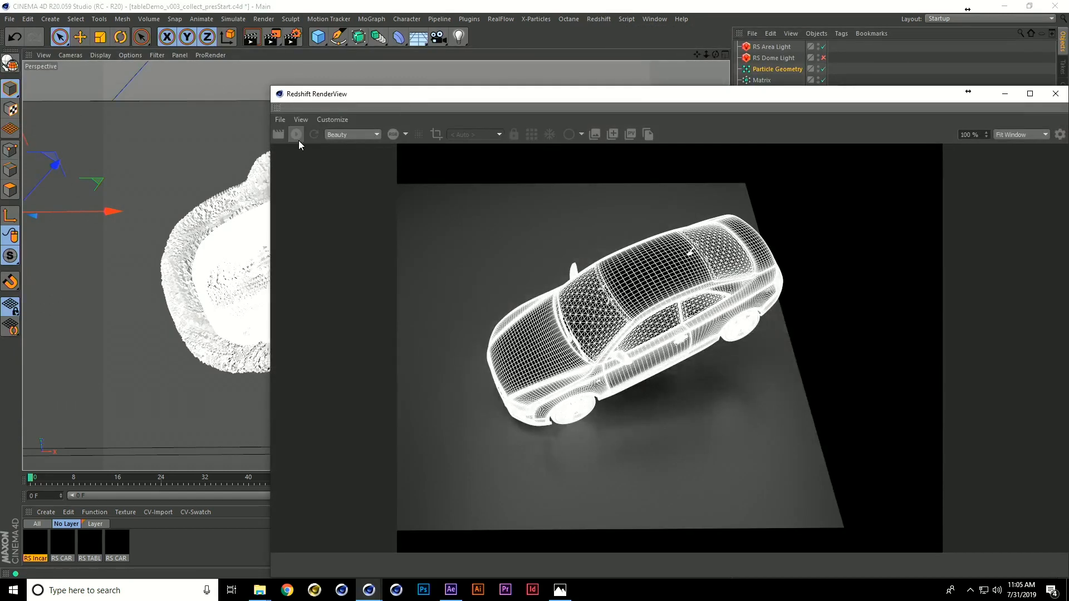
left_click(298, 137)
left_click_drag(577, 95, 418, 77)
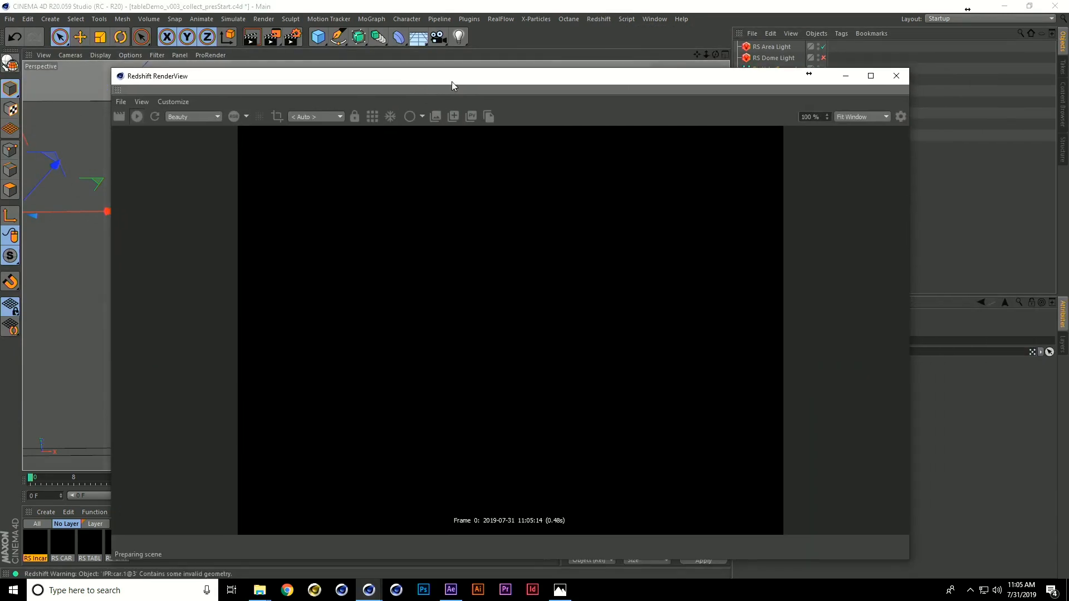
Step: Hide the car.1 mesh, check the live render without it, and close the RenderView
left_click_drag(717, 76, 569, 123)
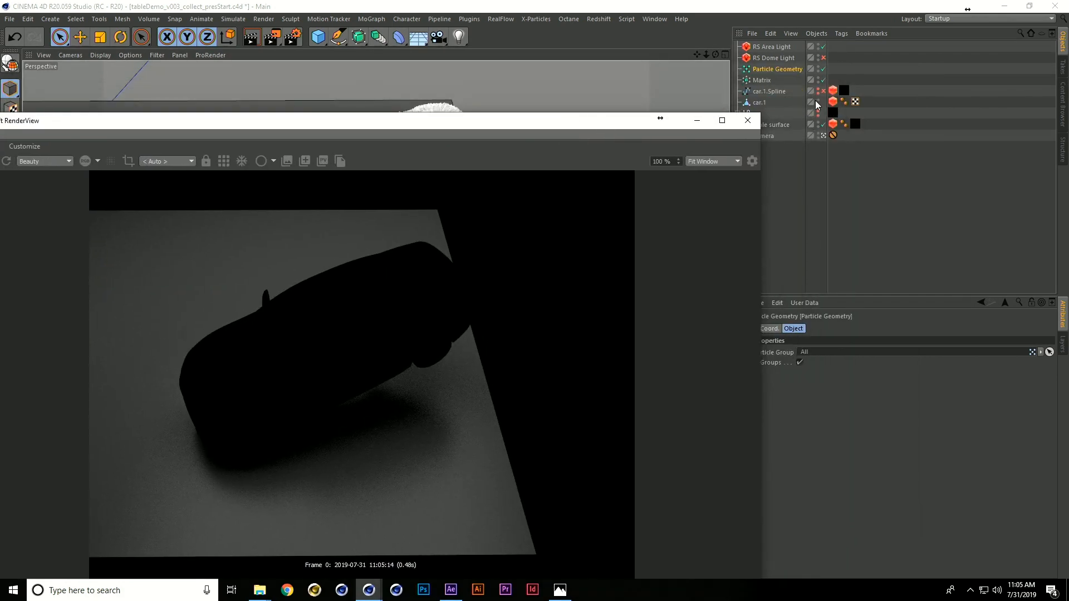
left_click_drag(538, 121, 627, 73)
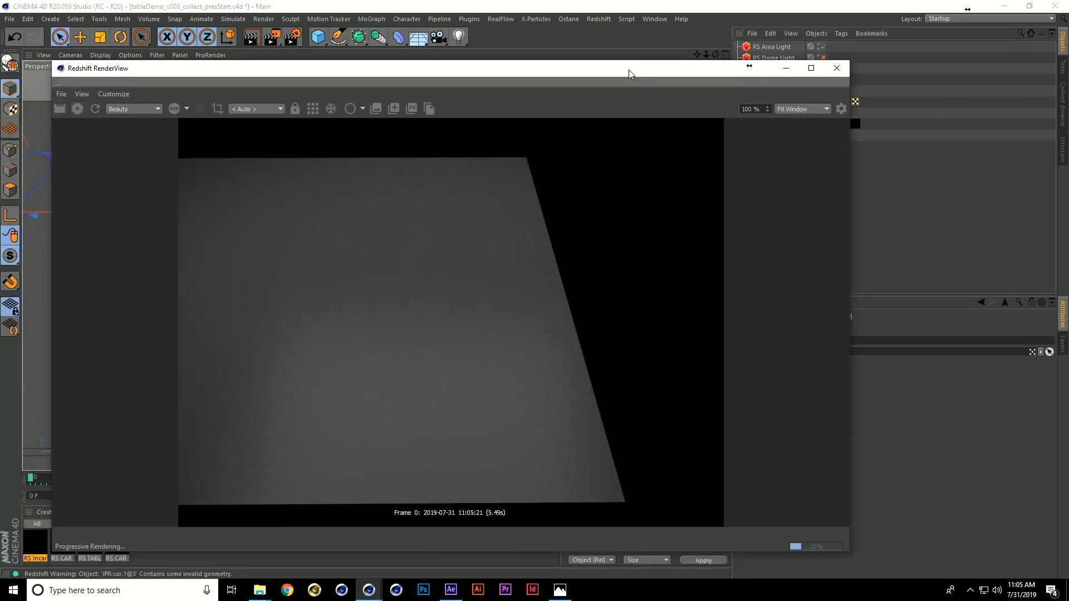
left_click(837, 68)
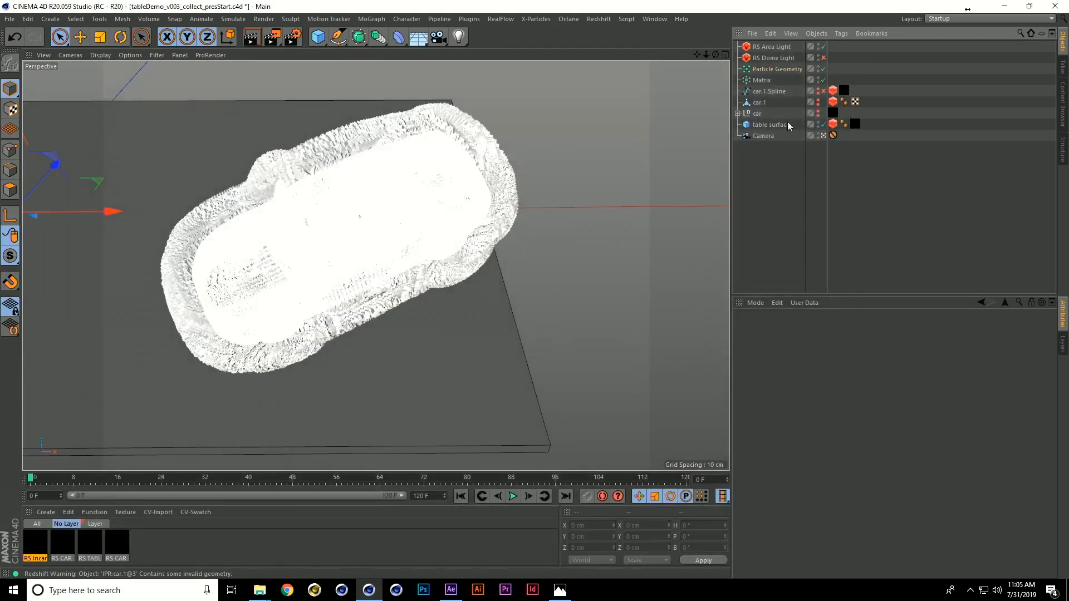
Step: Add a Redshift Object tag to the Particle Geometry object
left_click(783, 69)
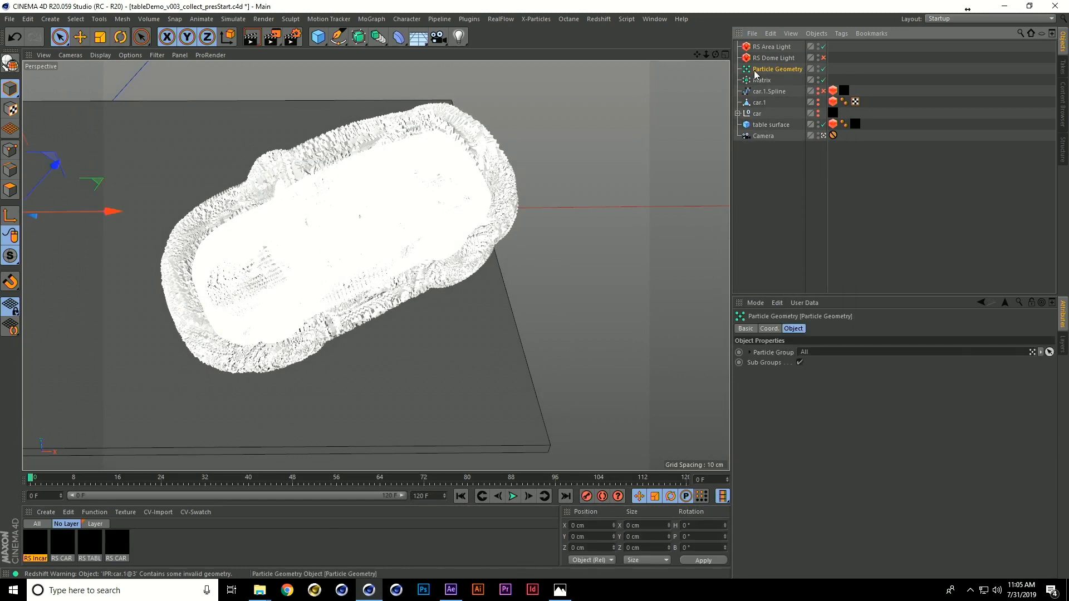
left_click(840, 34)
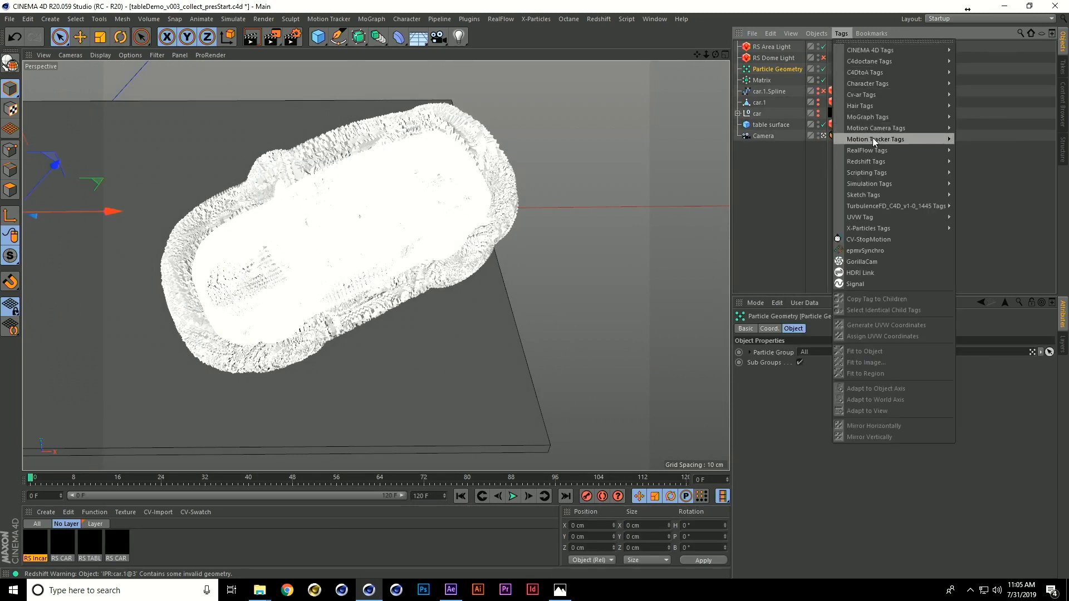
mouse_move(880, 161)
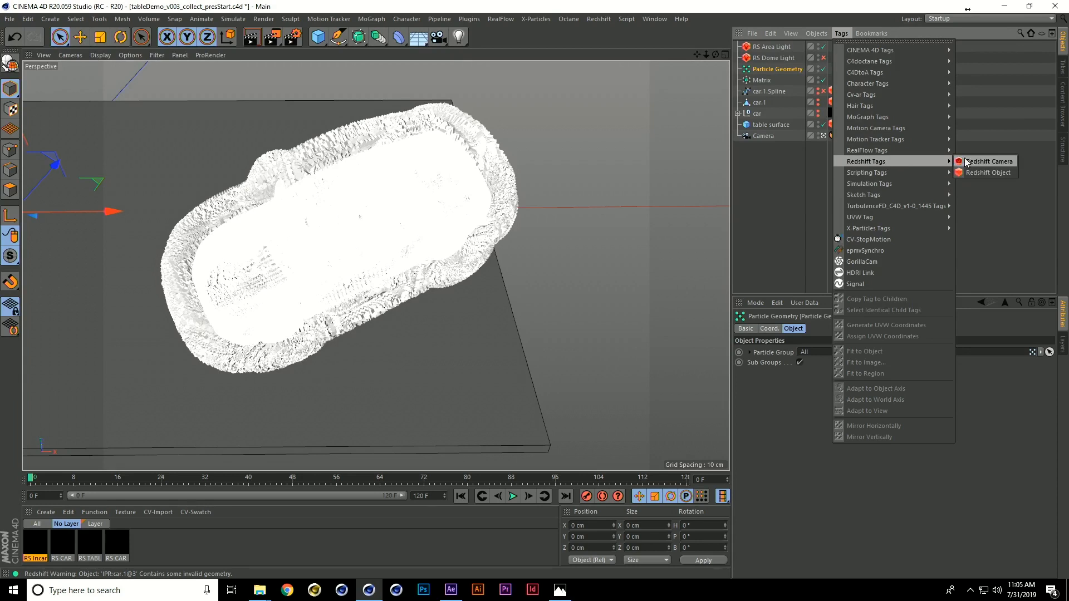
left_click(983, 173)
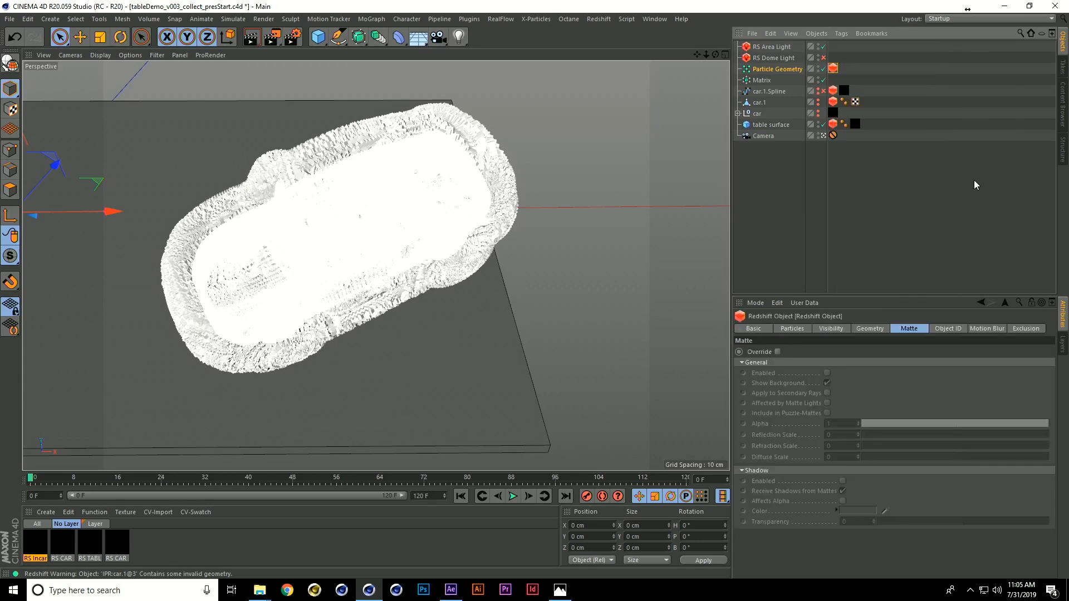
Step: Set the Redshift Object tag's particle mode to Point Instances with a scale multiplier of 0.05
left_click(789, 329)
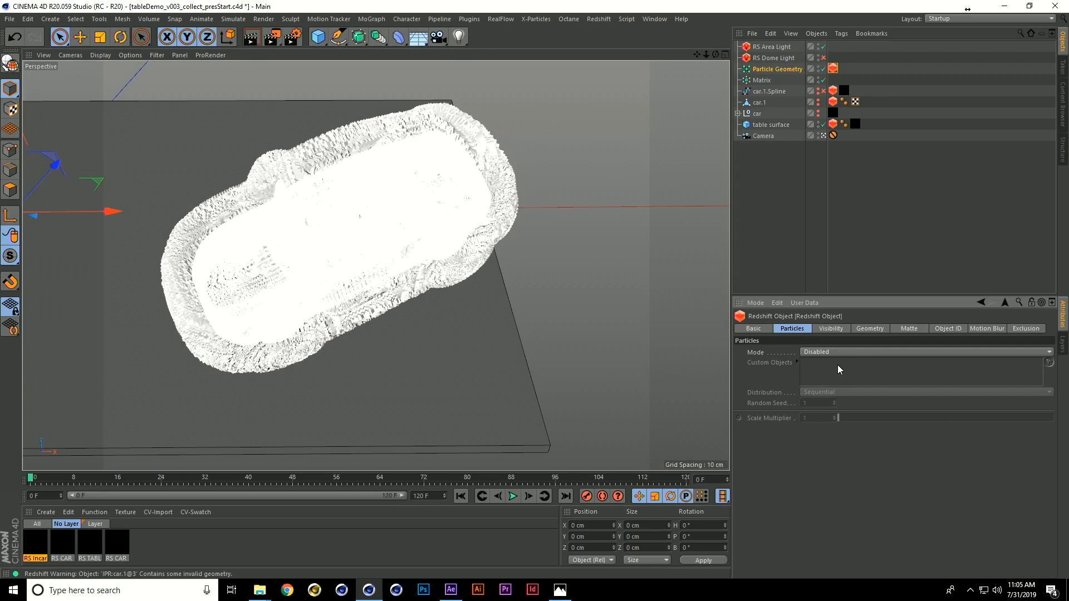
left_click(853, 352)
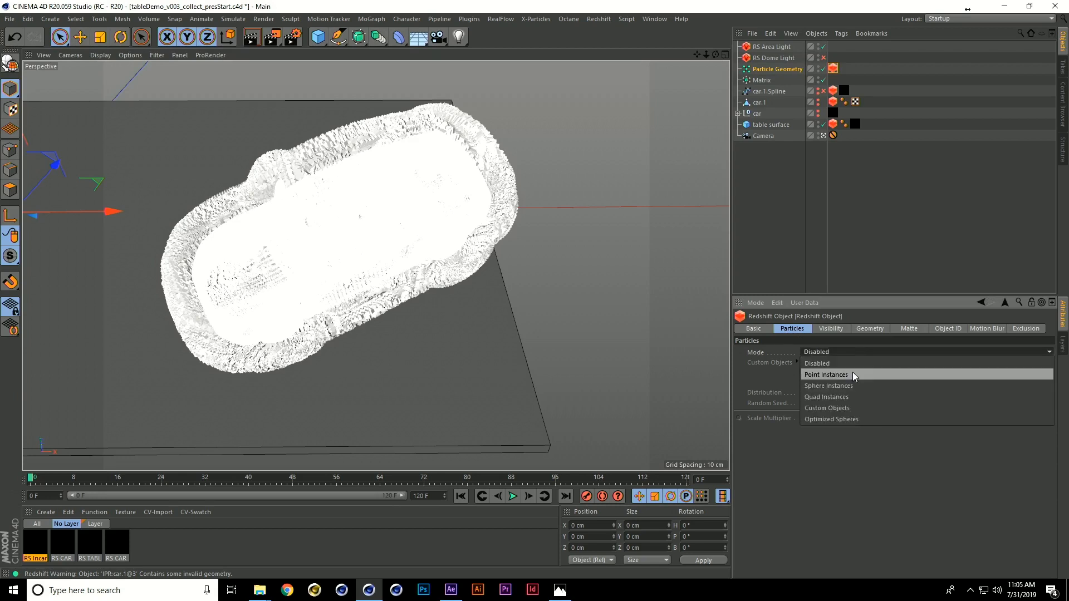
left_click(853, 373)
left_click(812, 419)
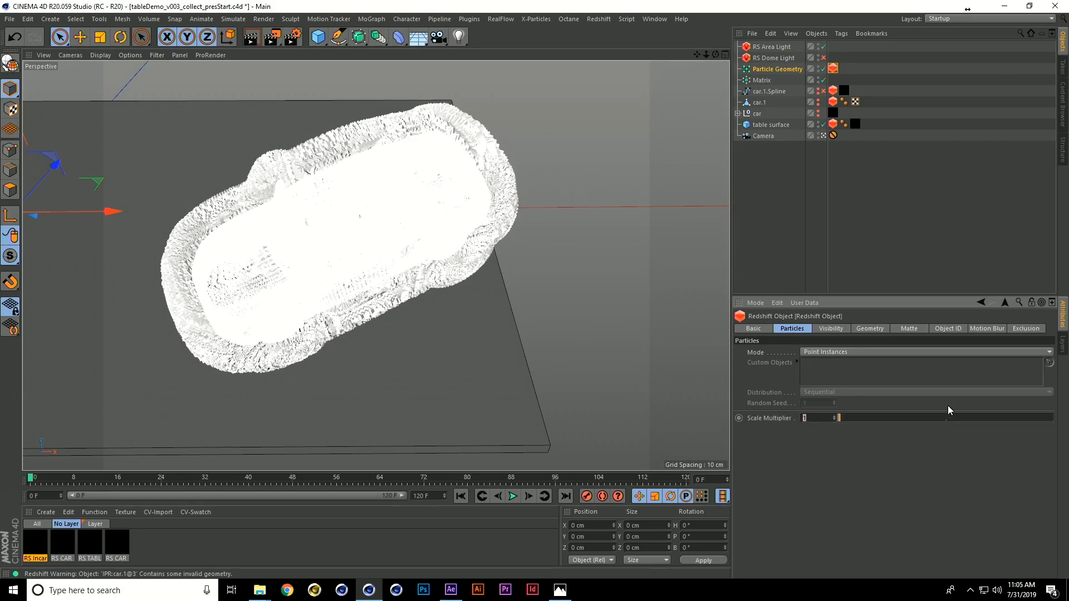
type("0.05")
key("Return")
Step: Open the Redshift RenderView and start a live render of the point-instance particles
left_click(599, 22)
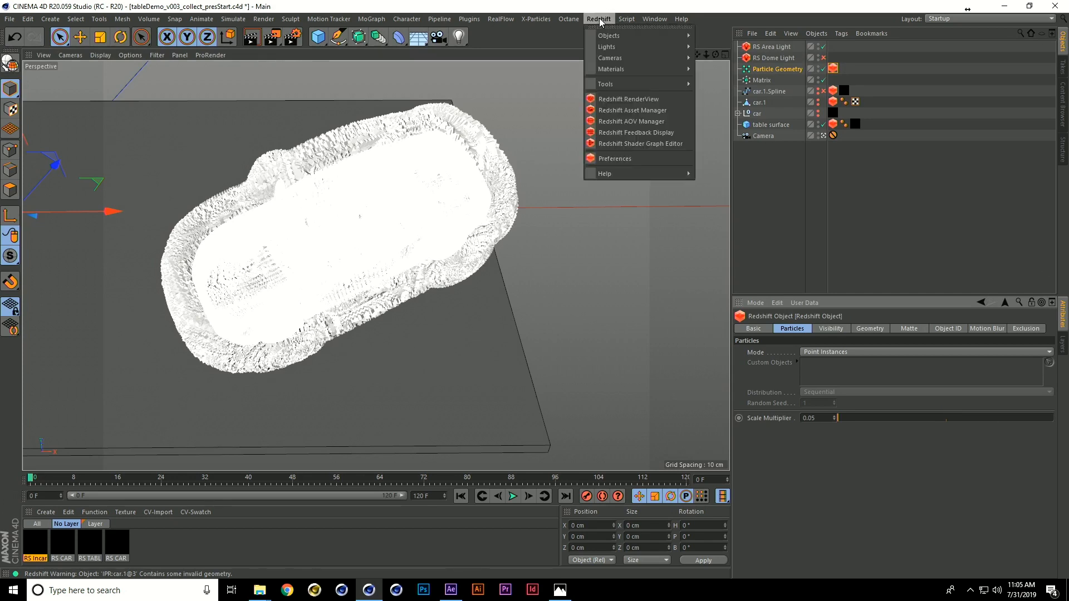
left_click(636, 99)
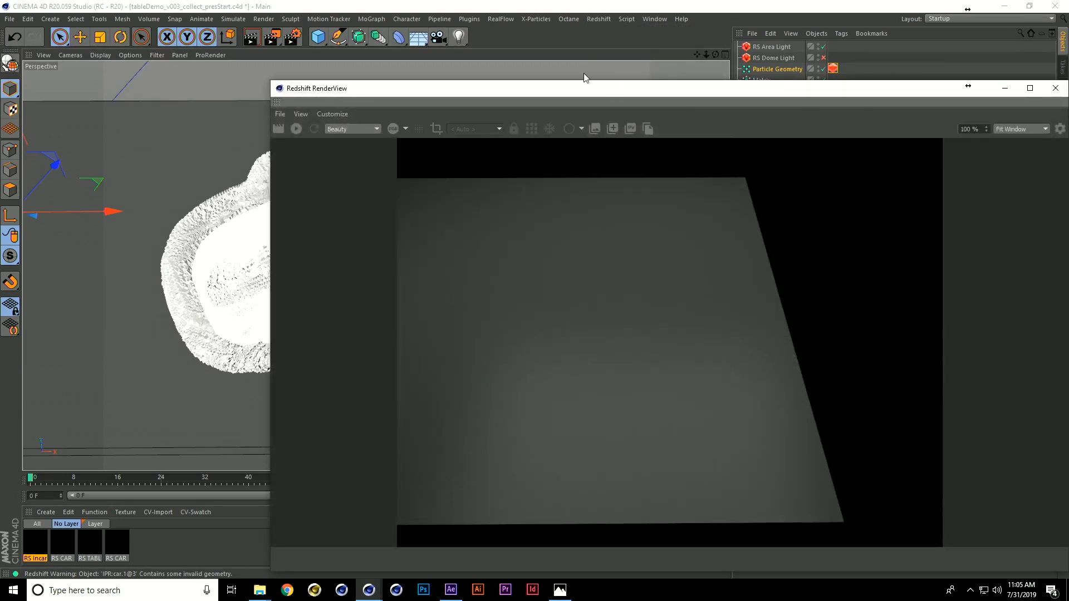
left_click_drag(676, 90, 489, 36)
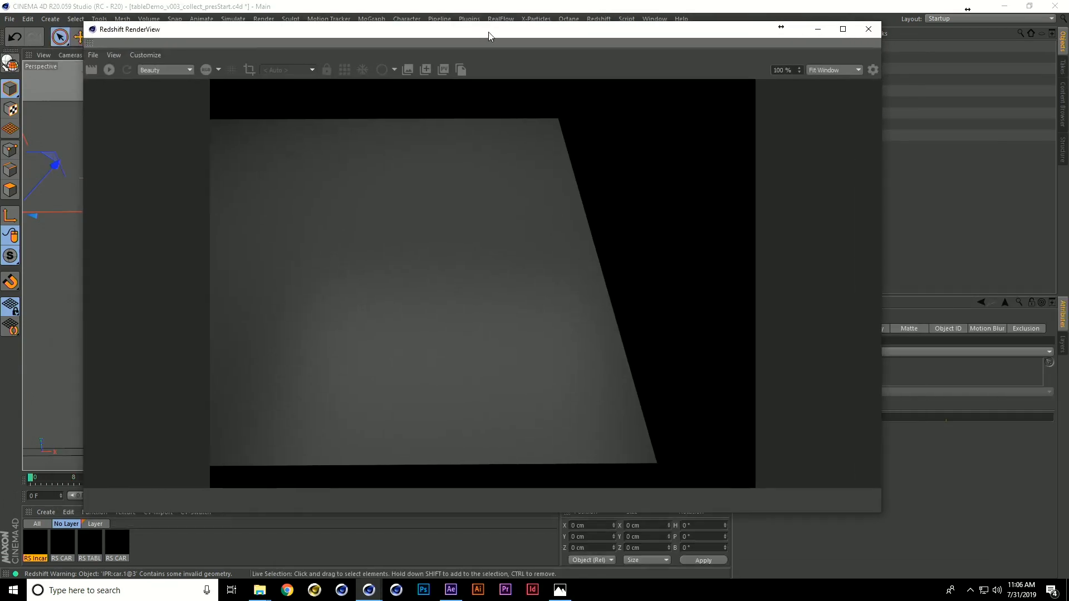
left_click(110, 69)
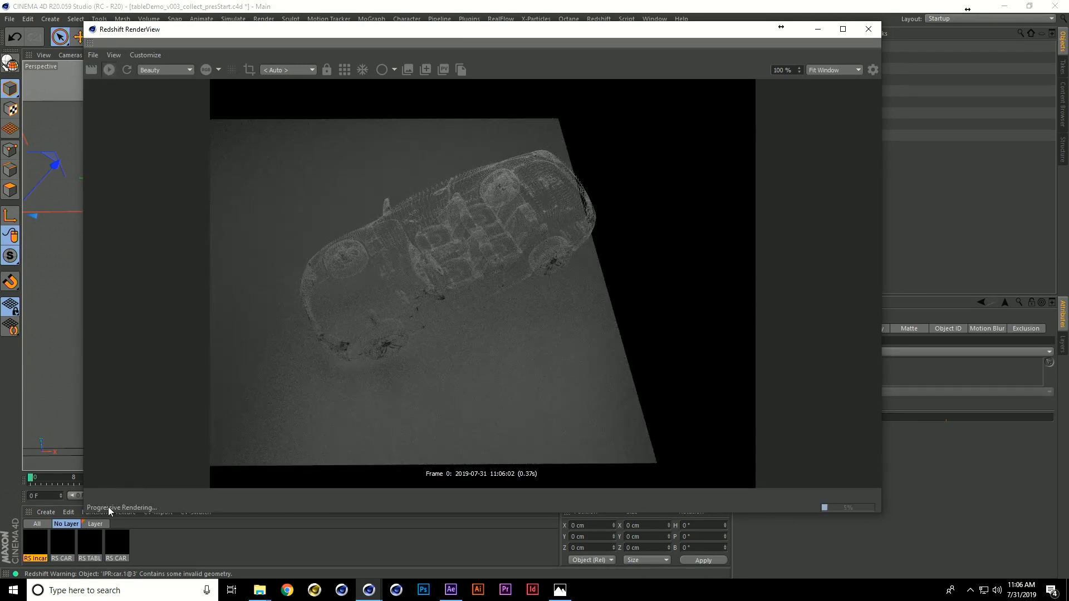
Step: Assign the RS Incandescent.2 material to the Particle Geometry, check it in the live render, and close the RenderView
left_click_drag(675, 36, 567, 40)
left_click_drag(36, 545, 791, 68)
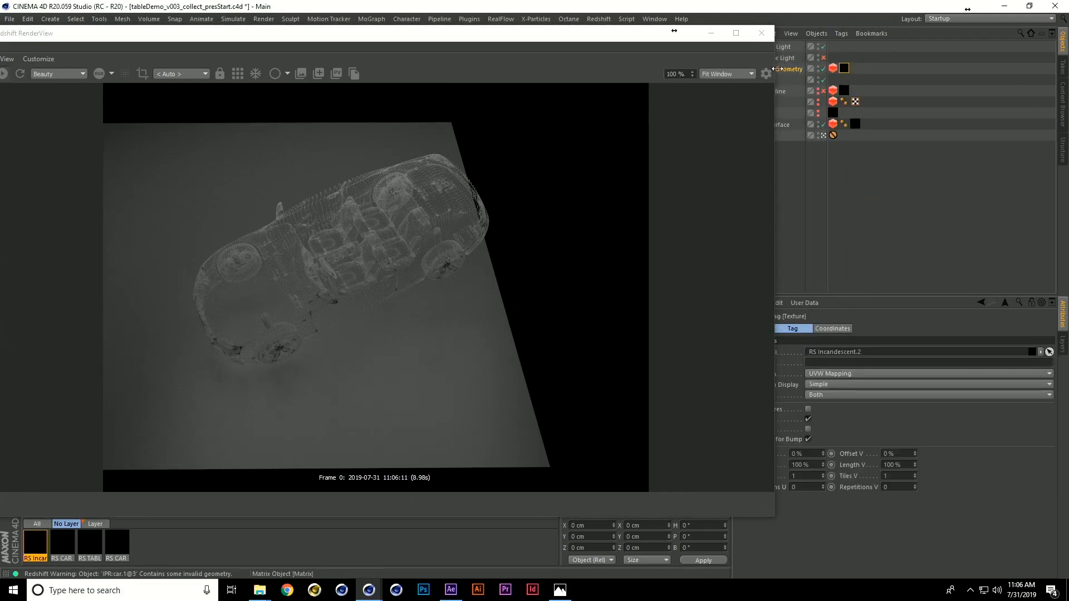
left_click_drag(552, 39, 675, 36)
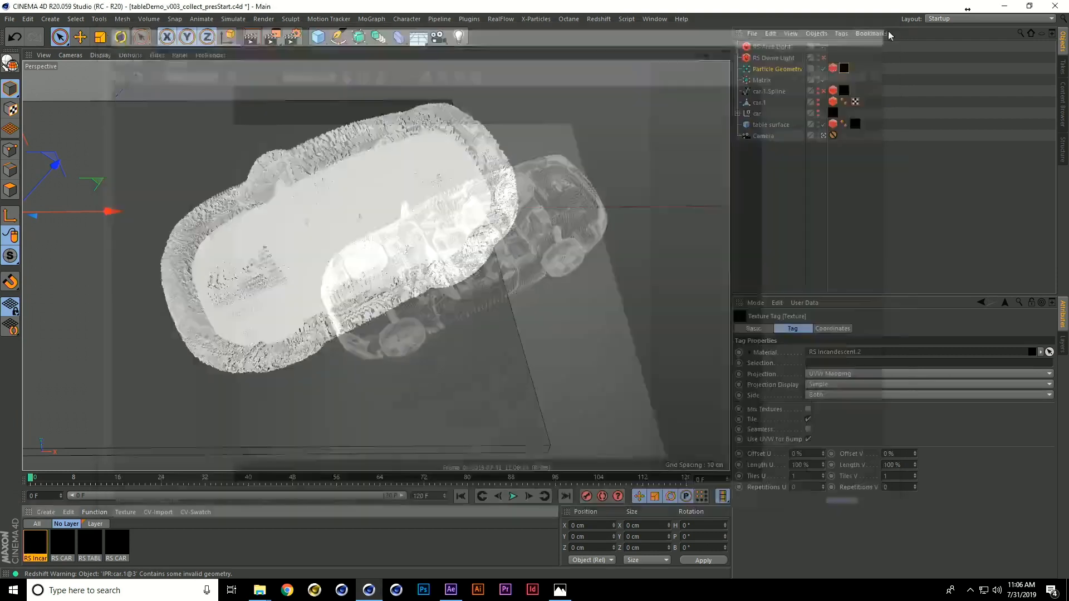
left_click(884, 31)
left_click(917, 248)
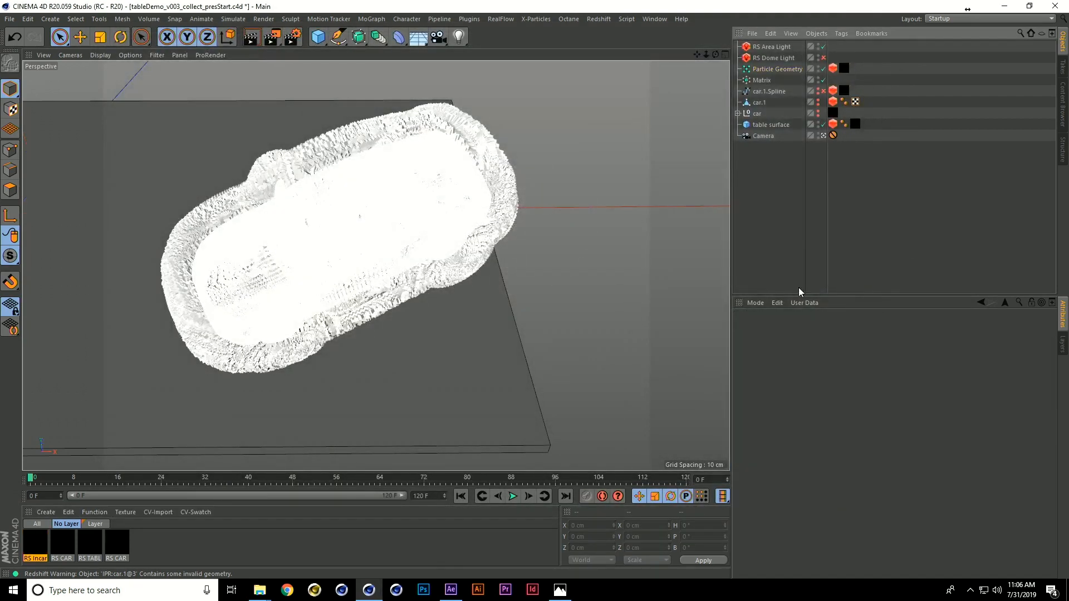
Step: Switch to After Effects and examine the particle car hologram up close in the MAIN_4 composition
mouse_move(451, 592)
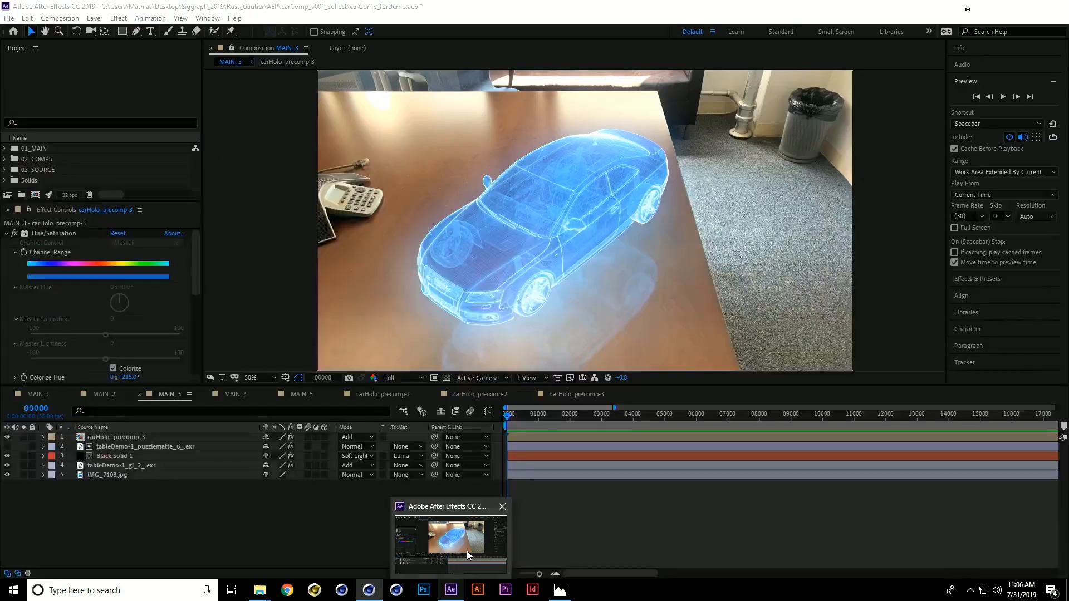
left_click(466, 550)
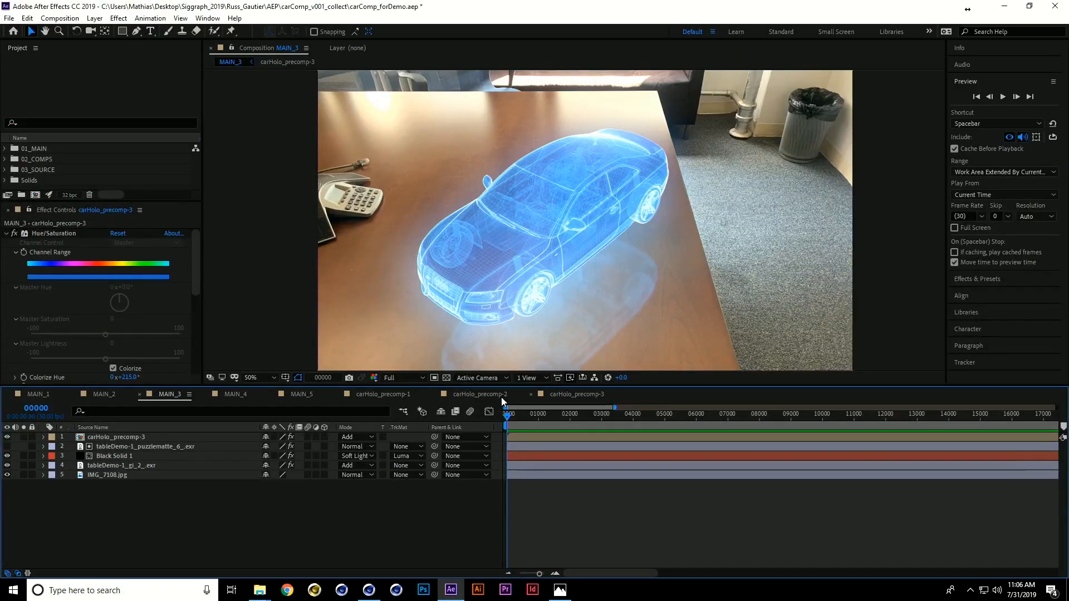
left_click(233, 394)
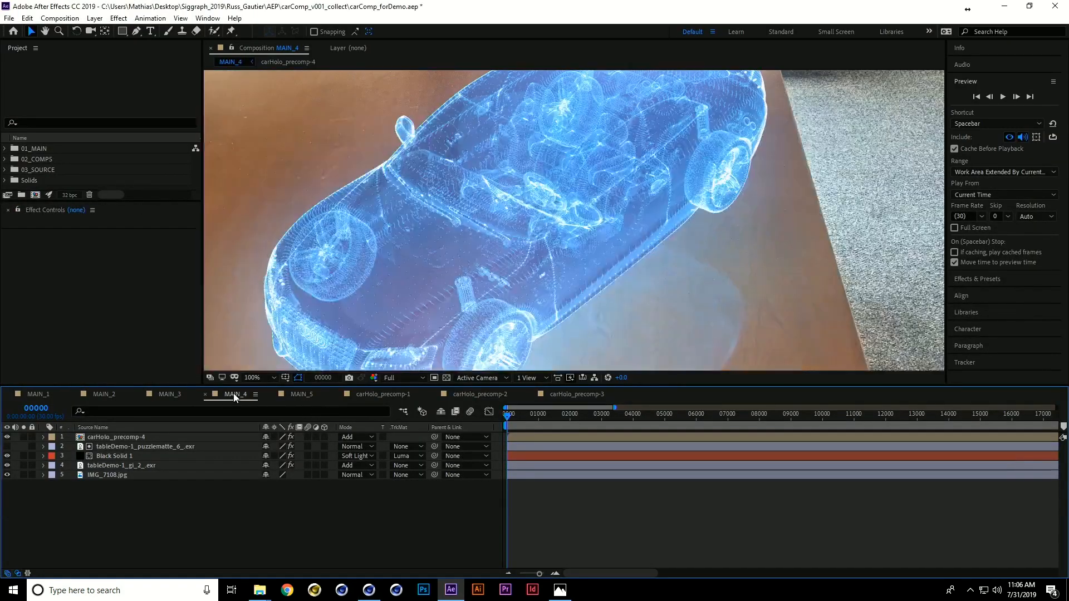
key("h")
left_click_drag(543, 195, 572, 211)
key("v")
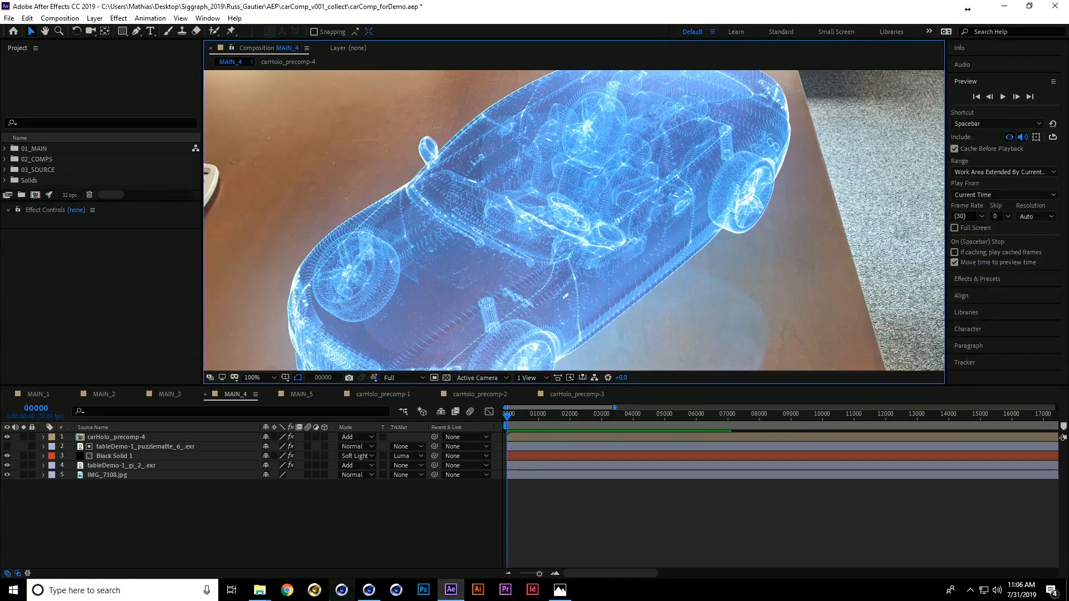
Step: Play the MAIN_4_anim_v001 (Converted) video from the H264 folder to examine the animated particle hologram, and close the player
left_click(260, 590)
left_click(258, 548)
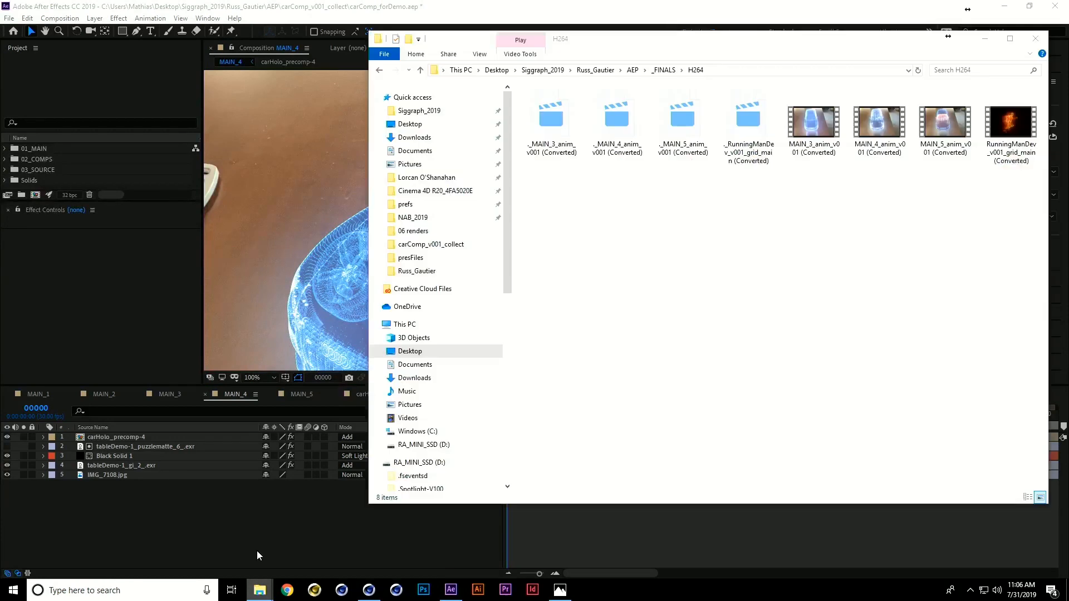
left_click(876, 129)
double_click(875, 128)
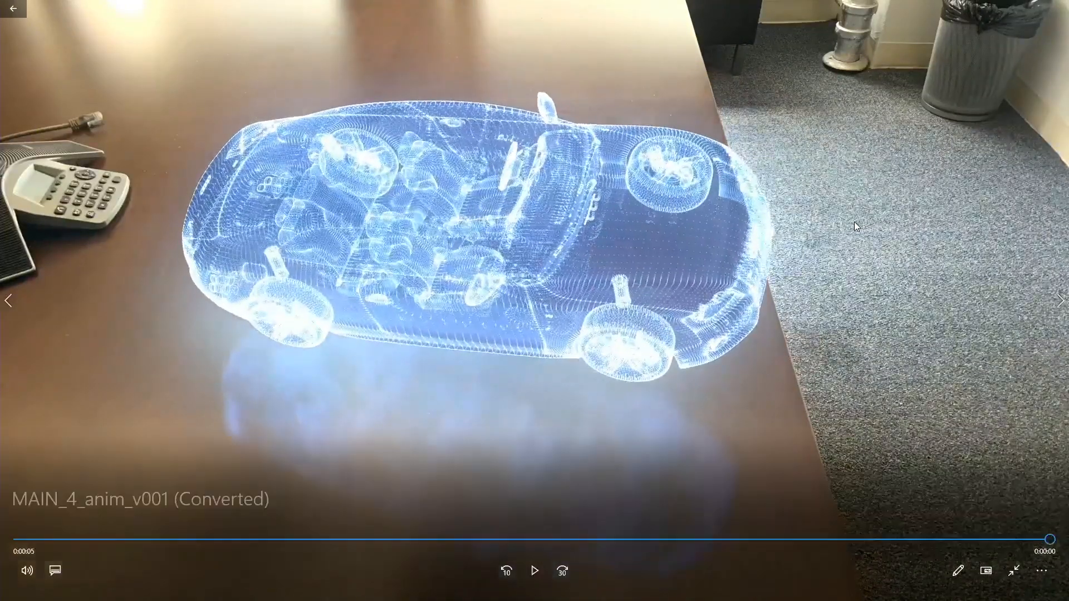
left_click(535, 571)
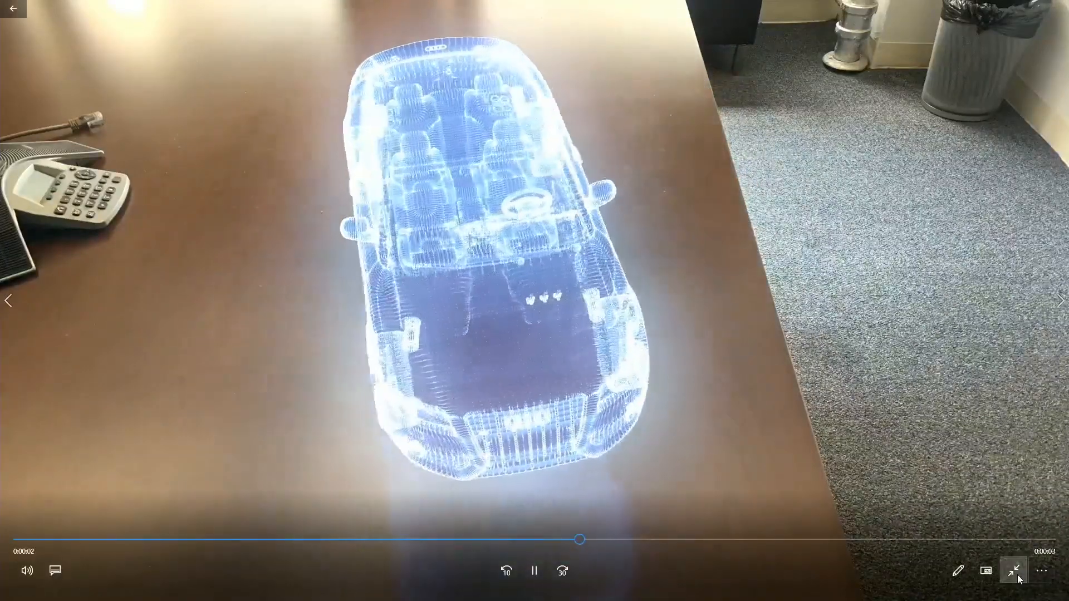
left_click(1014, 571)
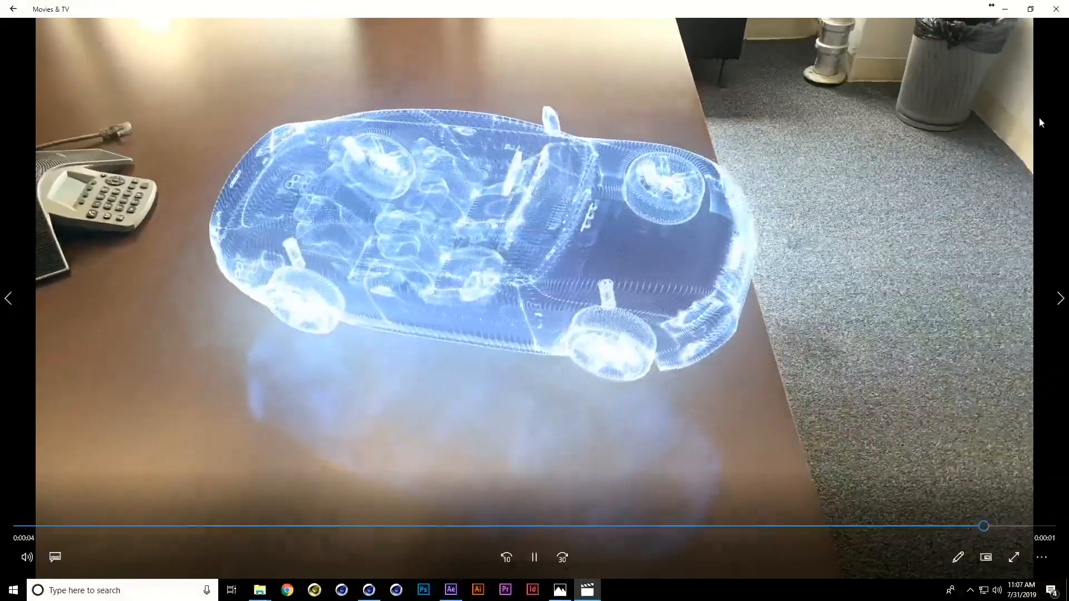
left_click(1054, 6)
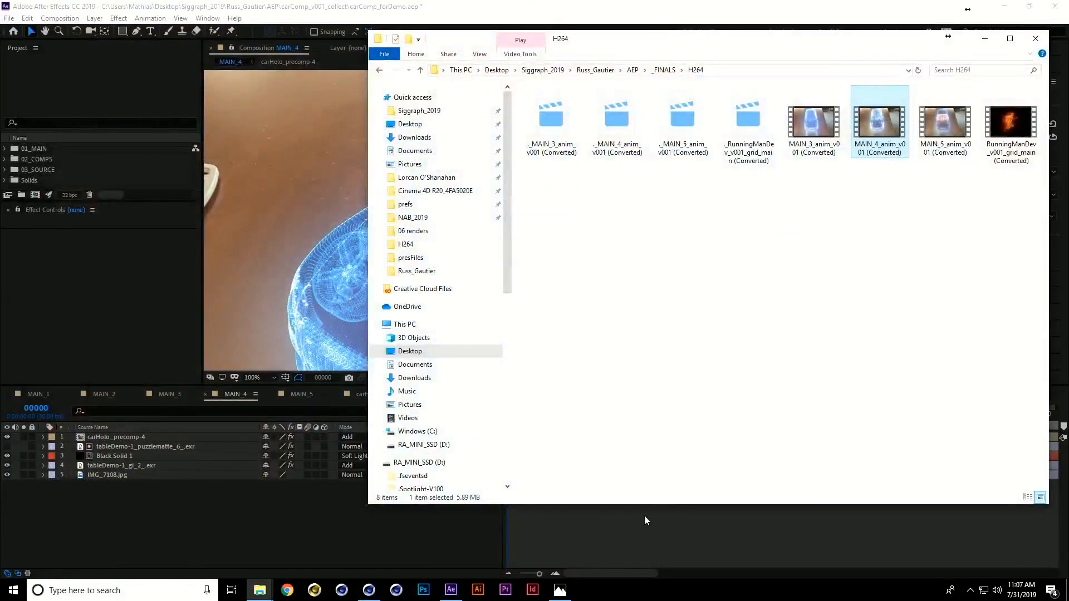
left_click(636, 530)
Step: Switch back to Cinema 4D, set the Matrix's distribution to Surface, and rewind the timeline to frame 0
left_click(369, 590)
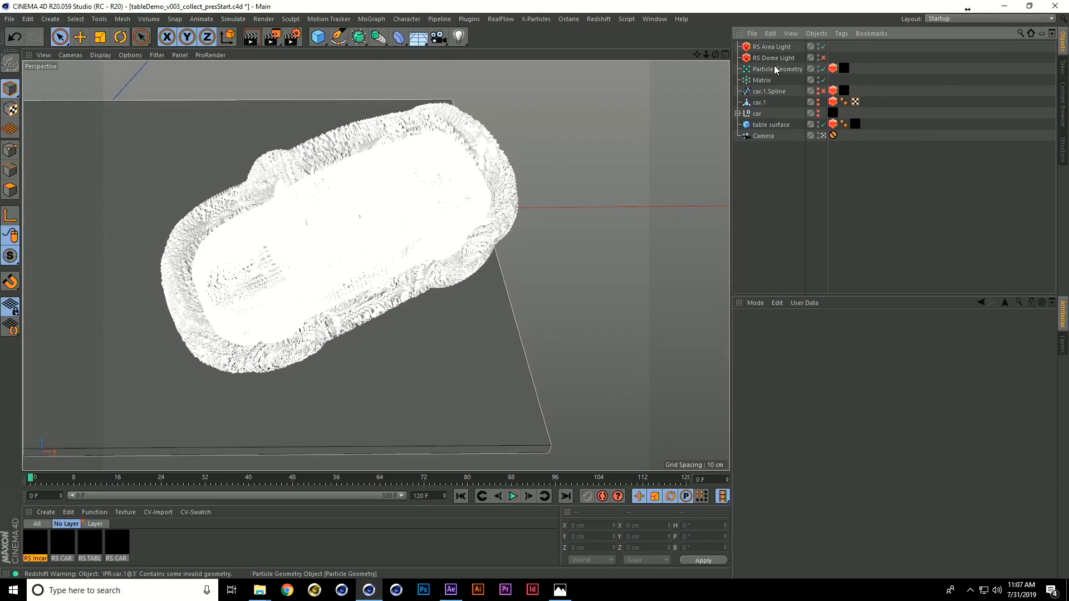
left_click(762, 80)
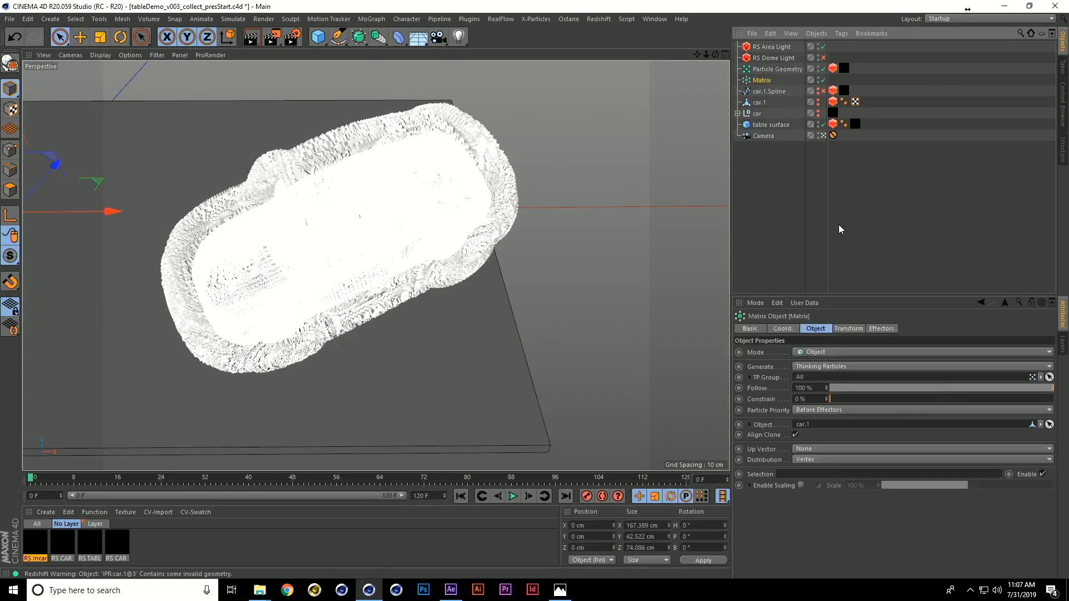
left_click(840, 459)
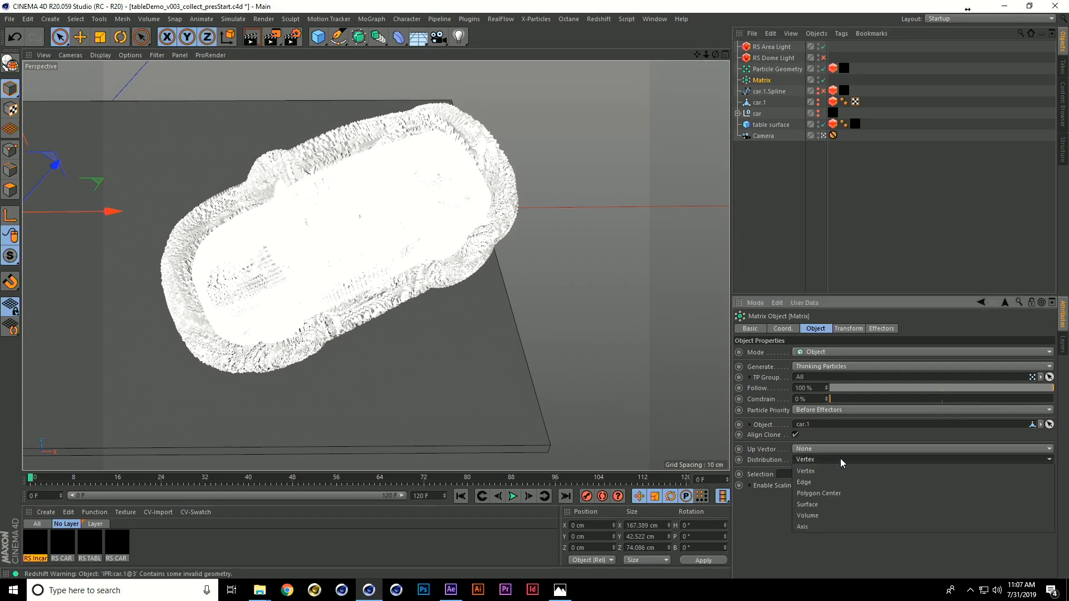
left_click(837, 503)
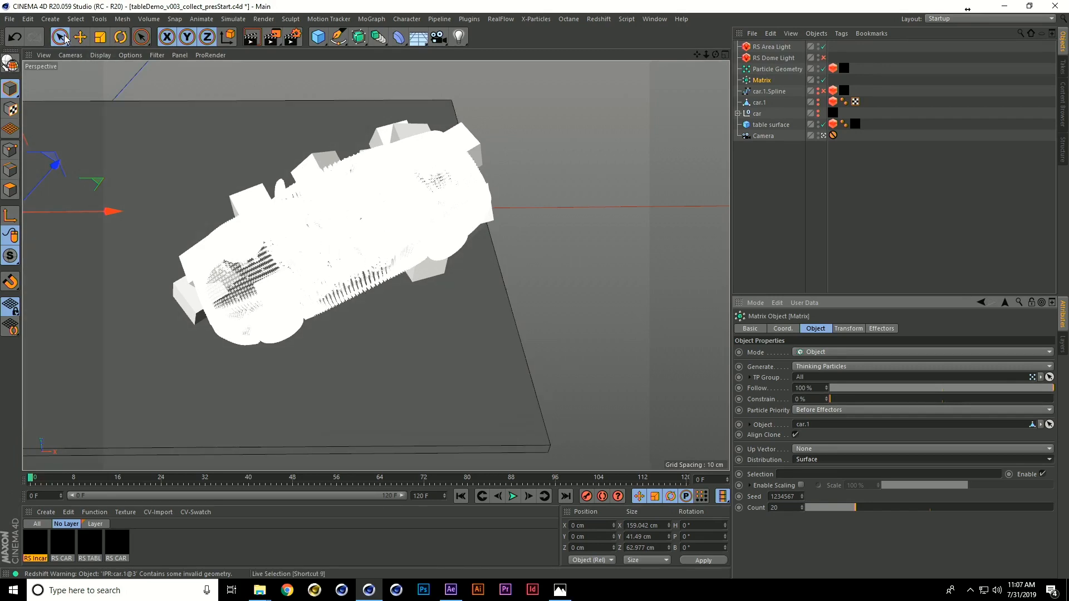
key("e")
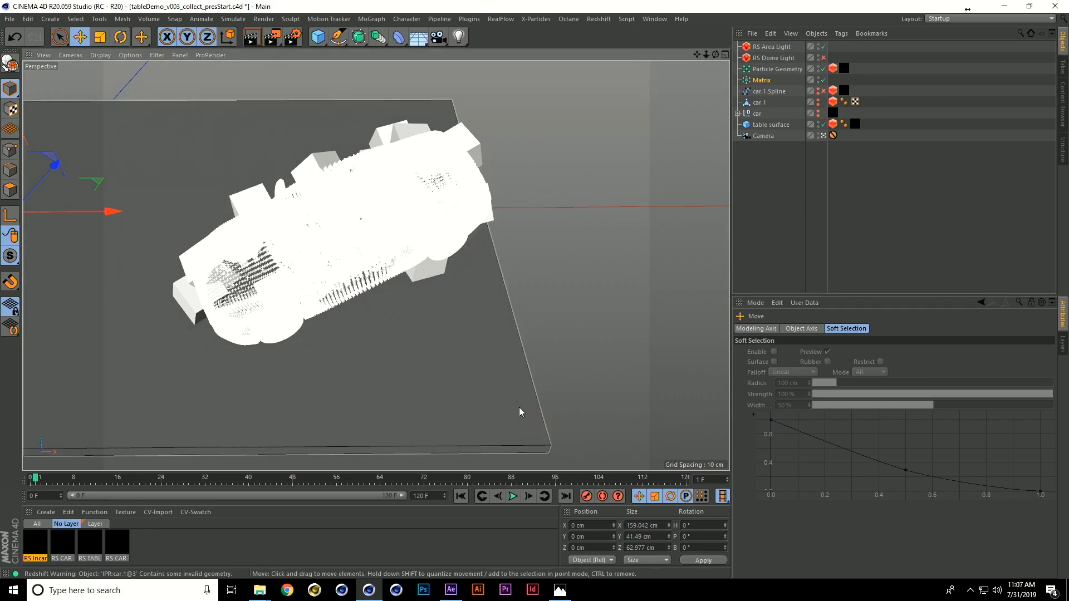
left_click(461, 497)
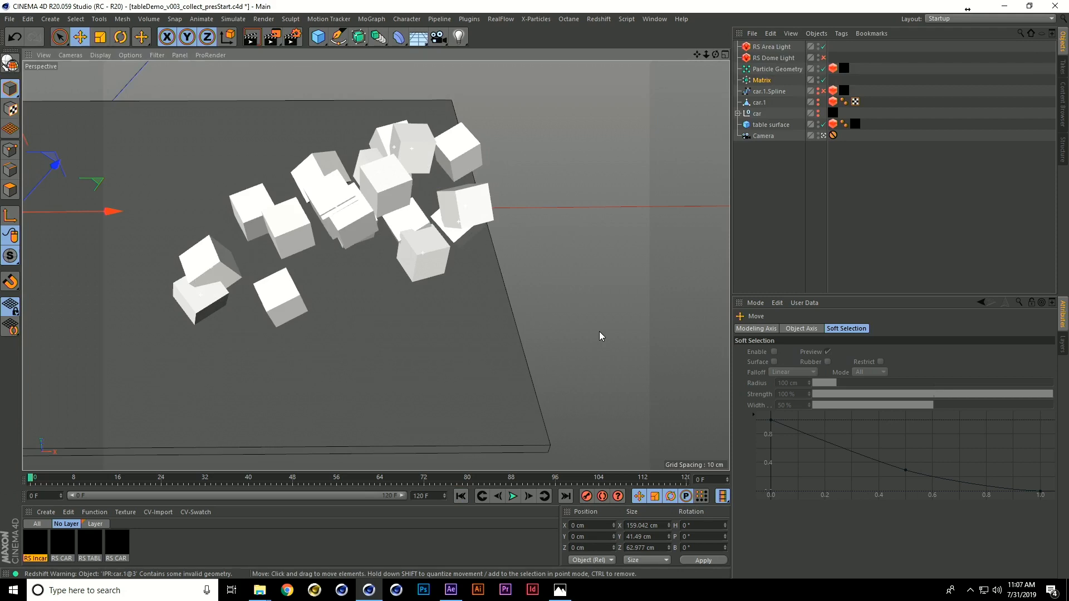
Step: Set the Matrix's surface particle count to 10000
left_click(761, 80)
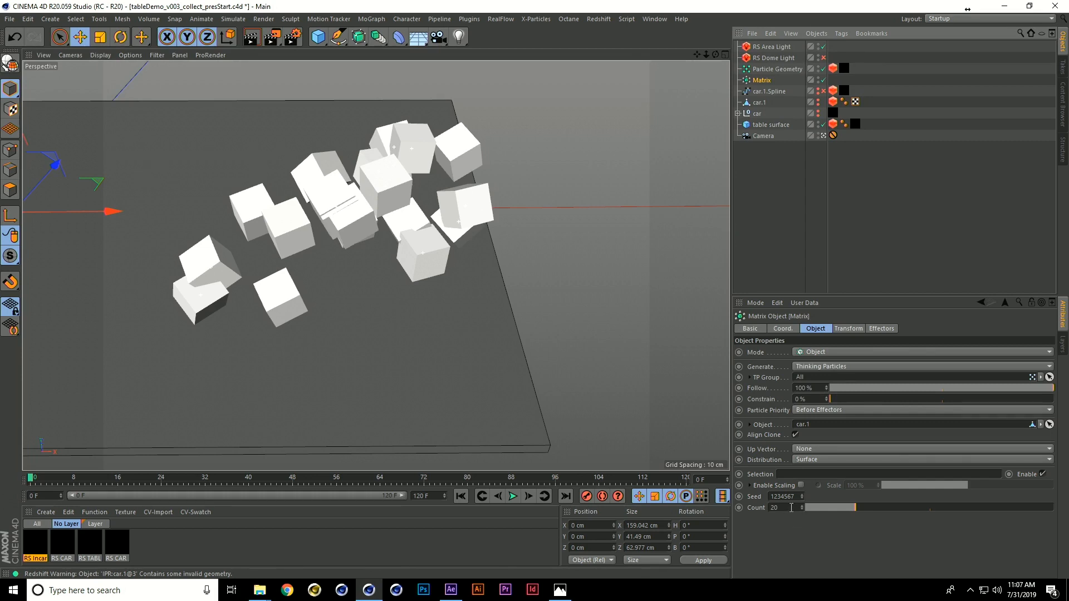
left_click(791, 508)
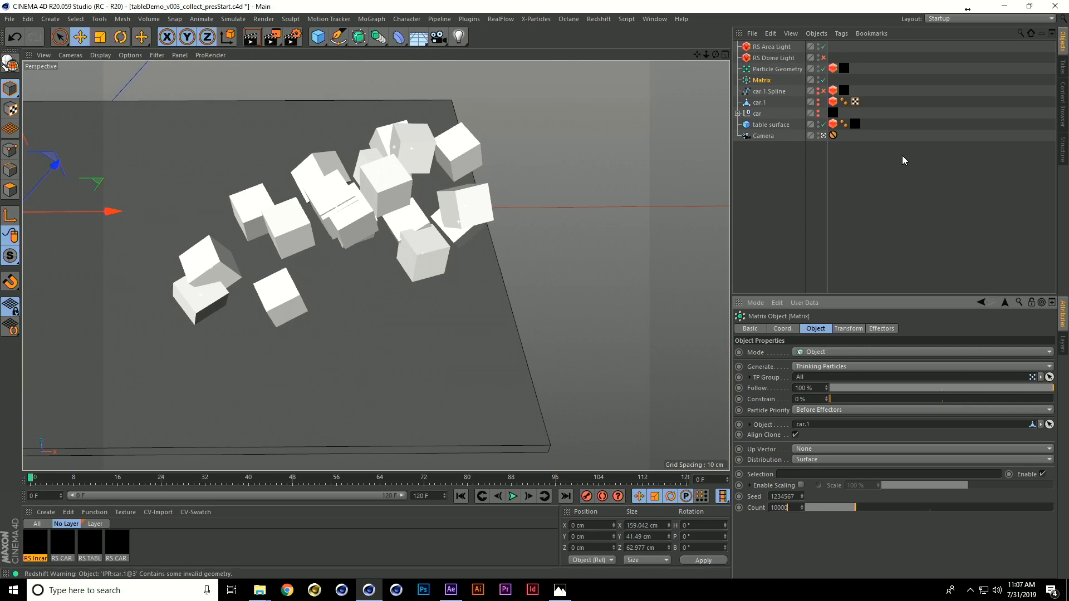
type("10000")
key("Return")
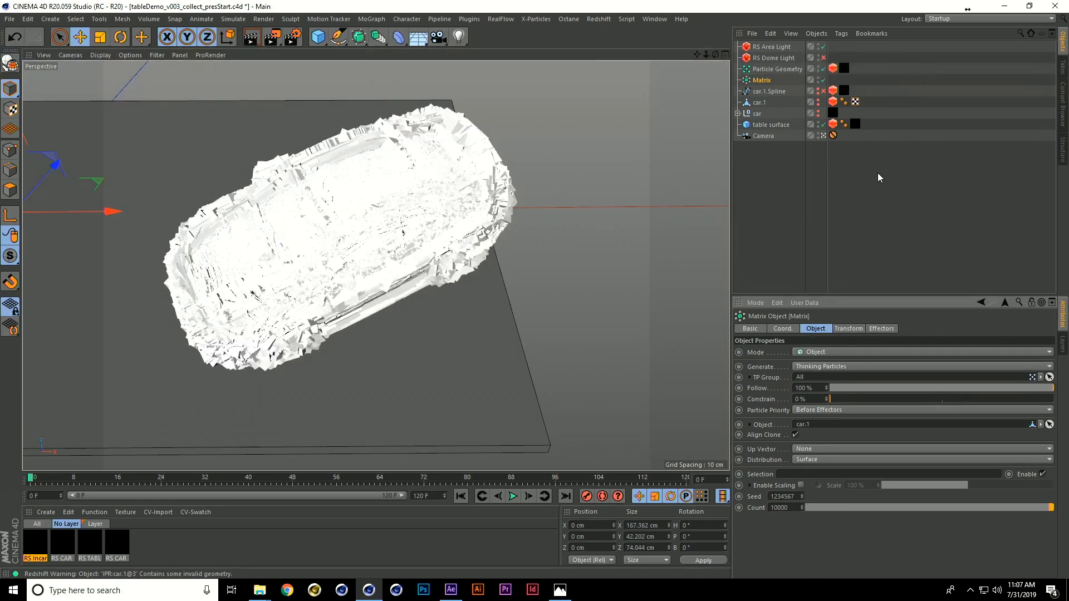
Step: Start a live render of the surface-distributed particles in the Redshift RenderView and raise the Matrix's count to 100000
left_click(604, 19)
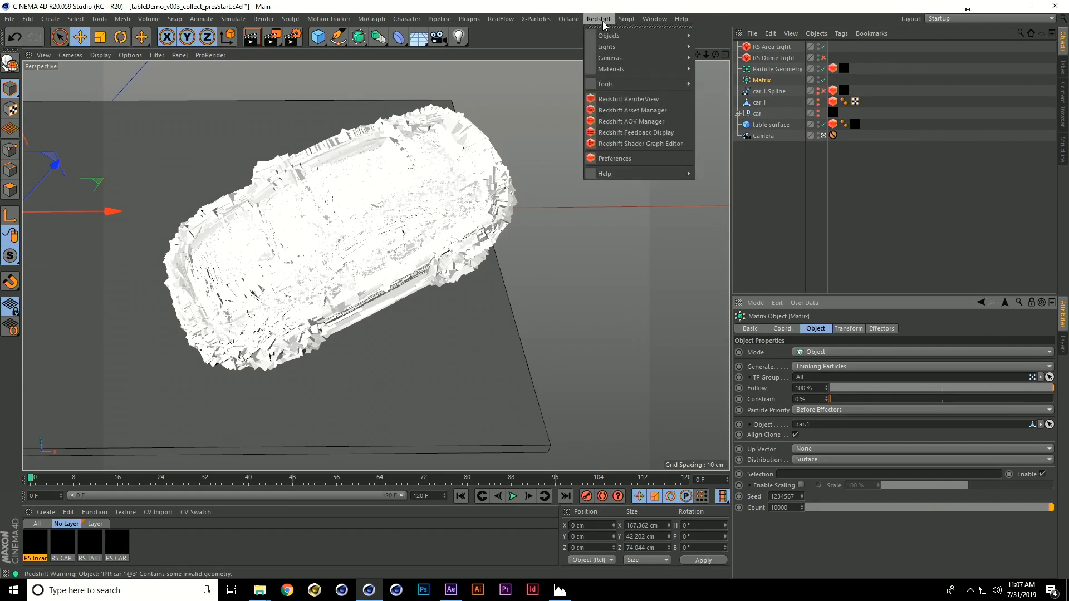
left_click(622, 99)
left_click(296, 129)
left_click_drag(707, 98, 427, 56)
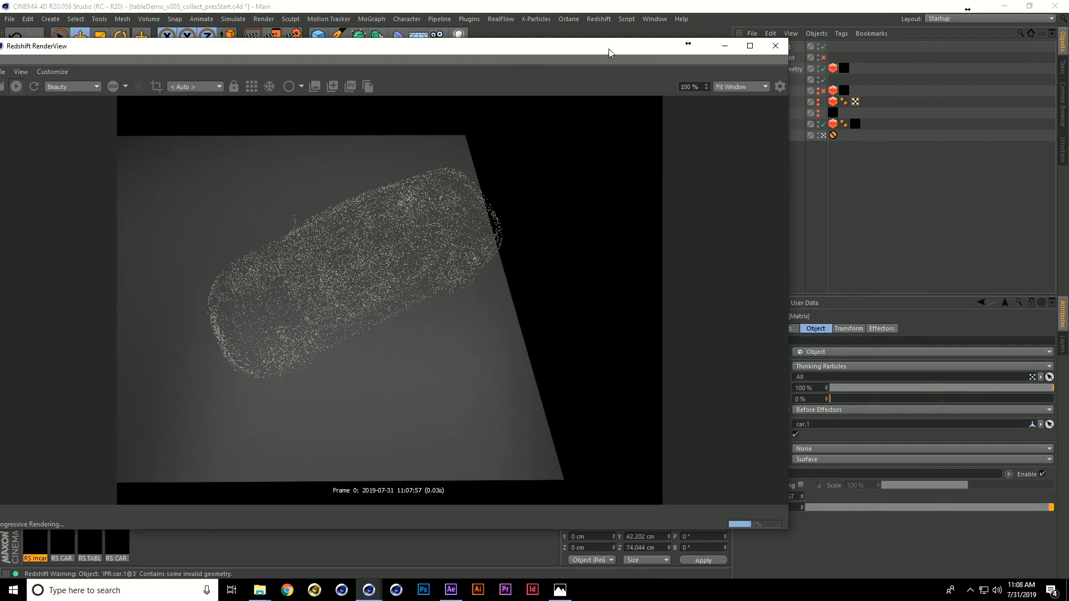
left_click_drag(605, 50, 542, 40)
left_click(791, 508)
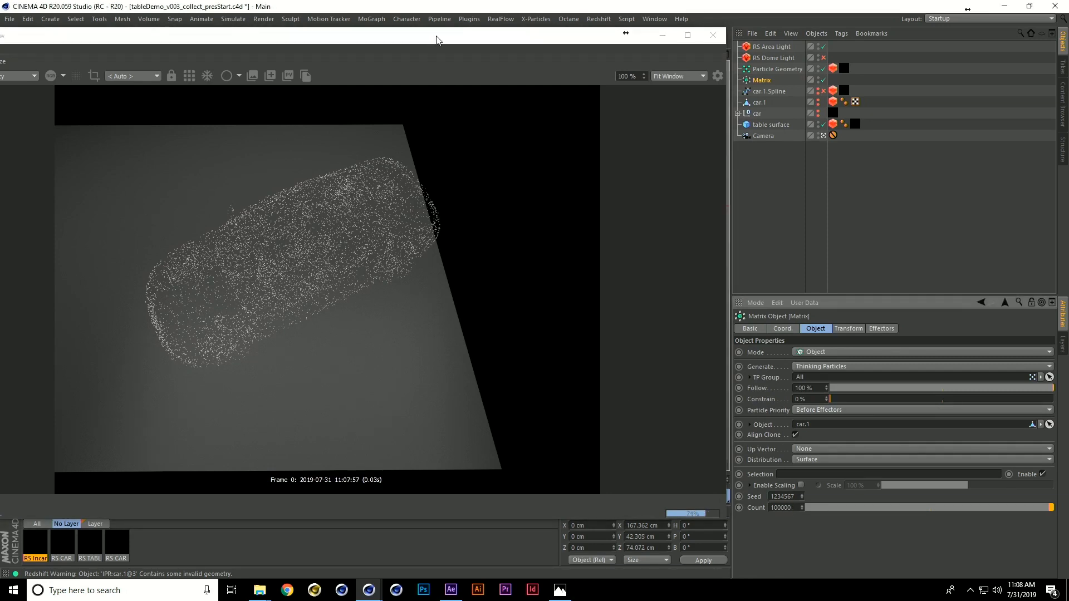
Step: Refresh the Redshift render to show the surface particles at the Matrix's current count
left_click_drag(436, 40, 558, 45)
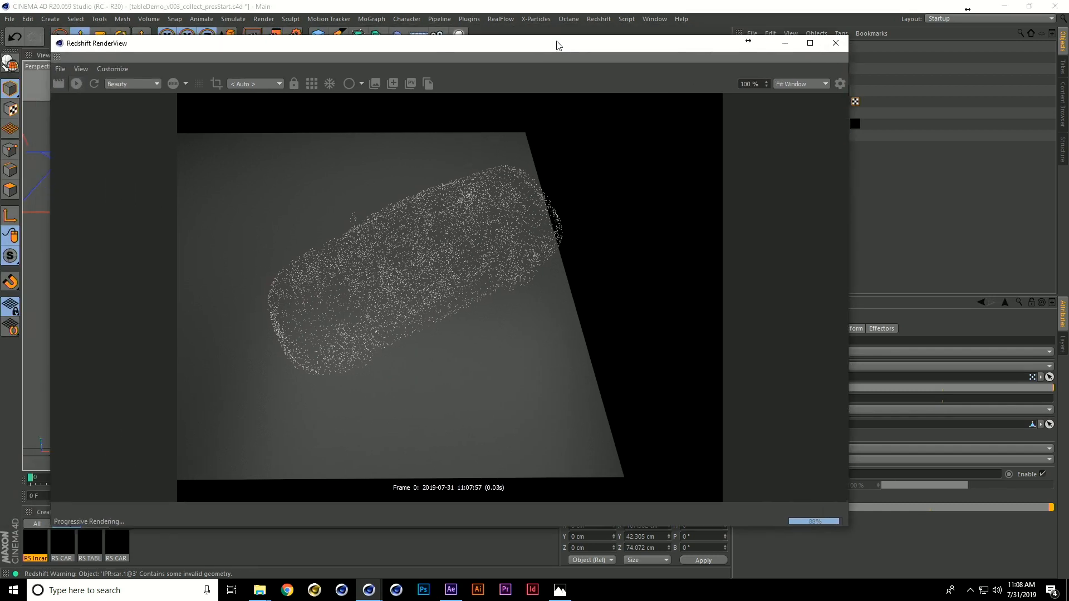
left_click(94, 83)
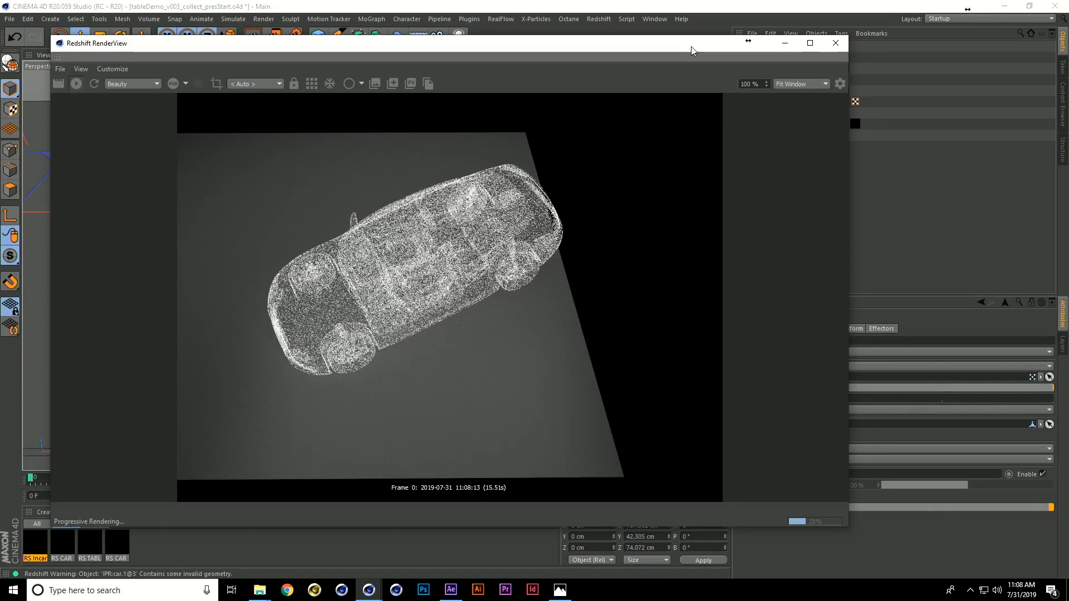
Step: Raise the Matrix's surface particle count to 500000 and refresh the Redshift render
left_click_drag(673, 40, 584, 23)
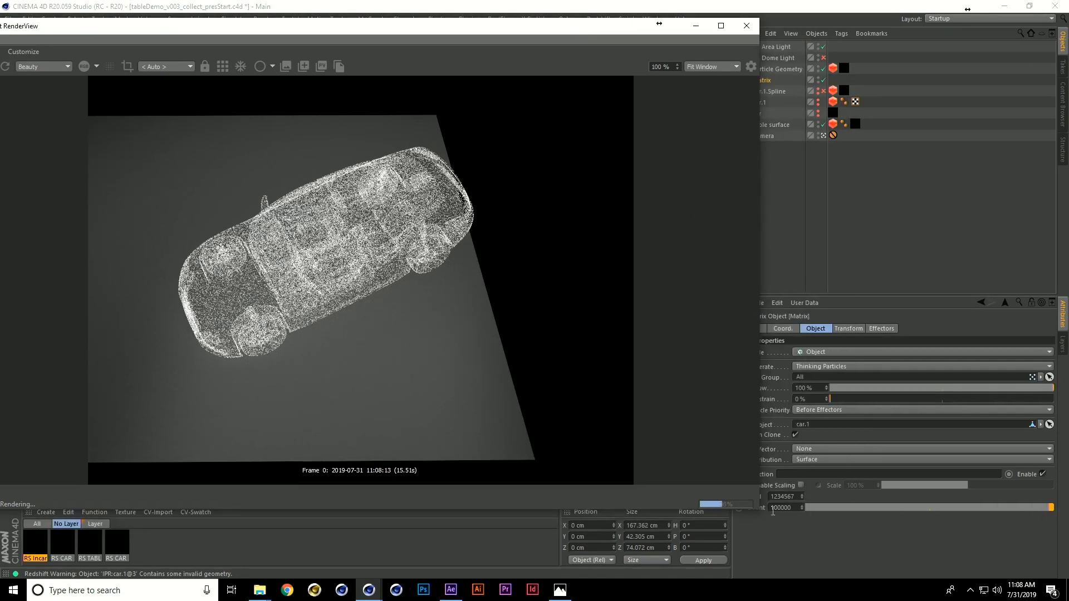
left_click(774, 508)
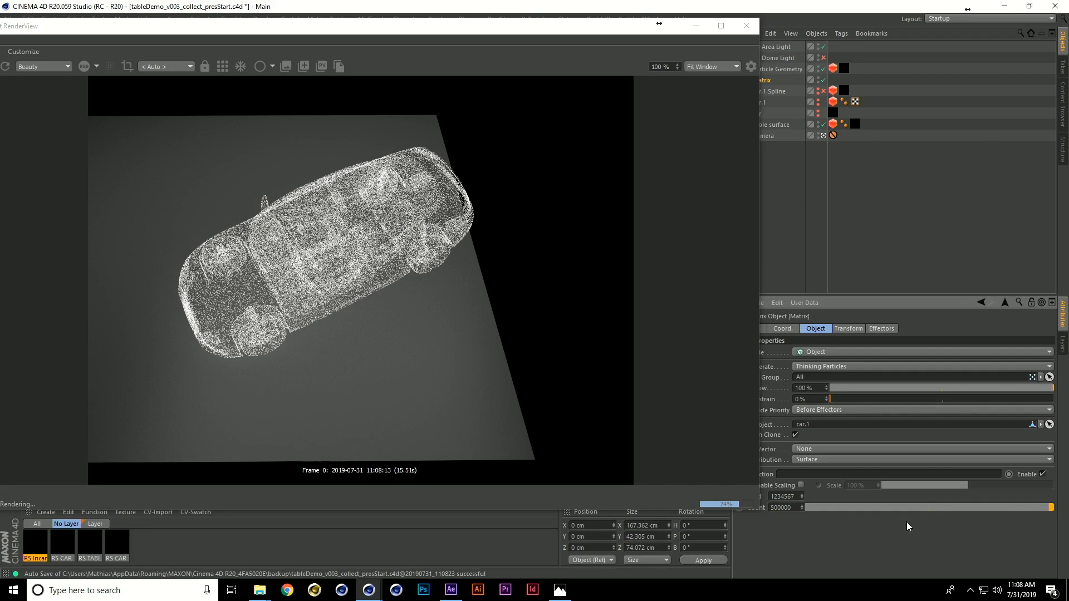
left_click_drag(526, 30, 640, 51)
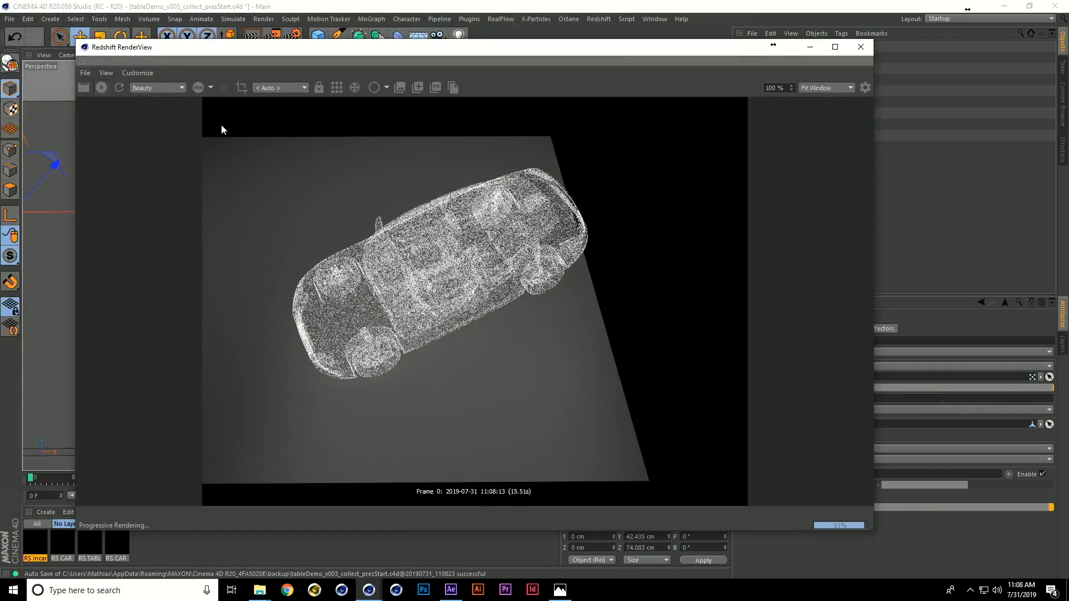
left_click(120, 88)
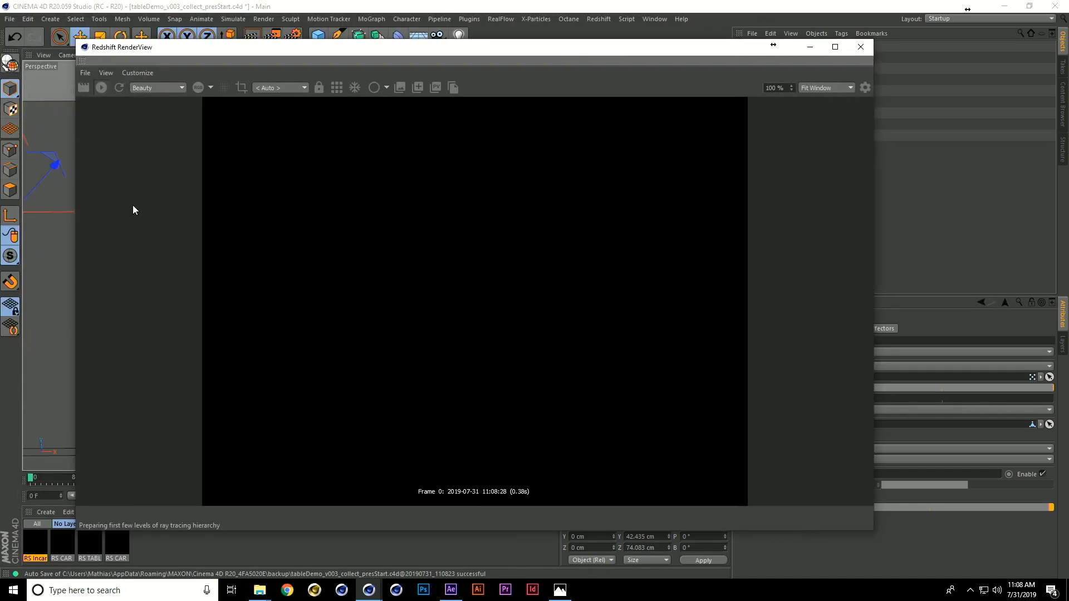
left_click_drag(689, 41, 653, 39)
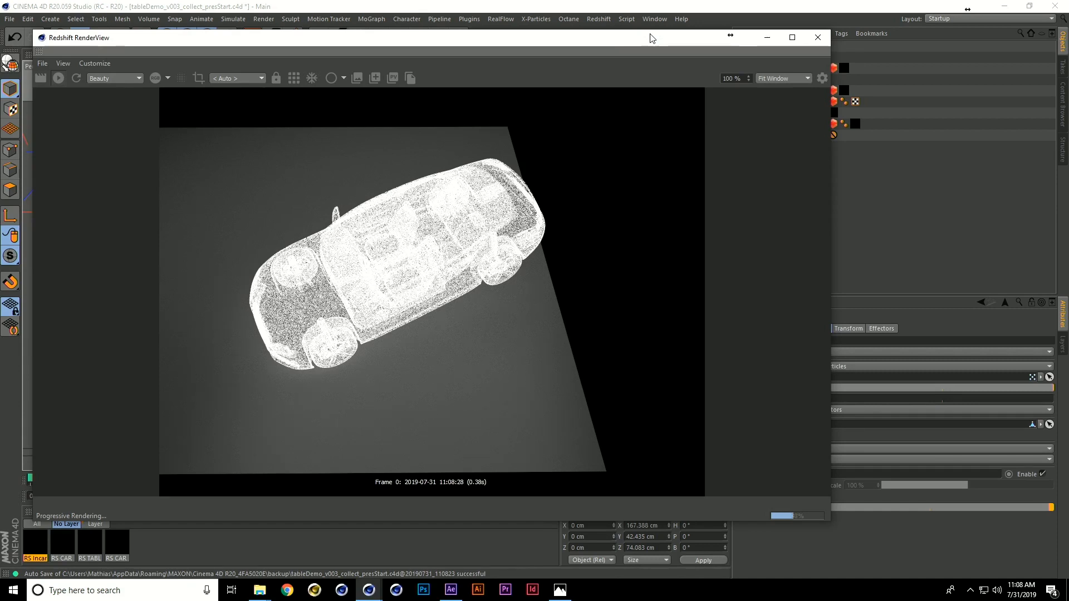
left_click_drag(646, 38, 637, 40)
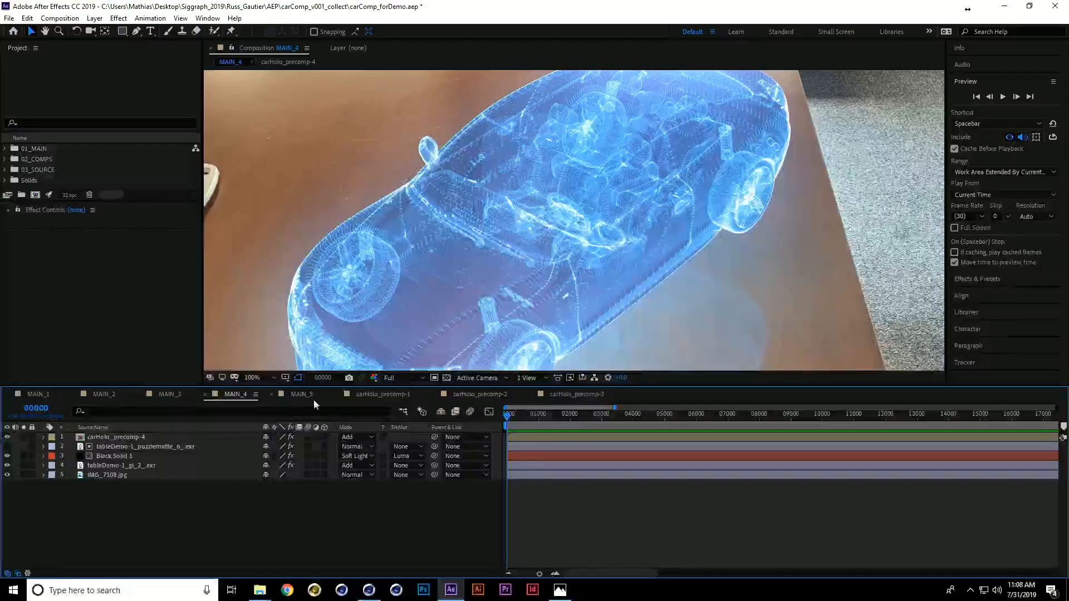
Step: View the MAIN_5 composition in After Effects, then watch the animated car hologram video and close the player
left_click(301, 395)
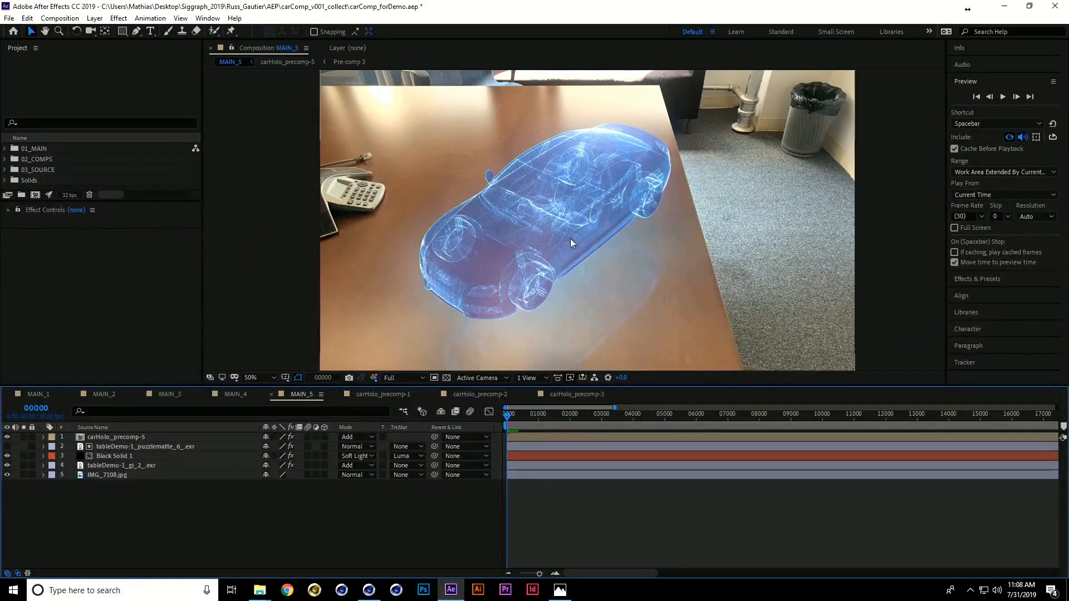
scroll(590, 215, "up", 2)
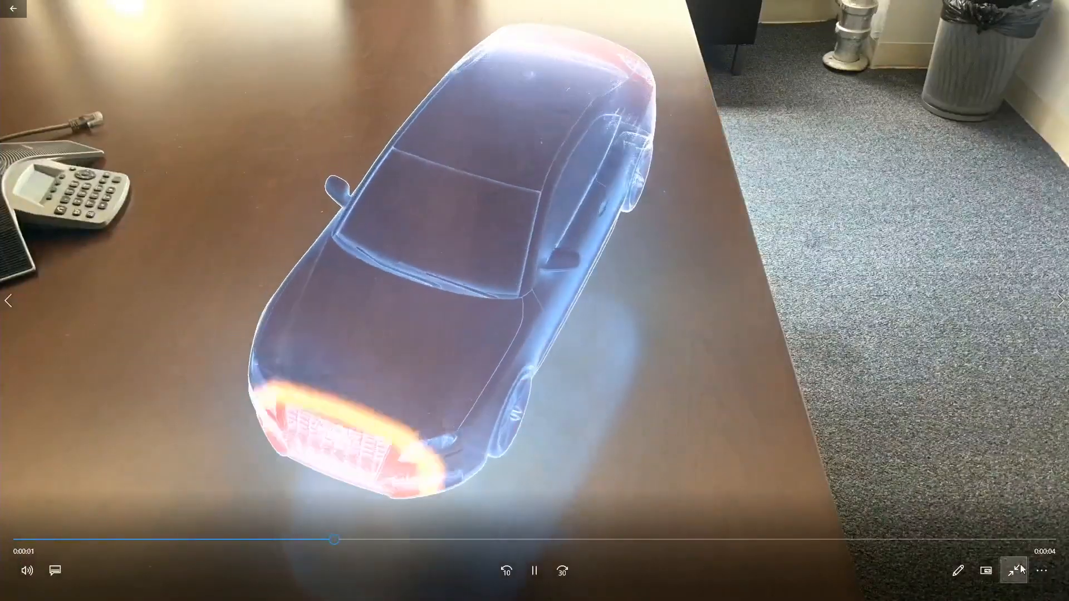
left_click(1042, 570)
left_click(1000, 509)
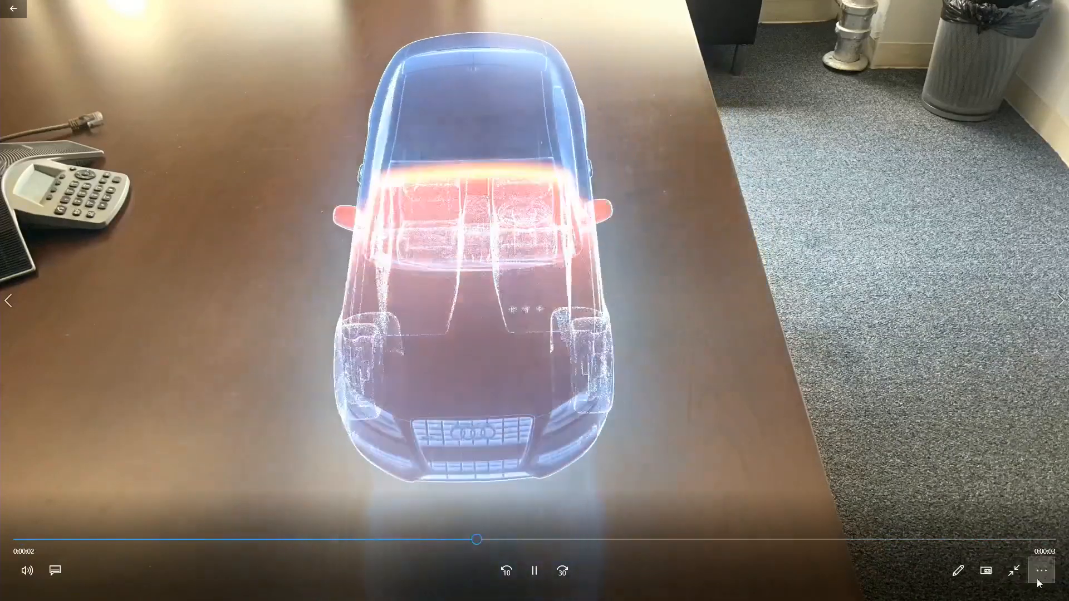
left_click(1014, 575)
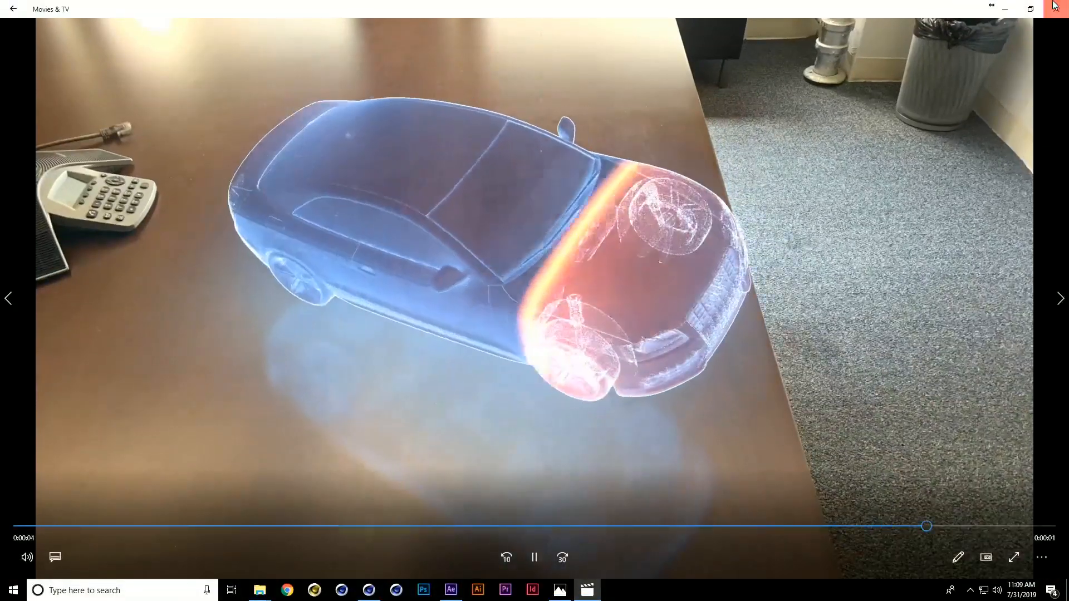
left_click(1055, 6)
Step: Switch back to Cinema 4D, bring up the RunningMan_v001_collect_forPres.c4d project, and scrub its running animation
left_click(366, 593)
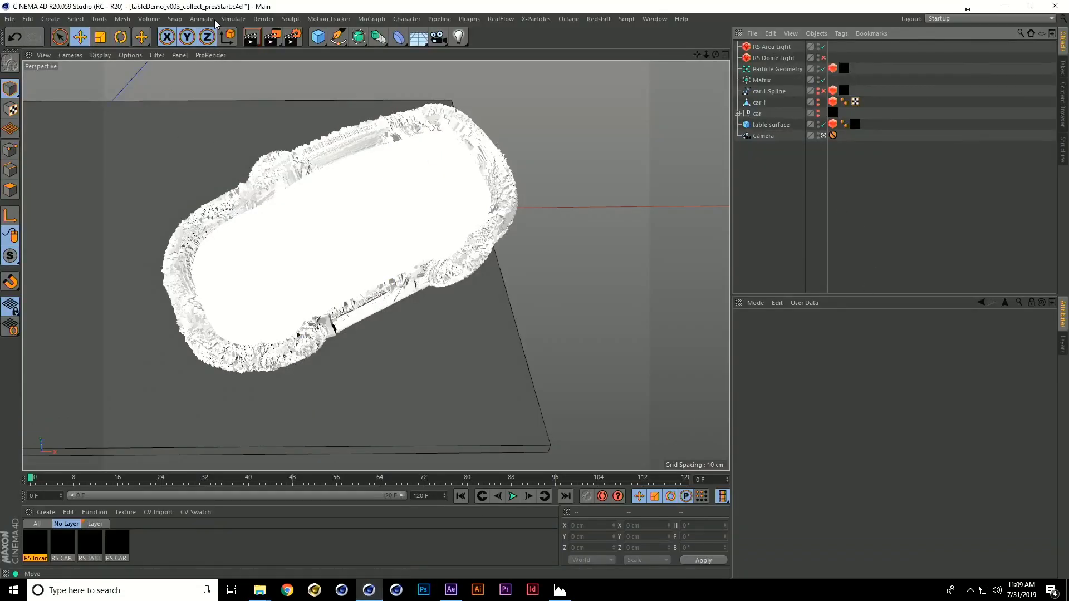
left_click(651, 20)
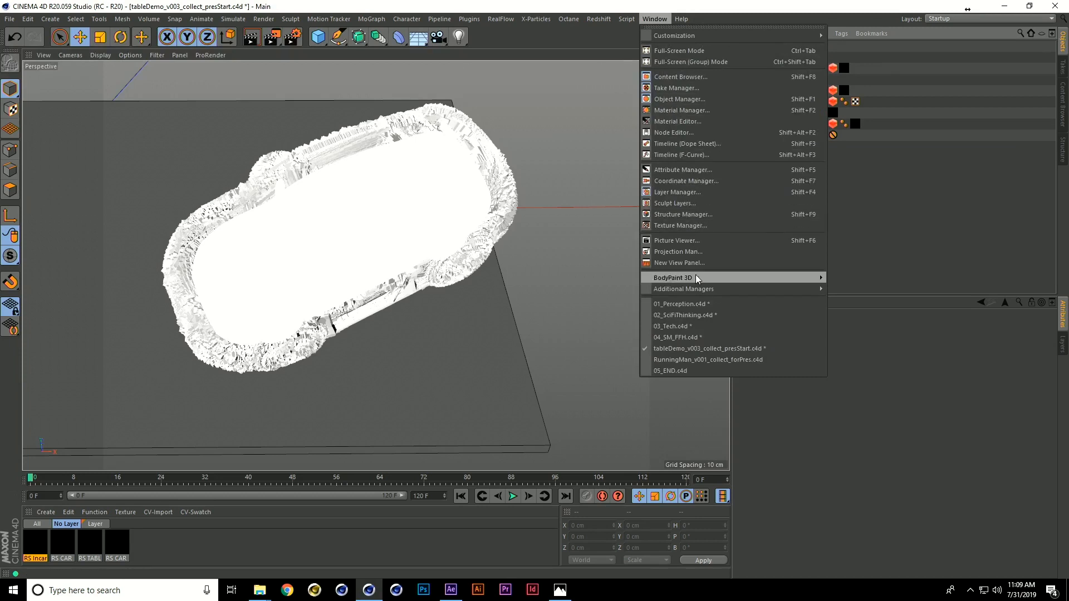
left_click(713, 365)
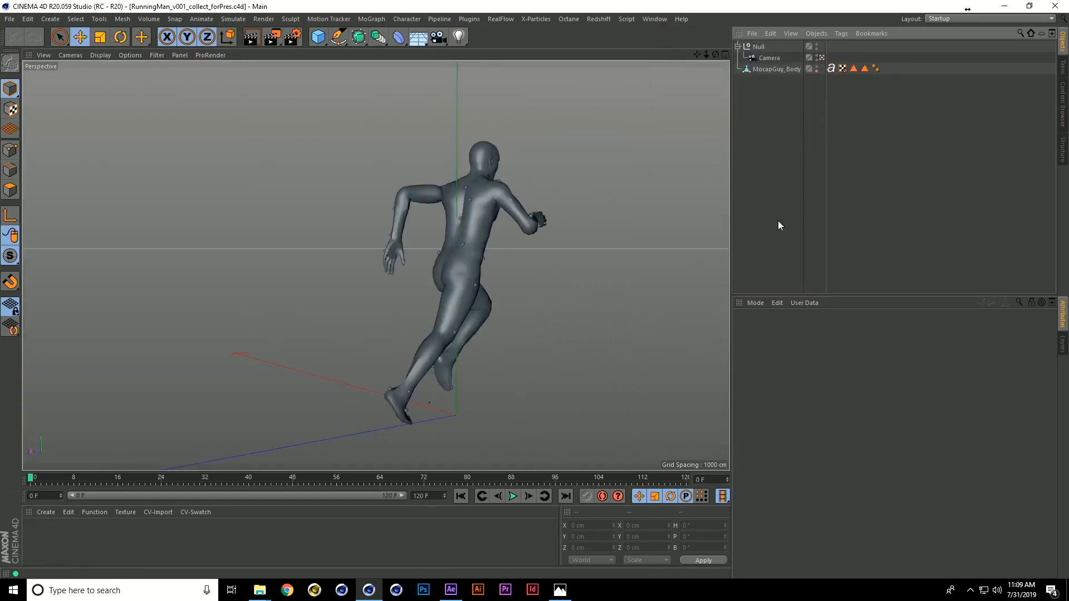
left_click_drag(40, 479, 19, 434)
Step: Add a MoGraph Matrix in Object mode with MocapGuy_Body as its source object
left_click(371, 19)
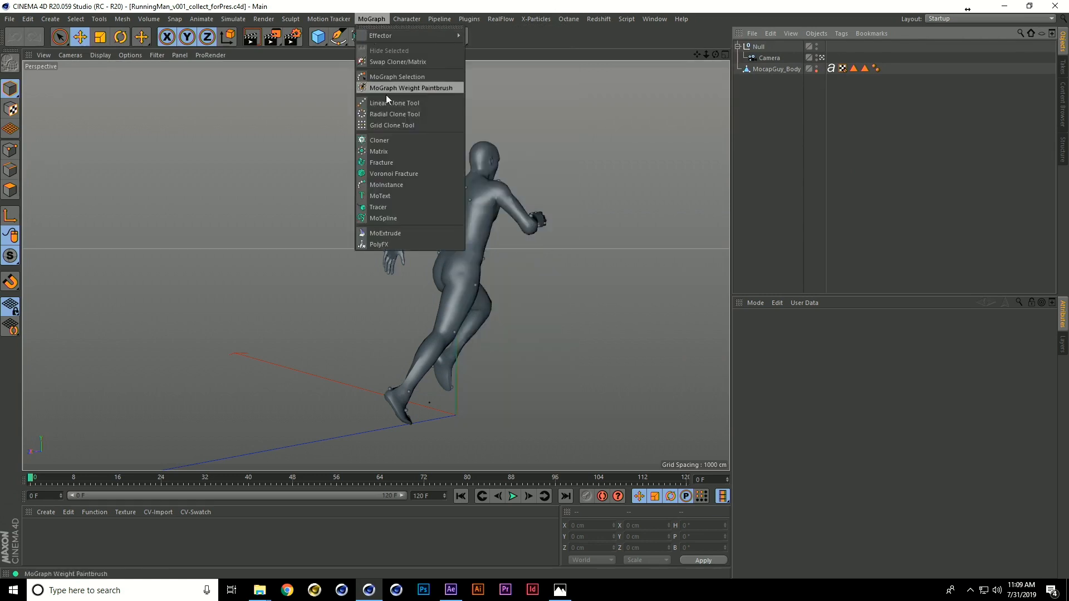
left_click(412, 152)
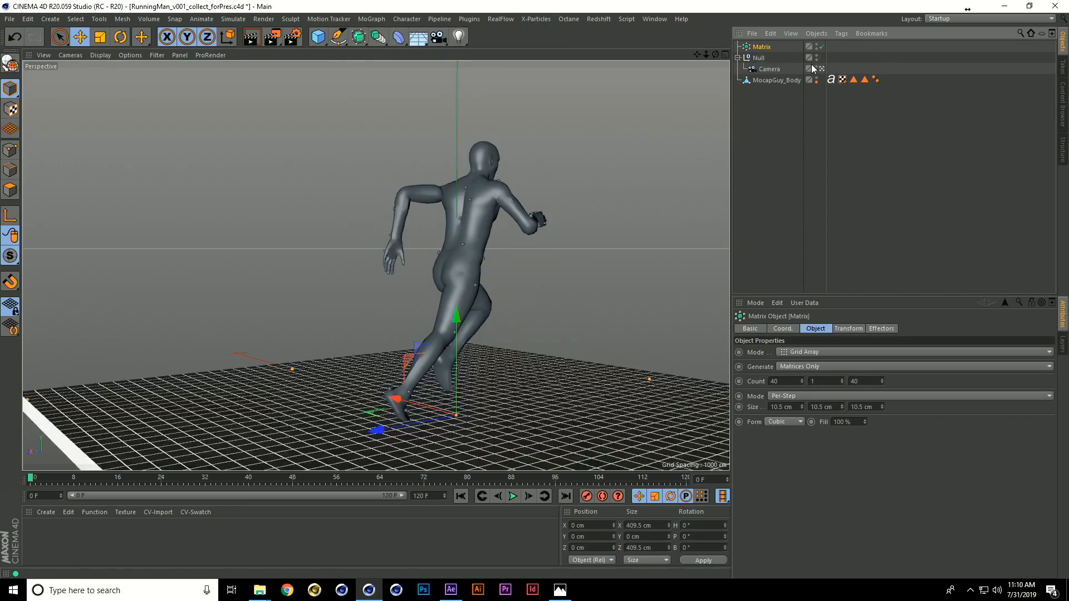
left_click(819, 352)
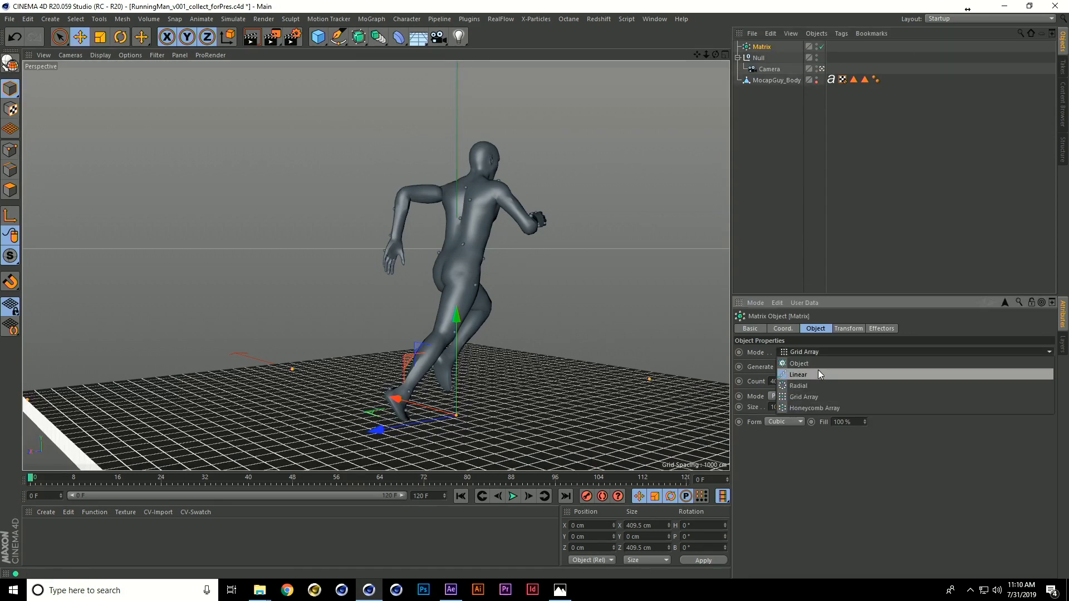
left_click(817, 364)
left_click_drag(766, 79, 811, 388)
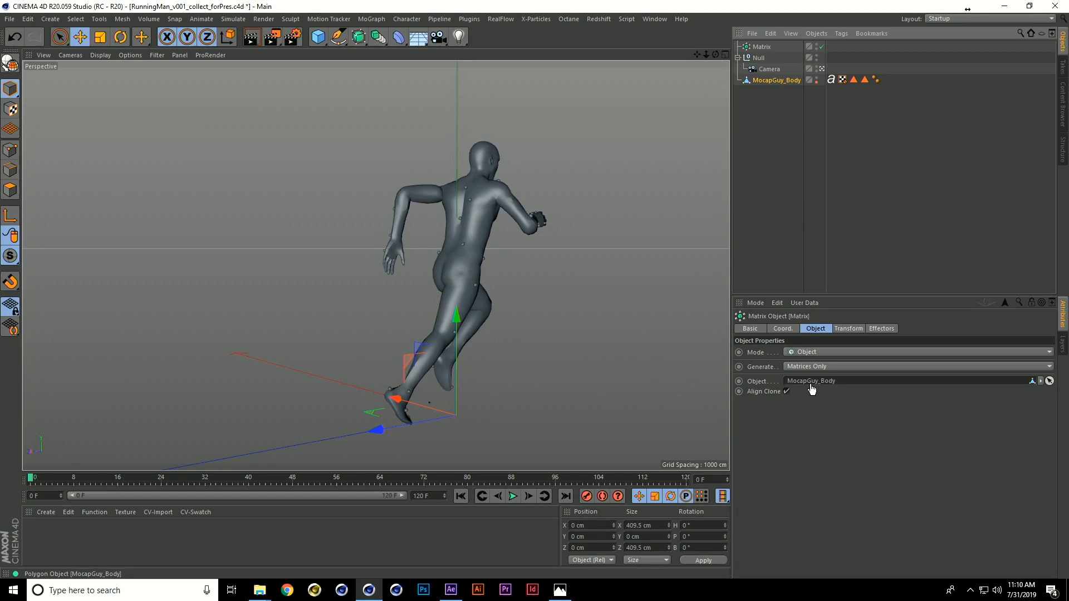
left_click(906, 202)
Step: Set the Matrix's distribution to Volume and make it generate Thinking Particles
mouse_move(760, 47)
left_mouse_down()
mouse_move(764, 137)
mouse_move(761, 47)
left_mouse_up()
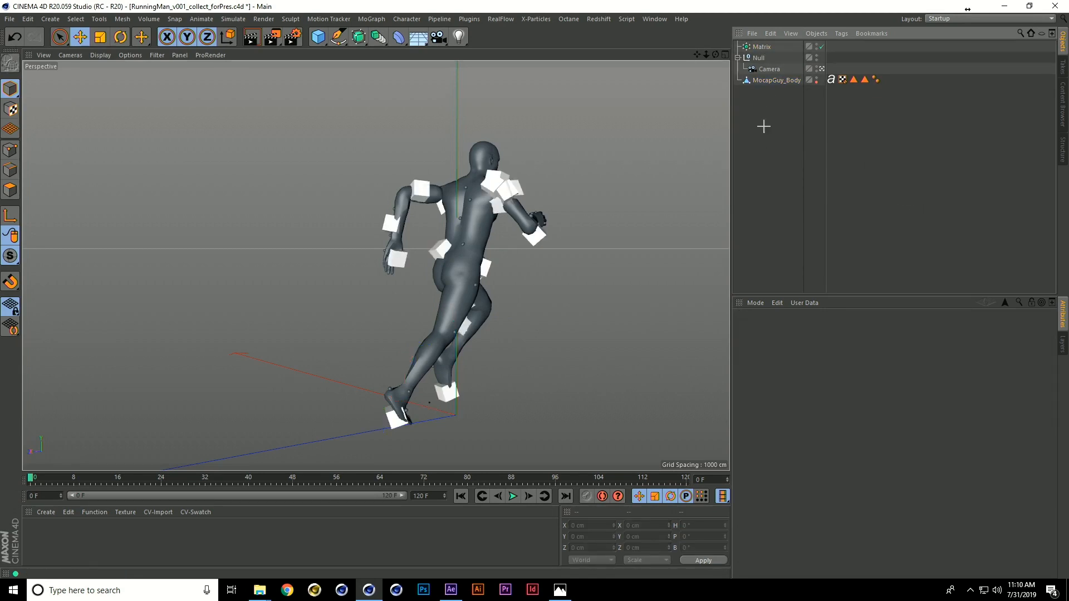
left_click(762, 47)
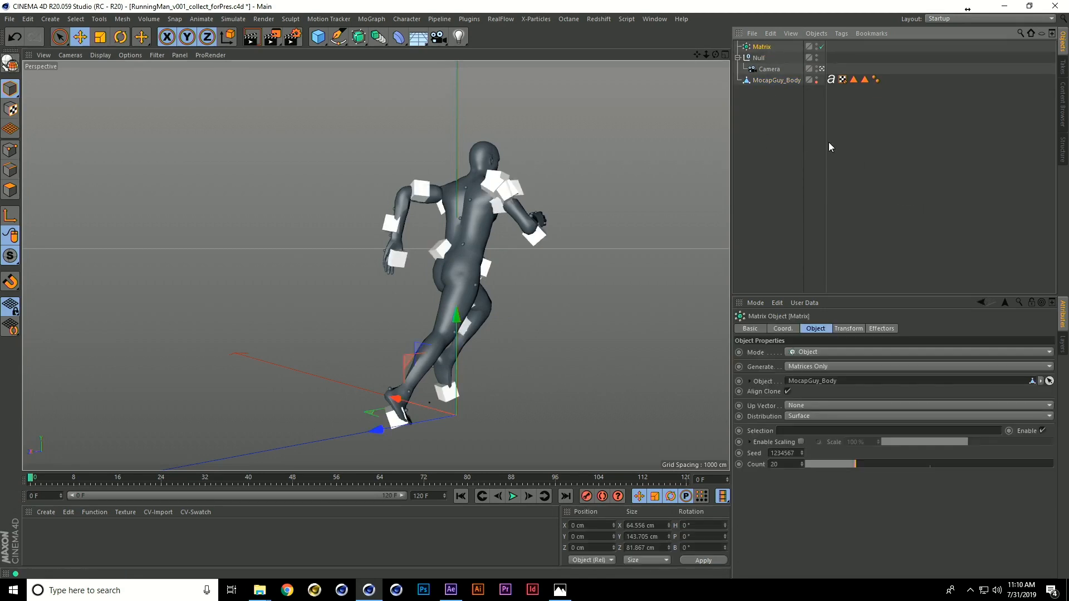
left_click(820, 416)
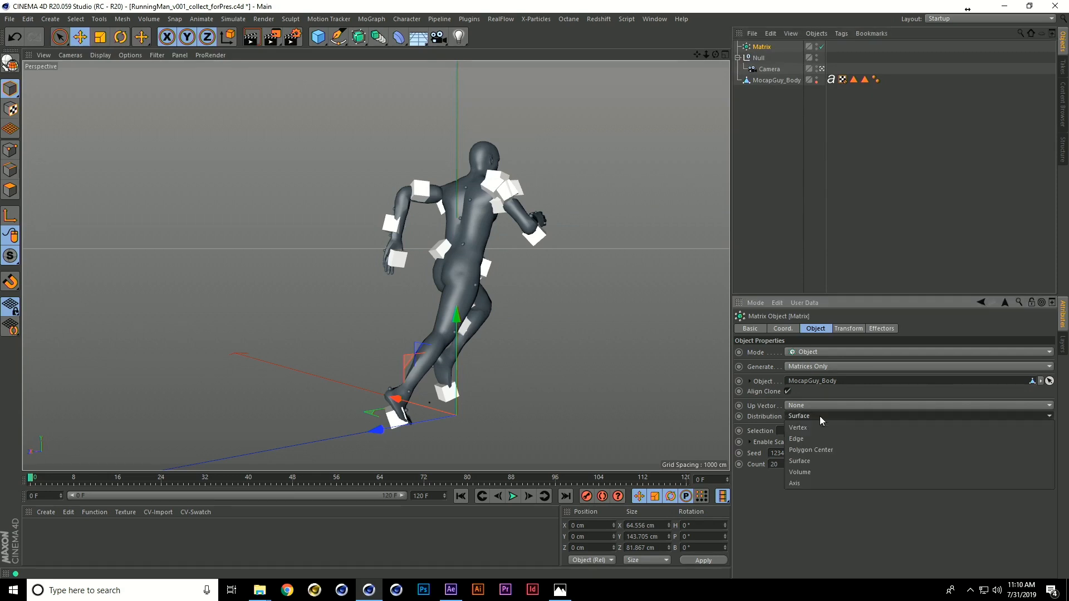
left_click(834, 471)
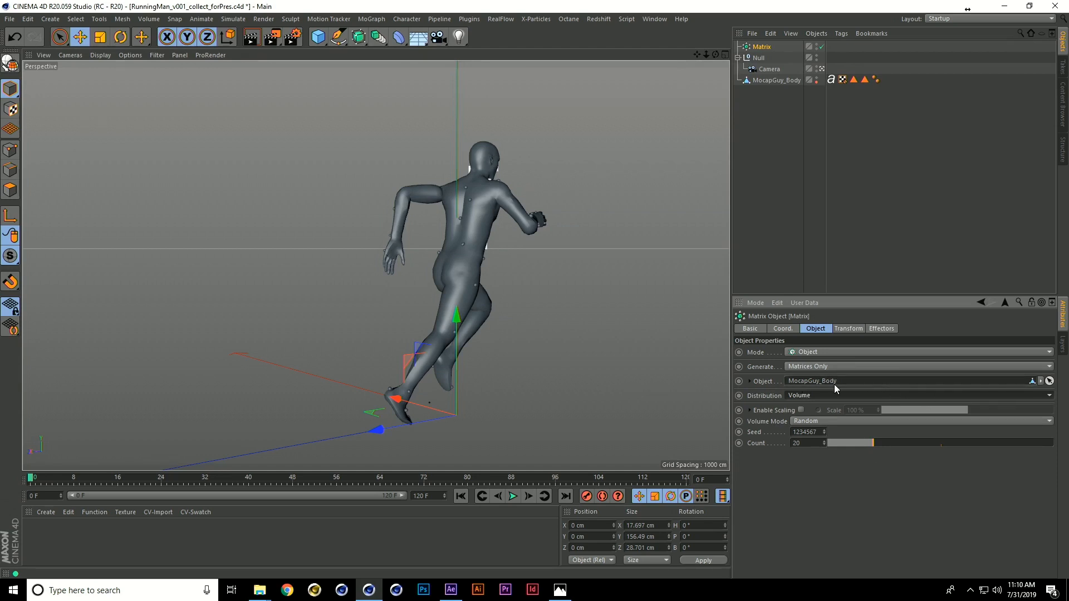
left_click(845, 367)
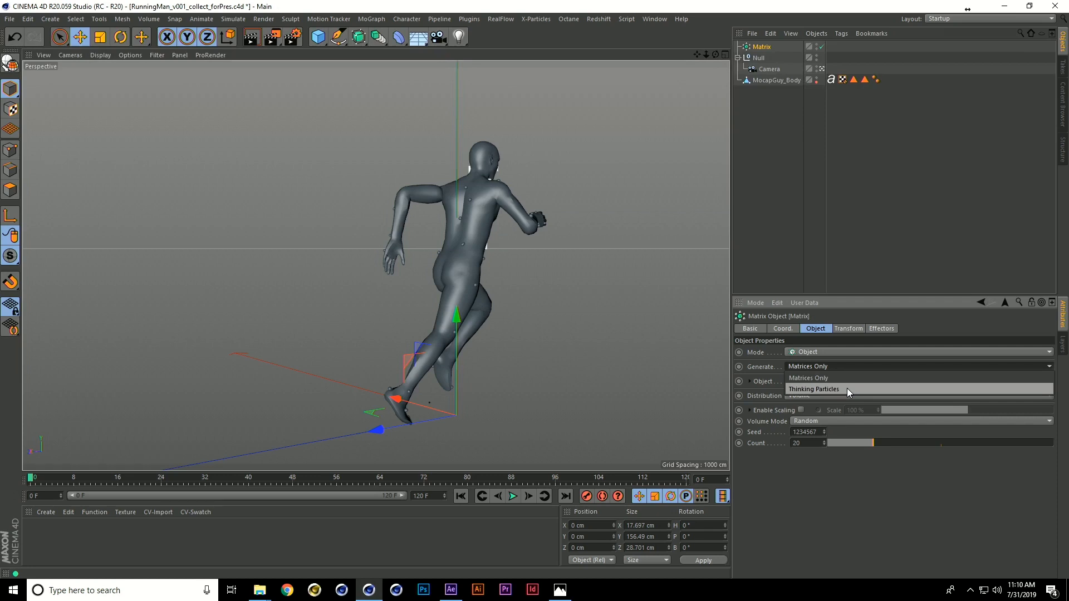
left_click(847, 389)
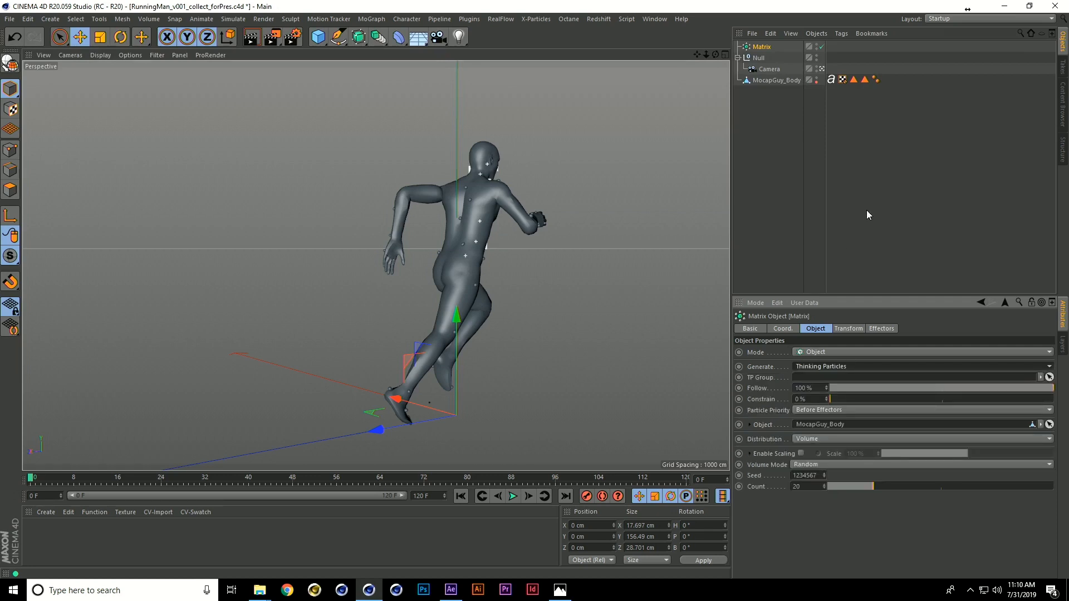
Step: Add a Thinking Particles Particle Geometry object to the running man scene
left_click(343, 20)
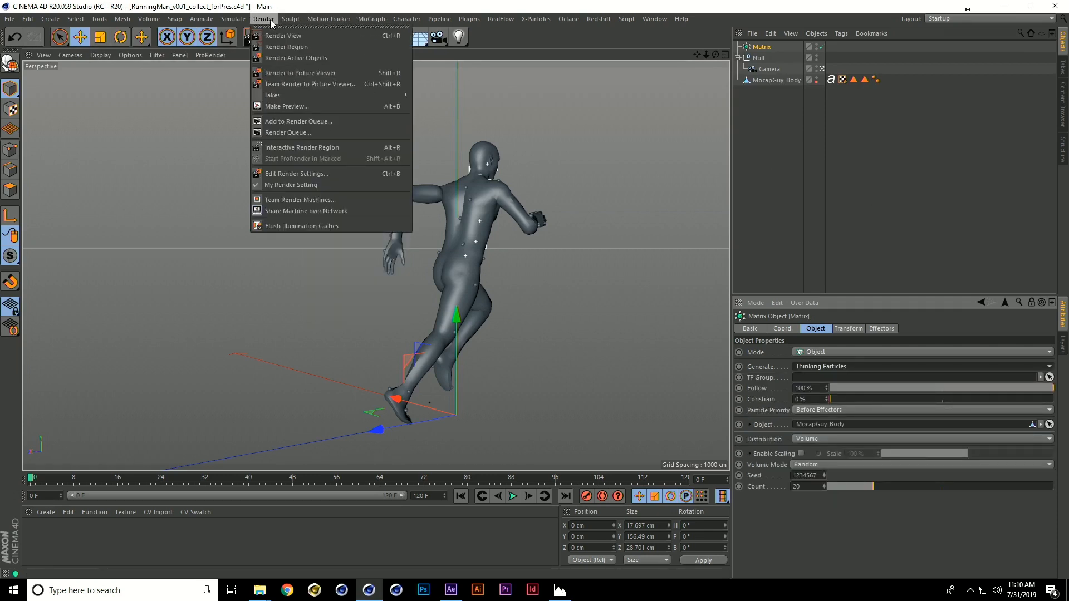
mouse_move(227, 21)
mouse_move(251, 73)
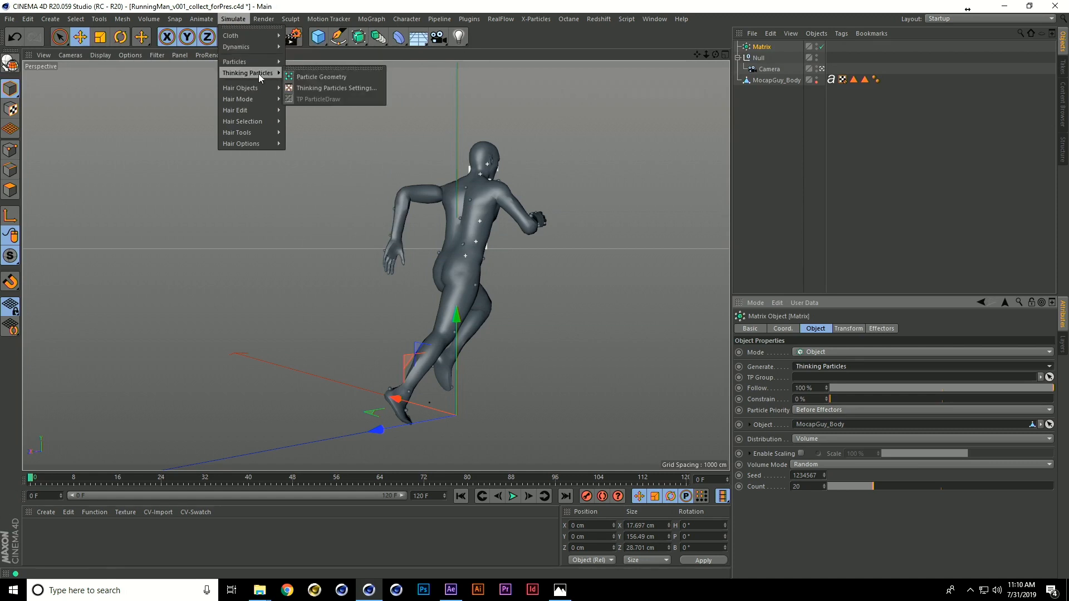
left_click(338, 78)
Step: Assign the All particle group from the Thinking Particles settings to both the Particle Geometry and the Matrix
left_click(231, 19)
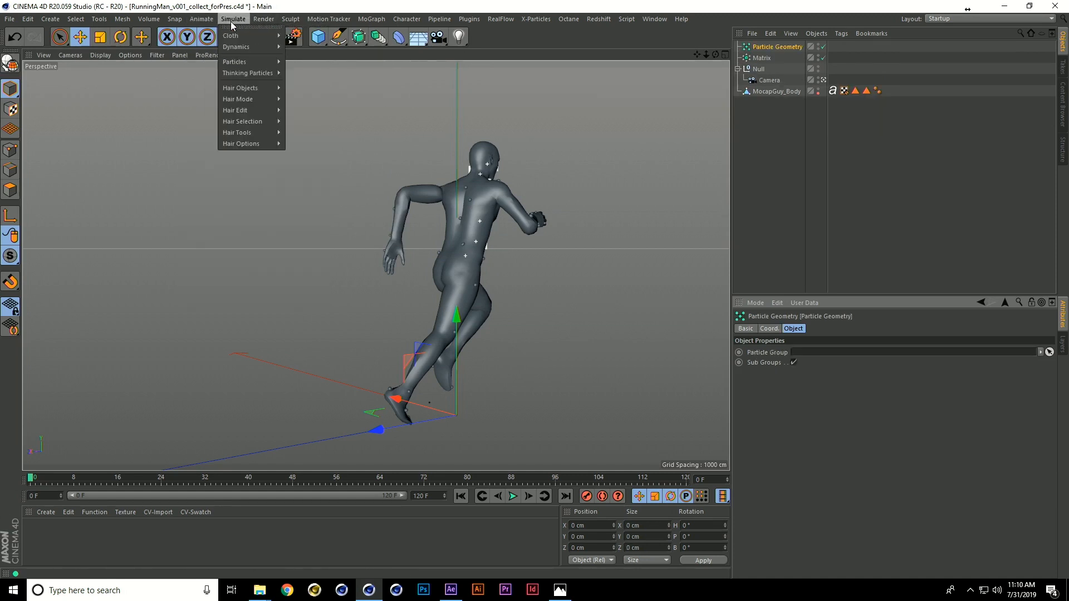
mouse_move(245, 54)
mouse_move(251, 73)
left_click(323, 88)
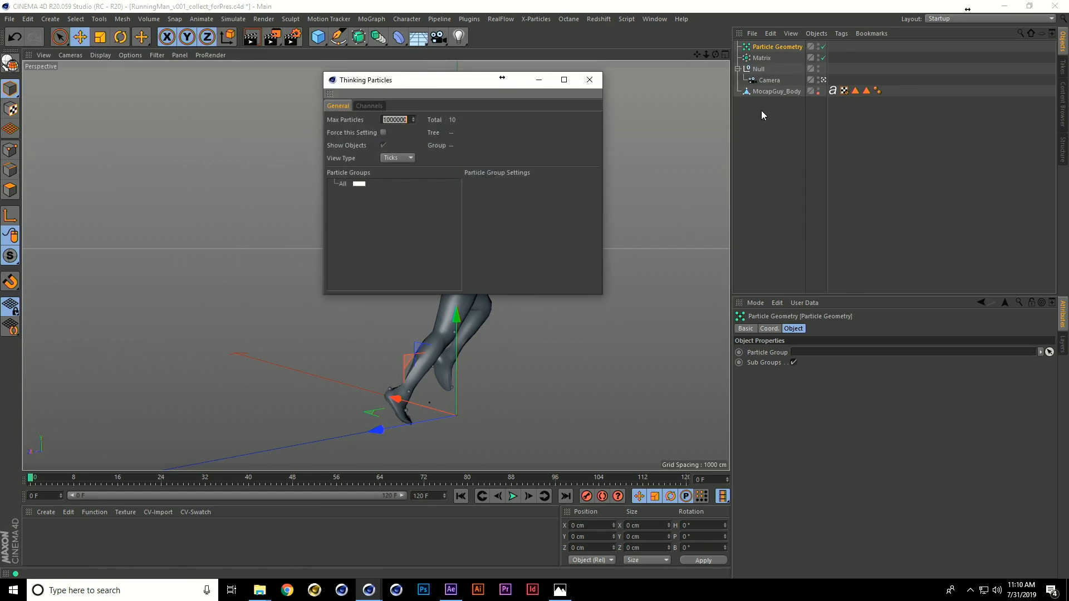
left_click_drag(342, 185, 857, 353)
left_click(761, 58)
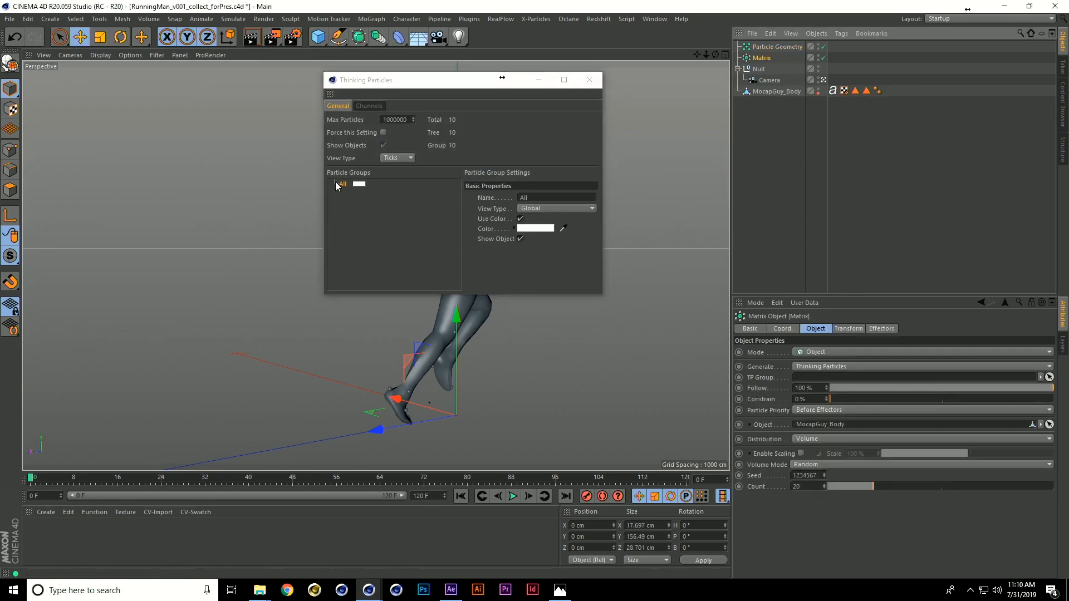
left_click_drag(342, 185, 828, 381)
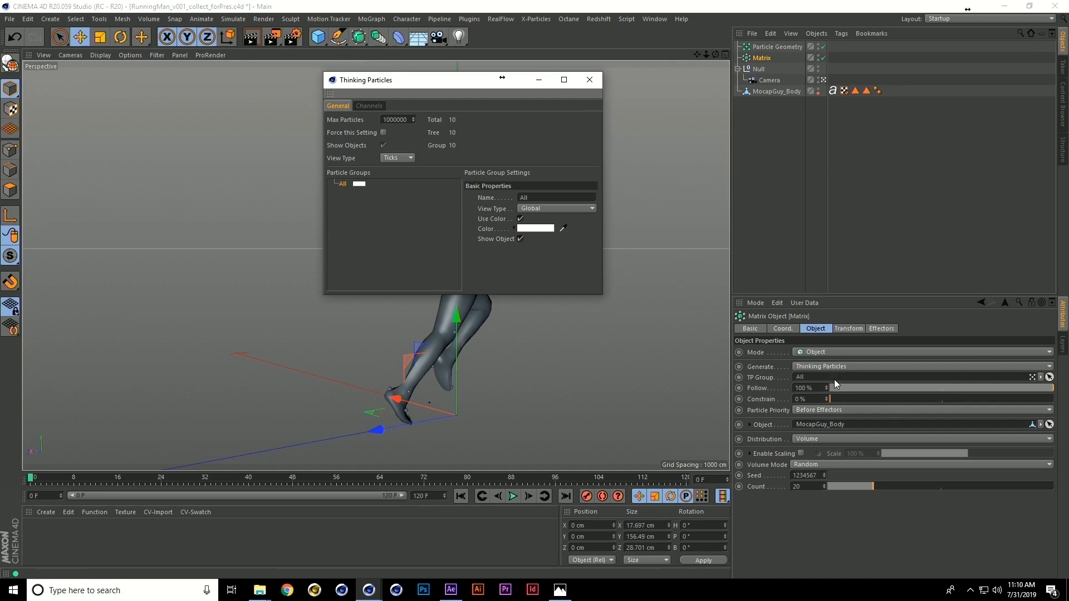
left_click(590, 80)
left_click(924, 200)
Step: Add a Redshift Object tag to the Particle Geometry and set its particle mode to Point Instances
left_click(777, 46)
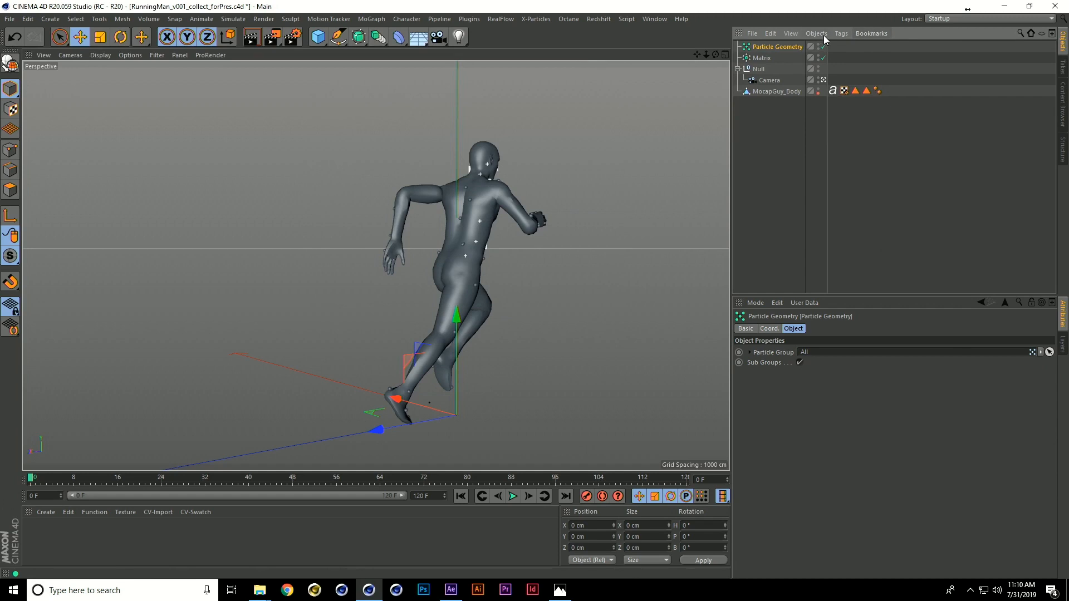
left_click(841, 33)
mouse_move(884, 160)
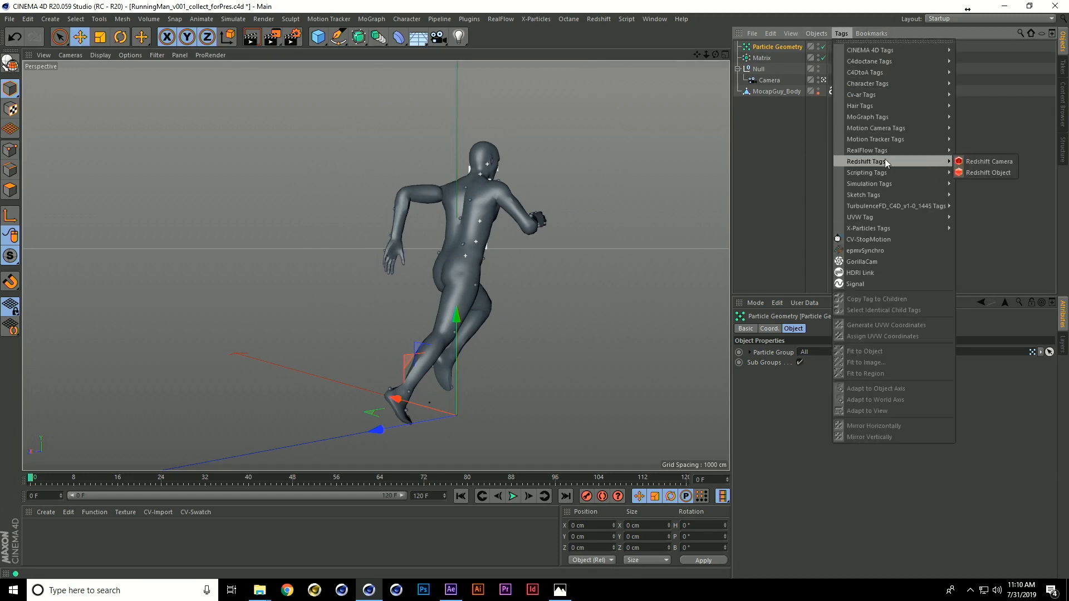
left_click(984, 172)
left_click(828, 353)
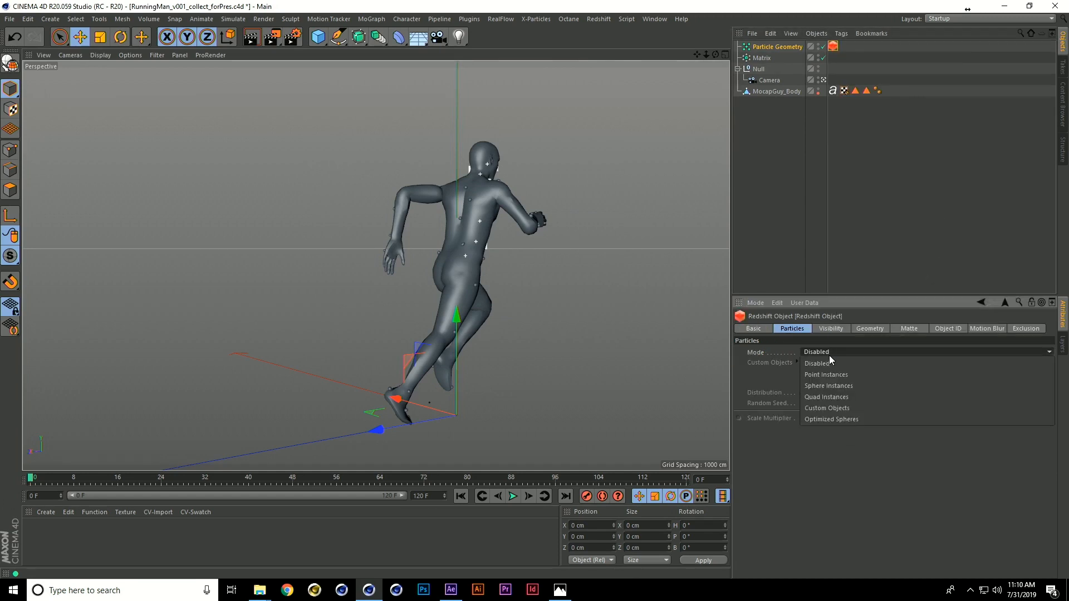
left_click(840, 373)
Step: Set the Particle Geometry's Redshift Object scale multiplier to 0.05
double_click(827, 421)
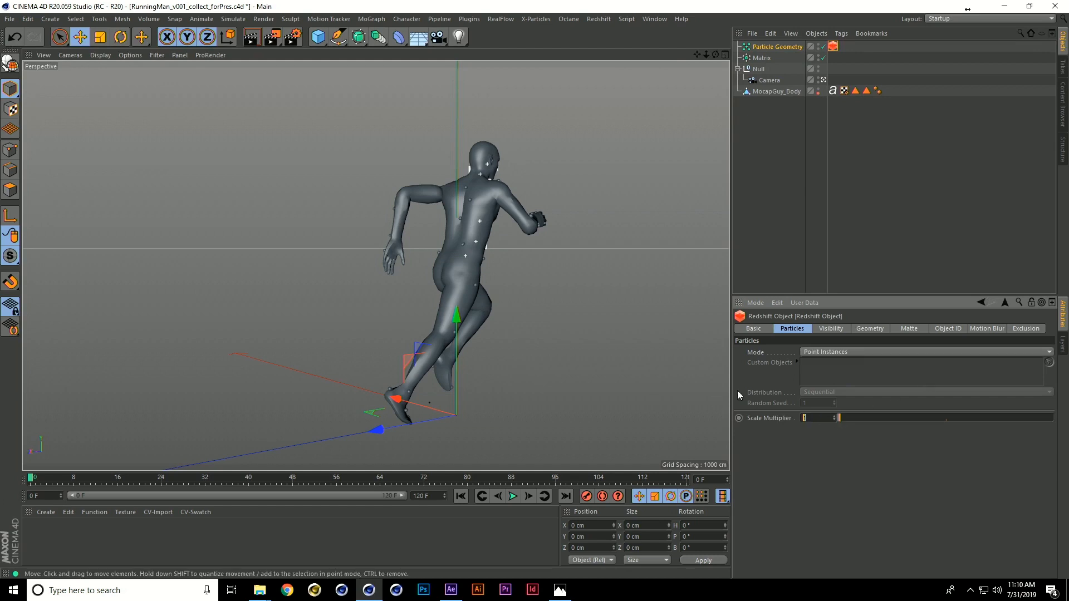
type("0.05")
key("Return")
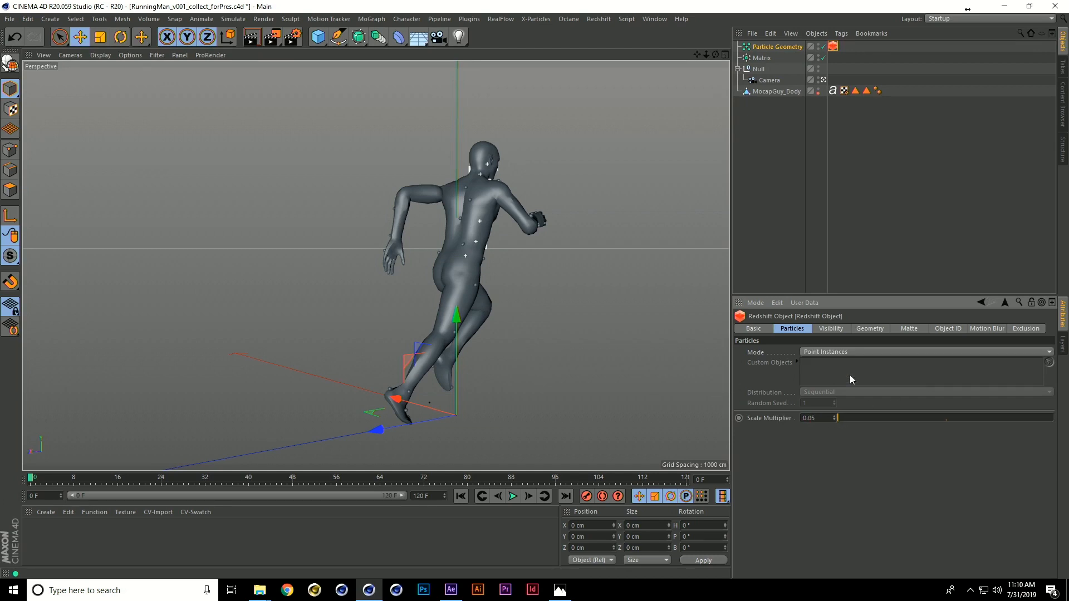
left_click(898, 213)
left_click(776, 47)
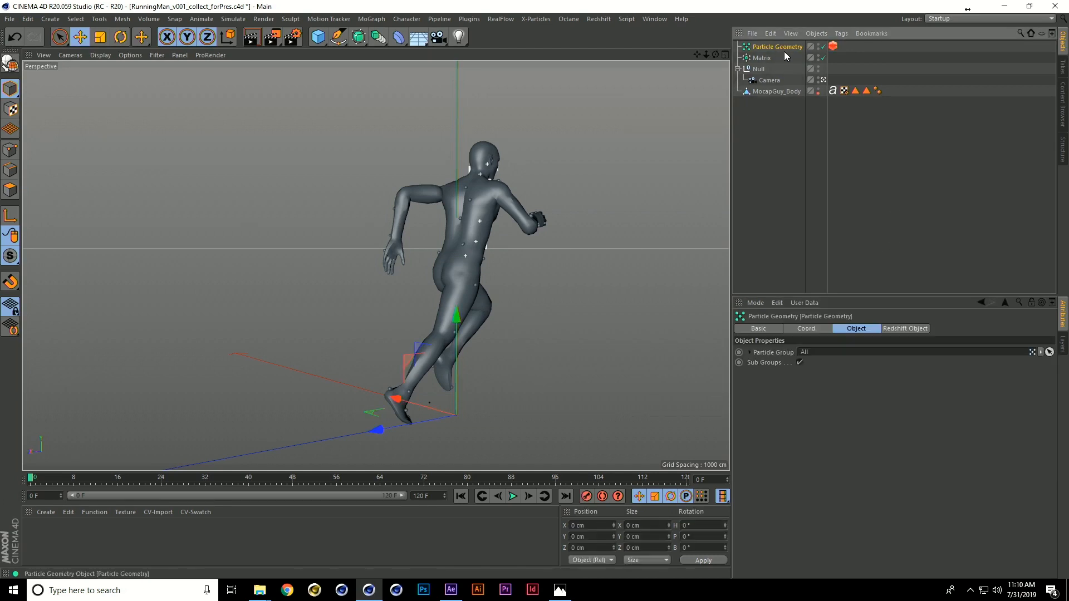
Step: Set the Matrix count to 25000 and test the animation playback
left_click(762, 58)
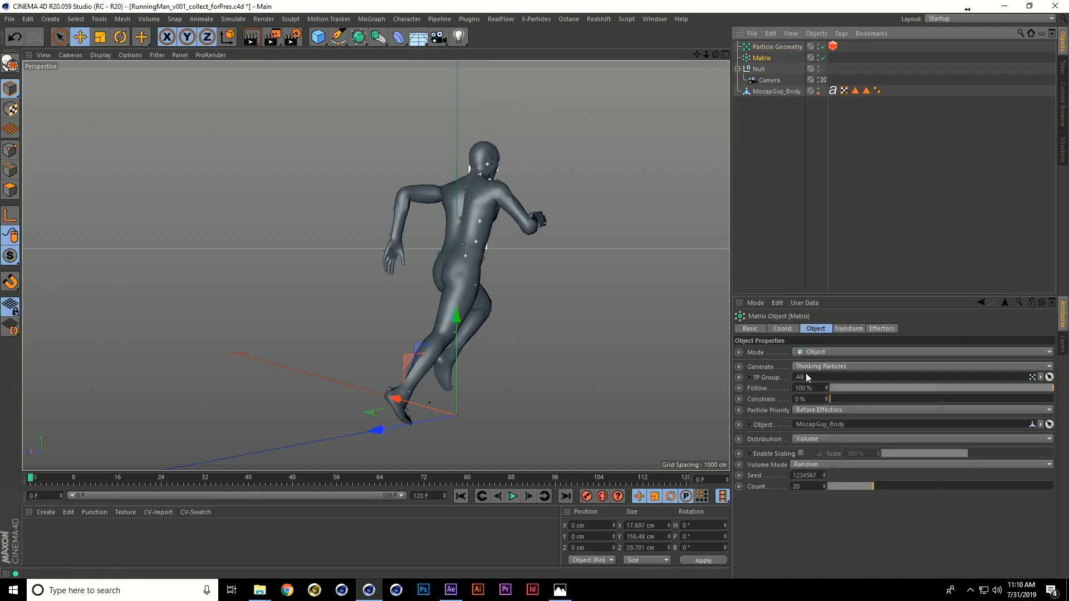
double_click(809, 487)
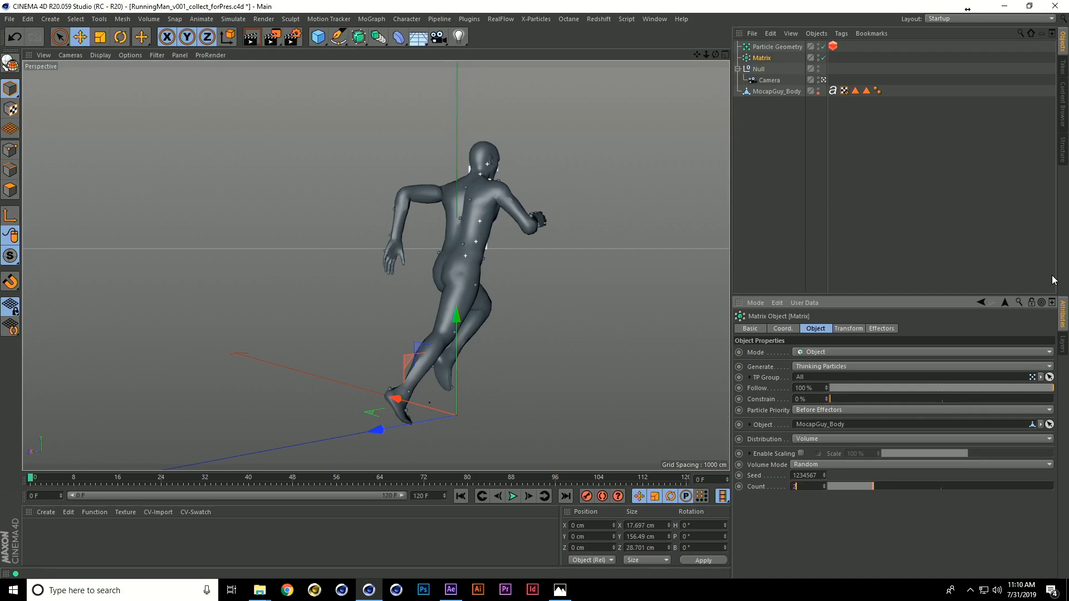
key("Return")
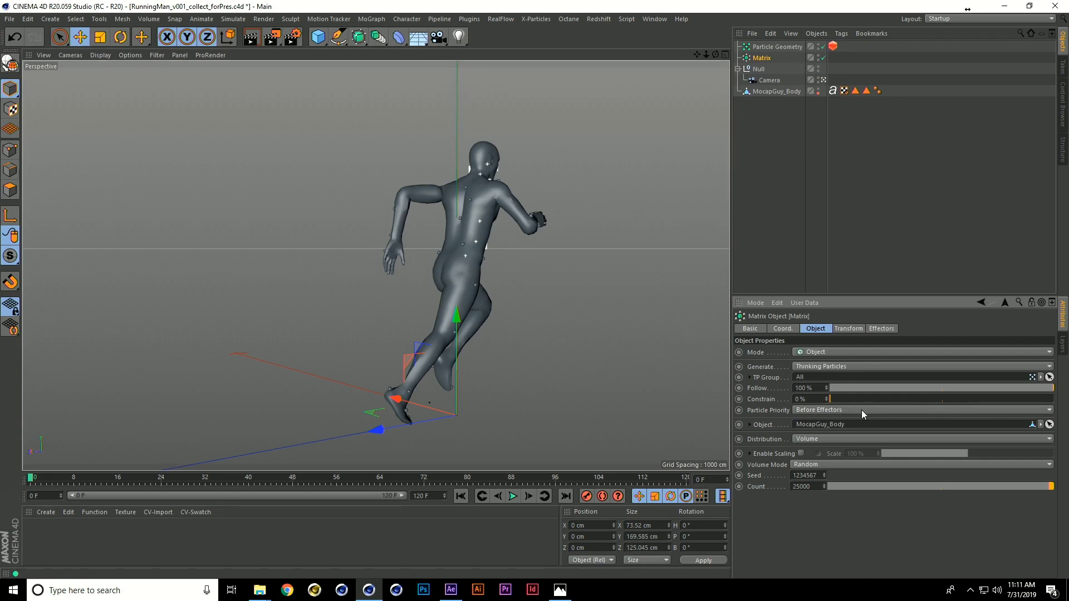
left_click(513, 496)
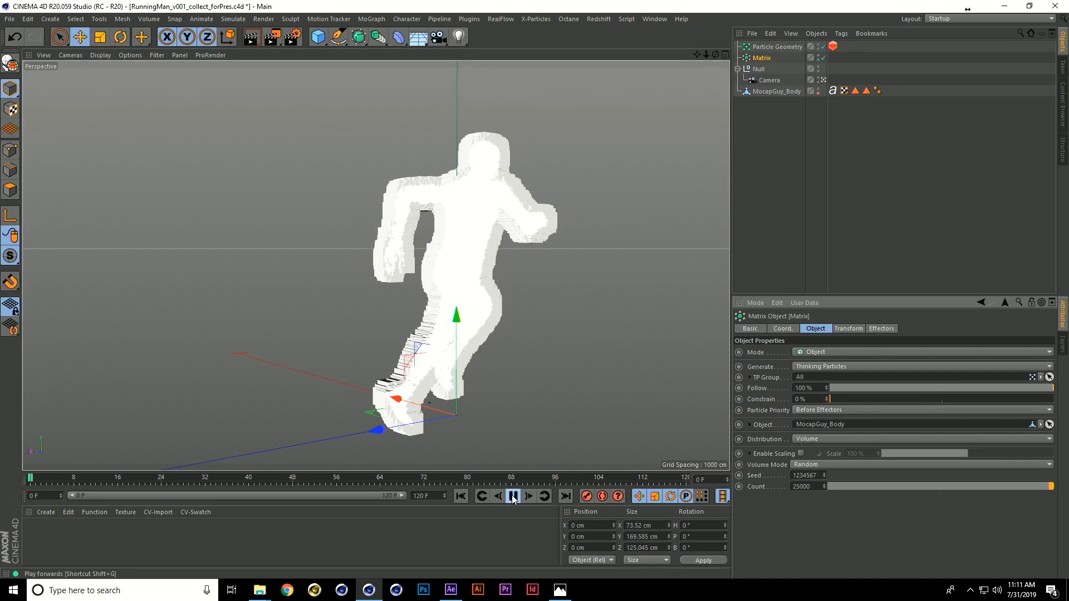
left_click(512, 496)
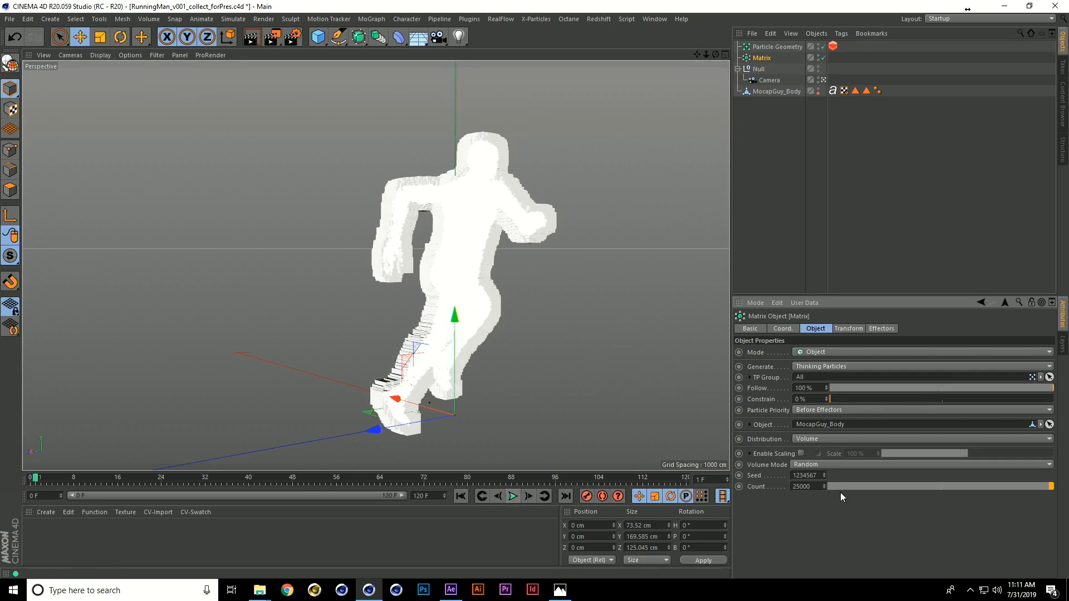
Step: Reduce the Matrix count to 2500, play the running animation from the start, and return to the first frame
key("Return")
left_click(462, 496)
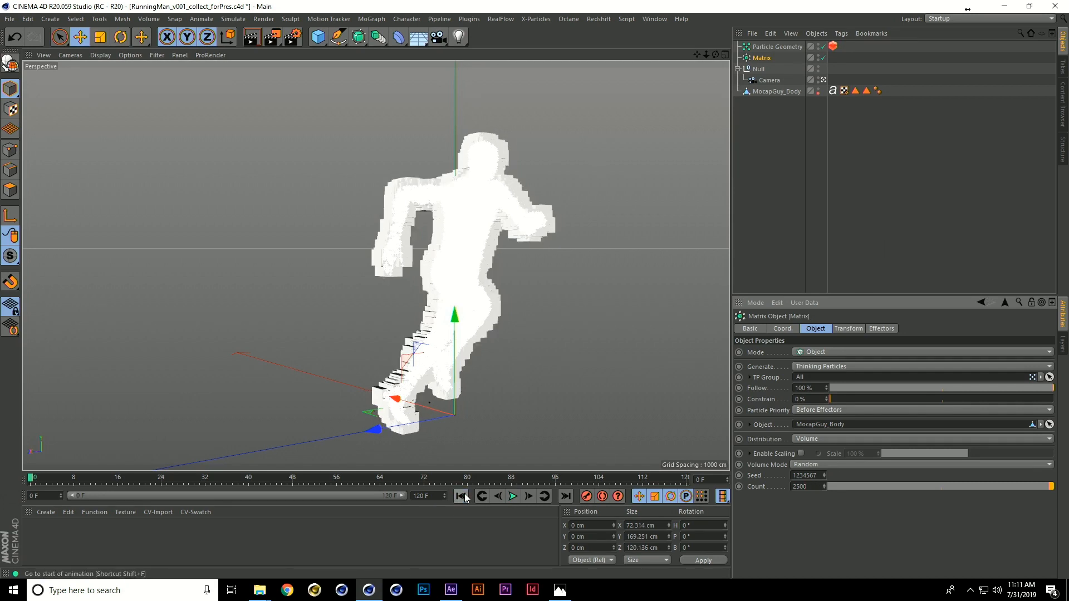
left_click(512, 497)
left_click(512, 496)
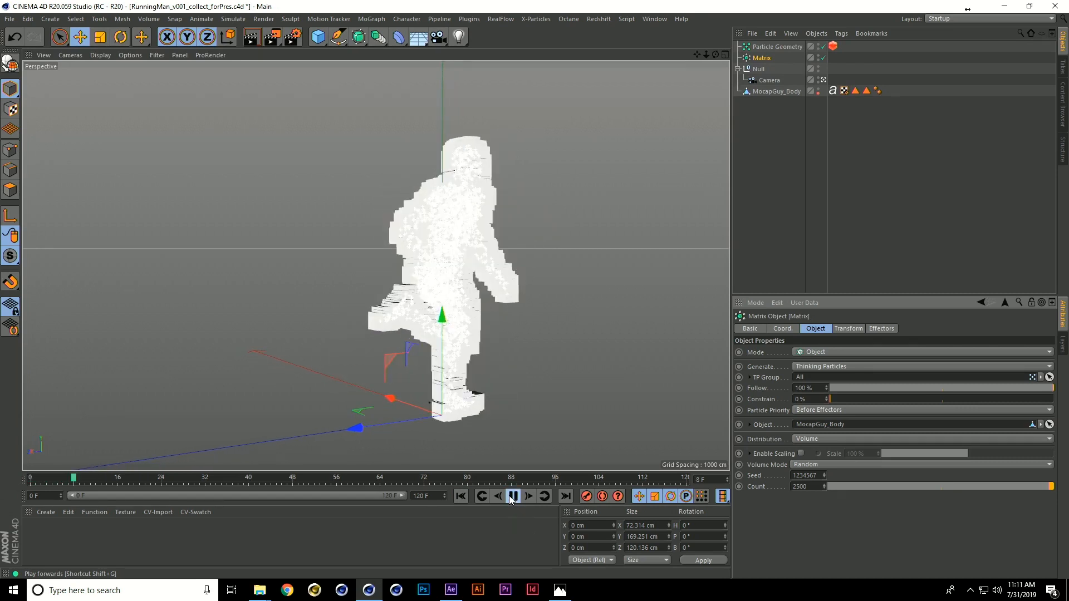
left_click(512, 496)
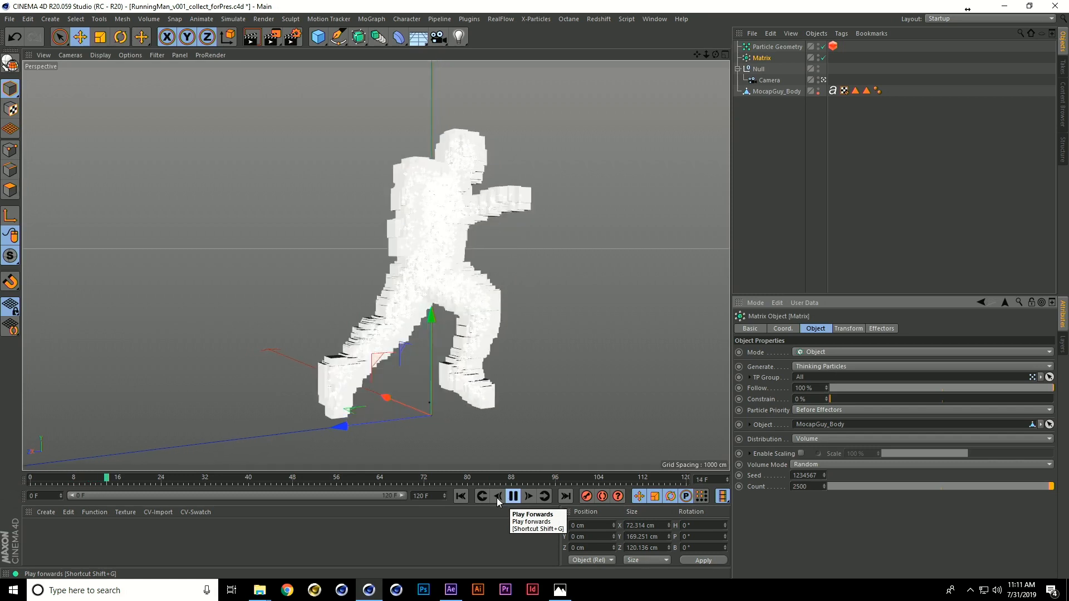
left_click(461, 497)
Step: Set the Matrix's particle priority to After Effectors, play the animation to check it, and return to the first frame
left_click(857, 410)
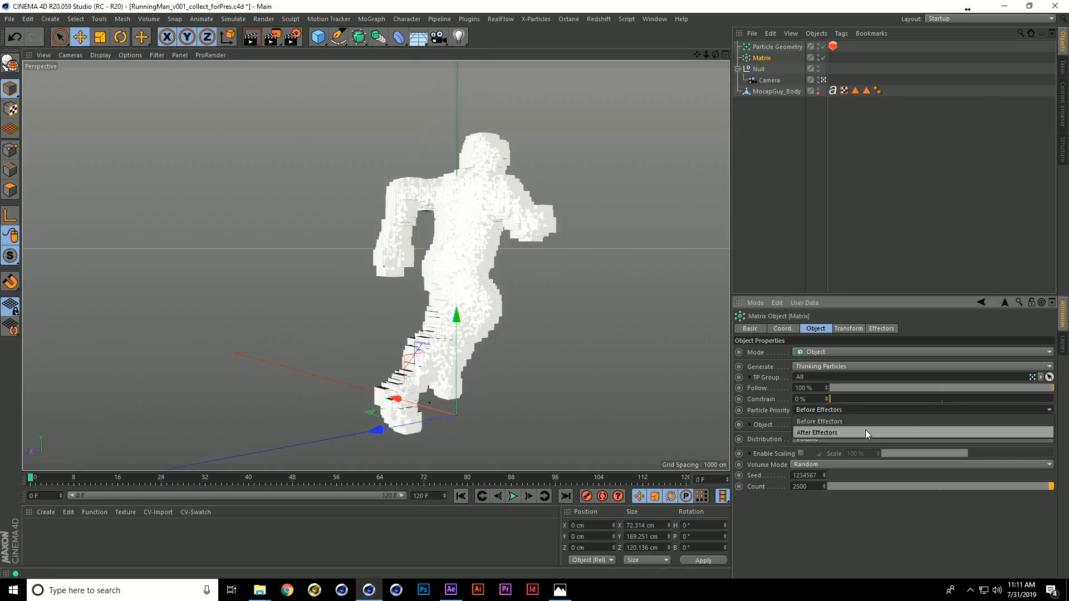
left_click(866, 433)
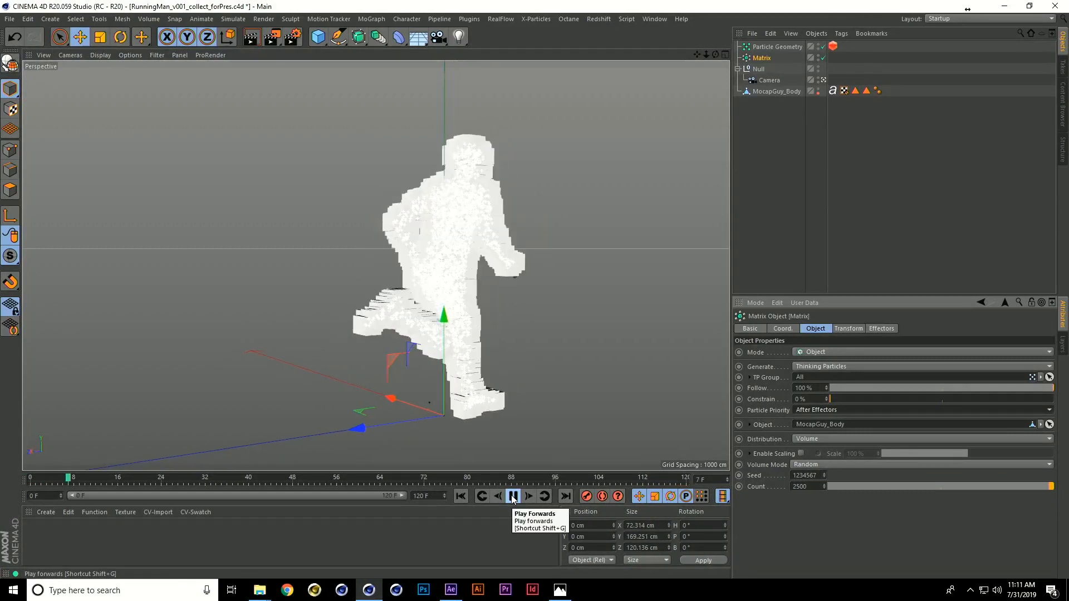
left_click(513, 497)
left_click(462, 496)
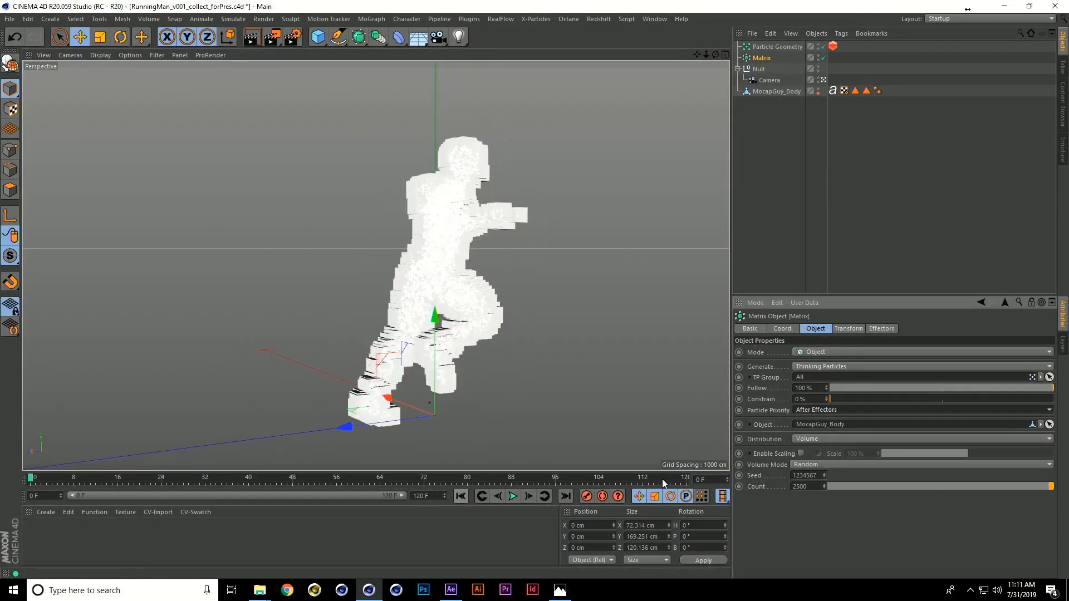
Step: Set the Matrix count to 25000 and render the running man's particles in the Redshift RenderView
left_click(814, 486)
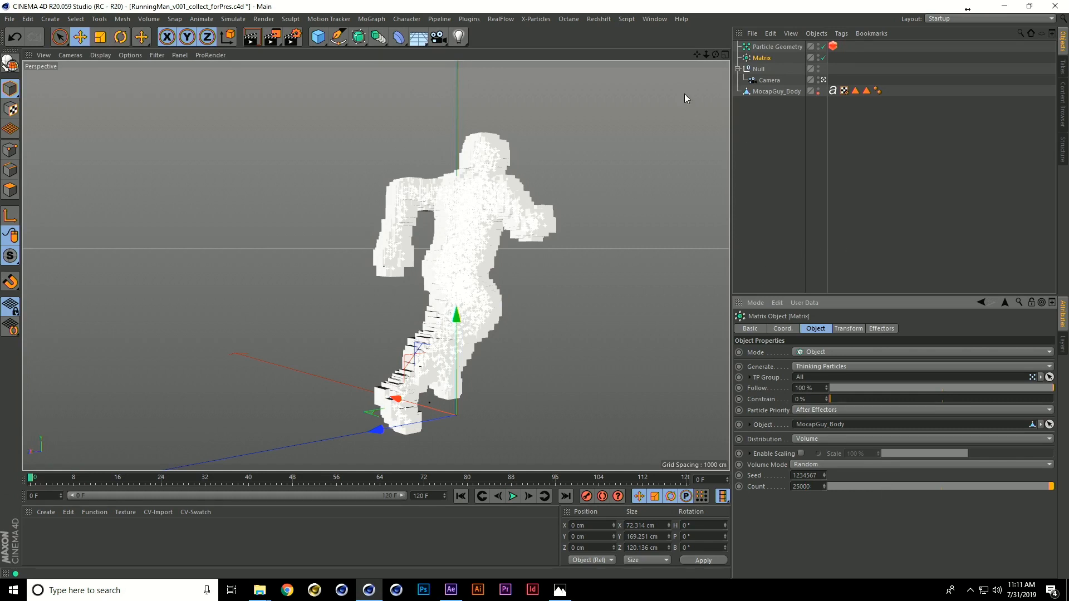
left_click(598, 20)
left_click(630, 99)
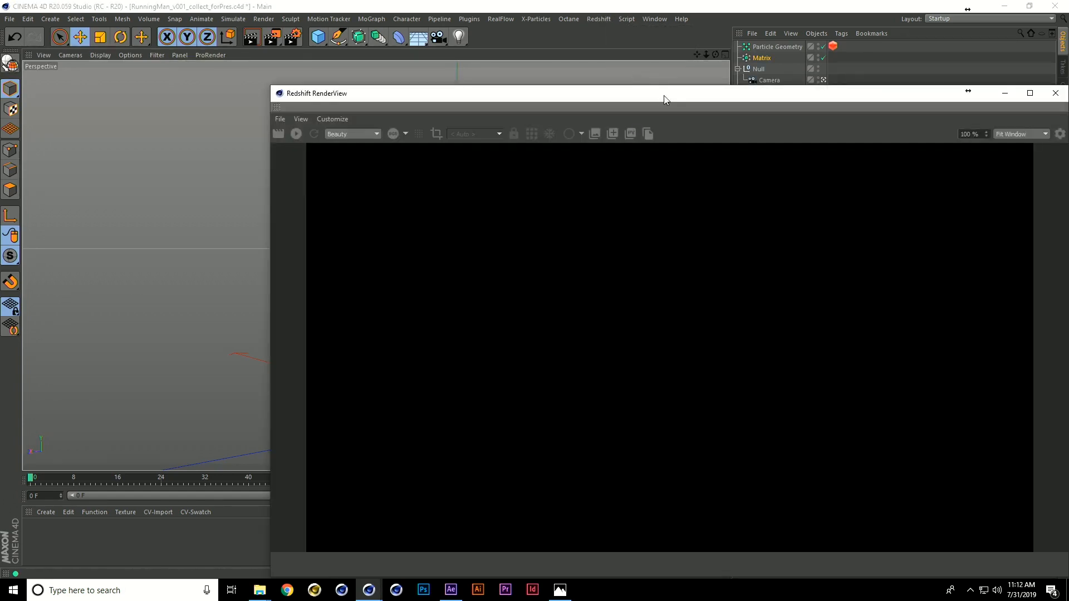
left_click_drag(663, 96, 475, 70)
left_click(106, 105)
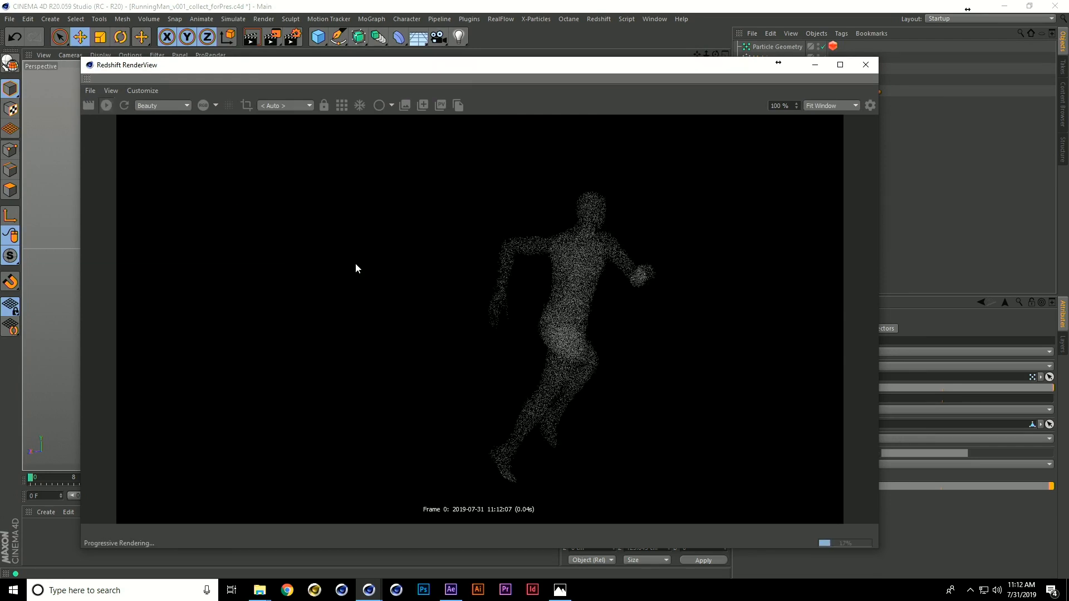
left_click_drag(668, 70, 574, 45)
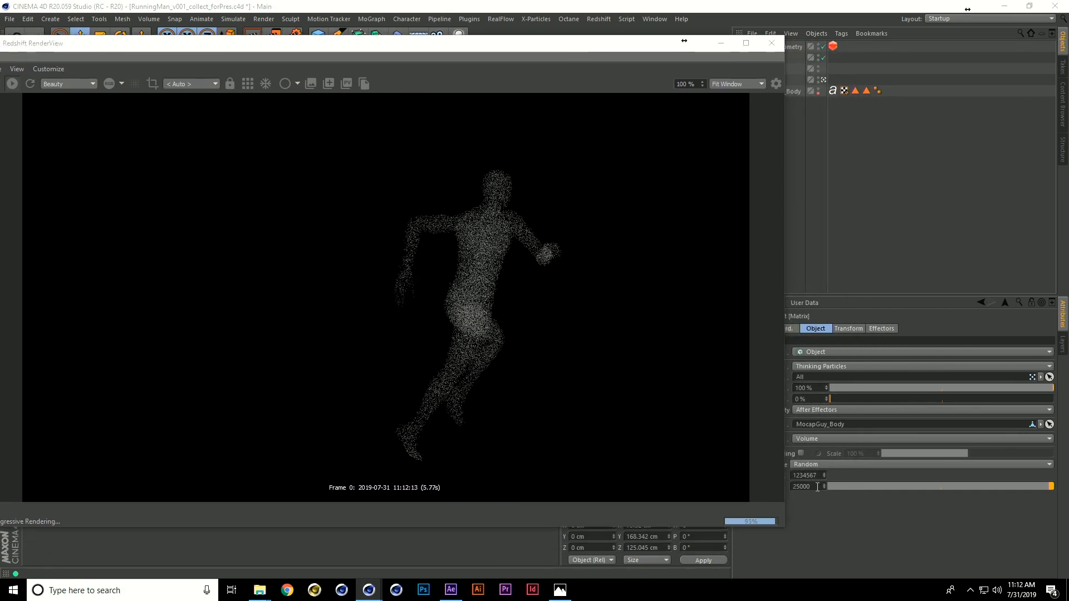
Step: Raise the Matrix count to 250000 and close the Redshift RenderView
left_click(913, 458)
type("0")
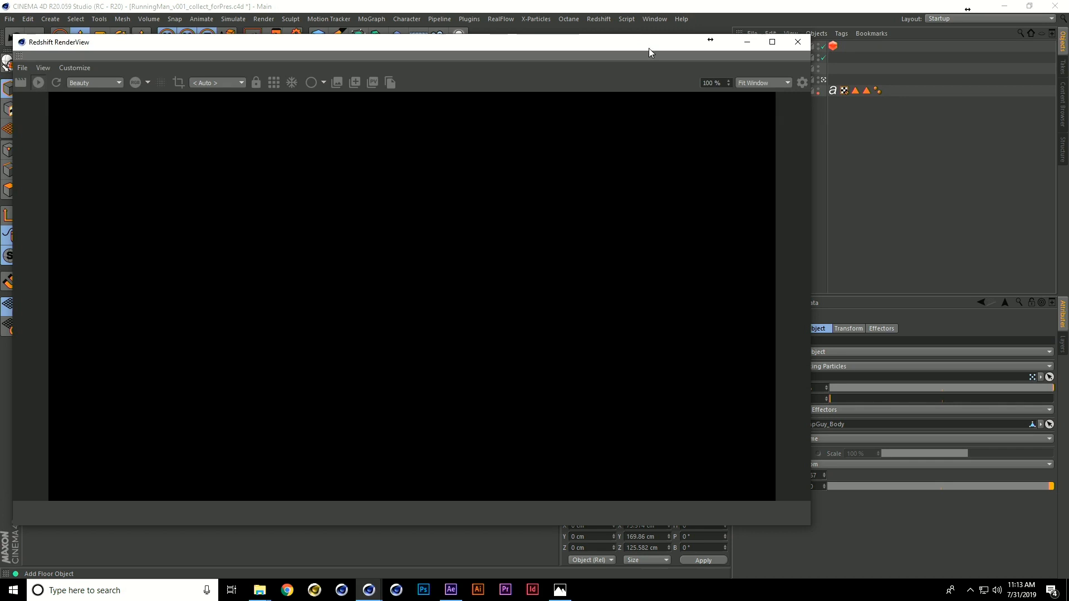
left_click_drag(650, 48, 713, 61)
left_click(862, 54)
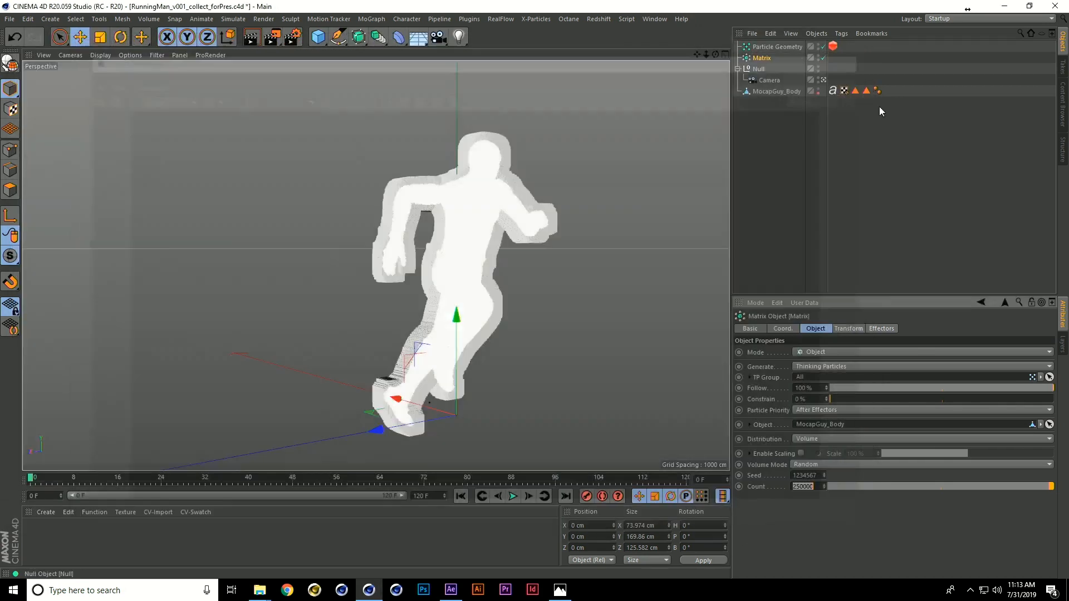
Step: Delete the Particle Geometry and Matrix objects, then refresh the viewport by briefly playing the animation and returning to frame 0
left_click(891, 173)
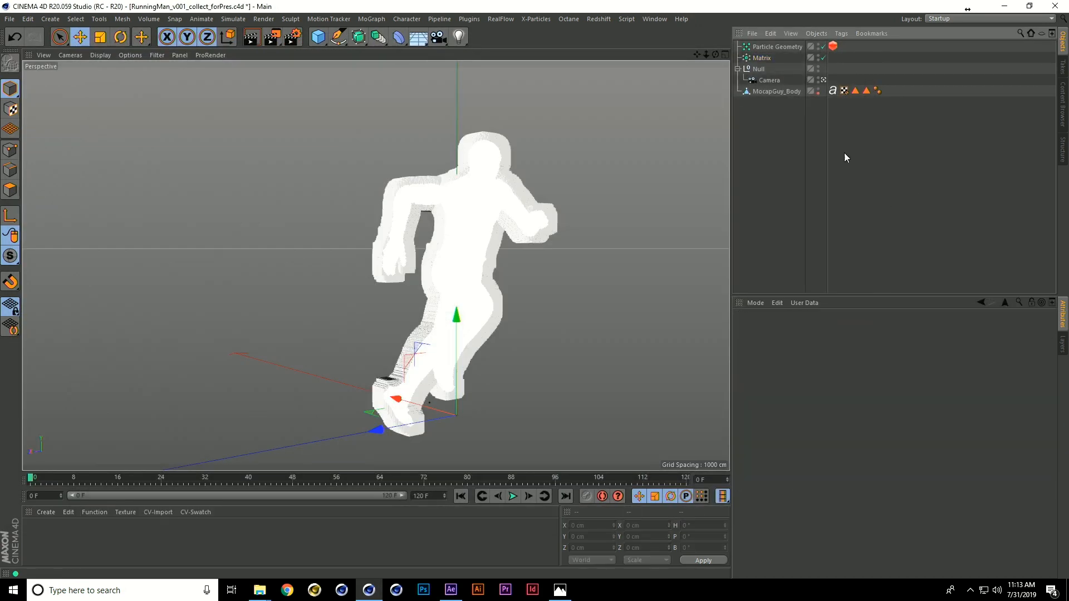
left_click(770, 48)
left_click(767, 58, "ctrl")
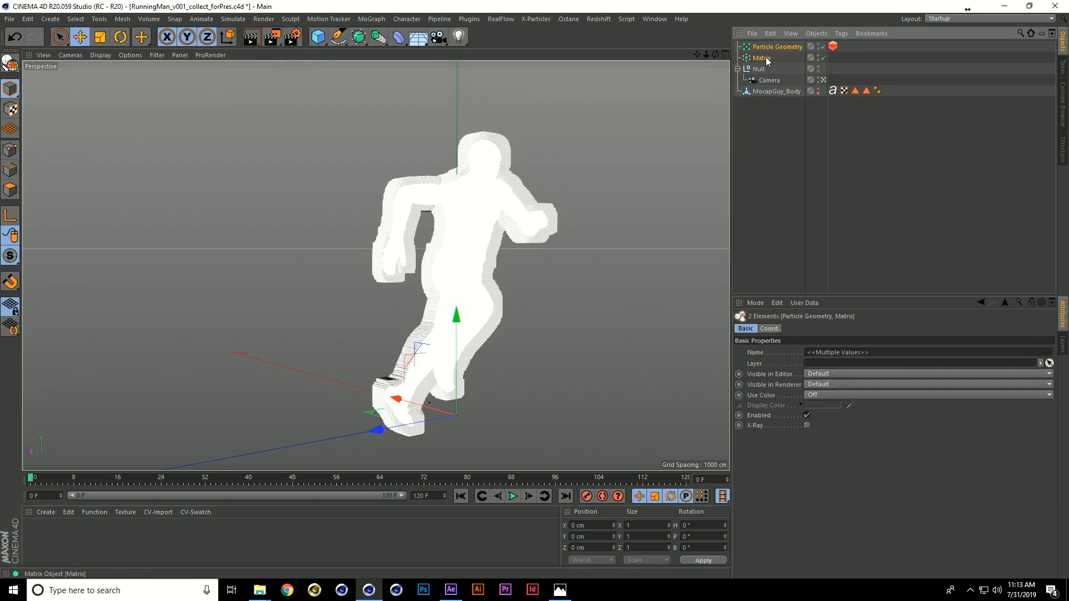
key("Delete")
left_click(778, 69)
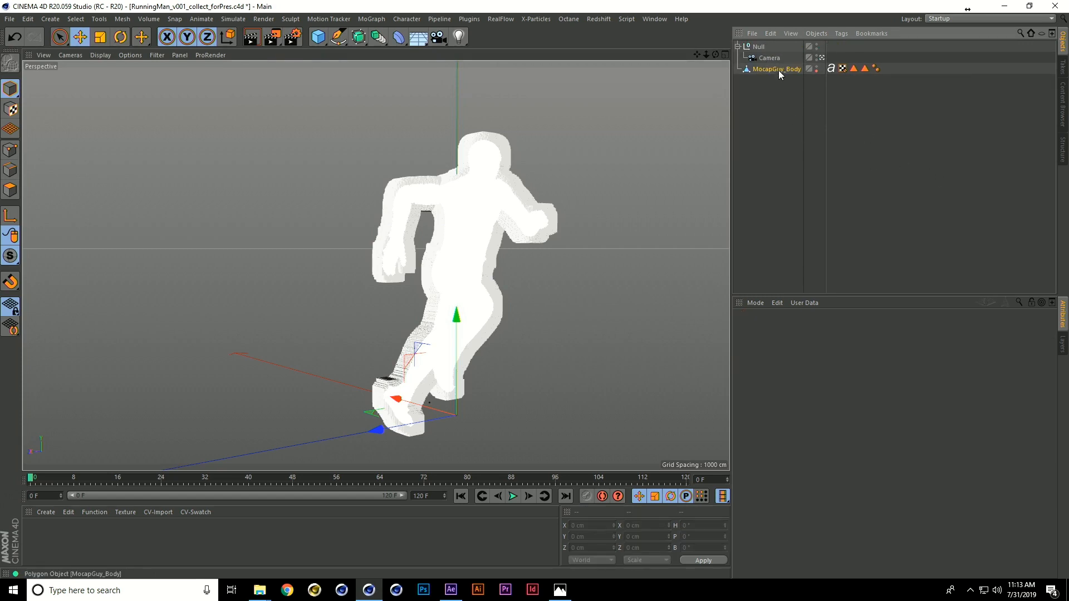
left_click(898, 157)
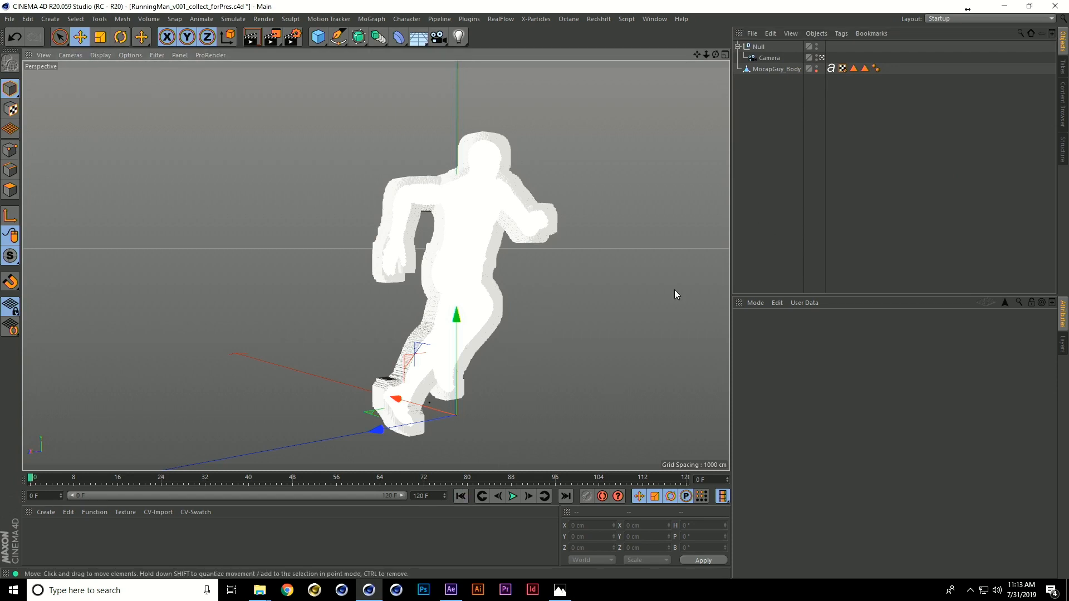
left_click(774, 68)
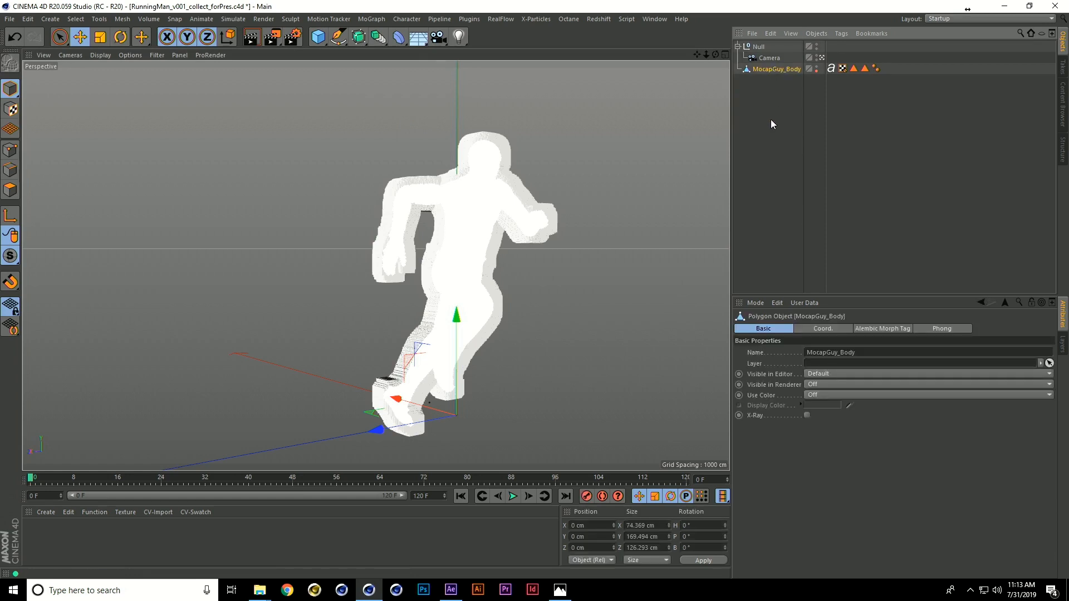
left_click(771, 119)
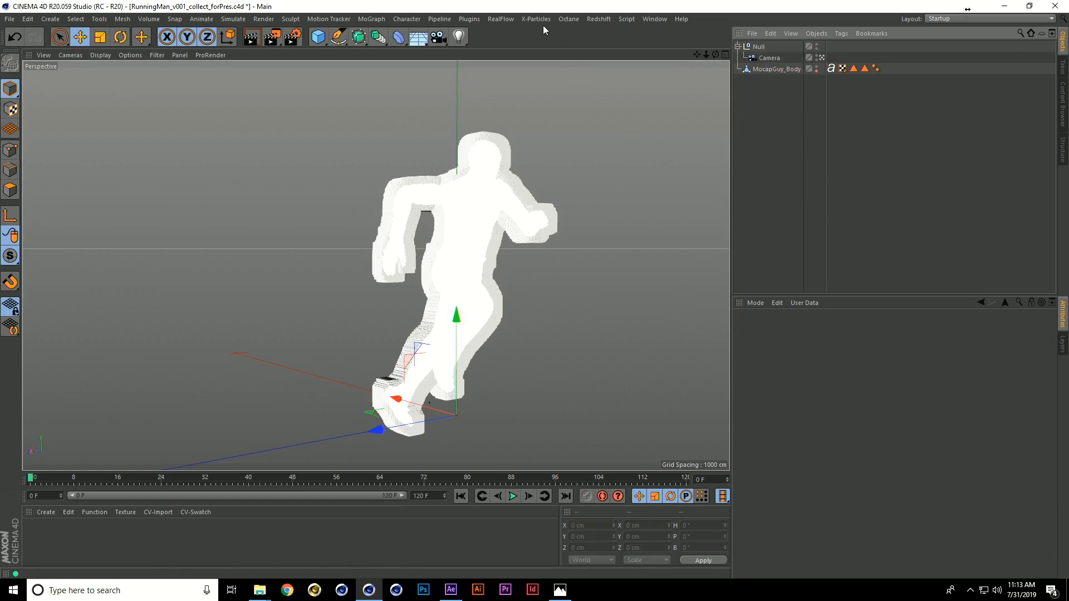
left_click(513, 497)
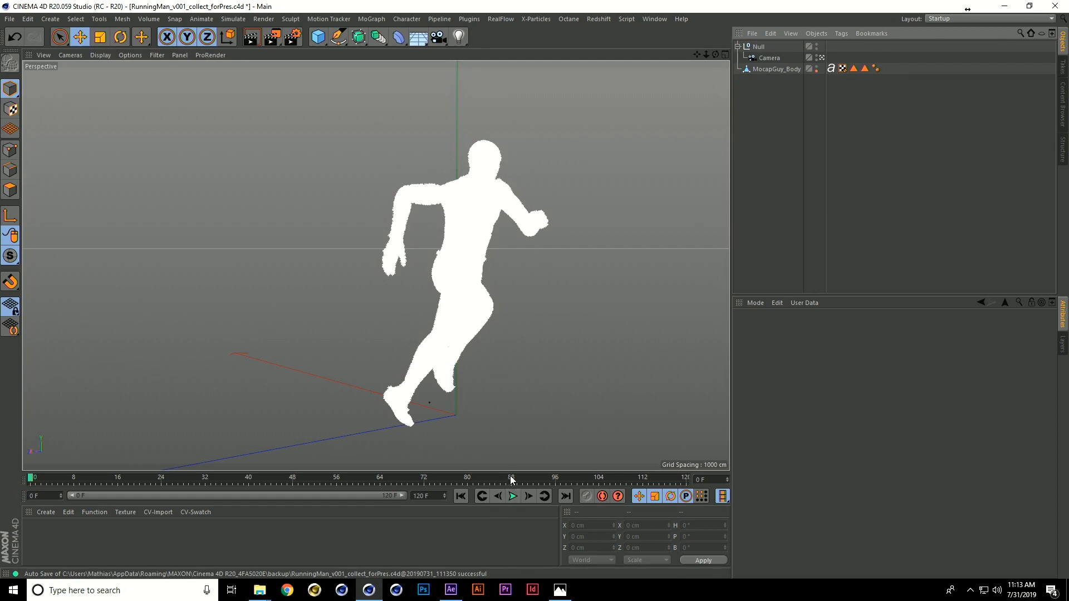
left_click(460, 496)
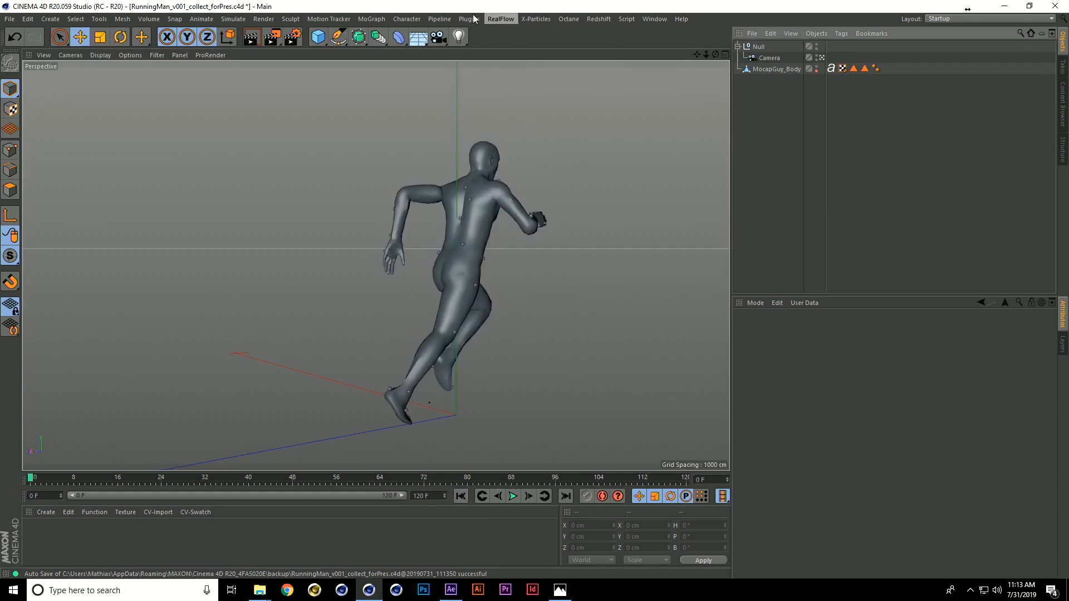
Step: Add a MoGraph Cloner and set its mode to Grid Array
left_click(372, 19)
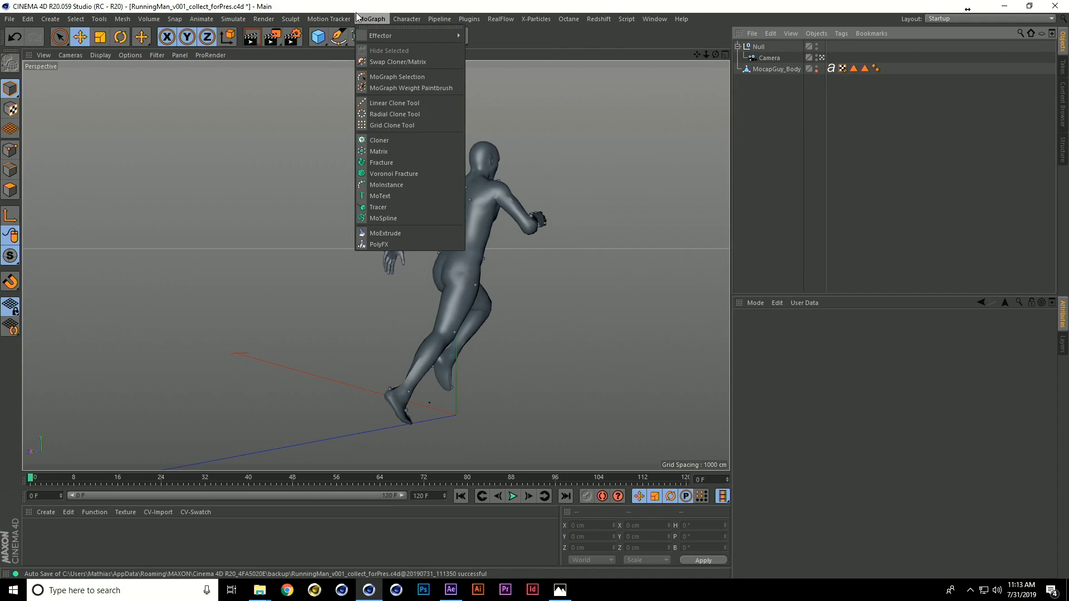
left_click(390, 142)
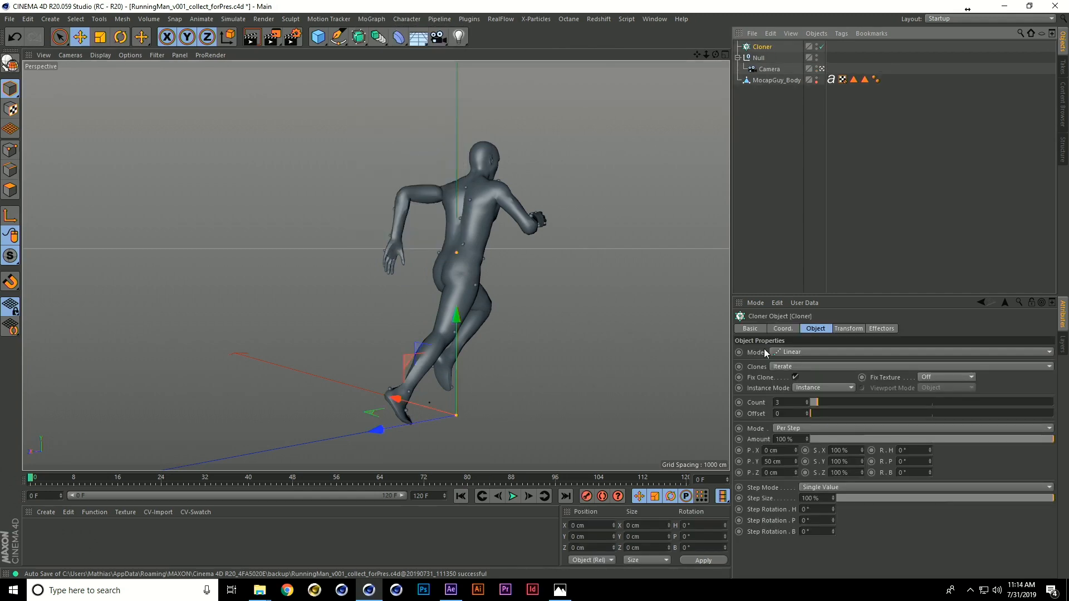
left_click(805, 353)
left_click(807, 400)
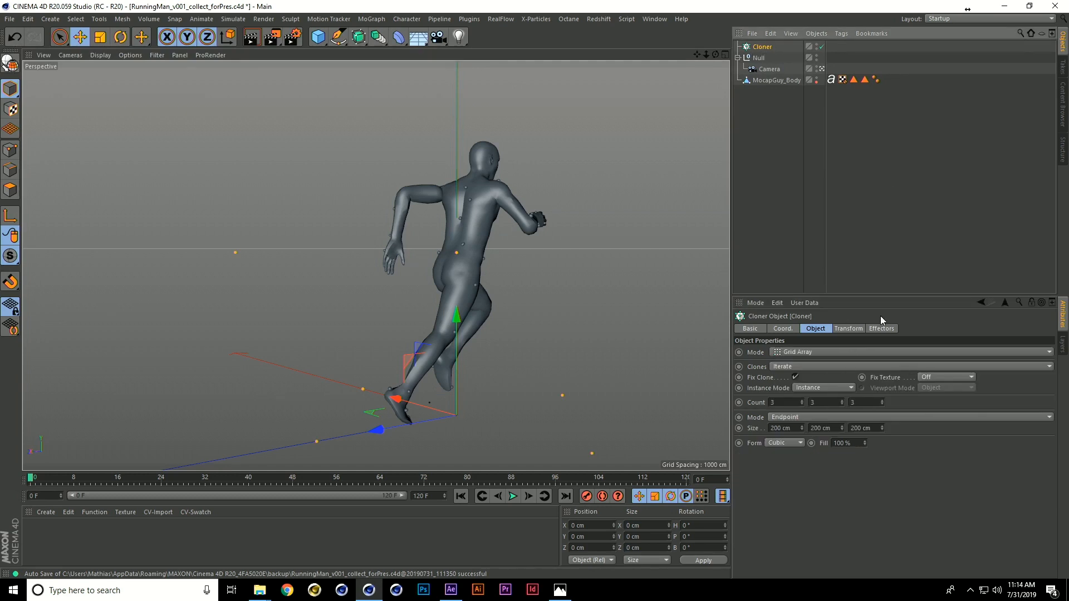
Step: Add a MoText object and set its text to X
left_click(371, 19)
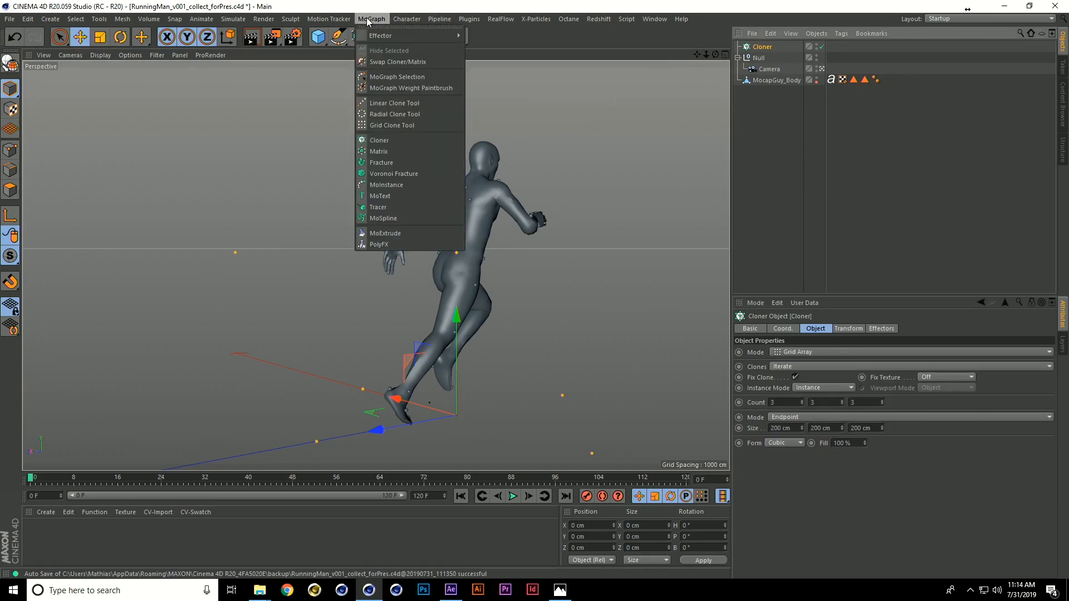
left_click(392, 196)
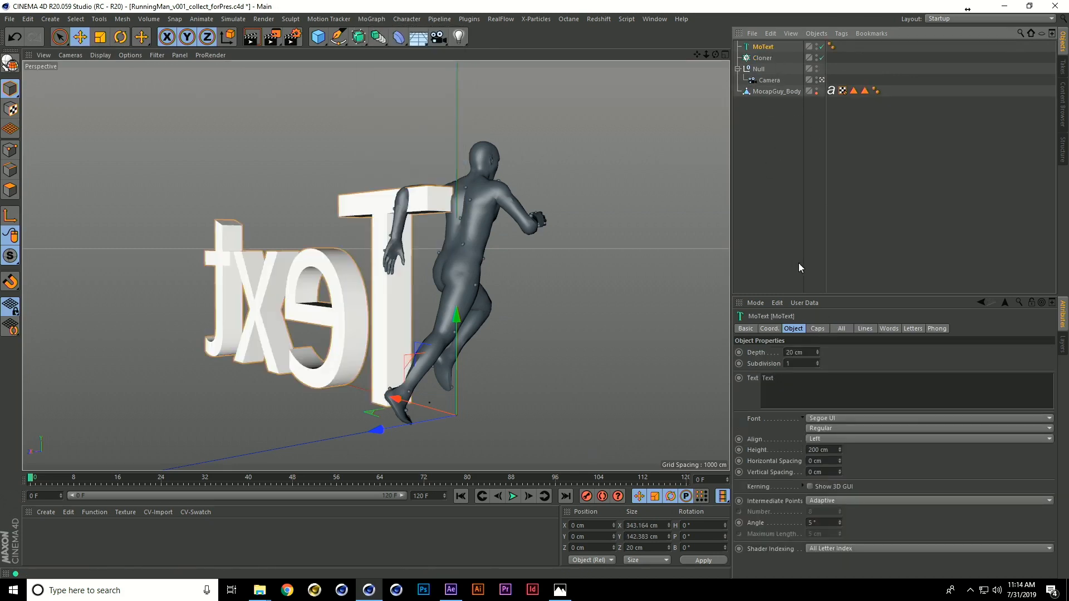
double_click(793, 382)
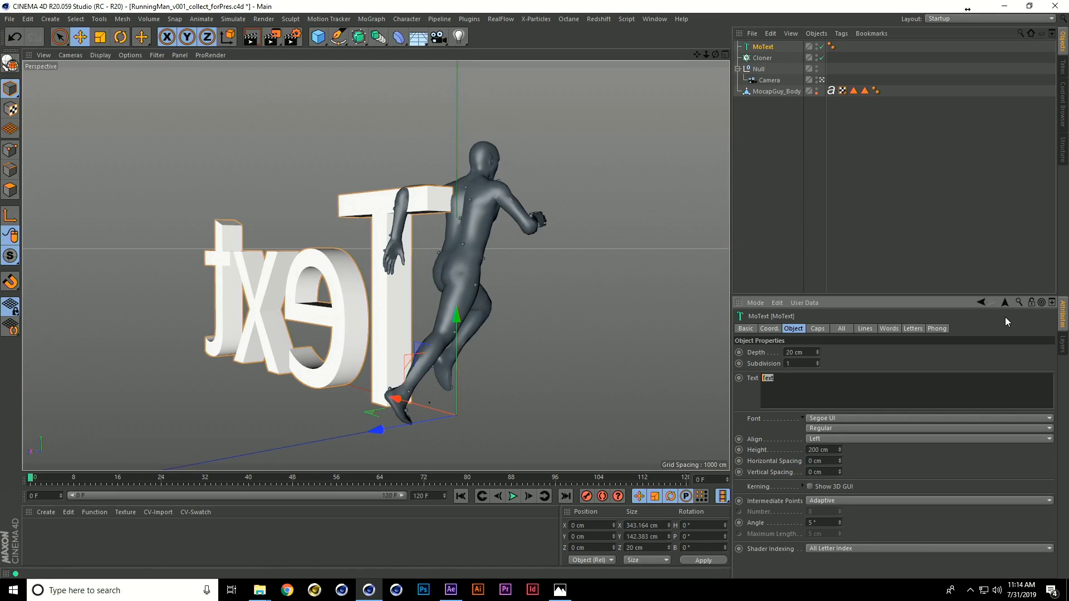
type("X")
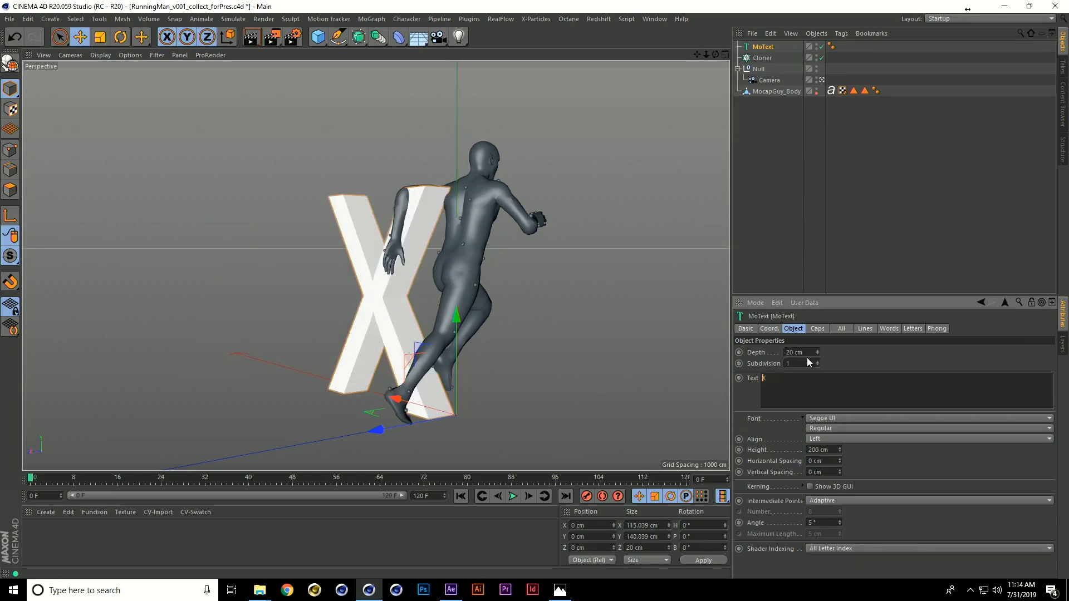
Step: Set the MoText's depth to 0.1 cm and its height to 5 cm
left_click_drag(805, 352, 763, 342)
type("0.1")
key("Return")
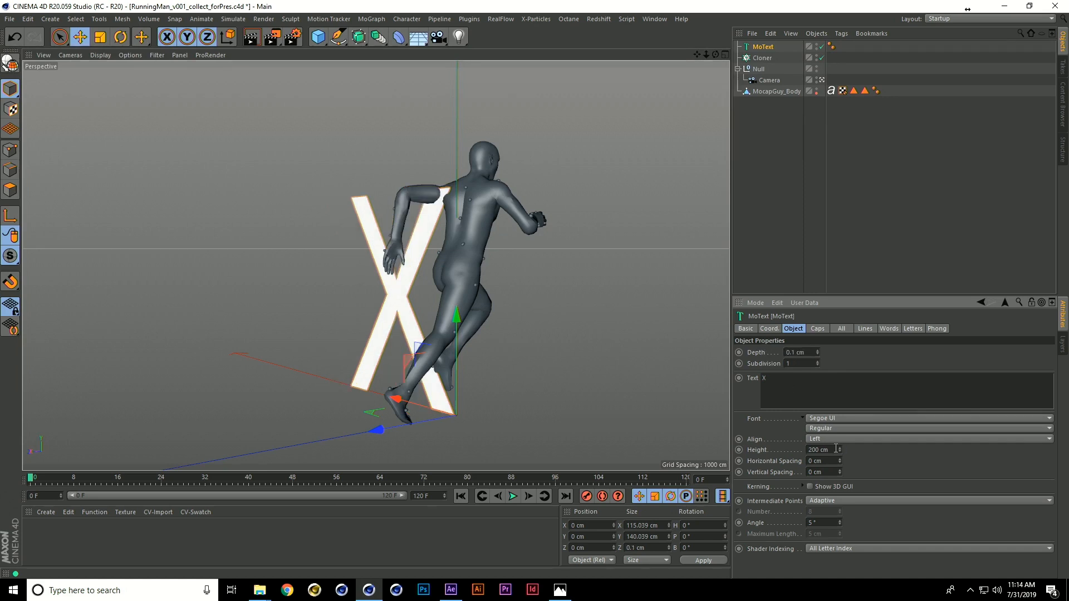
left_click_drag(836, 451, 707, 436)
type("5")
key("Return")
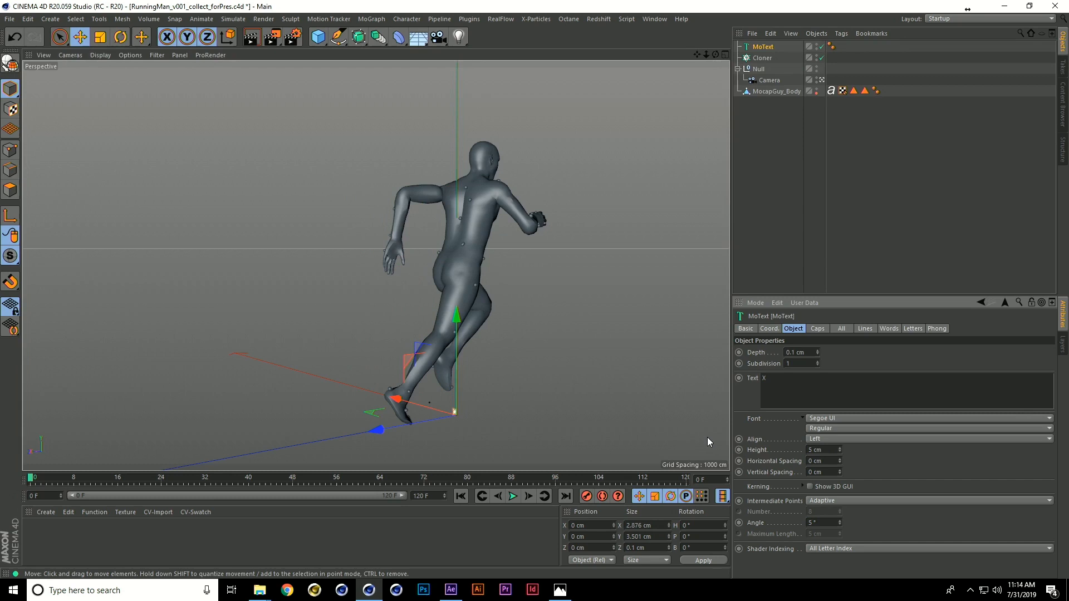
Step: Make the MoText a child of the Cloner and set the clones' transform heading rotation to -90°
left_click_drag(762, 47, 764, 60)
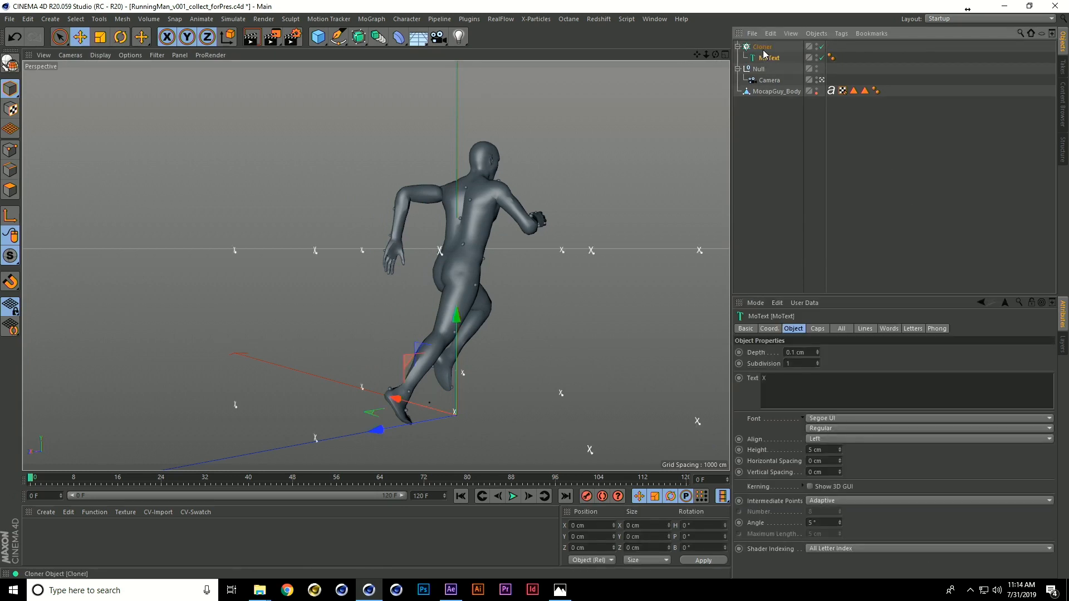
left_click(762, 46)
left_click(849, 329)
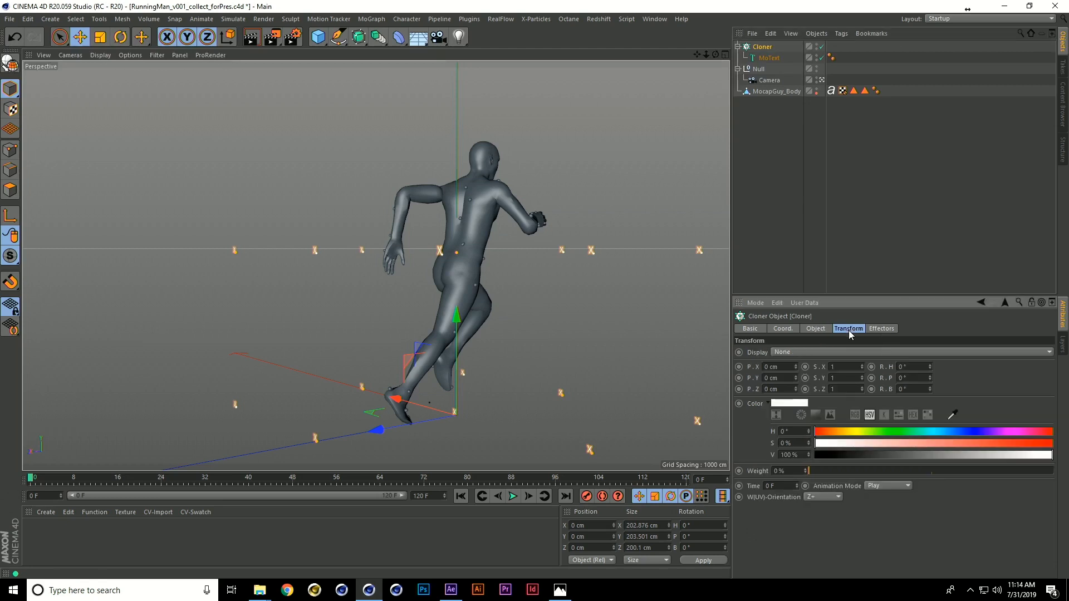
double_click(919, 368)
type("-90")
key("Return")
left_click(916, 172)
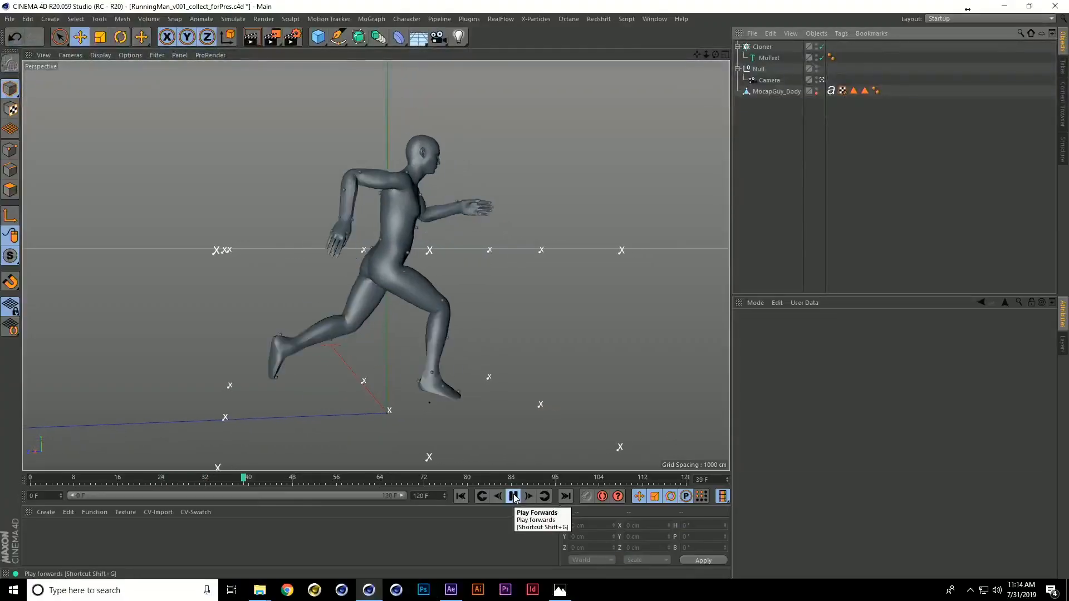
left_click(514, 499)
Step: Set the Cloner's grid count to 10 in X, 20 in Y and 40 in Z
left_click(762, 46)
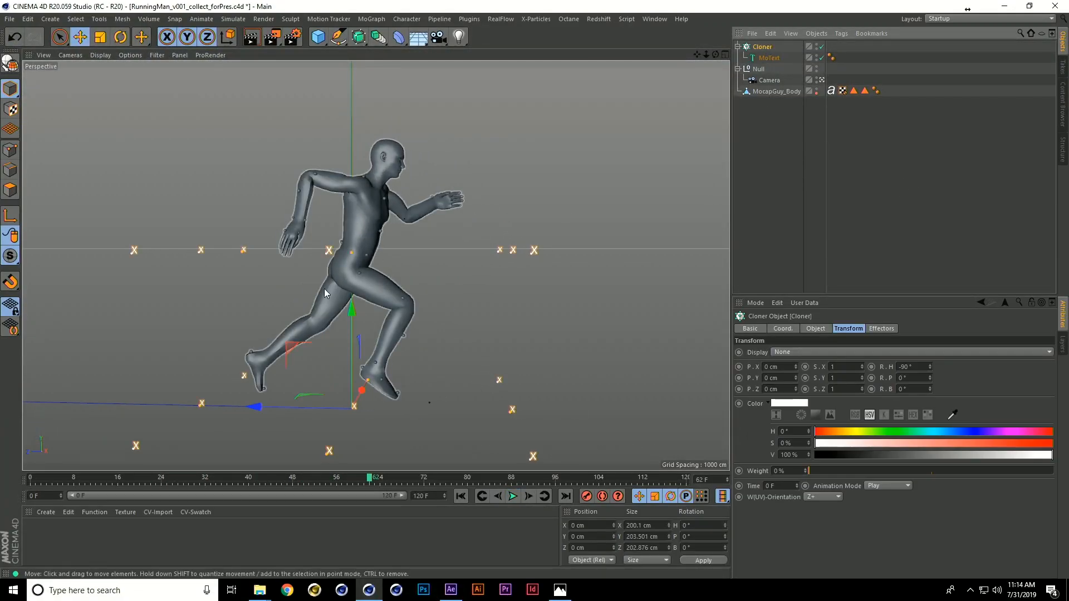
middle_click(432, 272)
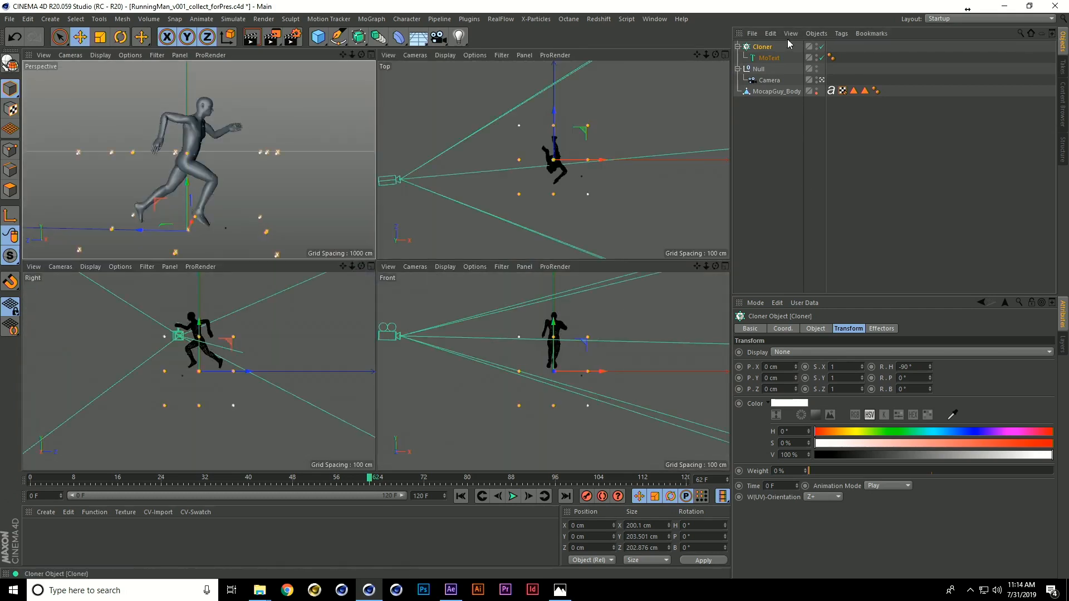
left_click(816, 329)
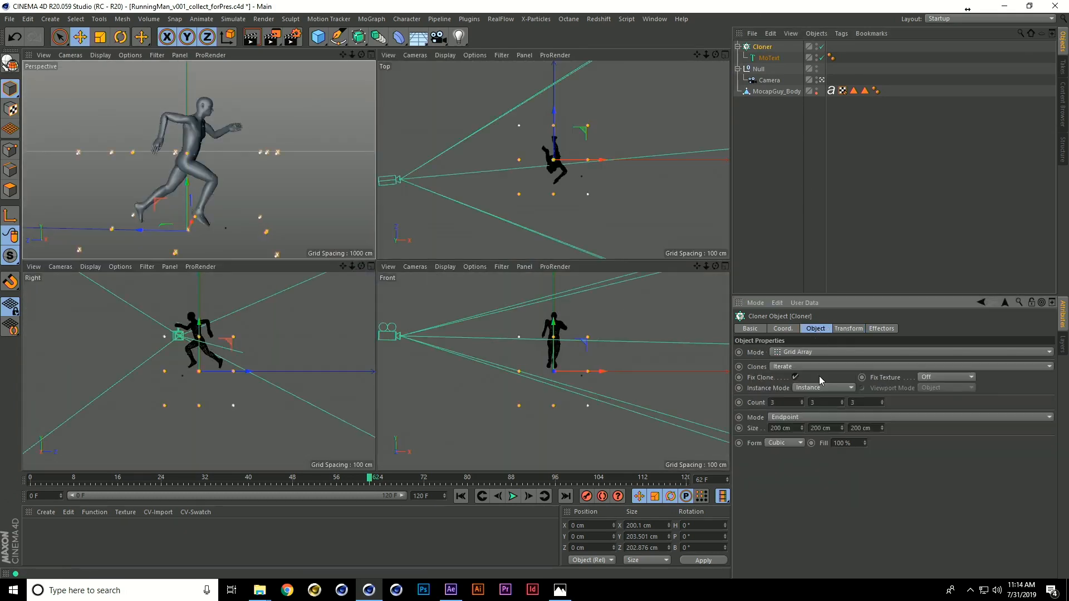
type("10")
key("Tab")
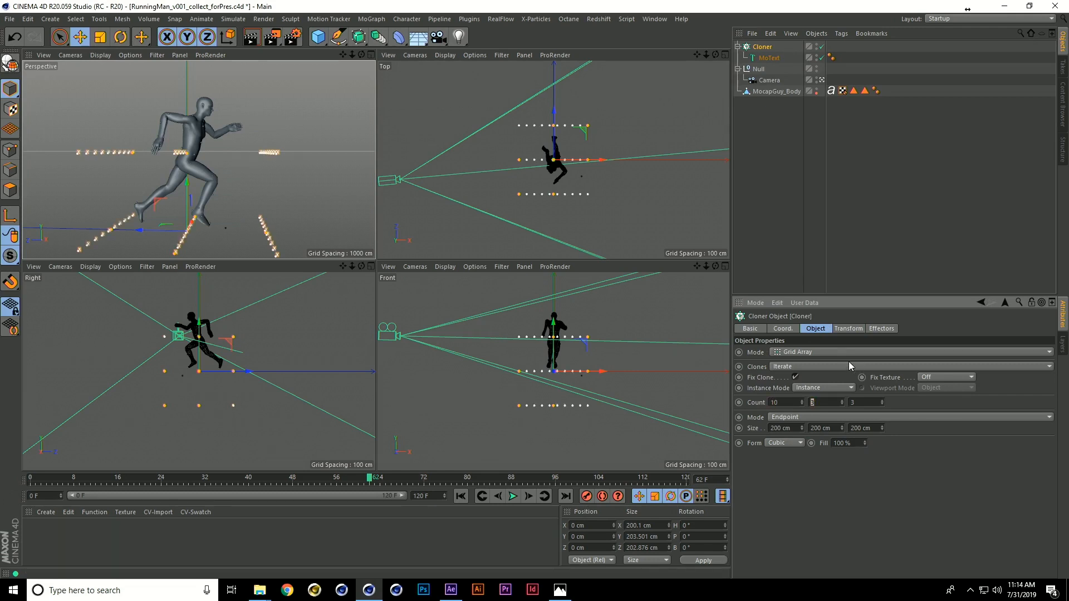
type("20")
left_click(863, 403)
type("40")
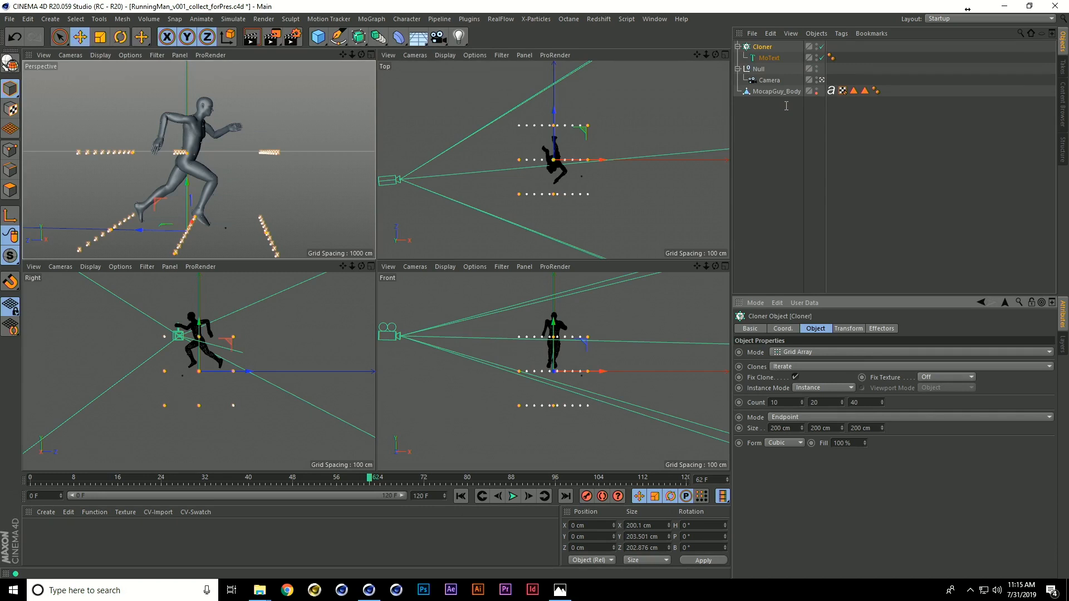
key("shift+F8")
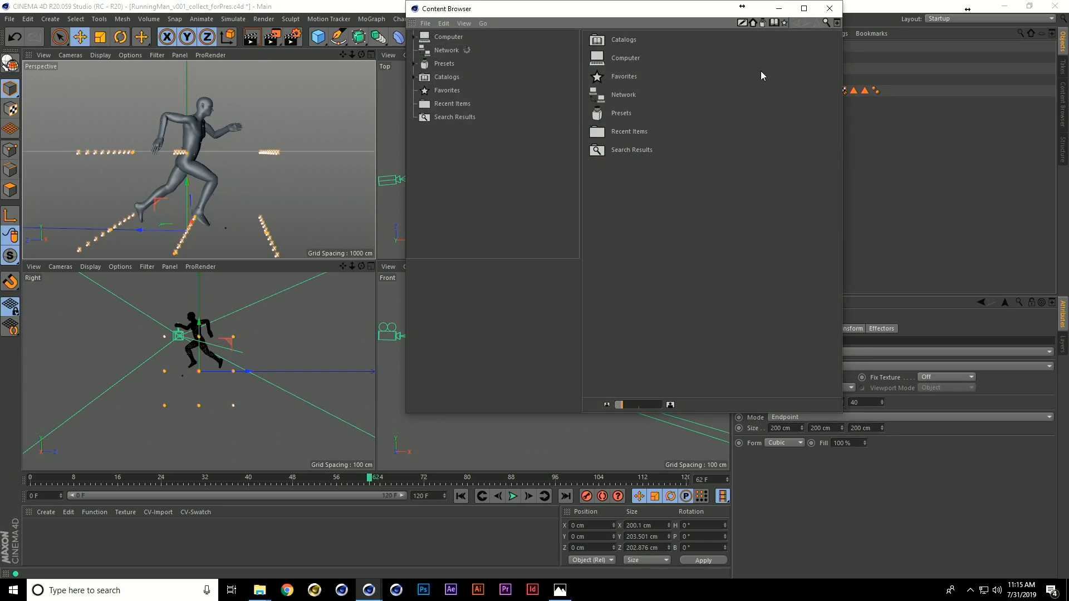
left_click(829, 10)
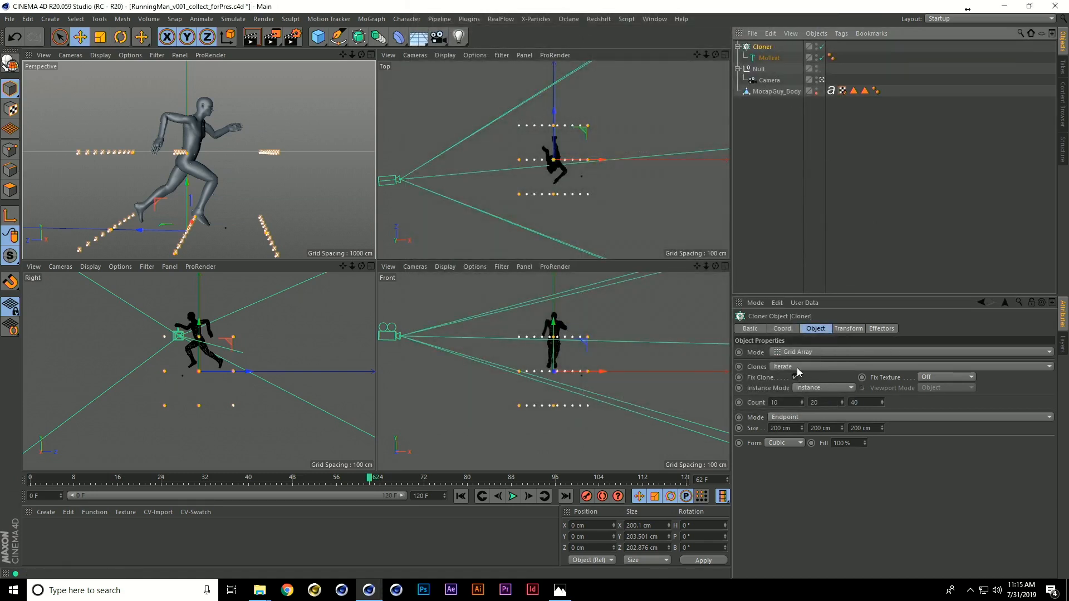
Step: Switch the Cloner's instance mode to Multi-Instance and its viewport mode to Points
left_click(828, 389)
left_click(827, 421)
left_click(953, 387)
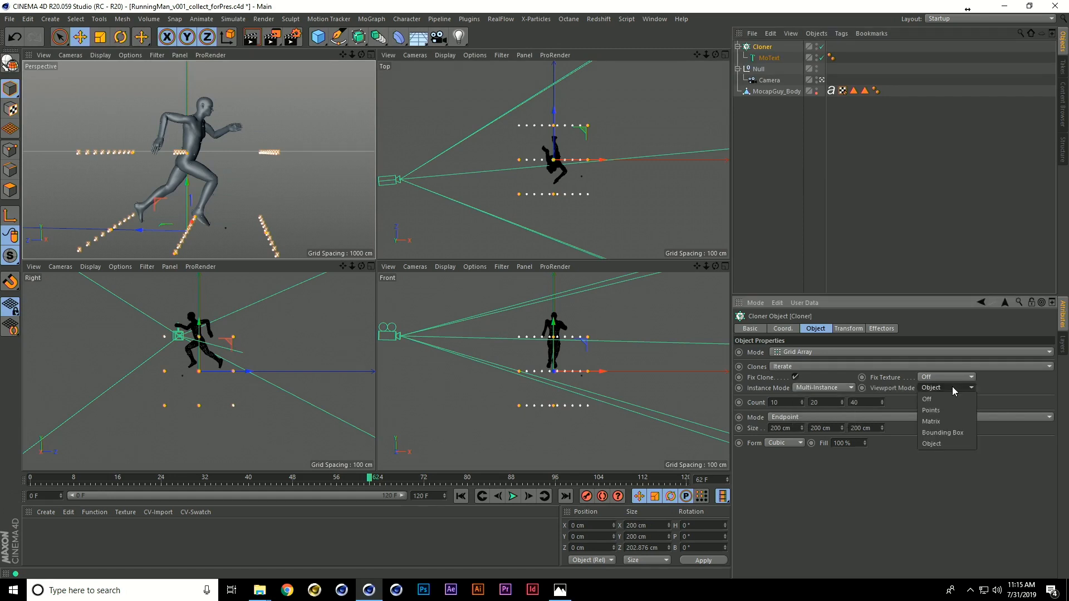
left_click(950, 411)
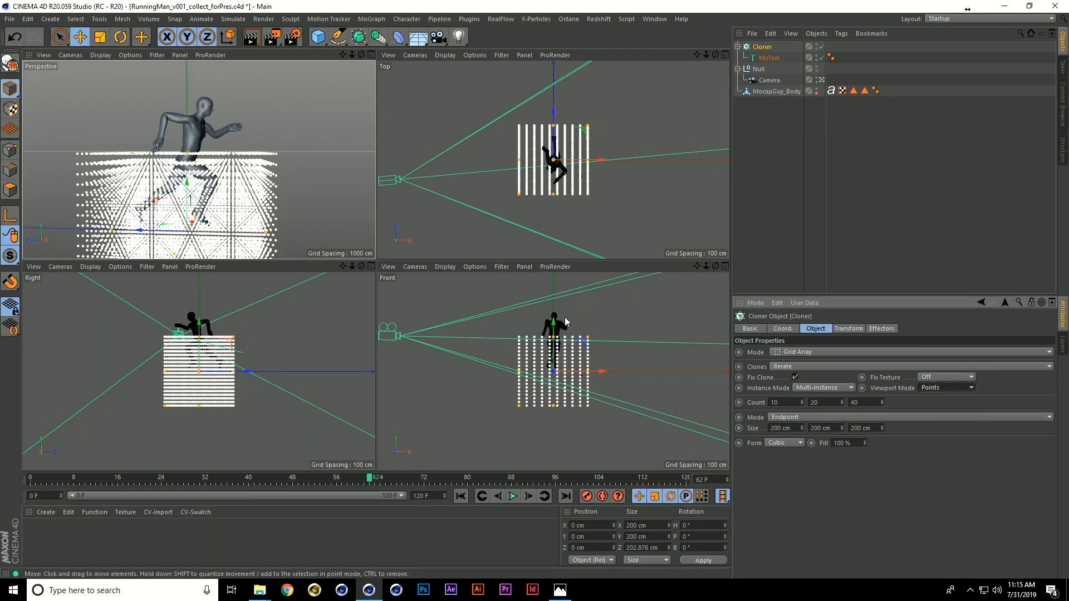
Step: Raise the Cloner to Y 100 cm around the running man and set its grid X size to 80 cm
left_click_drag(555, 325, 554, 293)
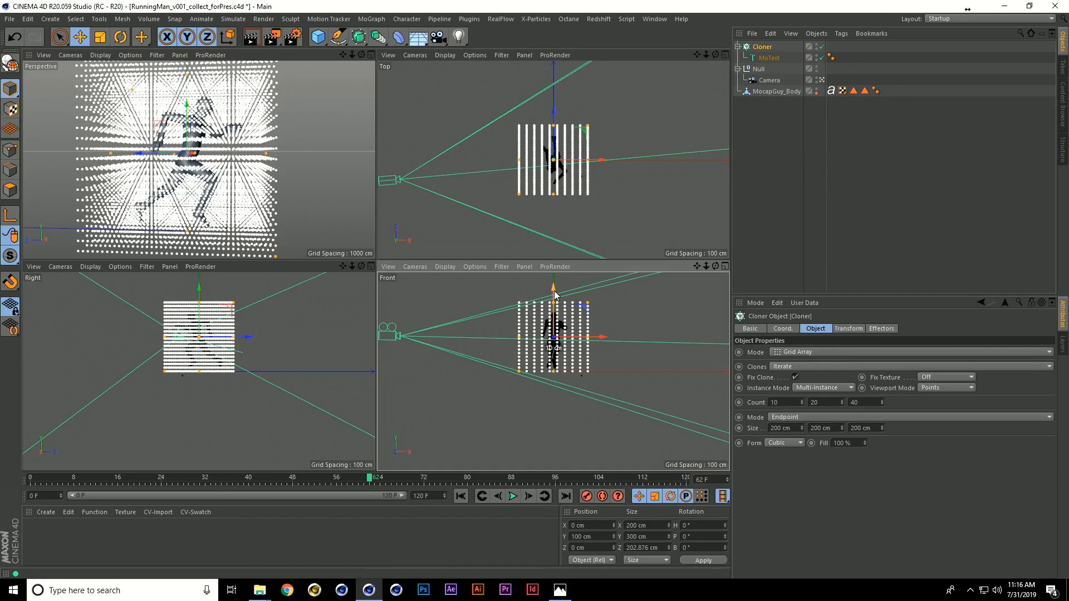
left_click_drag(520, 338, 538, 341)
left_click(785, 429)
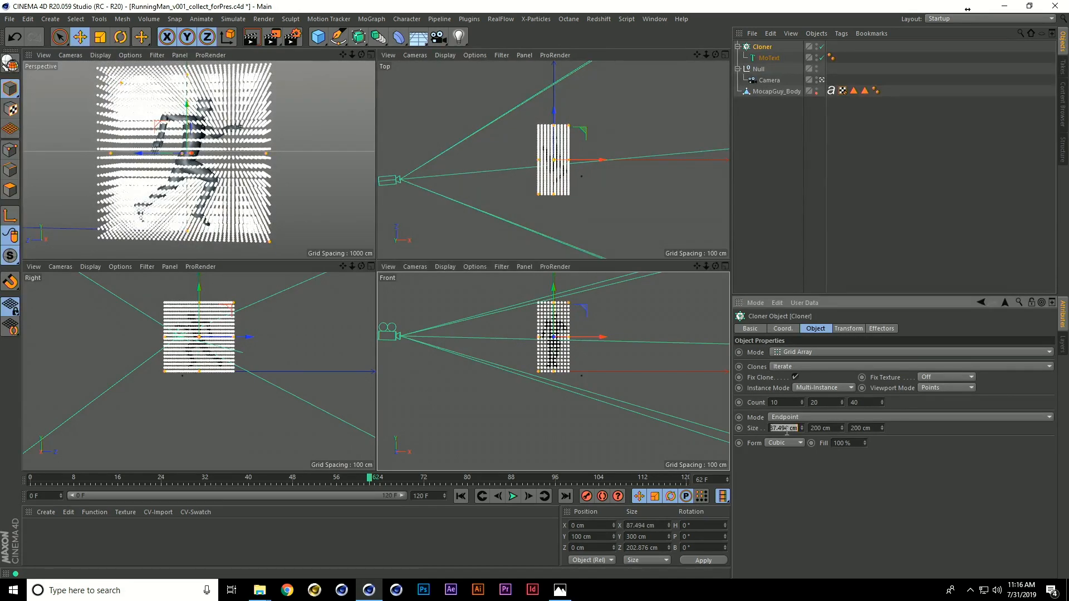
type("80")
key("Return")
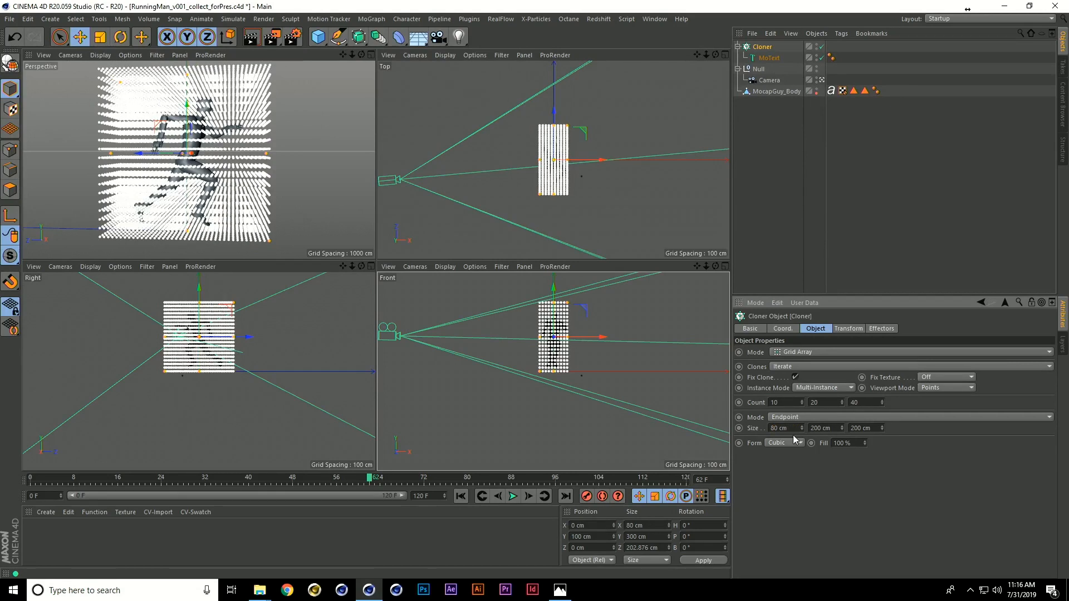
Step: Set the Cloner's grid Z size to 400 cm
scroll(554, 374, "up", 6)
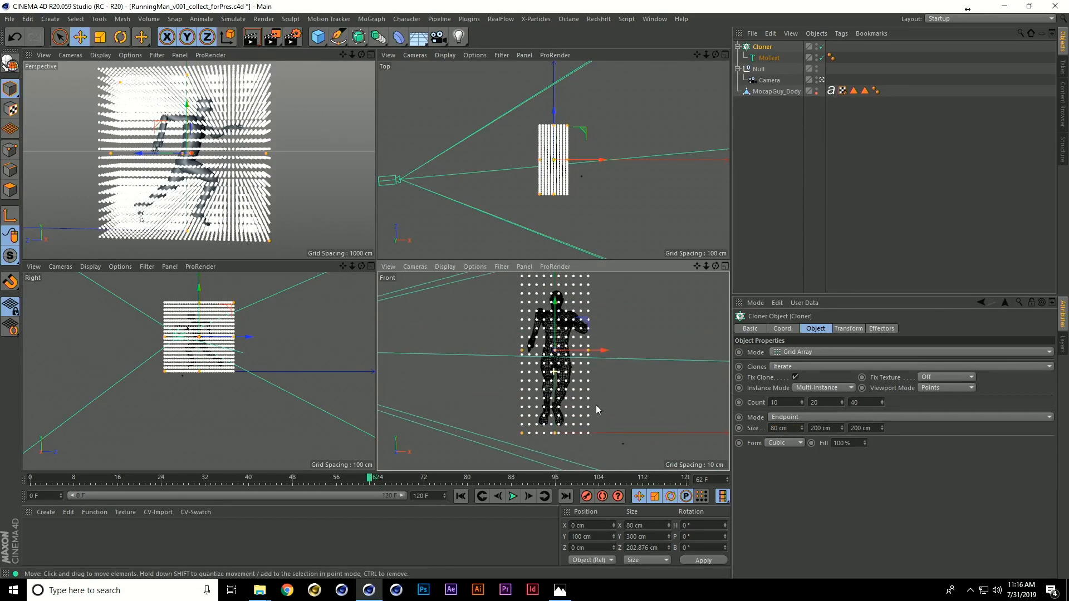
middle_click(276, 178)
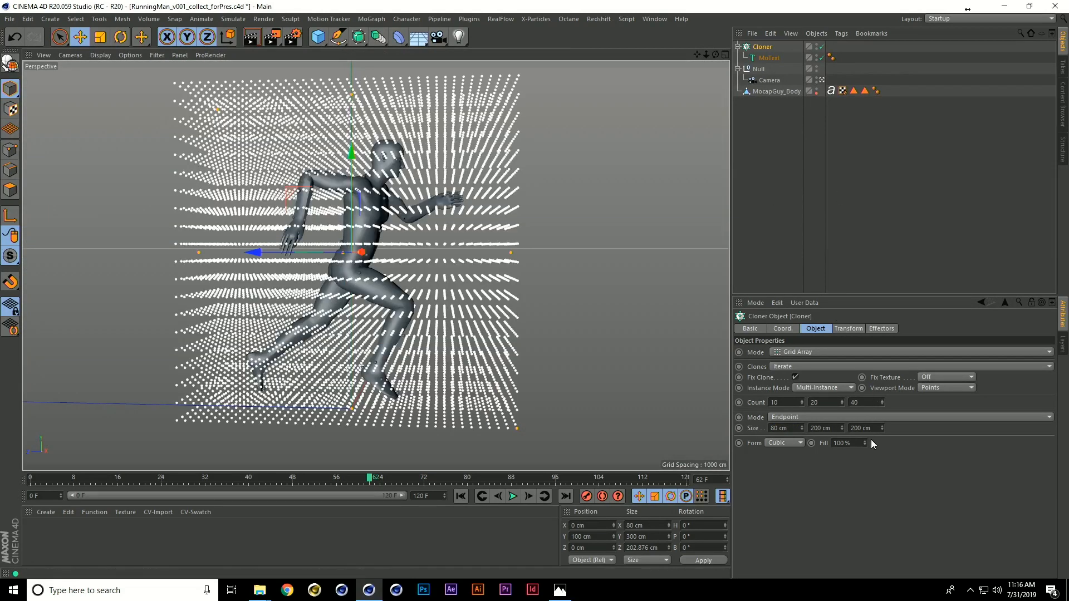
left_click_drag(875, 428, 842, 426)
type("400")
key("Return")
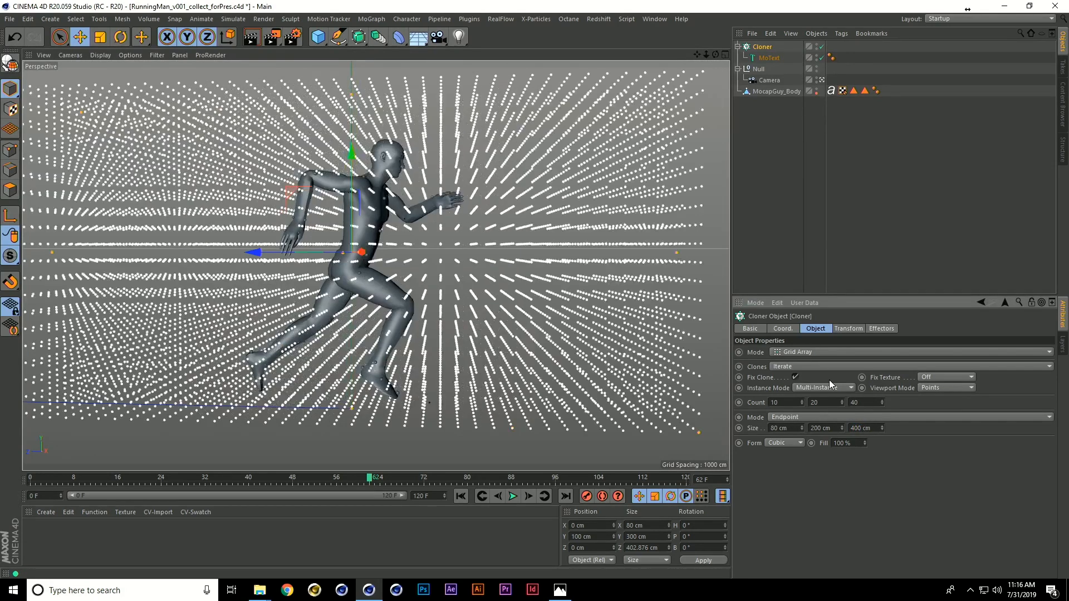
Step: Scrub the animation to frame 41 and move the Cloner below MocapGuy_Body in the object hierarchy
left_click(143, 482)
left_click_drag(144, 482, 255, 474)
left_click(947, 231)
left_click(738, 46)
left_click_drag(749, 49, 758, 94)
left_click(769, 186)
left_click(738, 80)
left_click(763, 81)
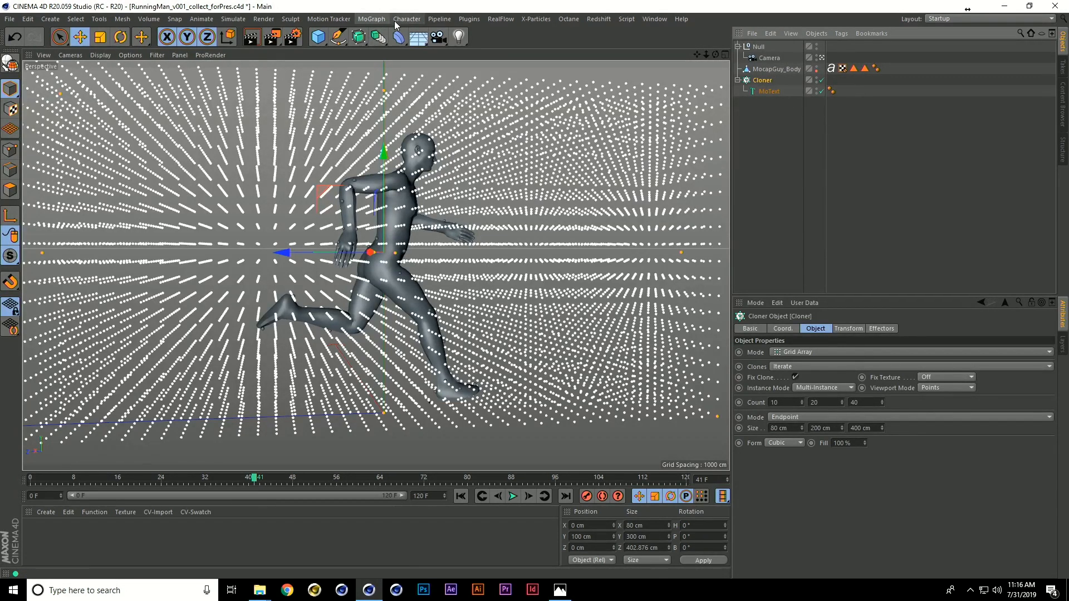
Step: Add a Plain effector to the Cloner and place it directly above the Cloner in the object hierarchy
left_click(372, 21)
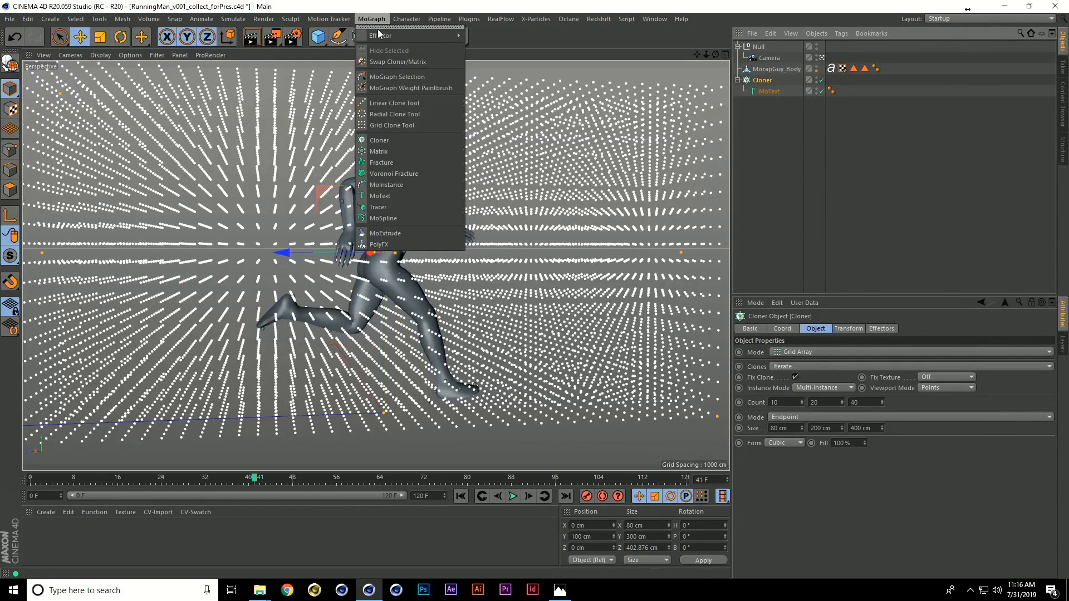
mouse_move(434, 36)
left_click(497, 52)
left_click_drag(760, 47, 763, 93)
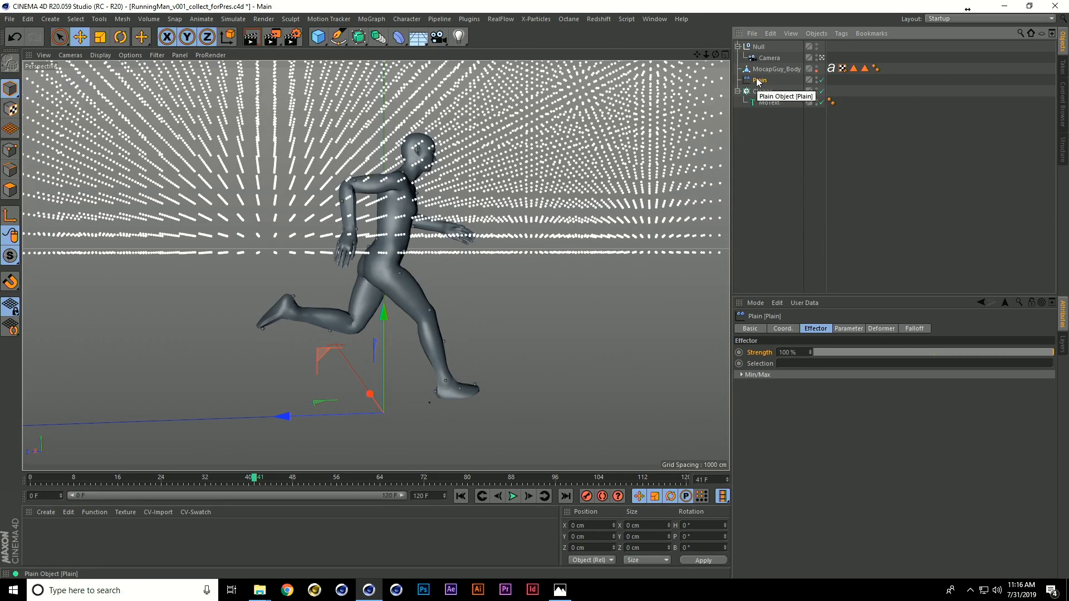
Step: Disable the Plain effector's position transform and set its Modify Clone value to 100%
left_click(842, 329)
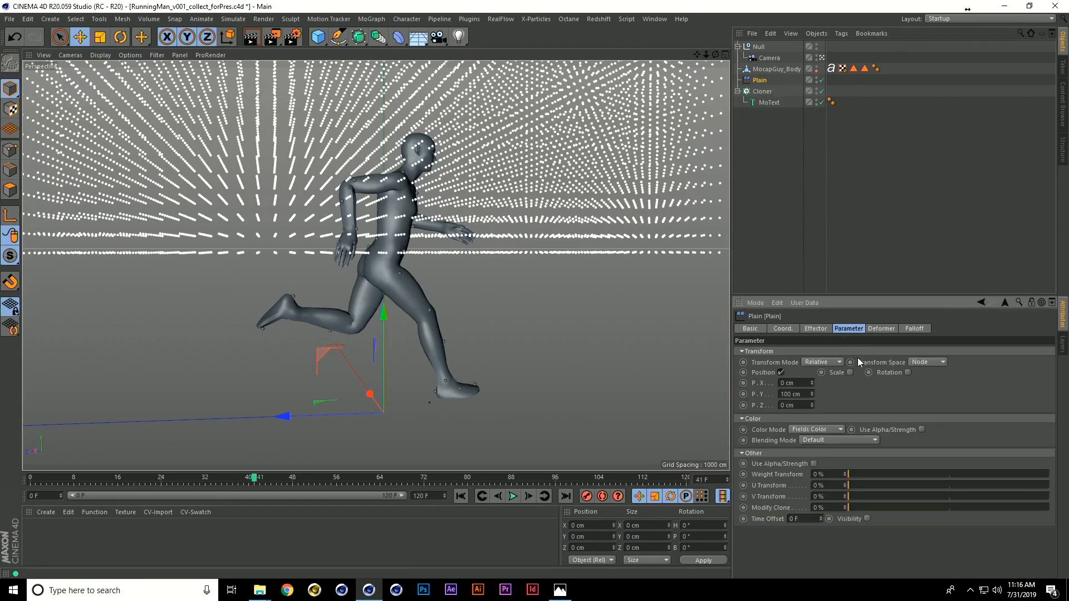
left_click(780, 372)
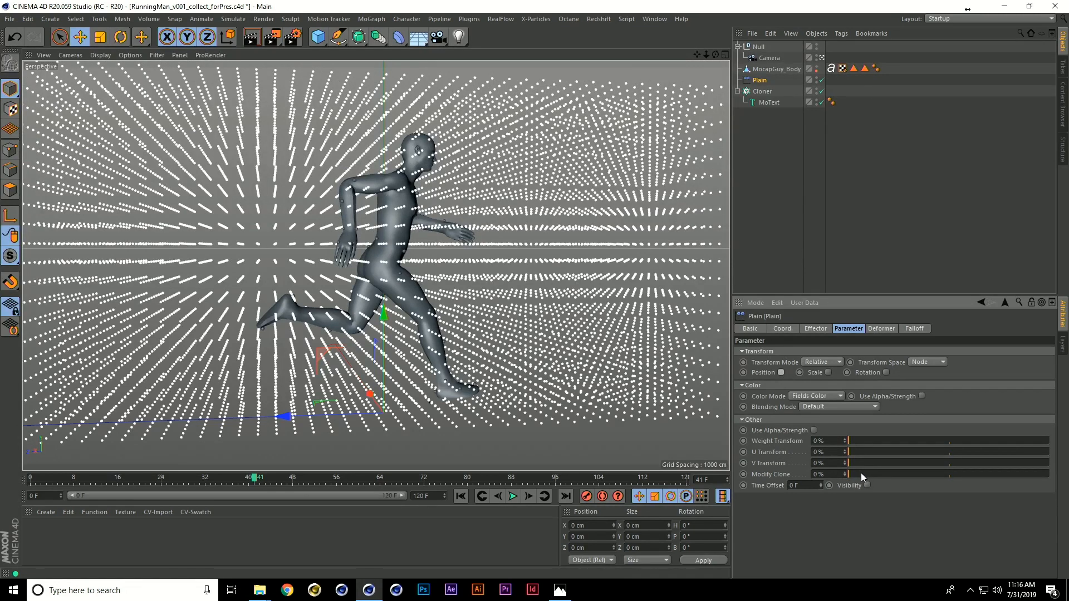
left_click_drag(909, 476, 1058, 478)
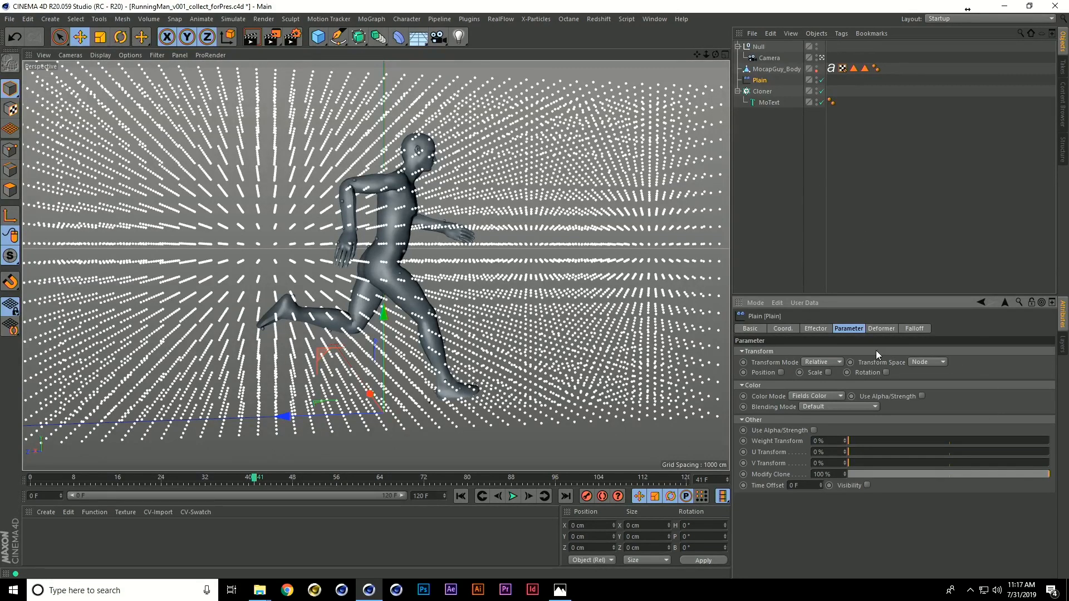
Step: Add MocapGuy_Body as a field in the Plain effector's falloff
left_click(917, 329)
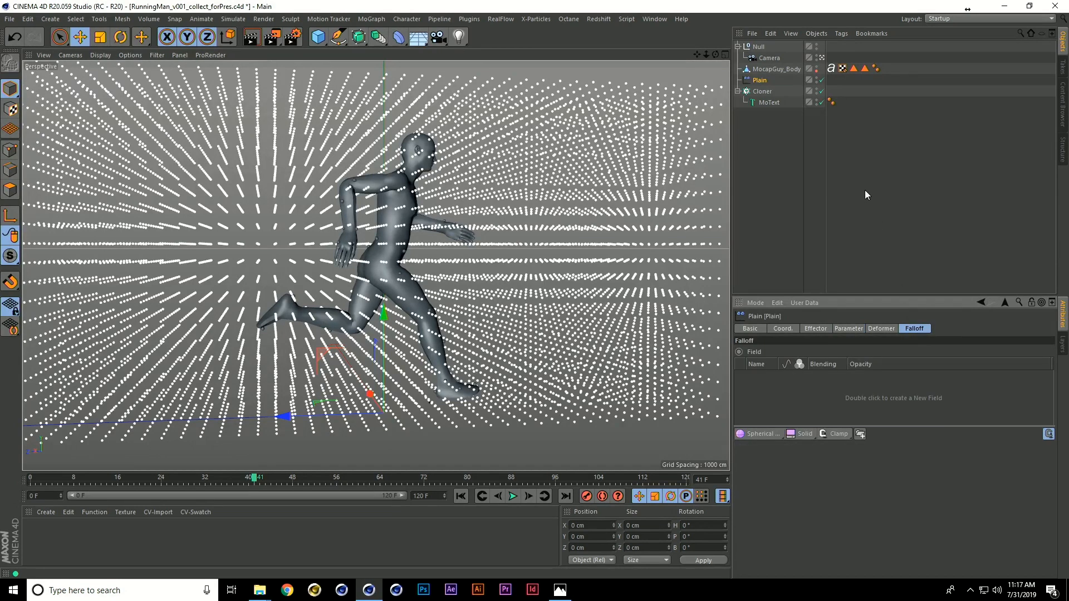
left_click_drag(768, 65, 805, 275)
left_click_drag(780, 402, 795, 398)
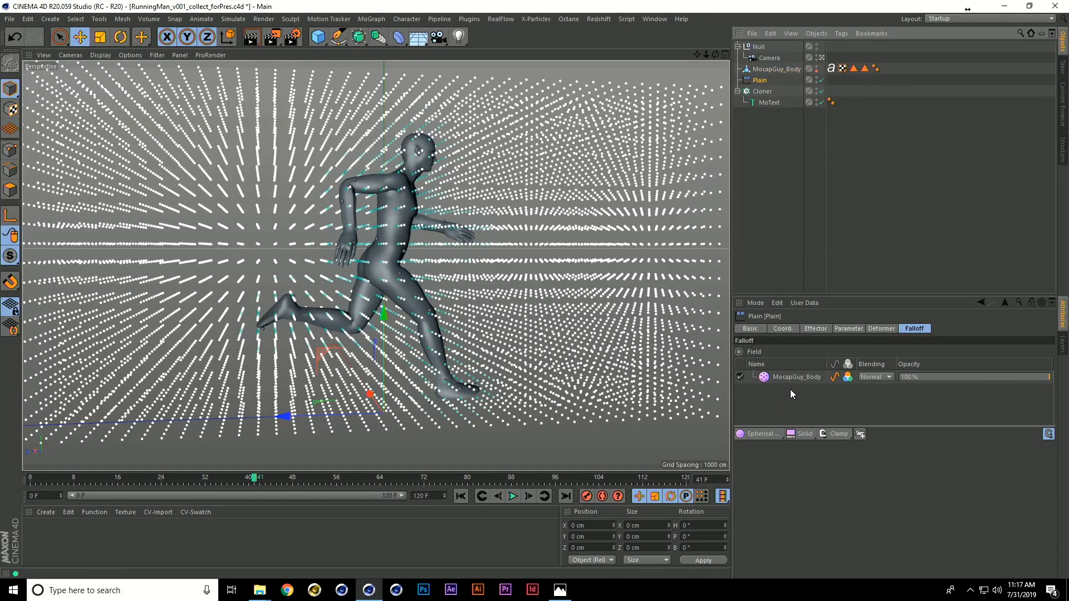
Step: Change the MocapGuy_Body field's color remap to red with hue 360° and value 100%
left_click(797, 377)
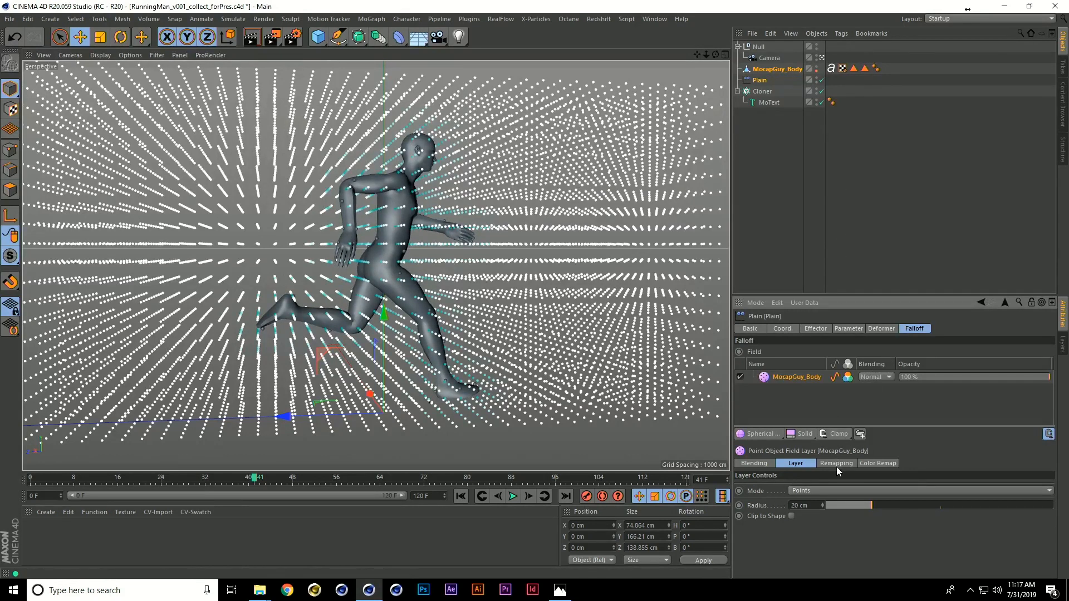
left_click(878, 464)
left_click(801, 499)
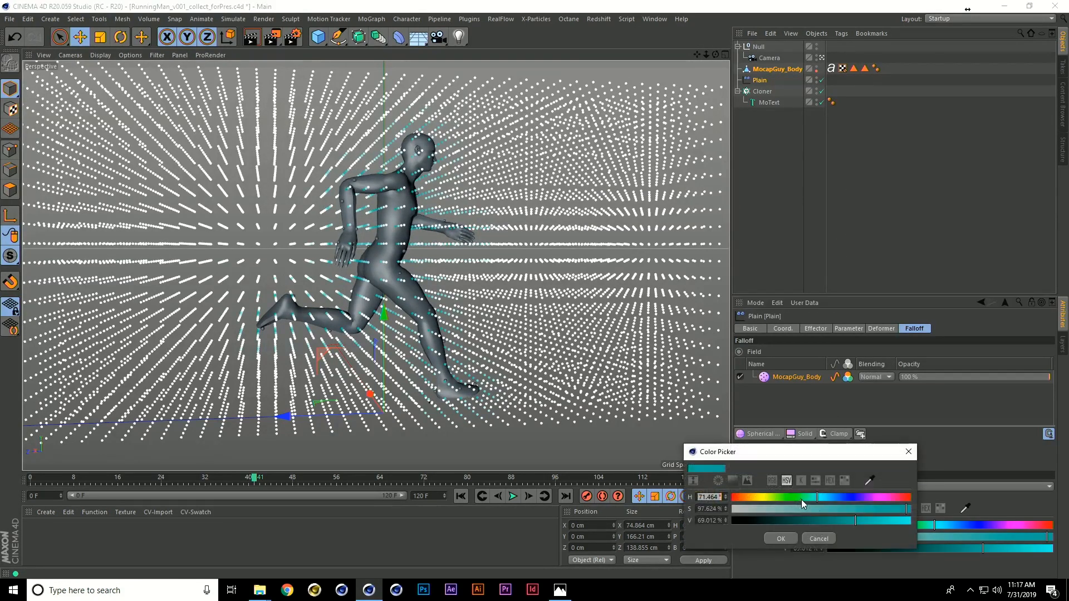
left_click_drag(861, 496, 914, 494)
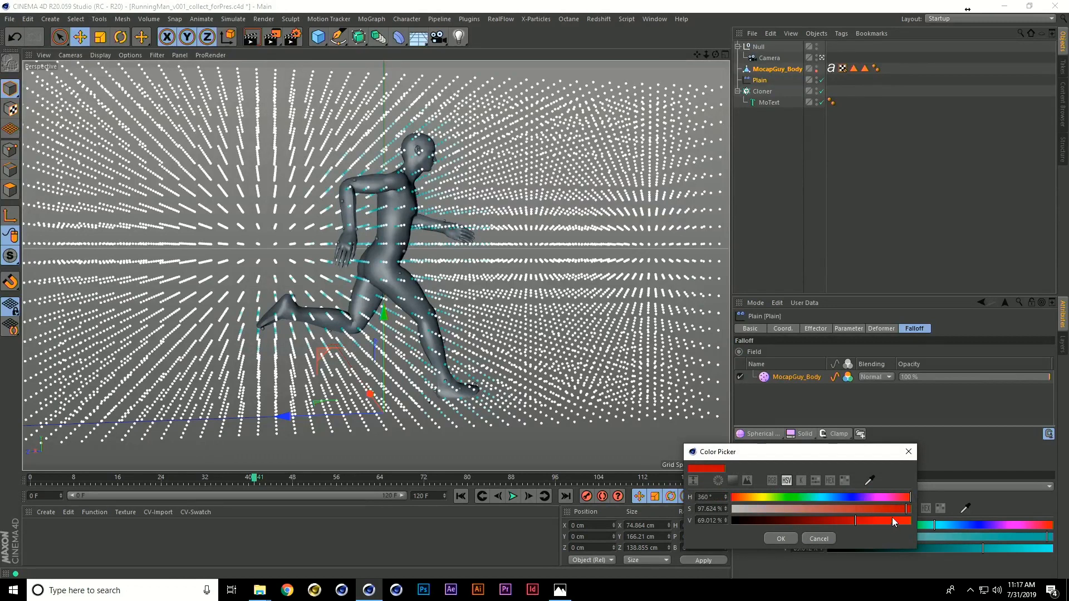
left_click_drag(870, 520, 914, 521)
left_click(780, 538)
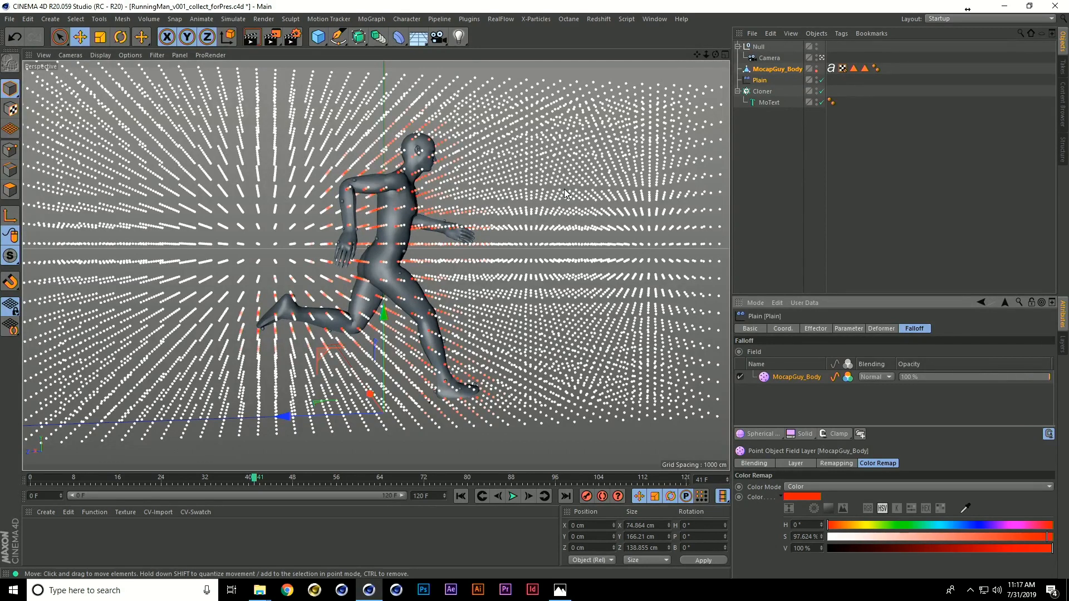
Step: Check the red falloff around the runner at frame 37 and reselect the Plain effector
left_click_drag(250, 486, 230, 478)
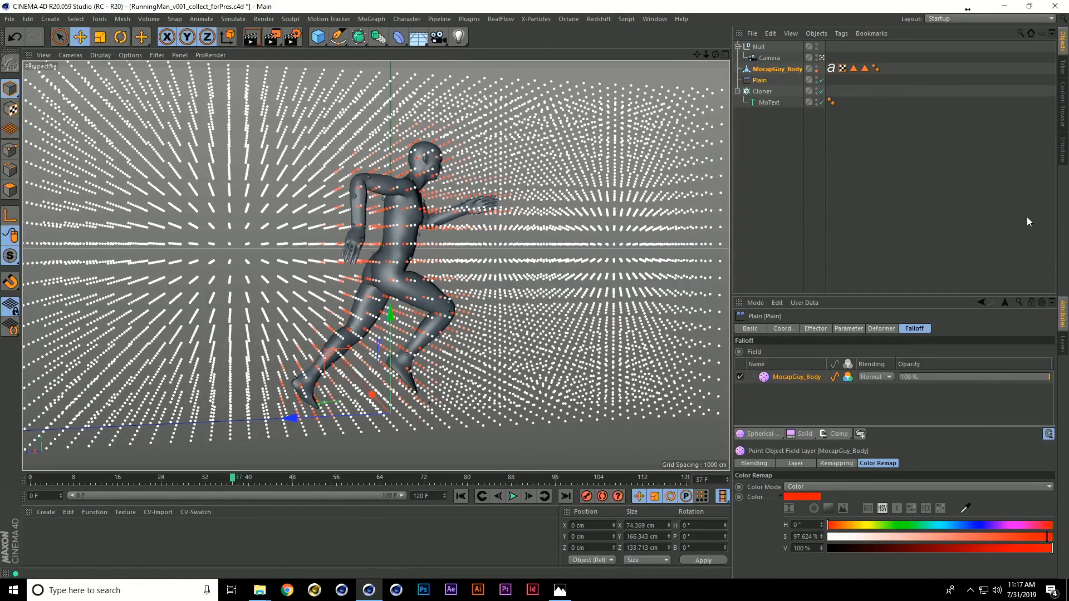
left_click(881, 196)
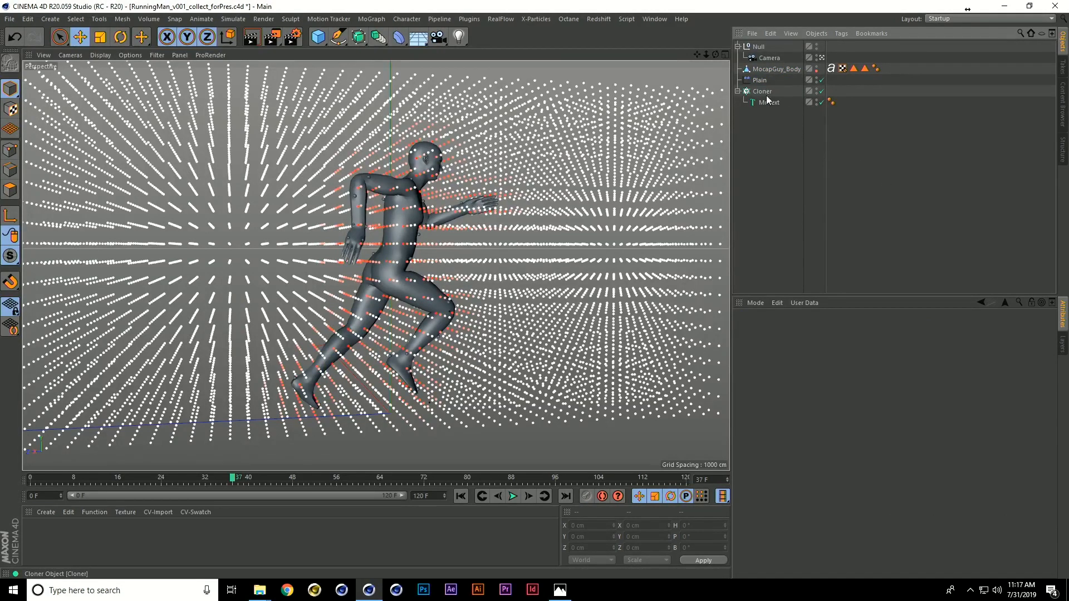
left_click(760, 81)
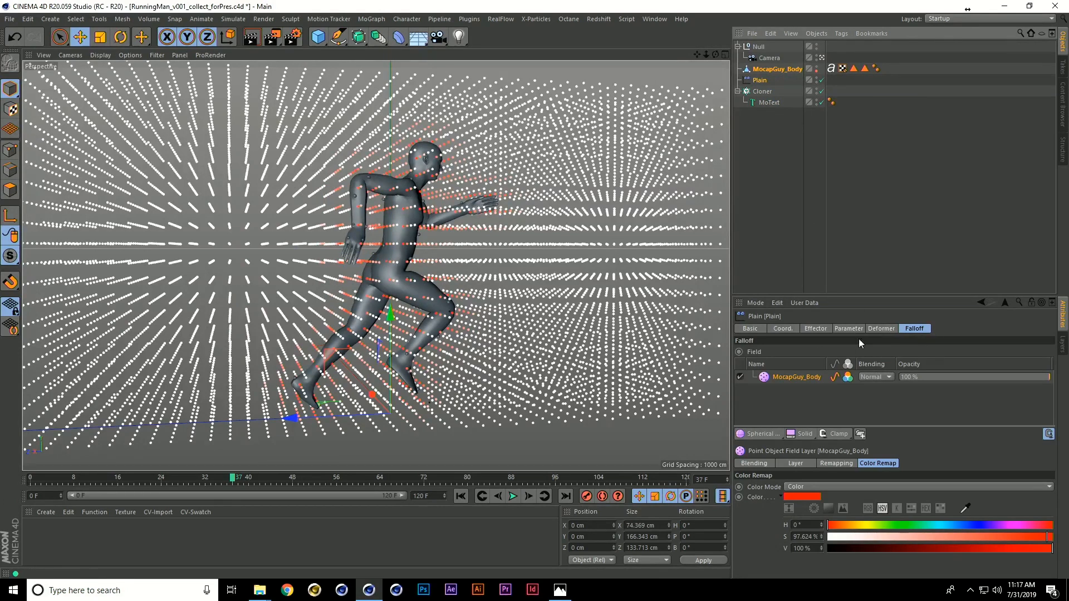
Step: Turn off the MocapGuy_Body field's color channel in the Plain effector's falloff and select MoText
left_click(848, 378)
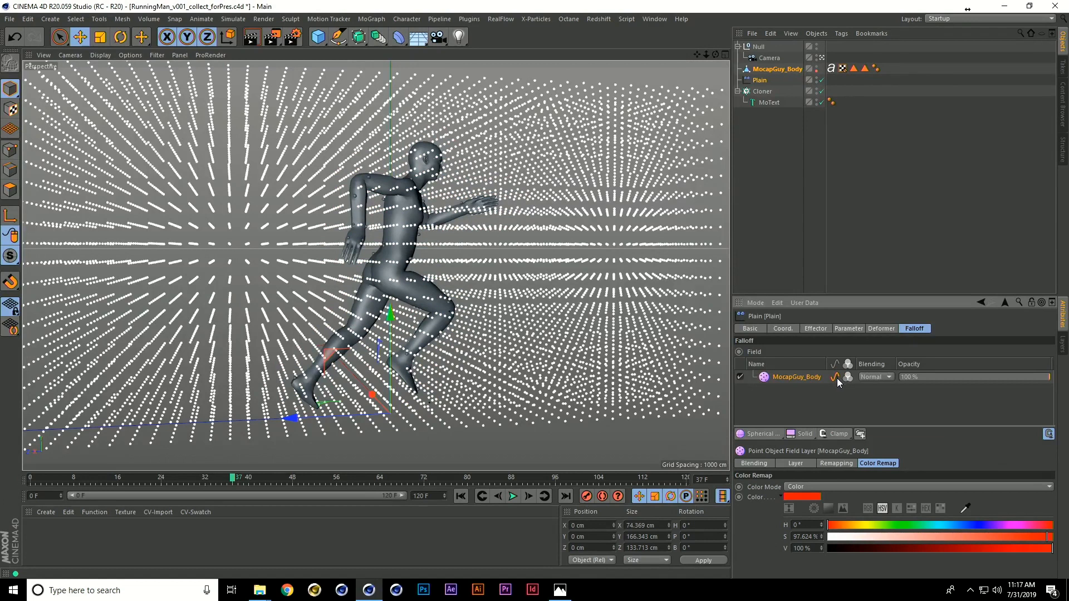
left_click(911, 172)
left_click(769, 104)
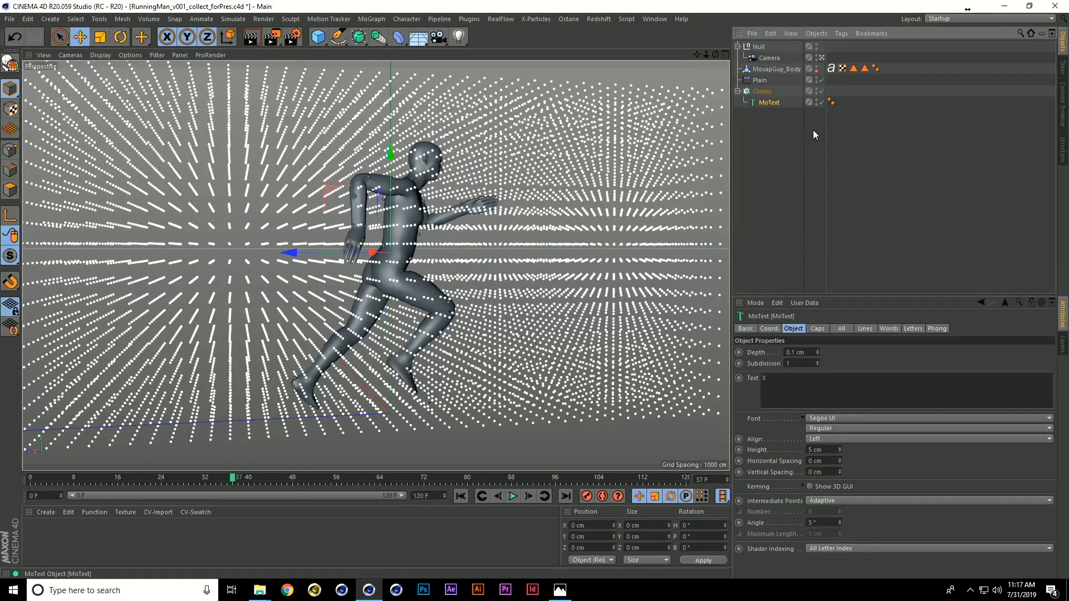
Step: Render frame 37 in the Redshift RenderView to check the text clones, and close the render window
left_click(599, 20)
left_click(614, 99)
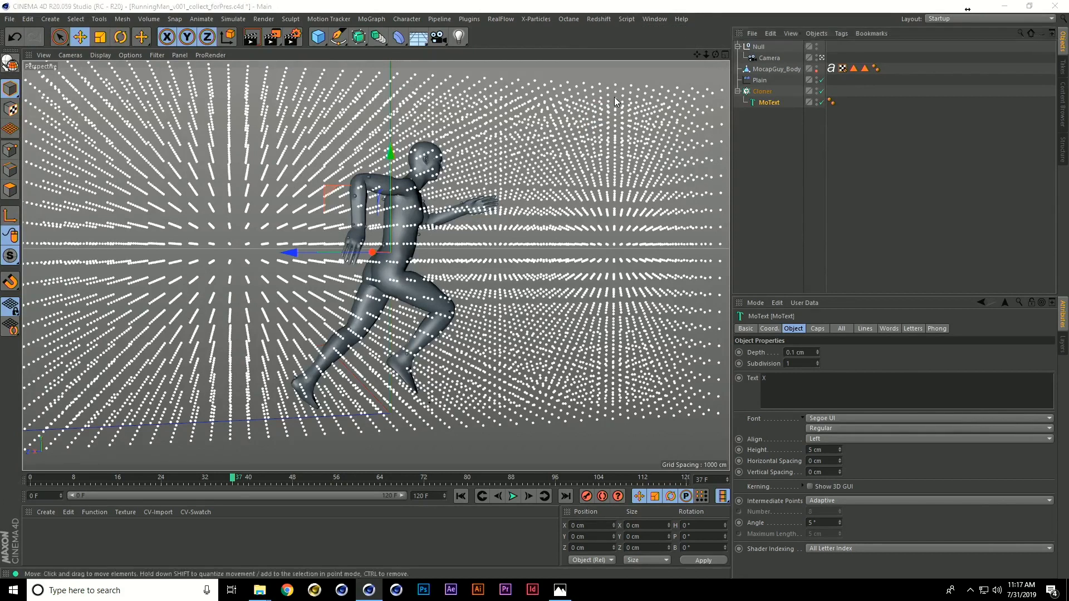
left_click_drag(647, 91, 481, 67)
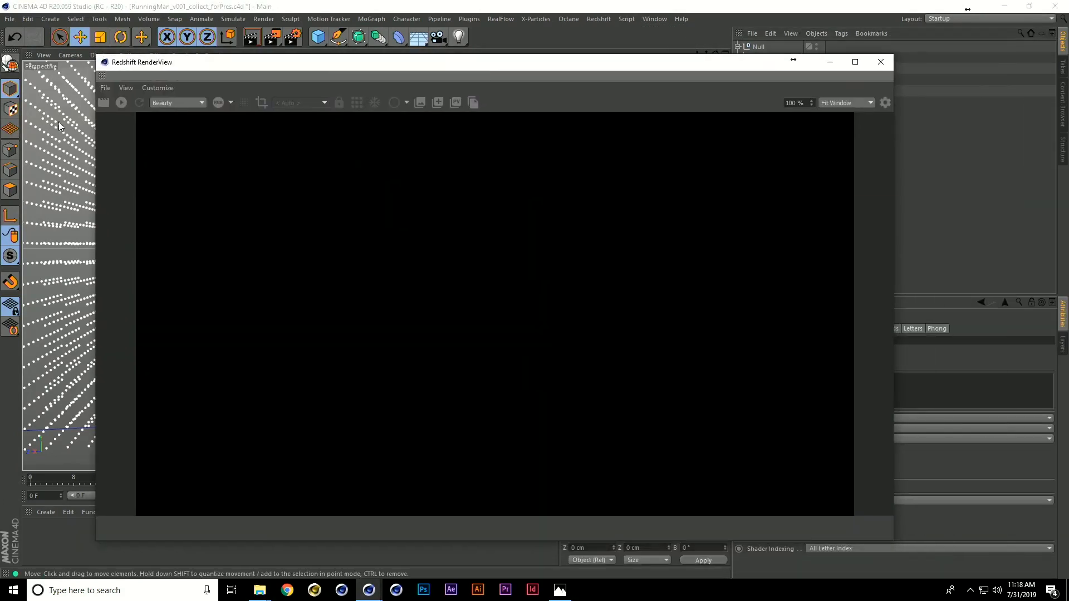
left_click(121, 103)
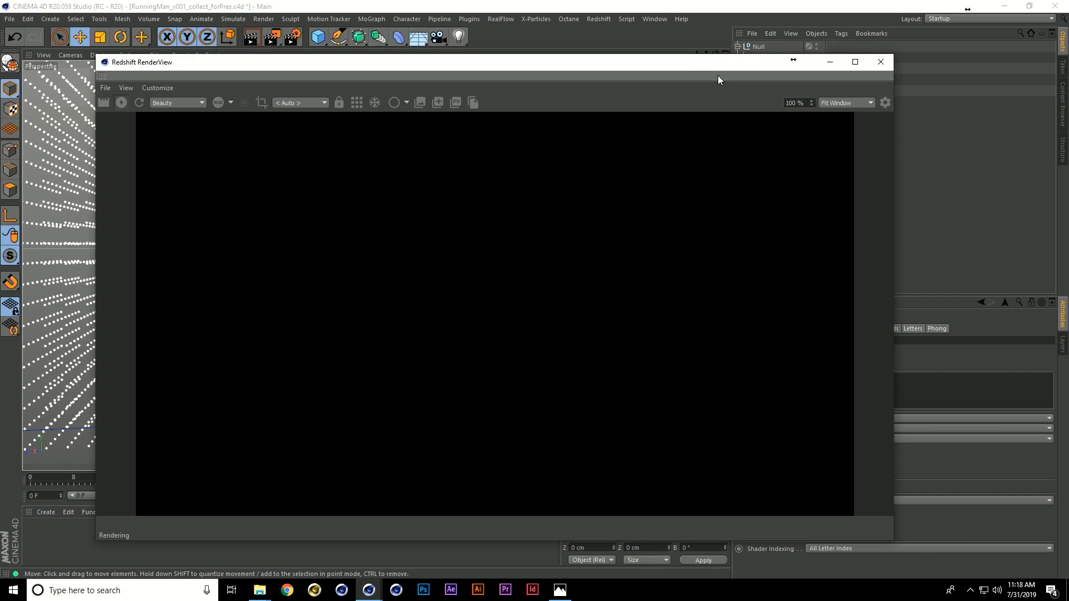
left_click_drag(710, 66, 604, 59)
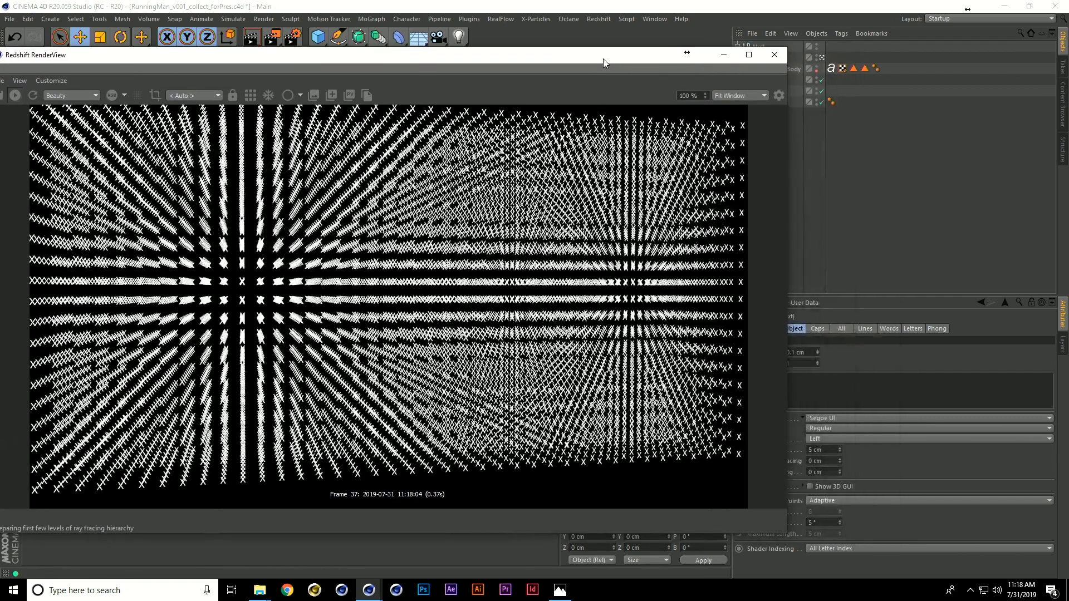
left_click(774, 54)
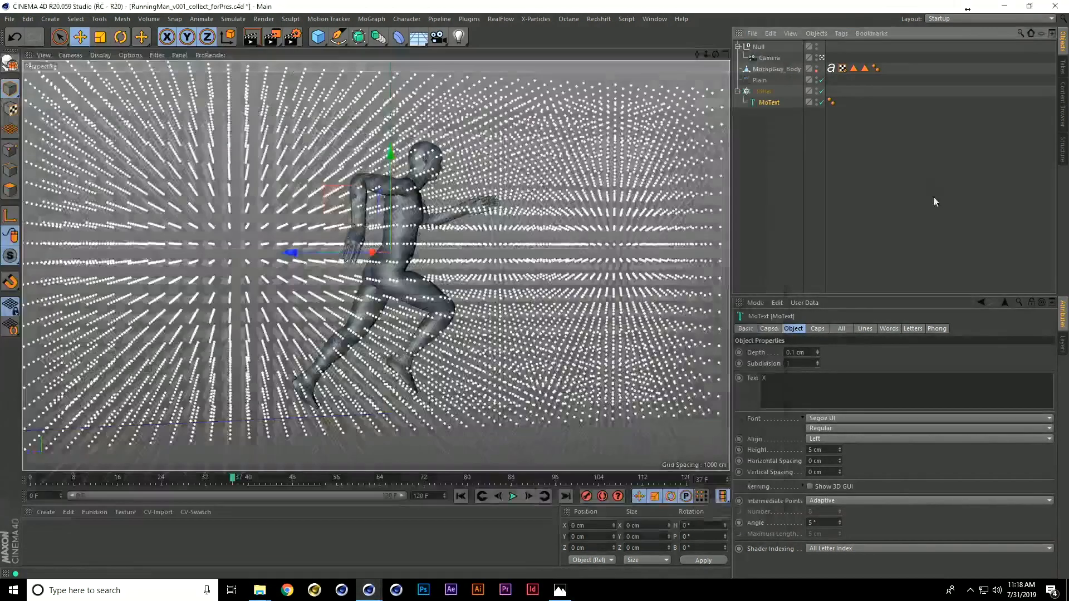
Step: Duplicate MoText inside the Cloner and change the upper copy's text to a period
left_click(764, 92)
left_click(767, 102)
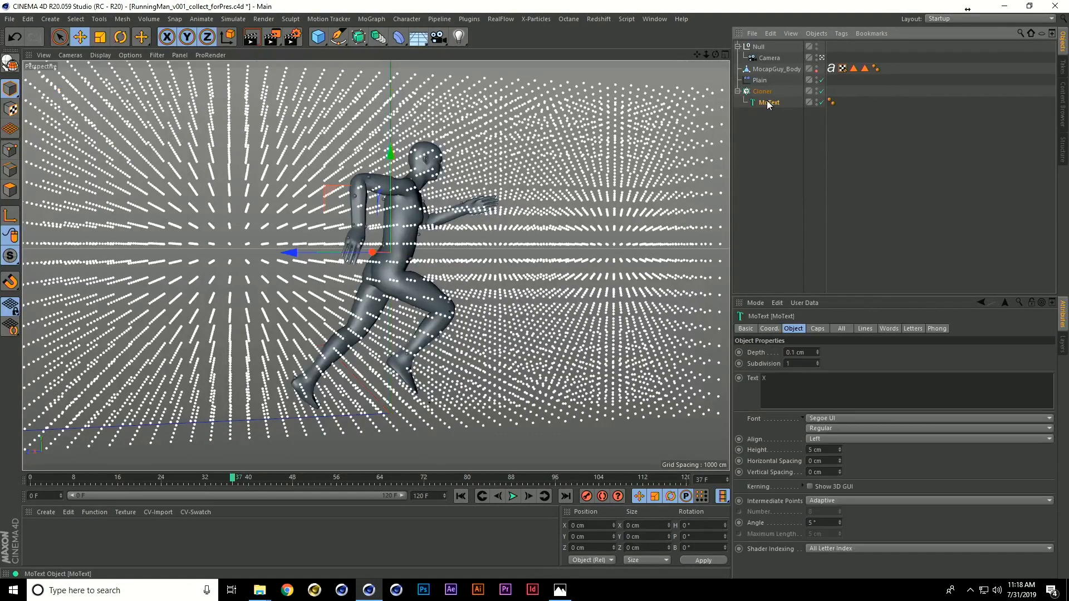
left_click_drag(767, 101, 772, 104, "ctrl")
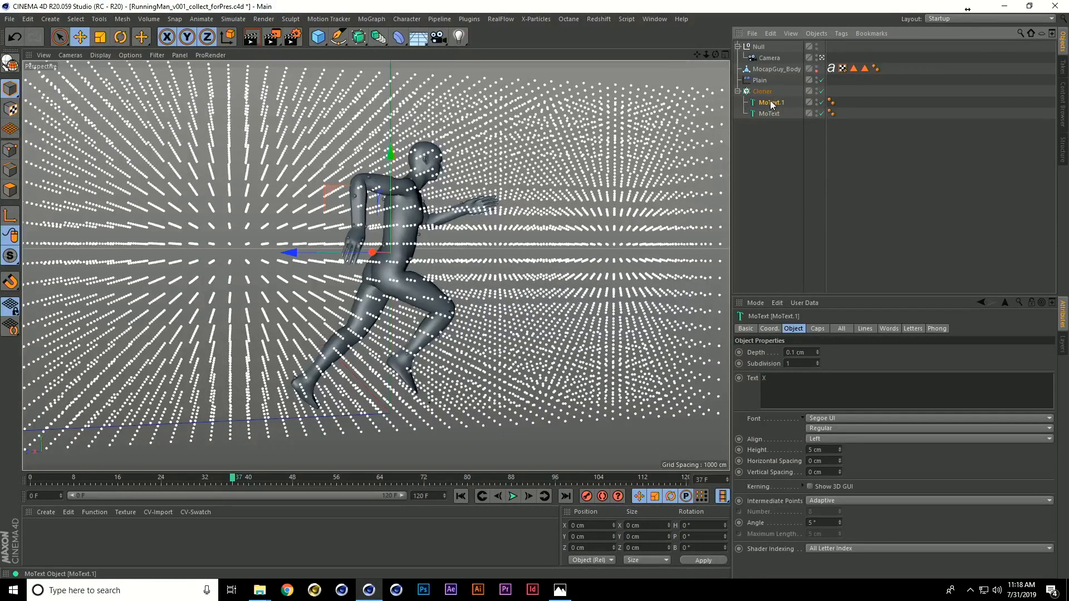
double_click(785, 379)
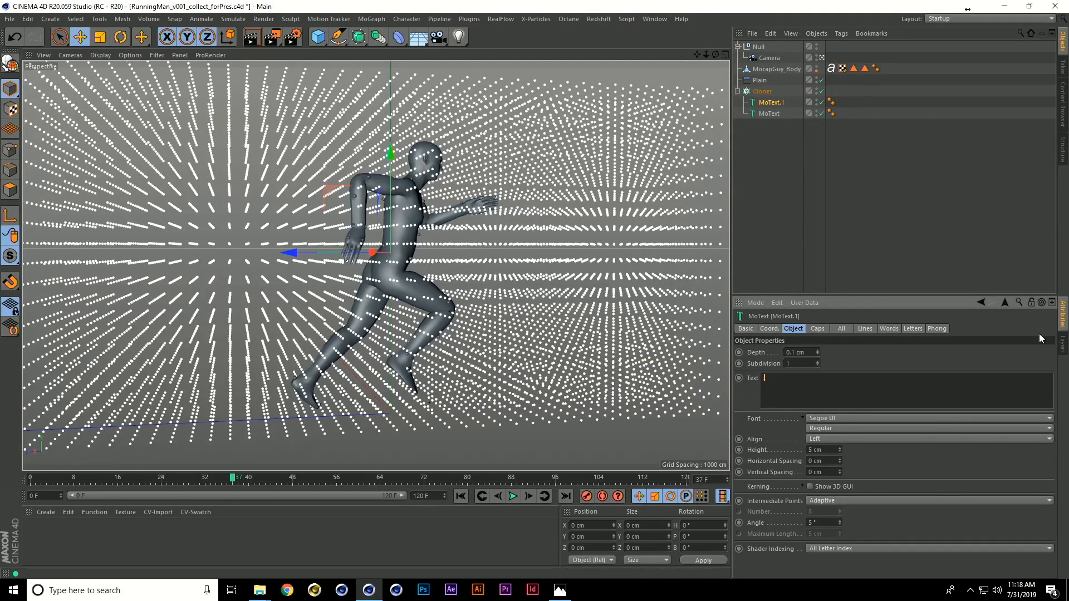
left_click(908, 198)
left_click(771, 104)
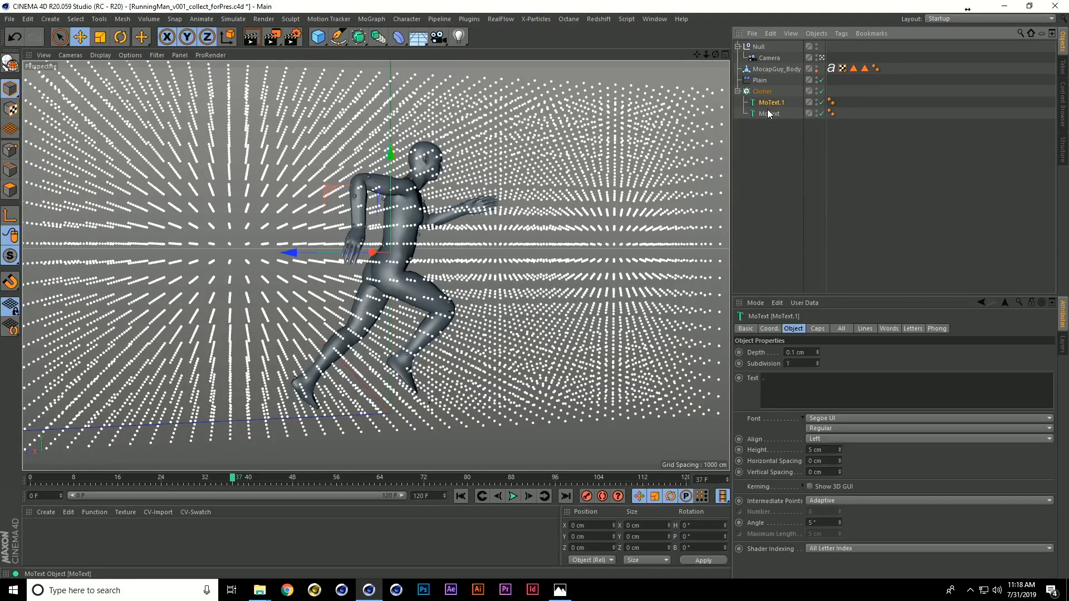
Step: Set the Cloner's Clones option to Blend
left_click(766, 92)
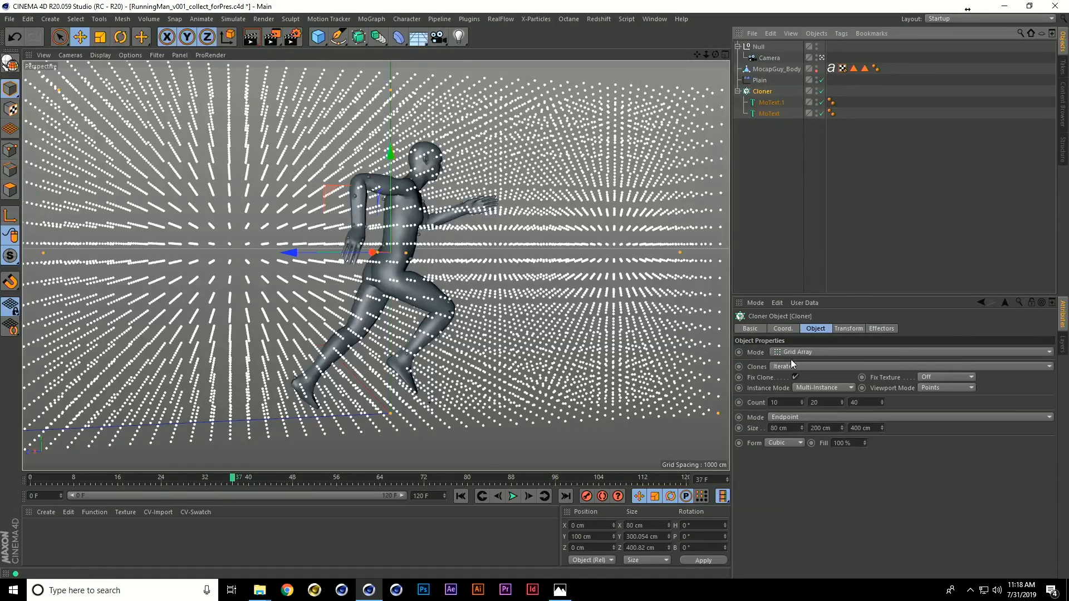
left_click(809, 368)
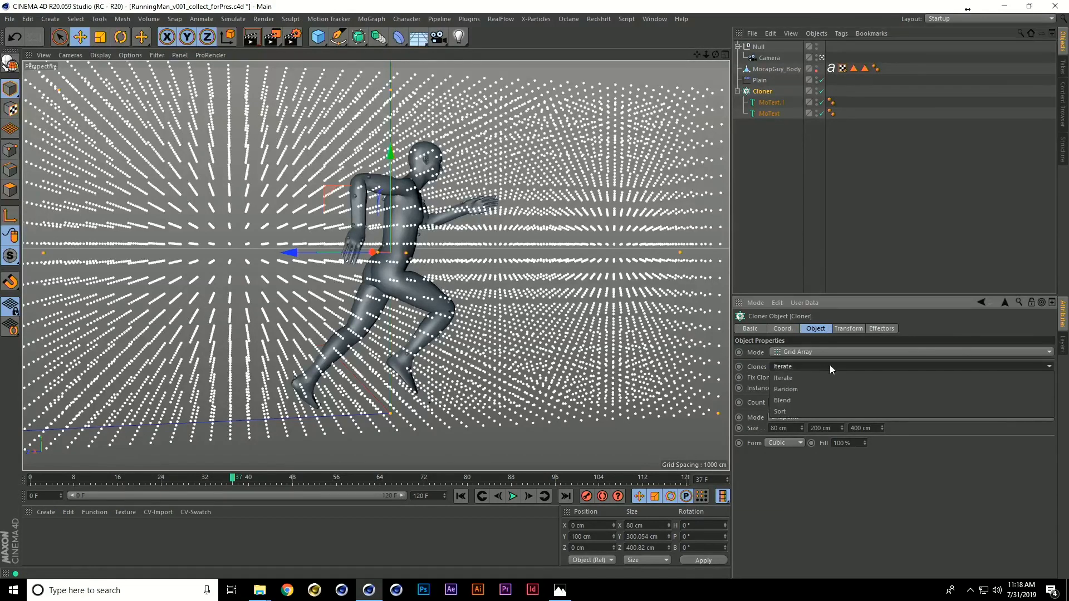
left_click(823, 399)
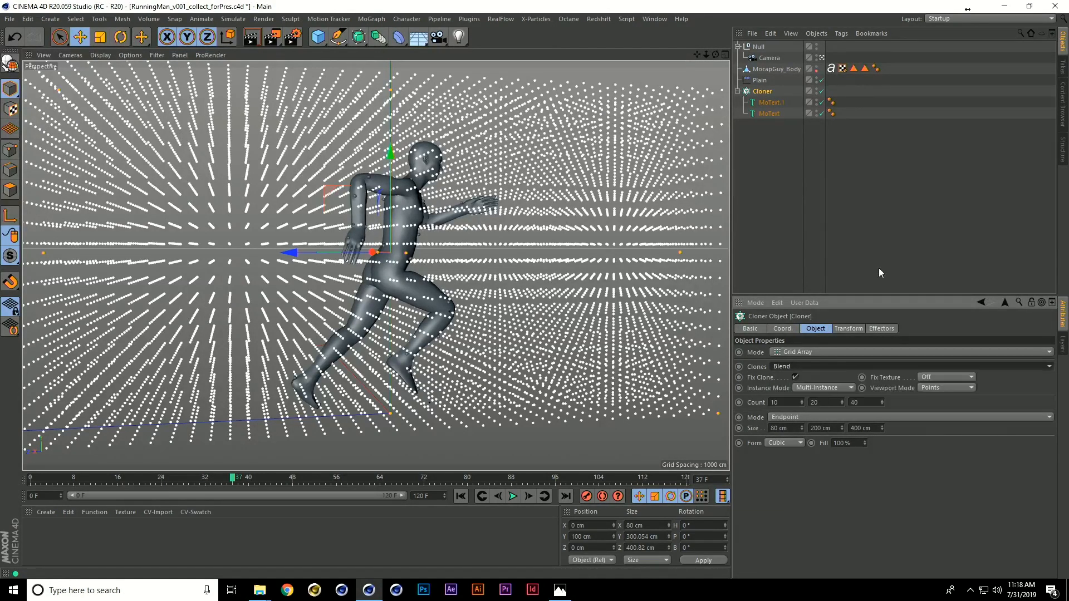
left_click(899, 209)
Step: Render the blended clones in the Redshift RenderView, examine the runner's shape, and close the render window
left_click(620, 20)
mouse_move(599, 19)
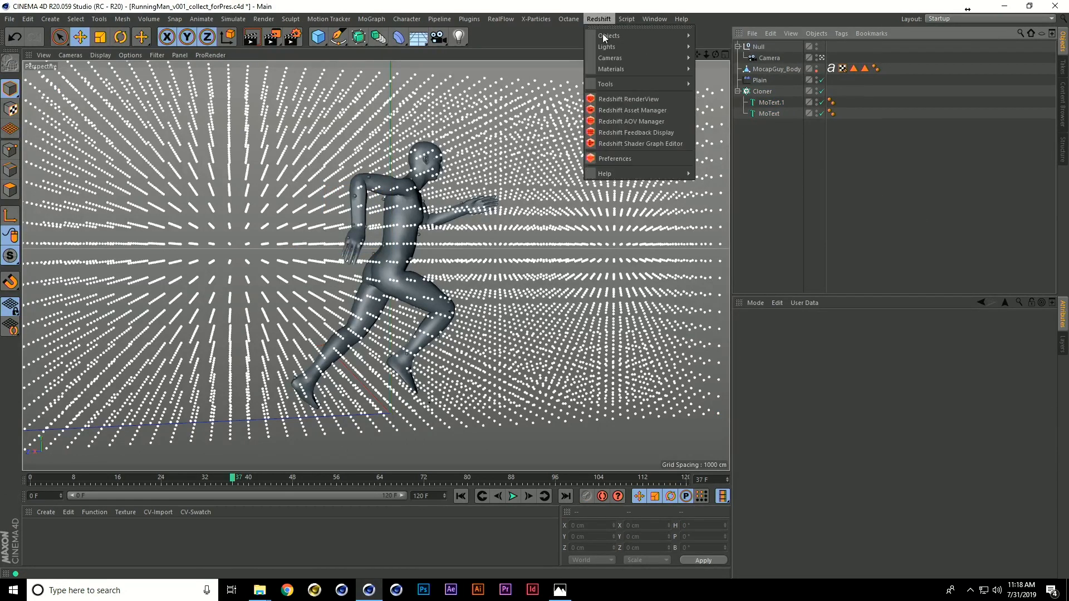
left_click(613, 101)
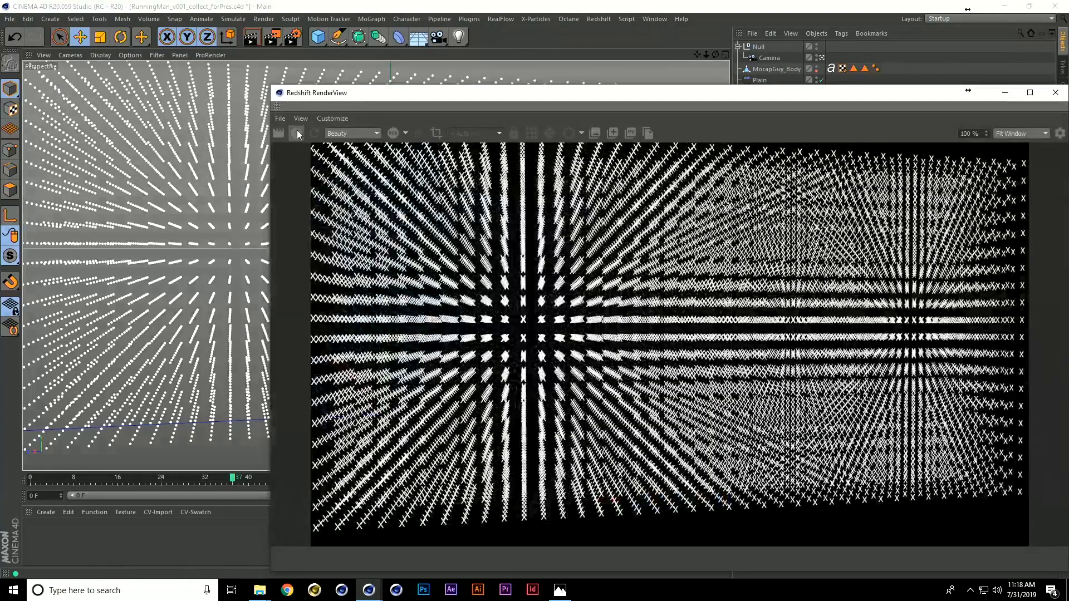
left_click_drag(501, 95, 297, 67)
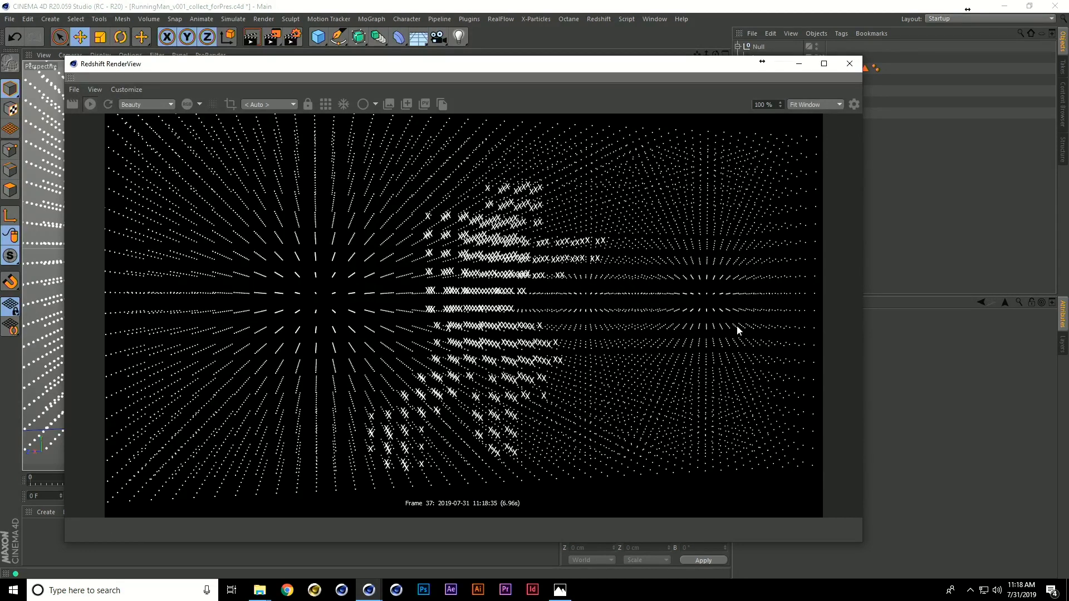
left_click(850, 64)
Step: Duplicate the X text within the Cloner, setting the original MoText's text to # and the copy's to @
left_click(765, 113)
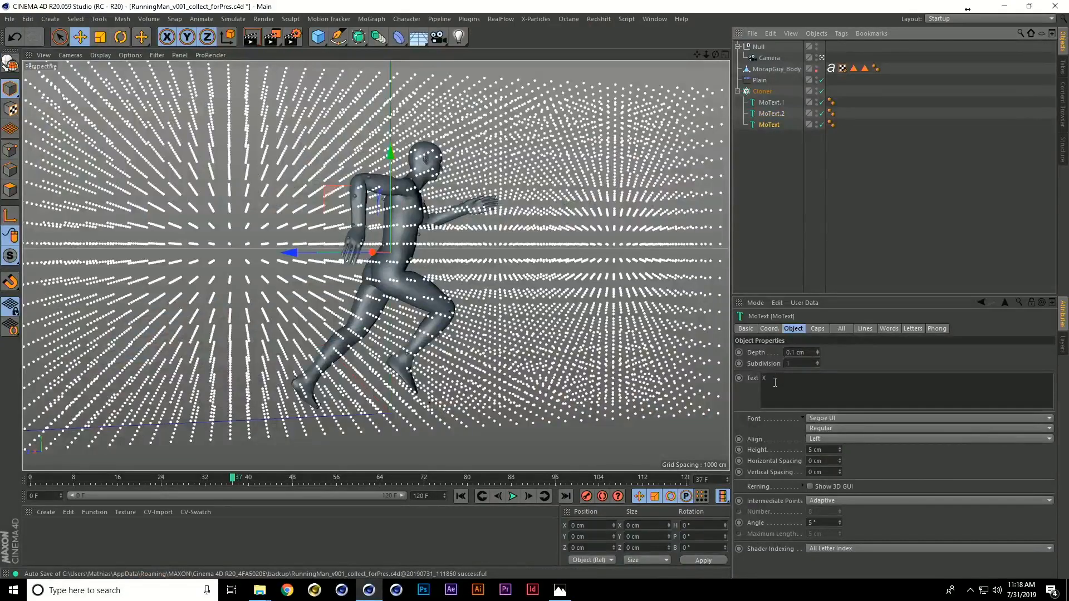
double_click(794, 377)
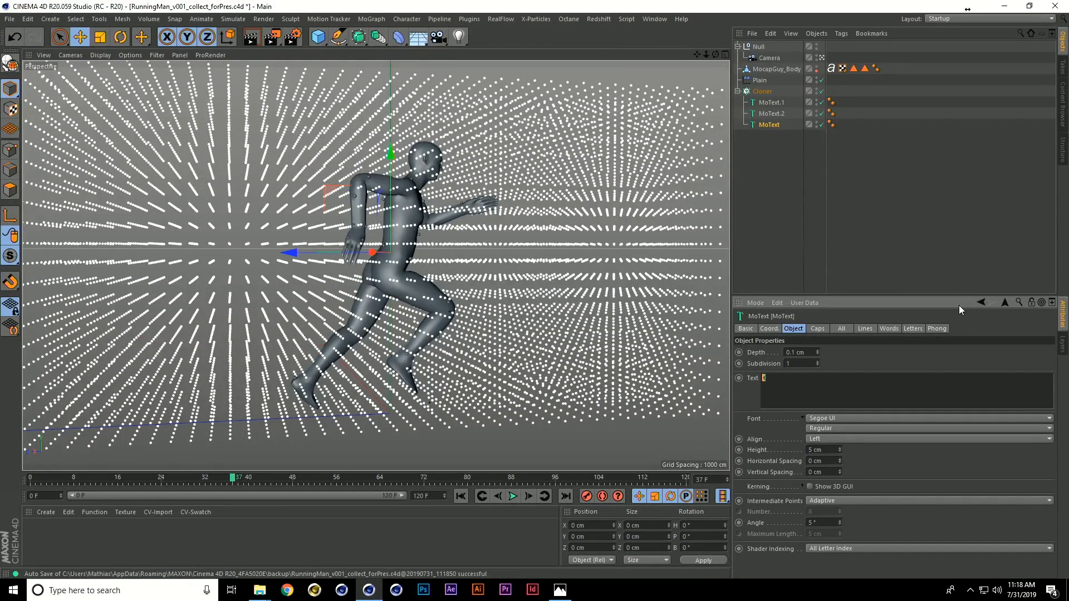
type("#")
left_click(771, 114)
left_click(771, 124)
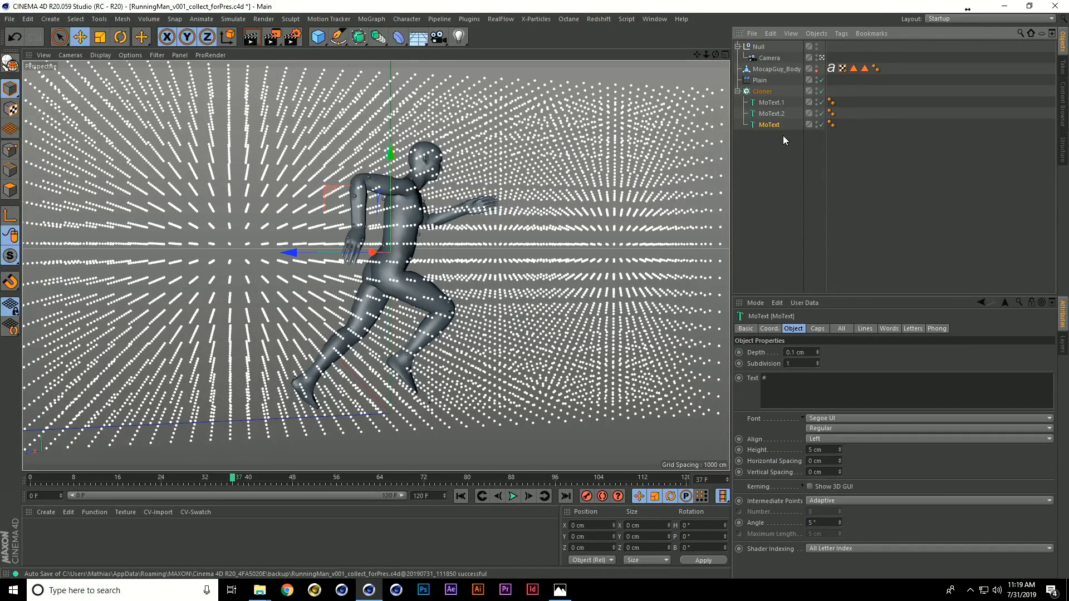
left_click(772, 113)
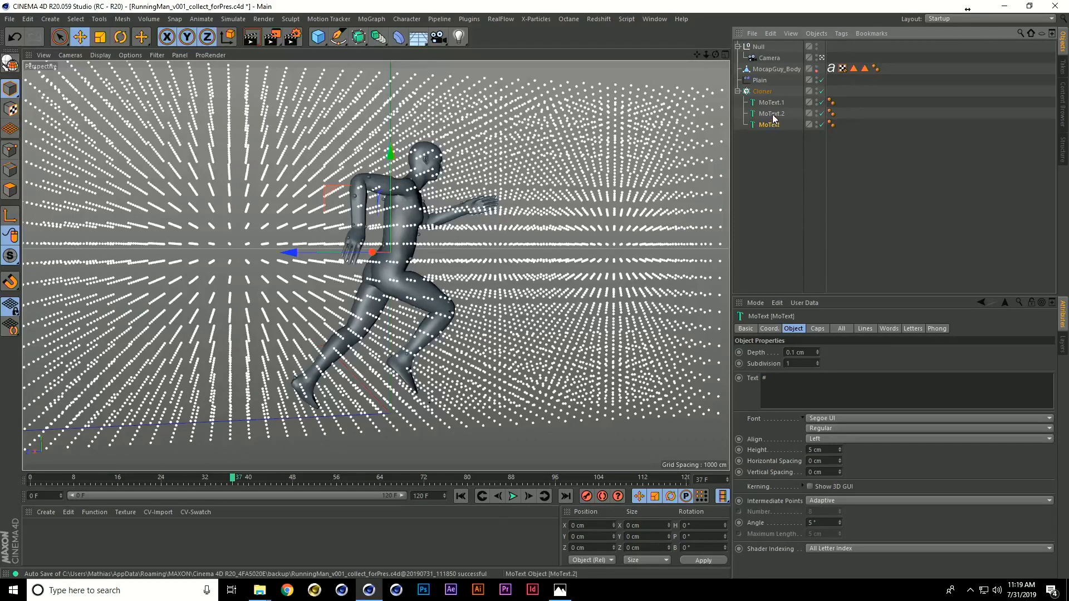
left_click(780, 384)
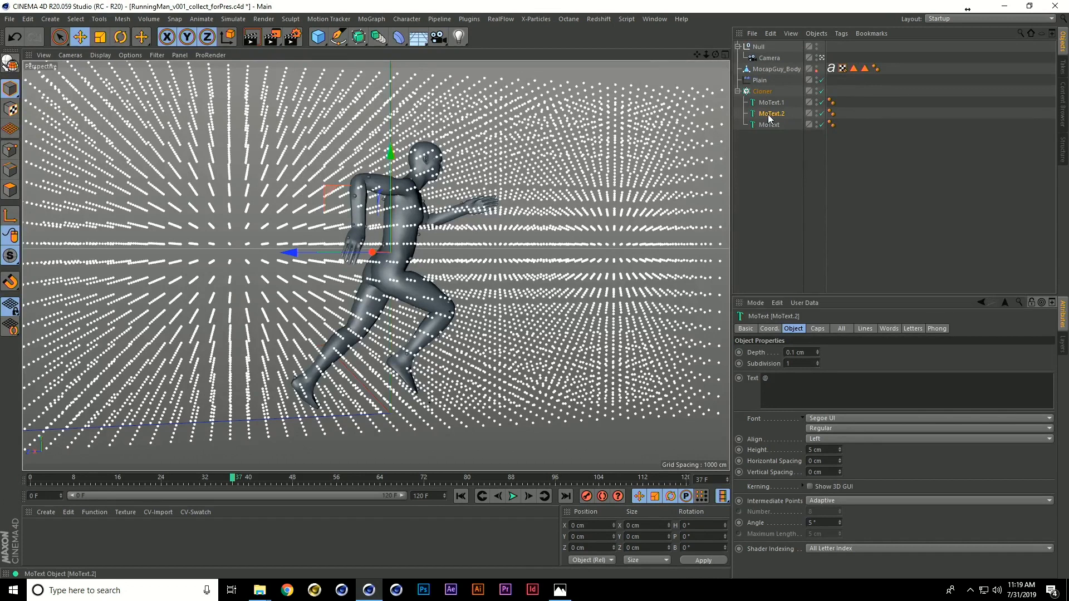
Step: Duplicate the @ text object three times inside the Cloner and give each copy a different text character
key("ctrl+c")
key("ctrl+v")
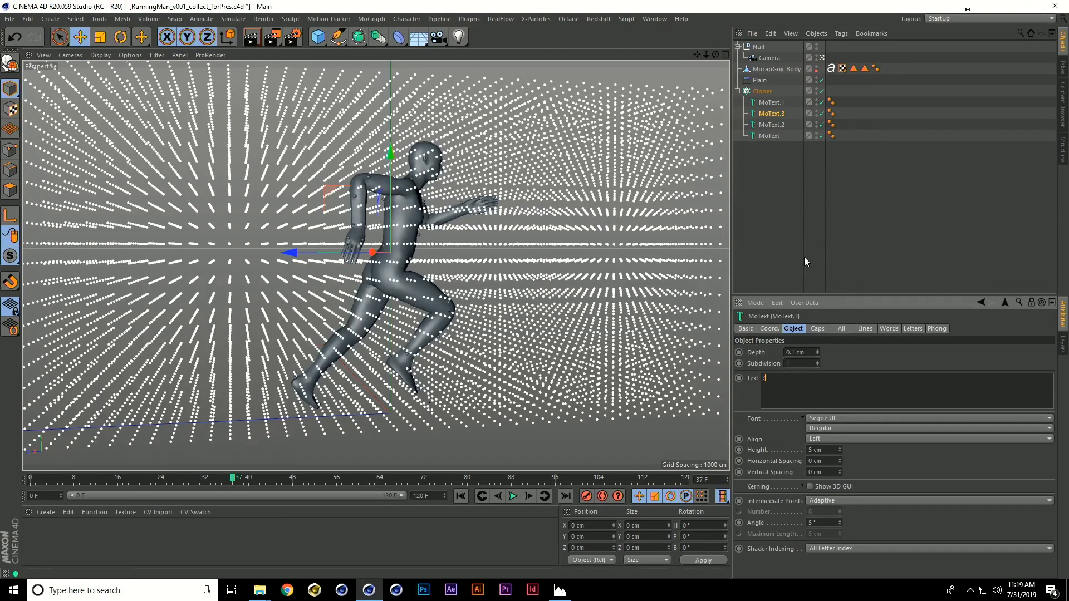
key("ctrl+v")
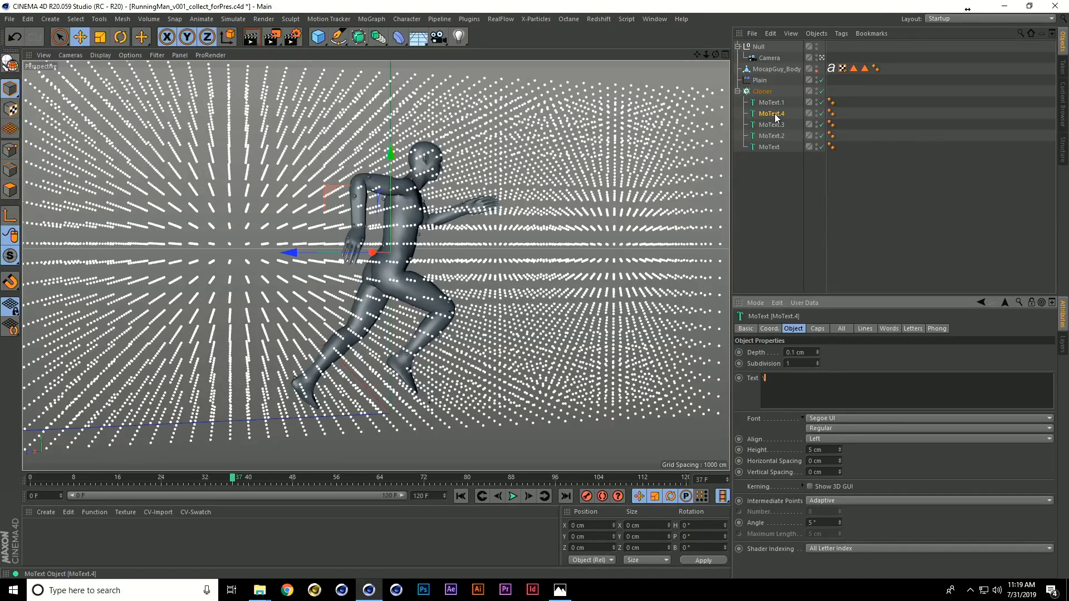
key("ctrl+v")
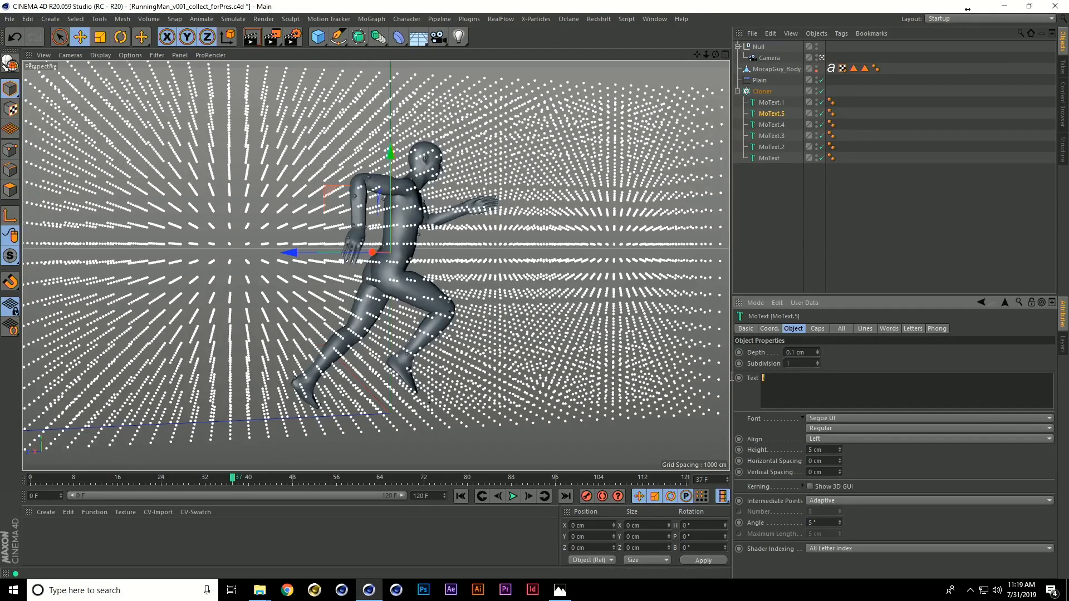
left_click(865, 276)
left_click(773, 103)
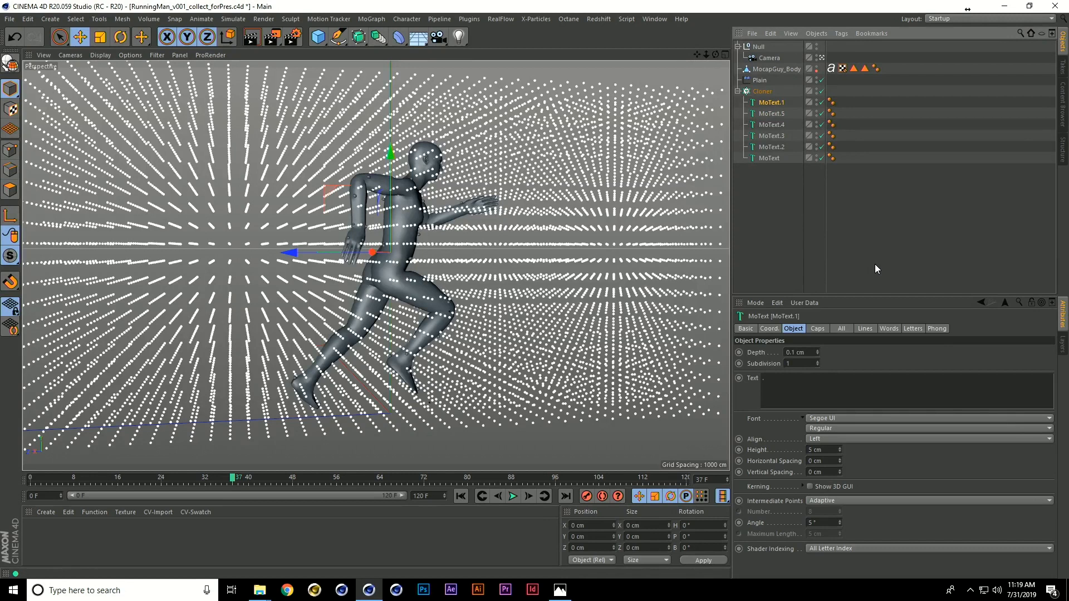
Step: Render the clones with the added characters in the Redshift RenderView and close the render window
left_click(873, 262)
left_click(543, 17)
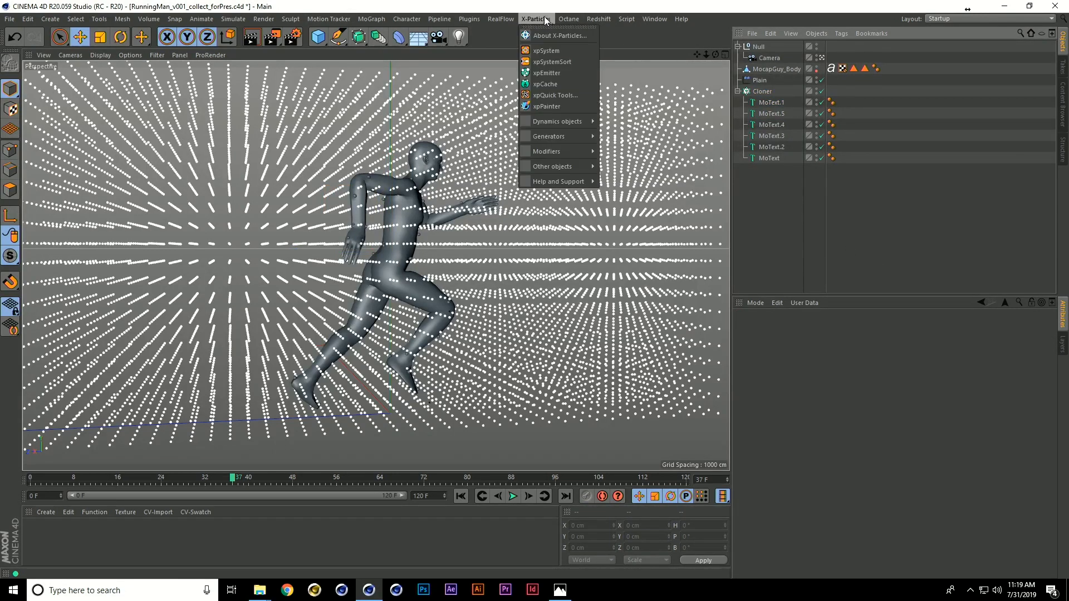
left_click(633, 103)
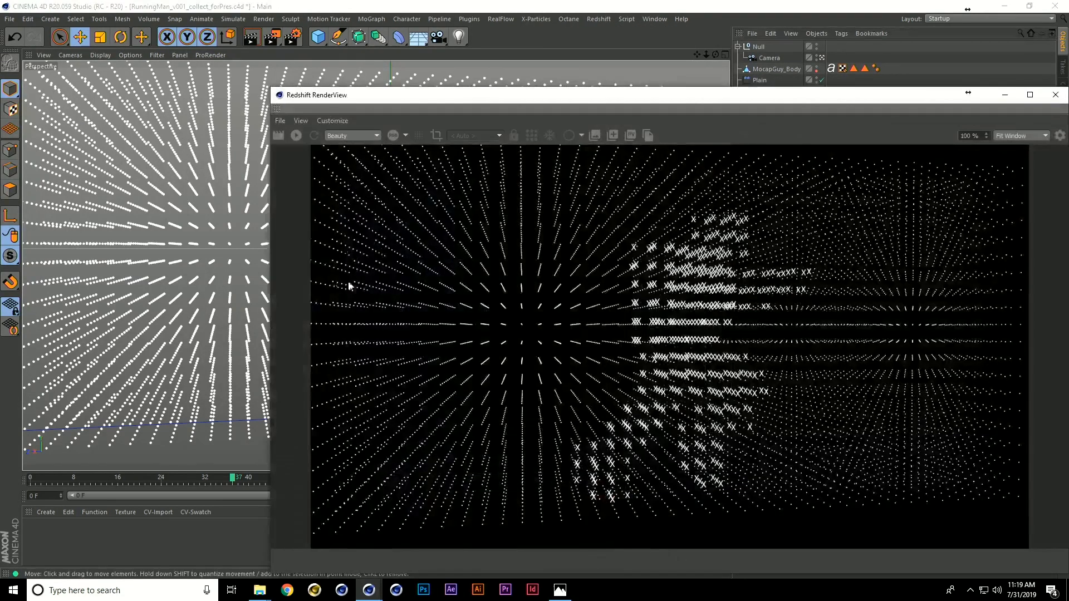
left_click_drag(484, 101, 317, 69)
left_click(130, 105)
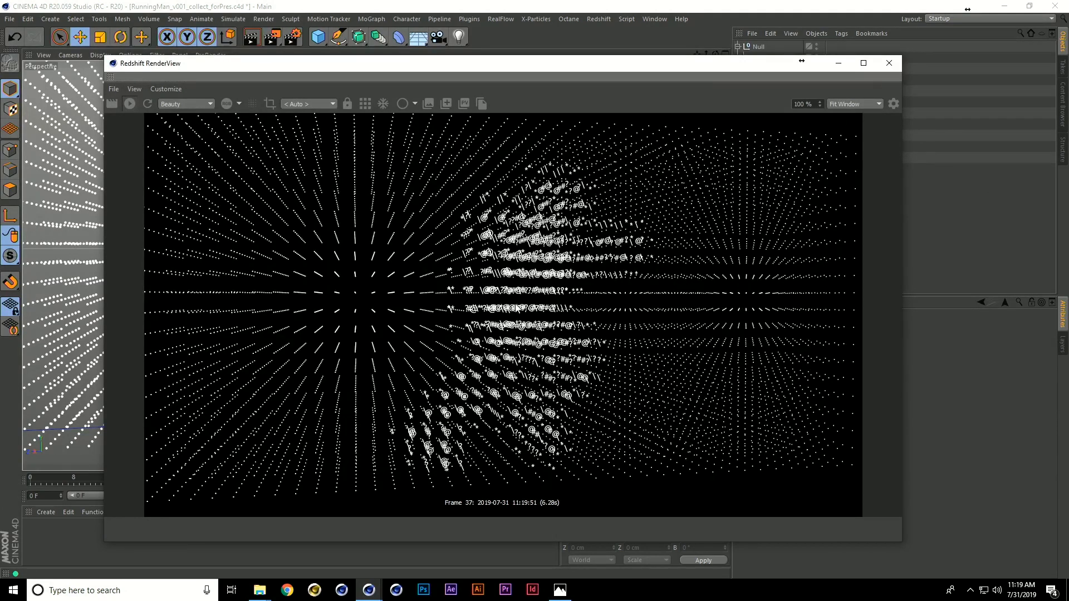
left_click(889, 64)
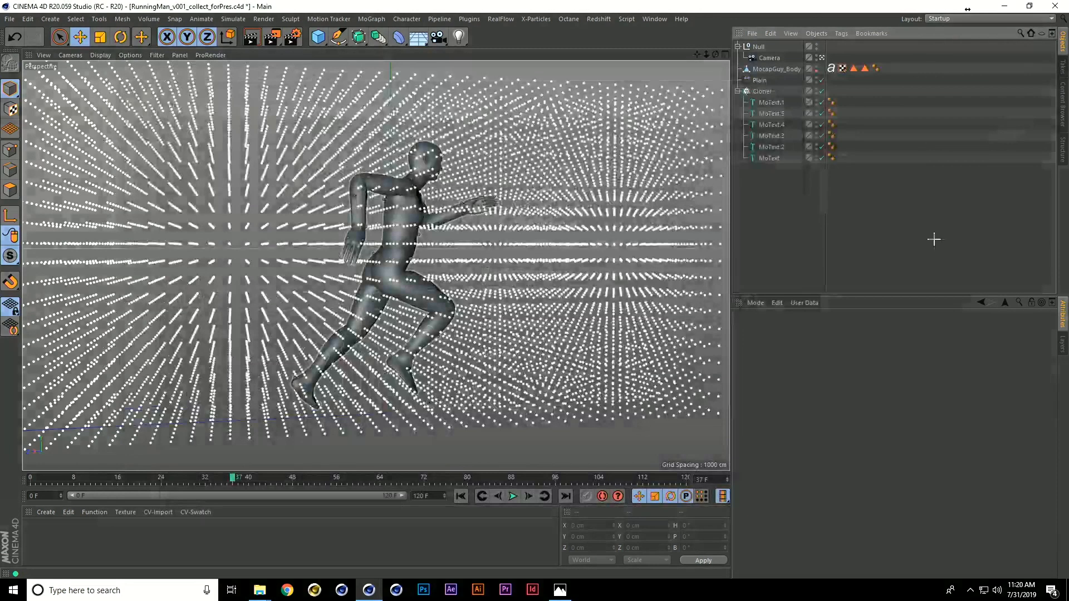
Step: Add a Linear Field above MocapGuy_Body in the Plain effector's falloff
left_click(764, 80)
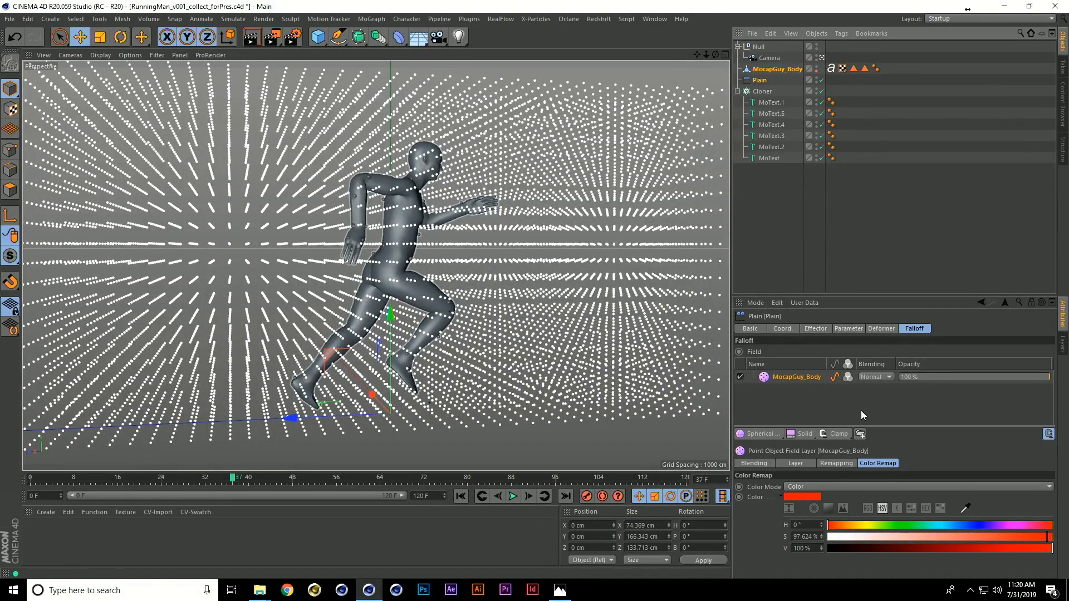
left_click(754, 434)
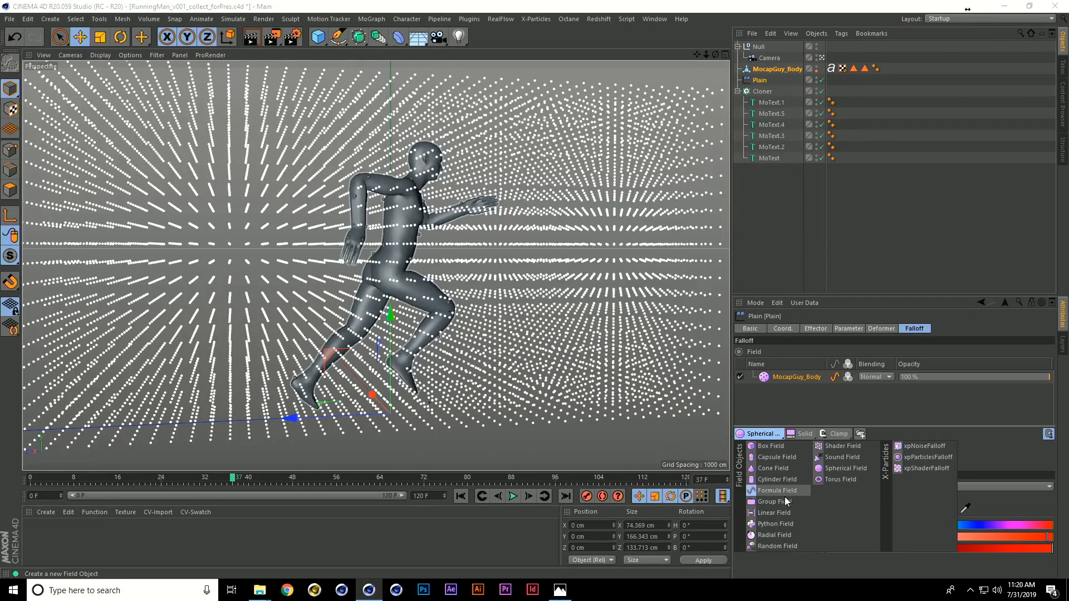
left_click(775, 512)
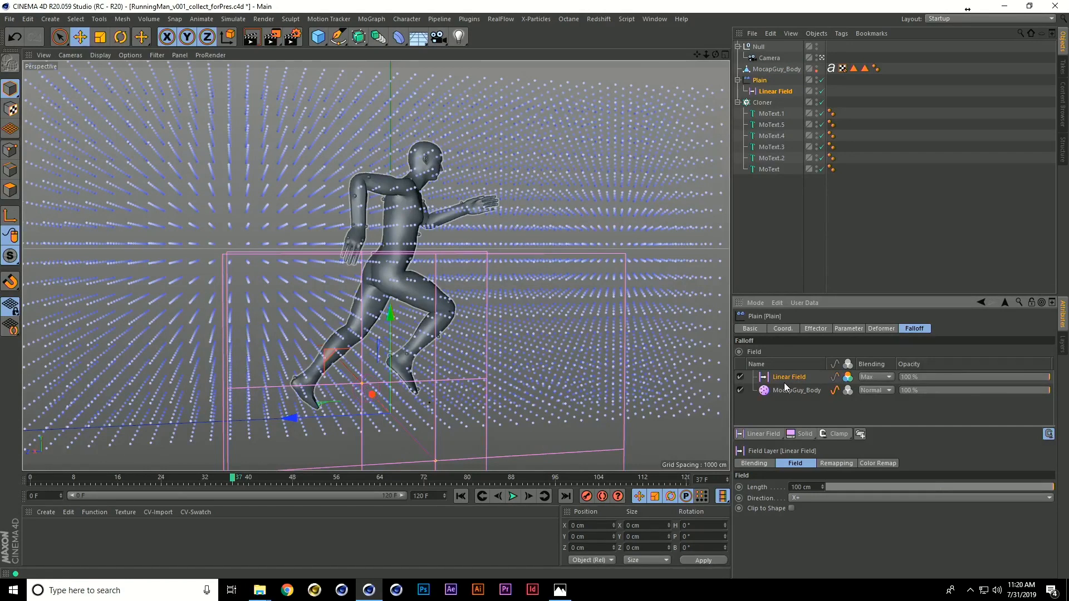
Step: Set the Linear Field's color remap to 0% saturation and adjust its brightness value
left_click(878, 464)
left_click_drag(978, 537, 828, 538)
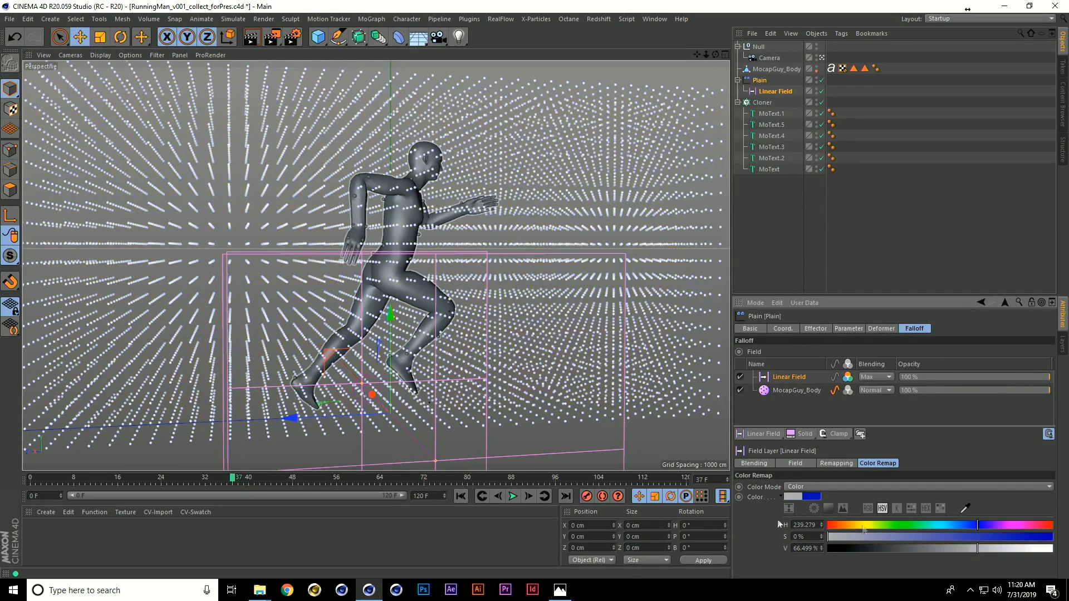
left_click_drag(905, 547, 914, 549)
left_click(939, 282)
Step: Raise the Linear Field to about 108 cm in Y around the running man and shorten its length in the Front view
middle_click(542, 258)
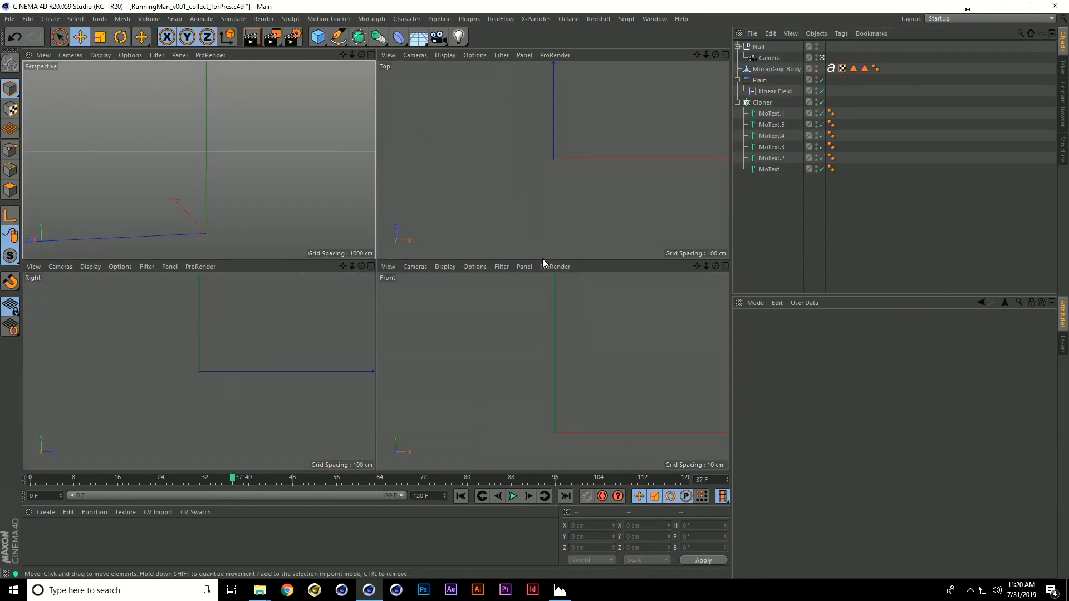
left_click(773, 92)
left_click_drag(568, 393, 558, 303)
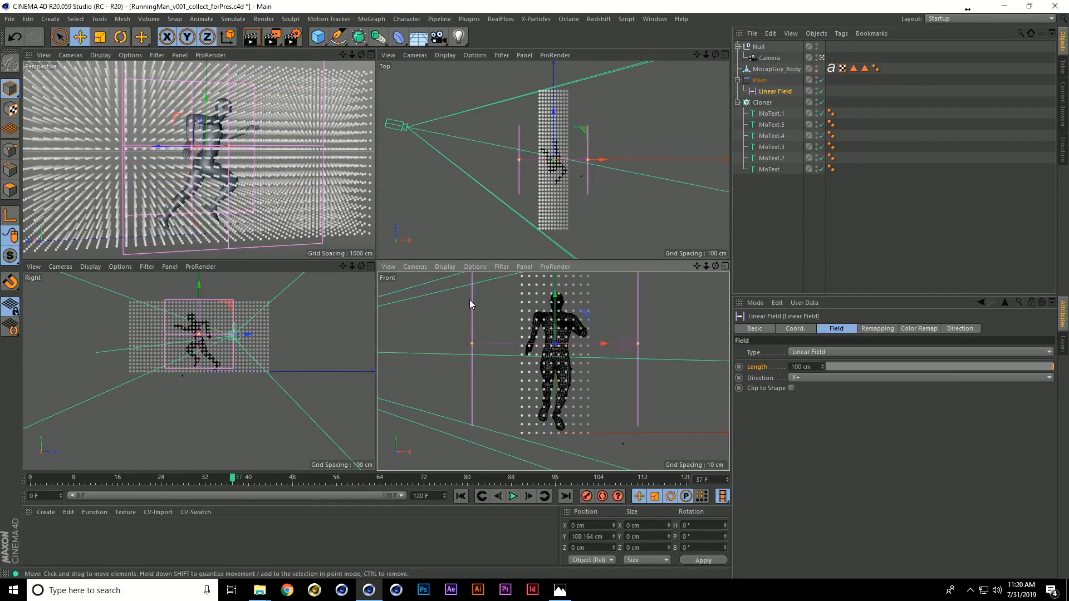
left_click_drag(638, 345, 591, 338)
key("F1")
left_click(967, 242)
Step: Render the clone grid with the repositioned field in the Redshift RenderView, keeping the object list and attributes uncovered
left_click(599, 19)
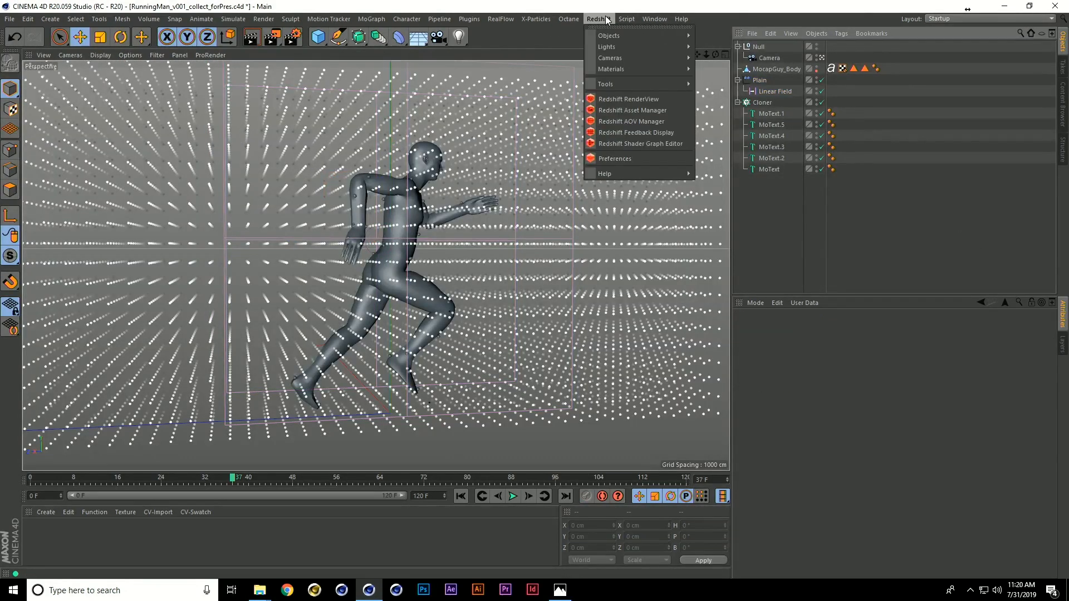
left_click(629, 102)
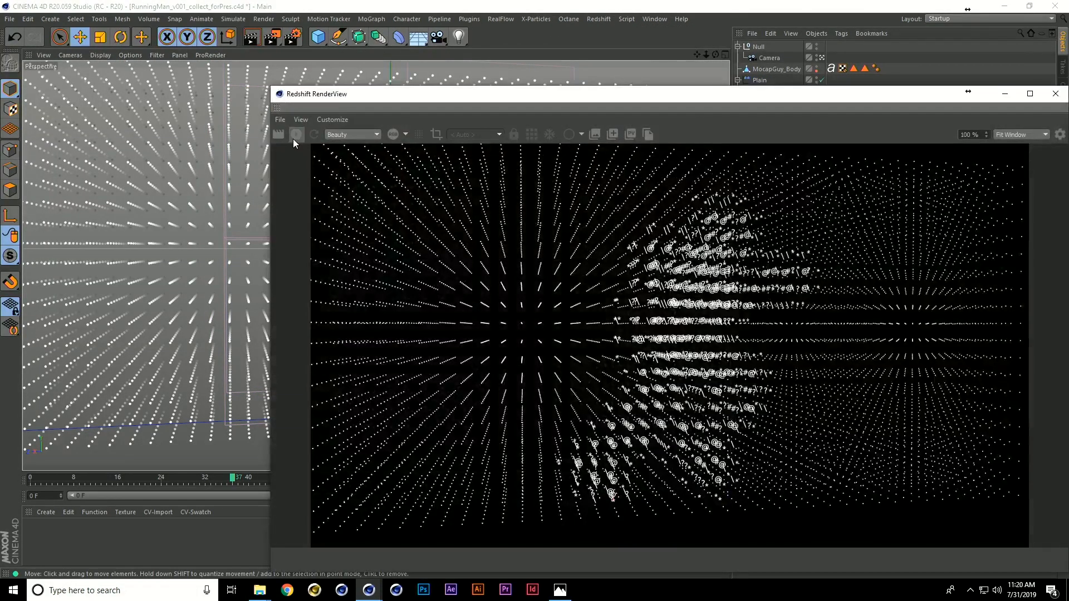
left_click(293, 136)
left_click_drag(610, 90, 441, 82)
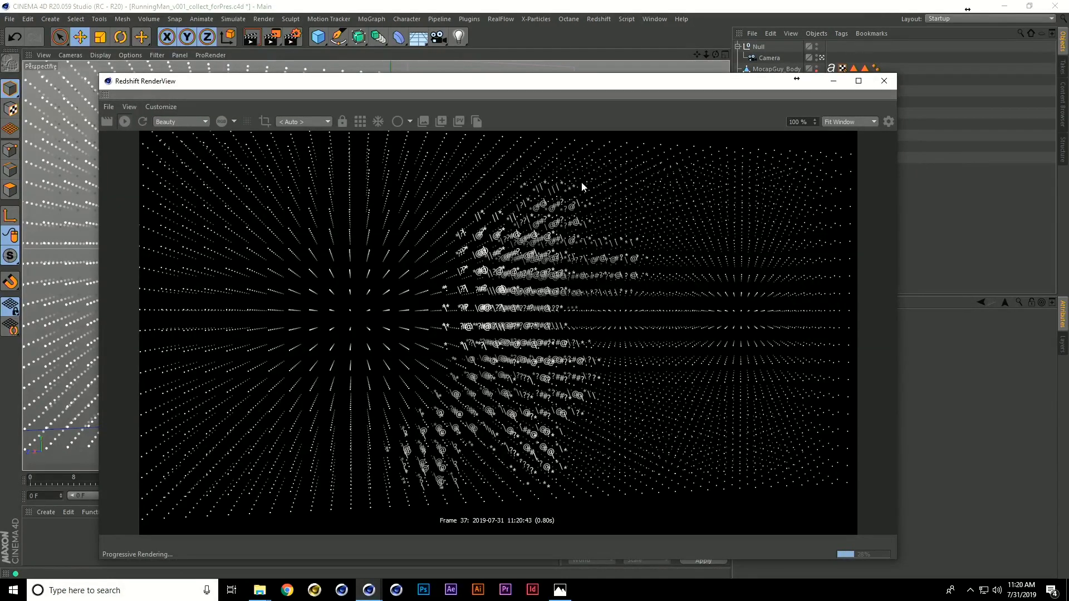
left_click_drag(695, 86, 514, 73)
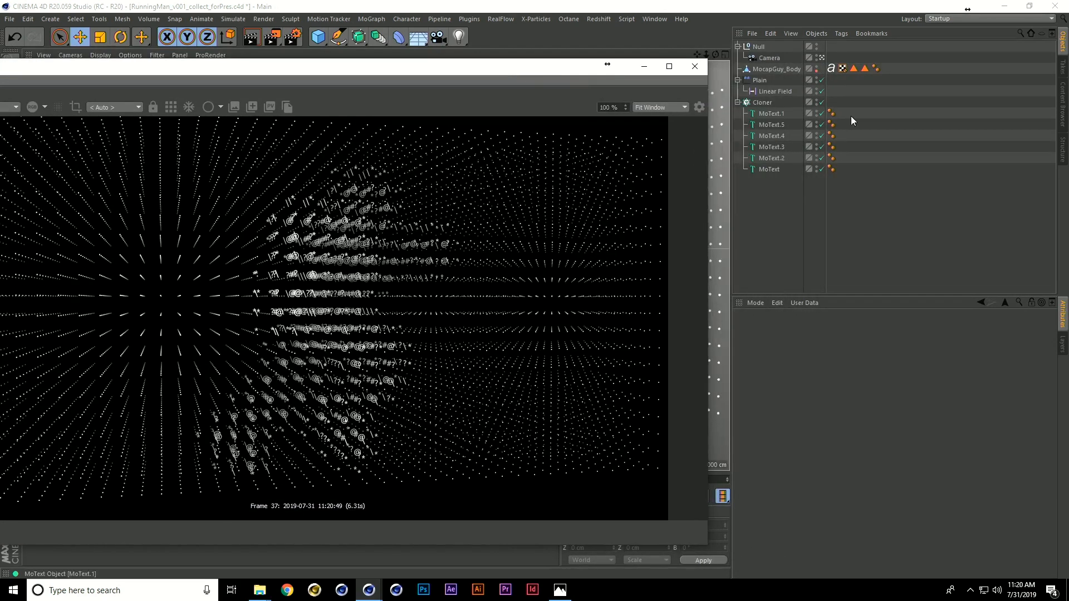
Step: Set the radius of the MocapGuy_Body point layer in the Plain effector's falloff to 5 cm
left_click(760, 82)
left_click(802, 392)
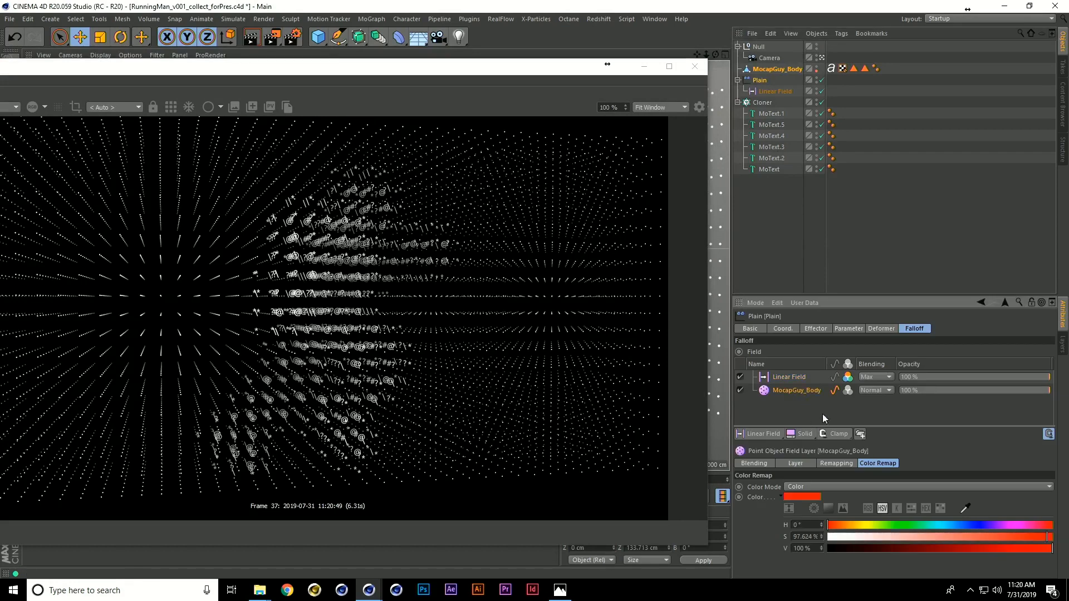
left_click(795, 465)
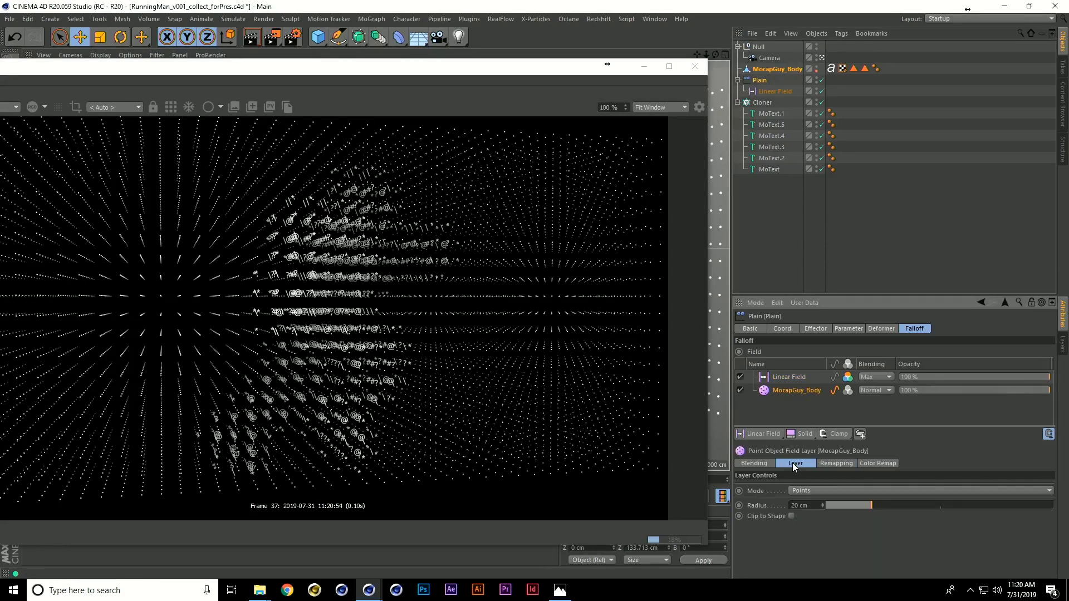
left_click(813, 507)
type("5")
key("Return")
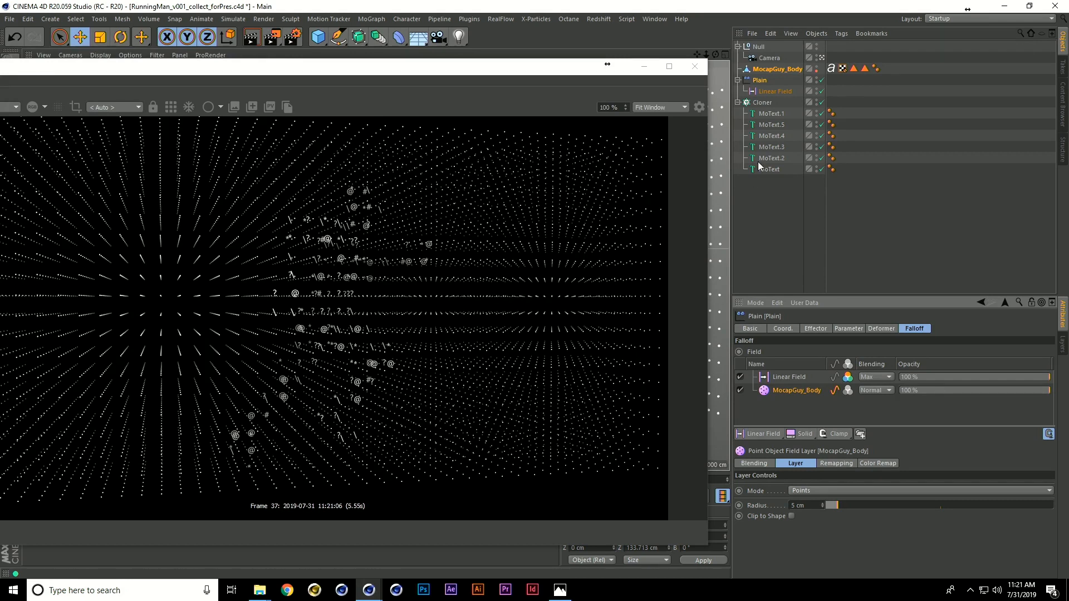
Step: Darken the Linear Field's color remap to a brightness of 13%
left_click(776, 69)
left_click(778, 91)
left_click(920, 328)
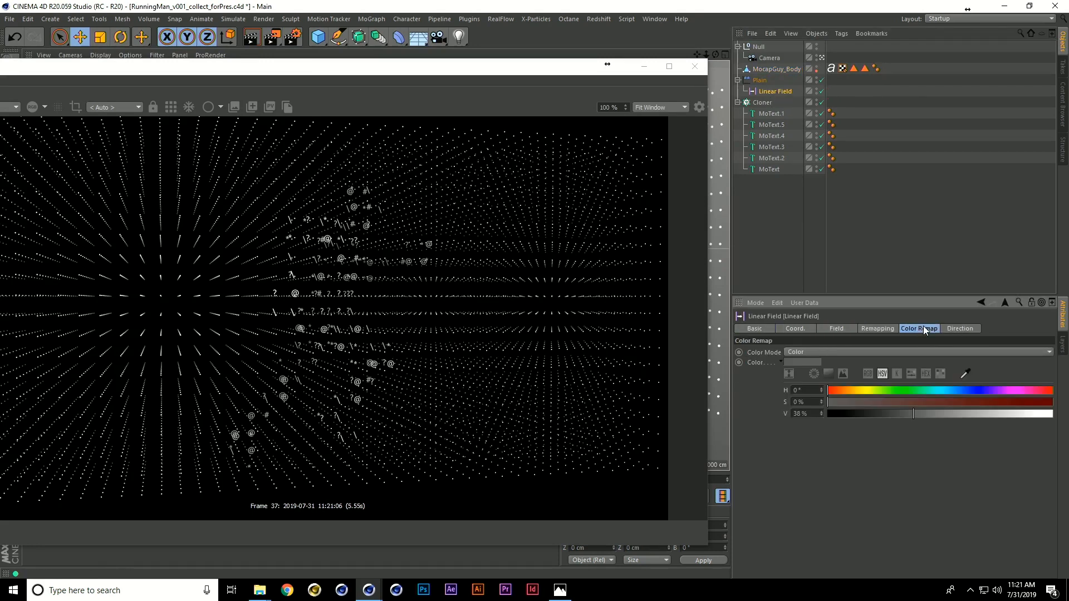
mouse_move(900, 413)
left_mouse_down()
mouse_move(870, 413)
mouse_move(893, 413)
left_mouse_up()
left_click(871, 413)
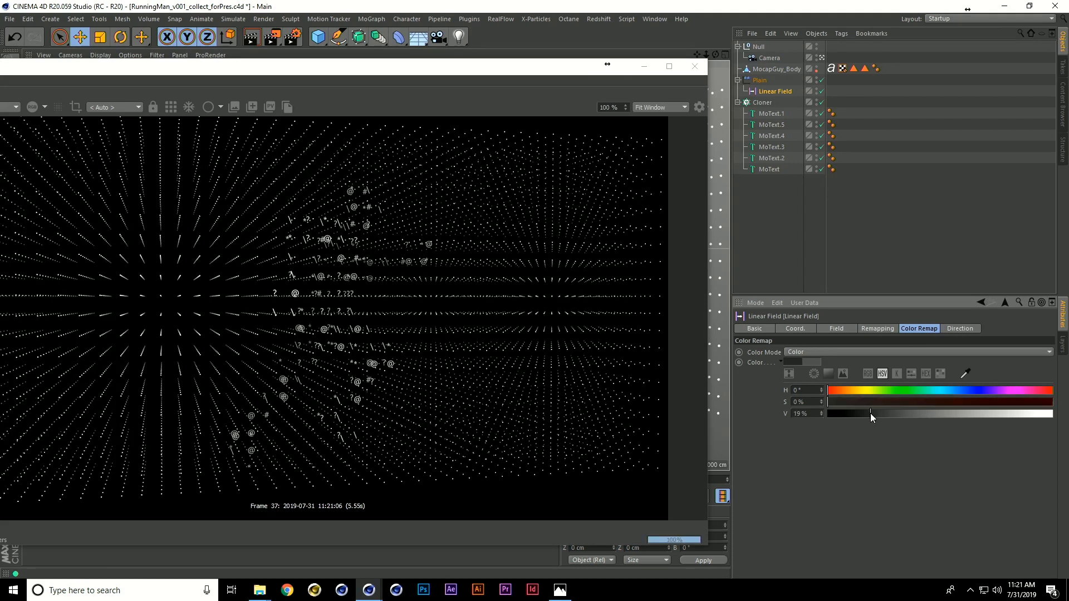
left_click(857, 413)
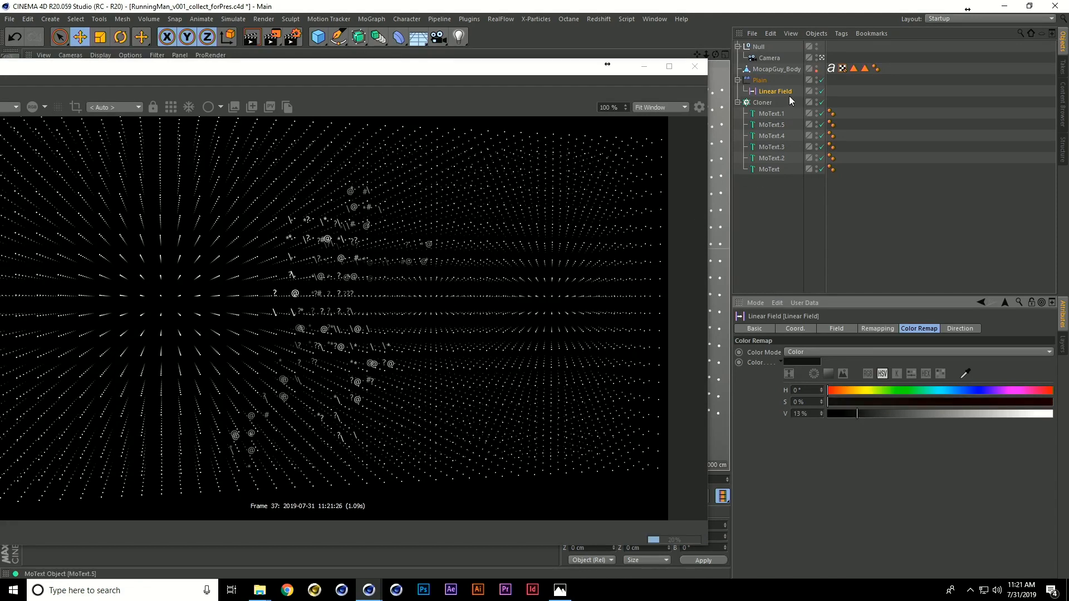
Step: Start a new live render in the Redshift RenderView and shrink its window so the timeline stays reachable
left_click(873, 219)
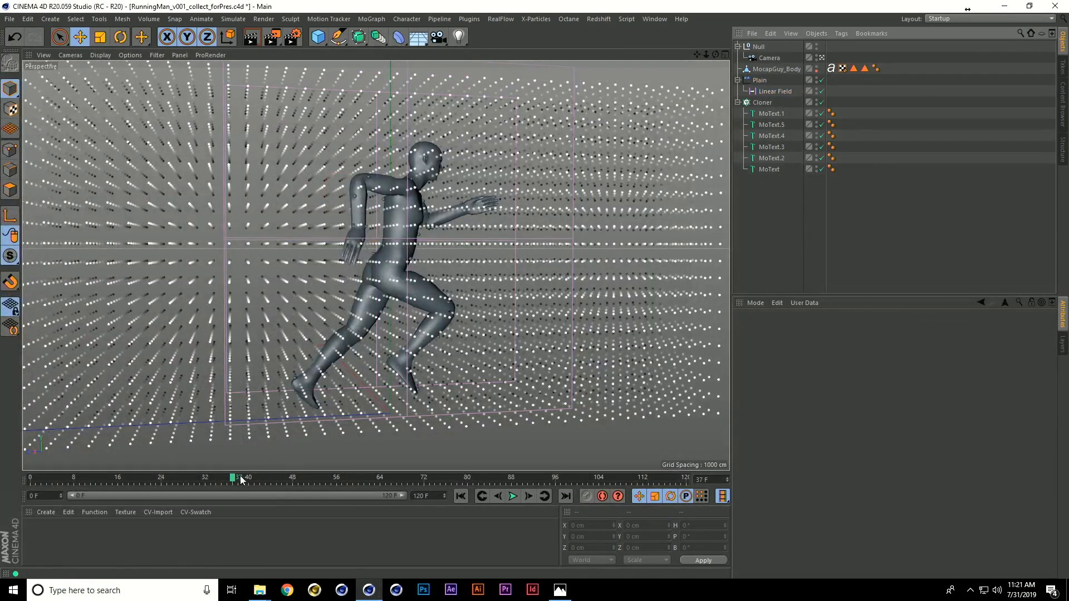
left_click(599, 19)
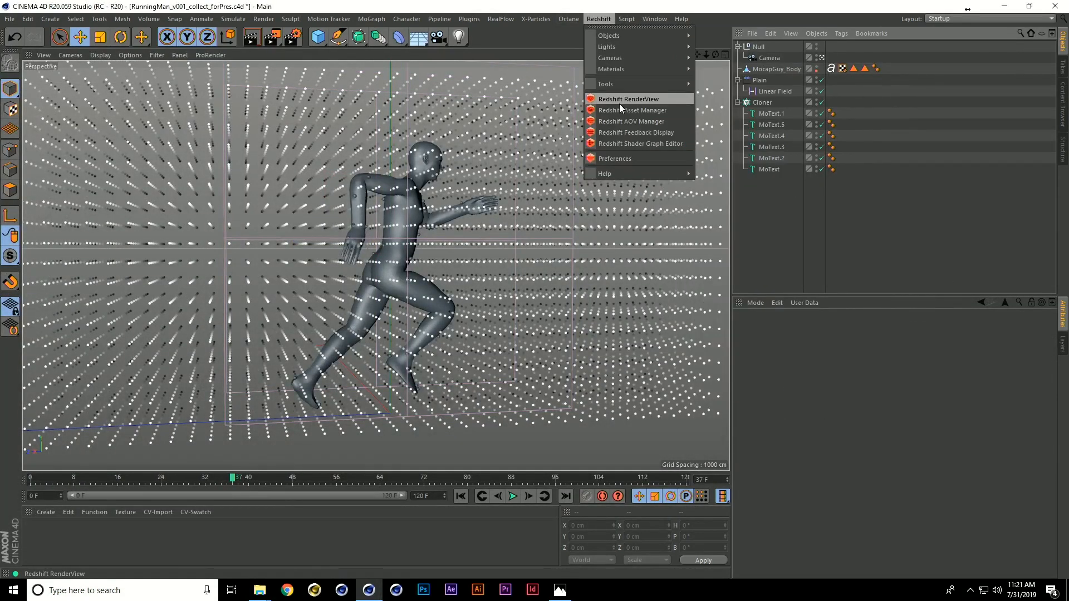
left_click(620, 103)
left_click_drag(616, 100, 413, 30)
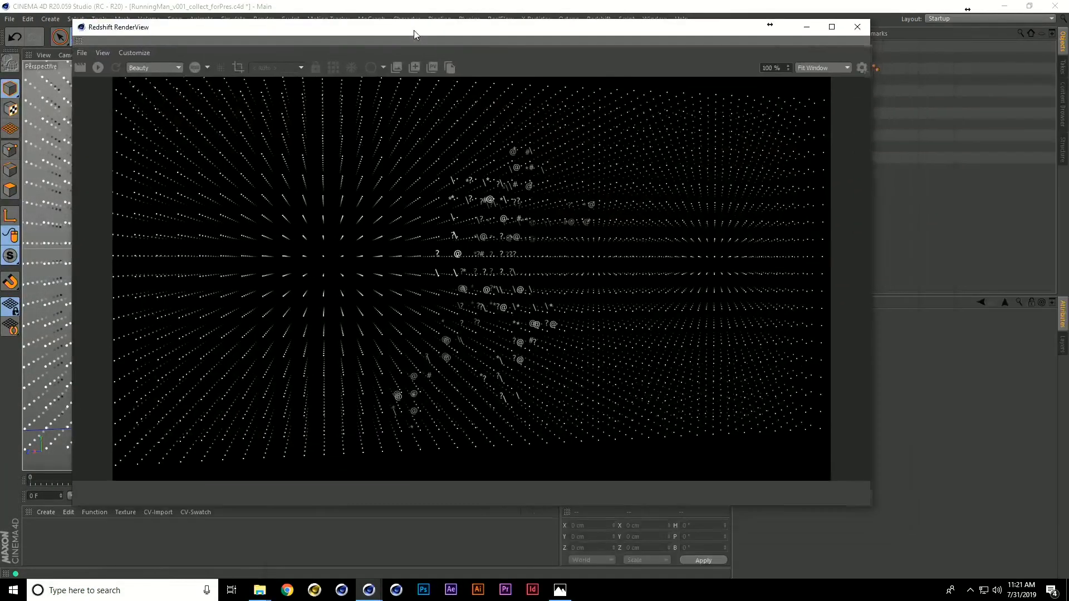
left_click(99, 67)
left_click_drag(292, 30, 289, 18)
left_click_drag(867, 494, 820, 436)
Step: Scrub the animation to frame 44, advance it to frame 48 to check the rendered clones, and close the render window
left_click_drag(239, 484, 272, 481)
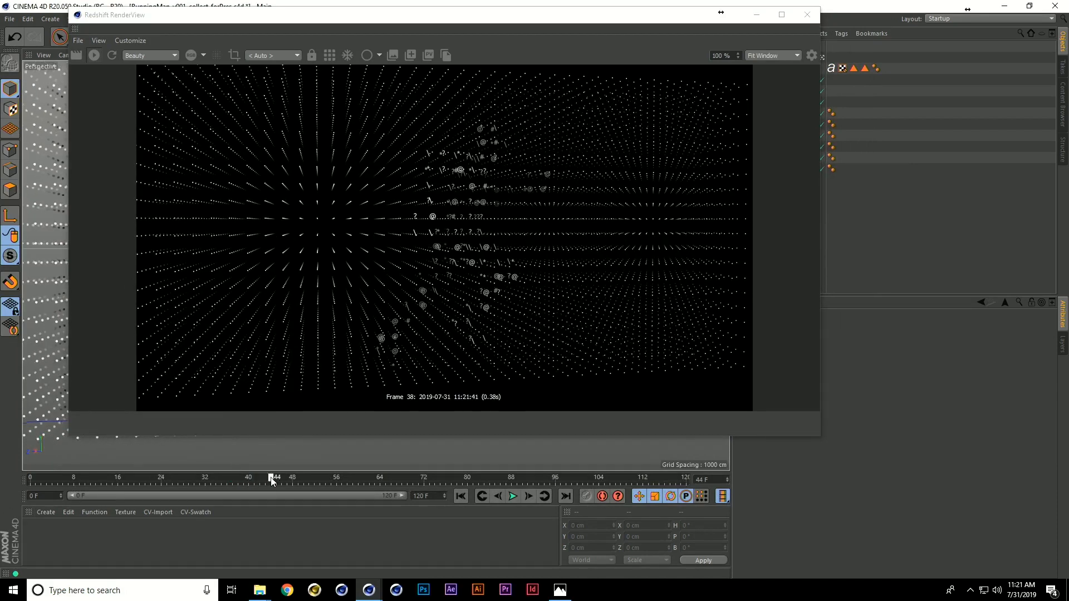
key("g")
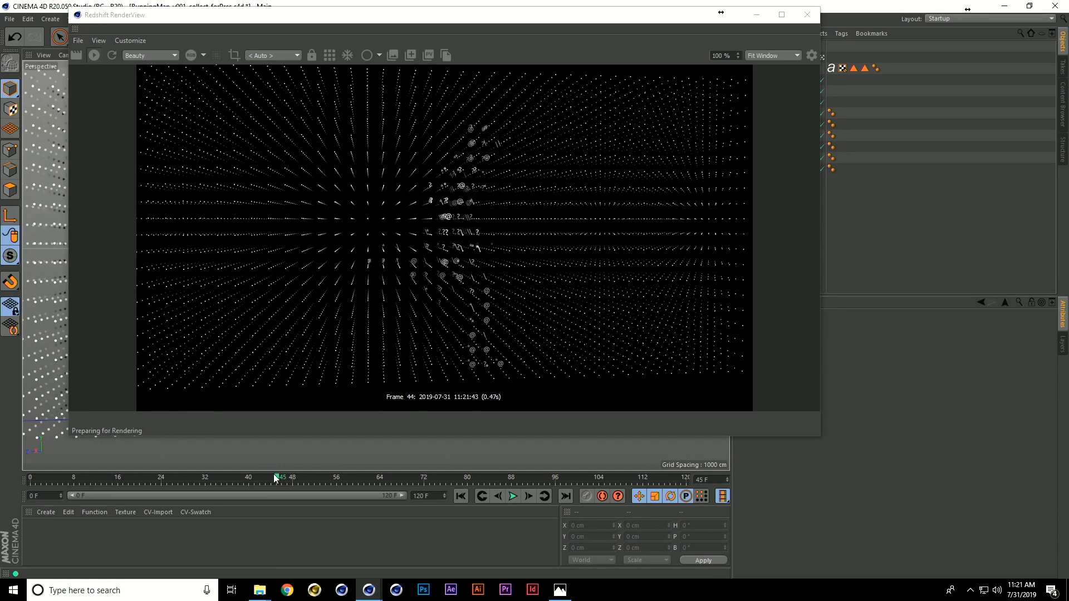
key("g")
key("g")
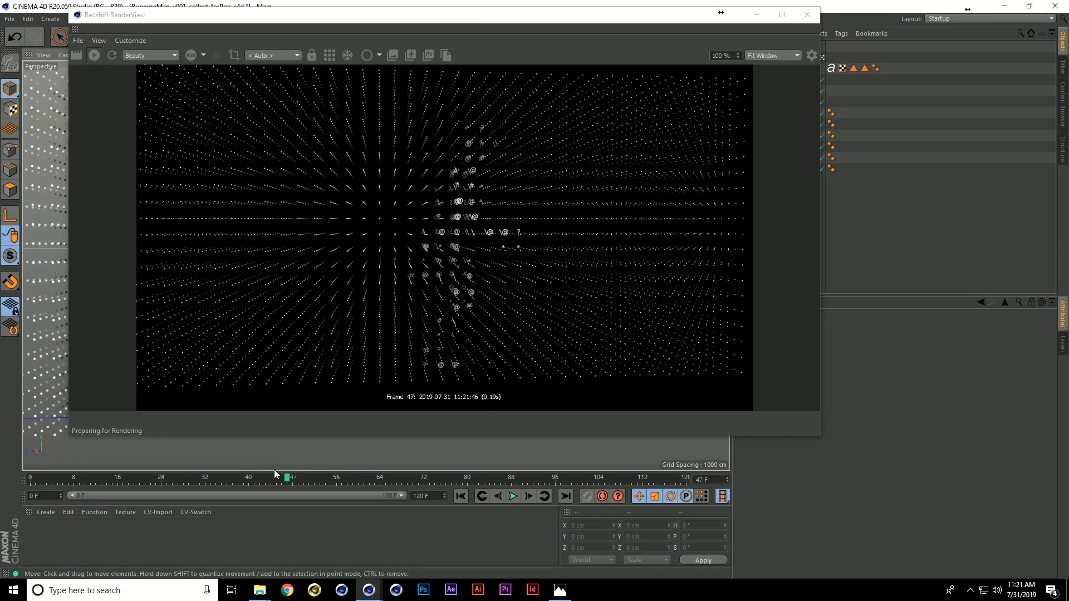
key("g")
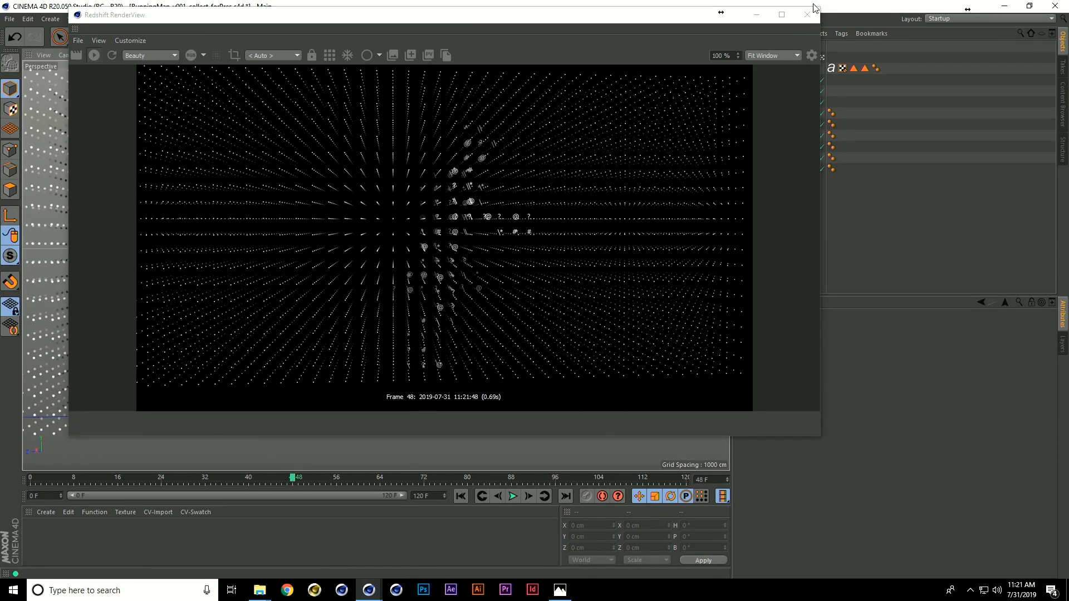
left_click(809, 15)
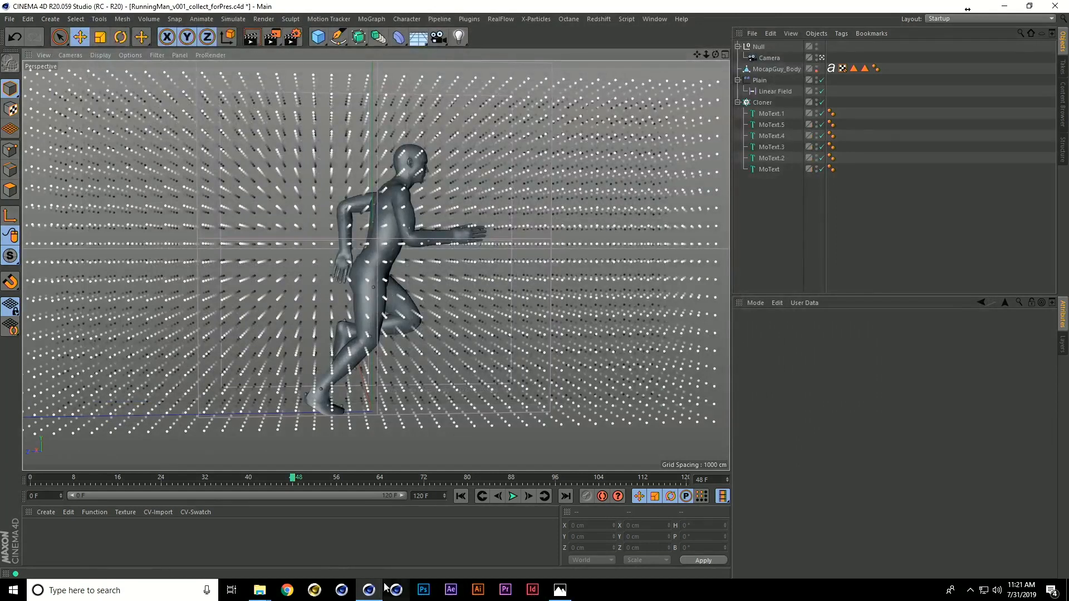
Step: Switch to File Explorer and open the RunningManDev_v001_grid_main (Converted) video from the H264 folder
mouse_move(261, 590)
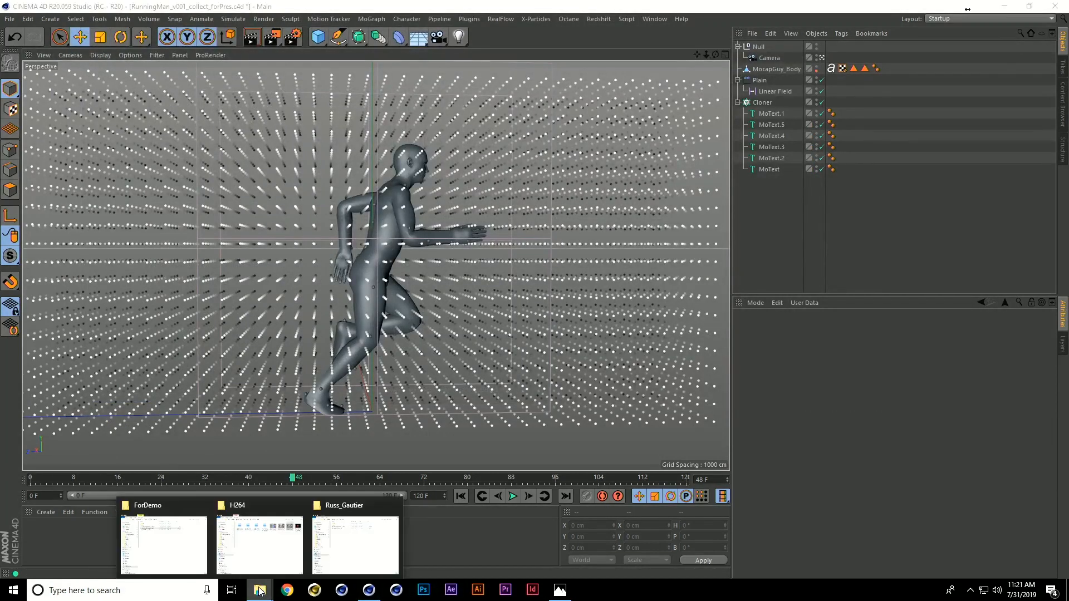
left_click(354, 545)
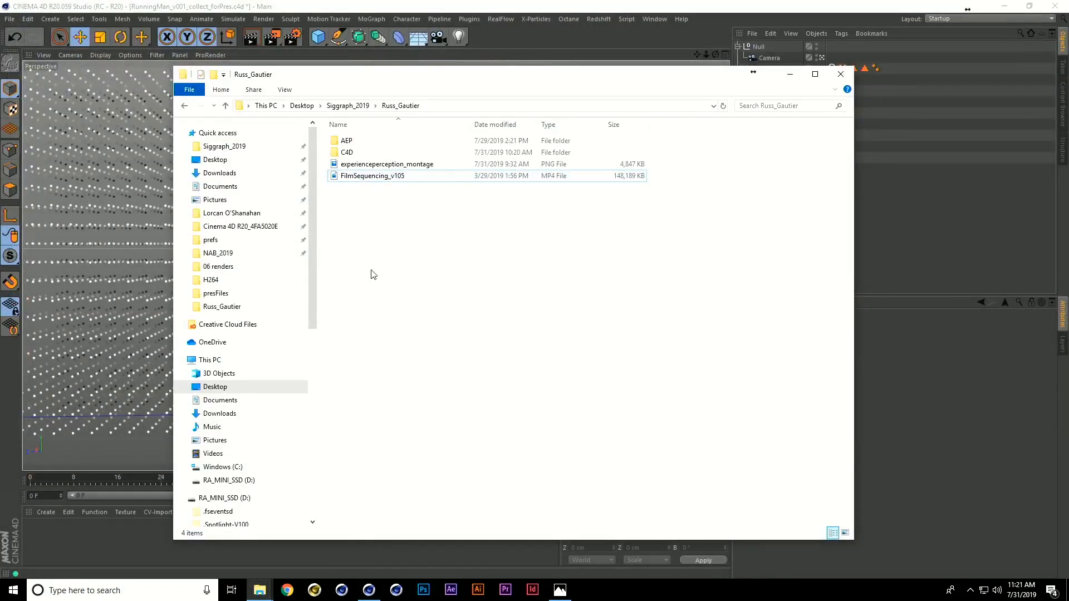
mouse_move(267, 591)
left_click(259, 545)
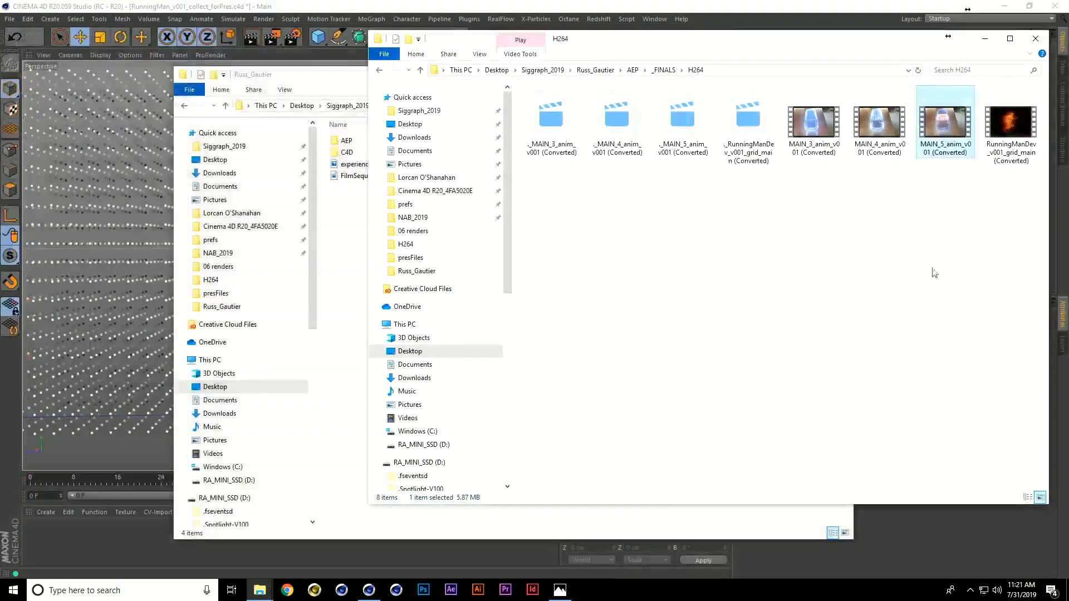
double_click(1024, 127)
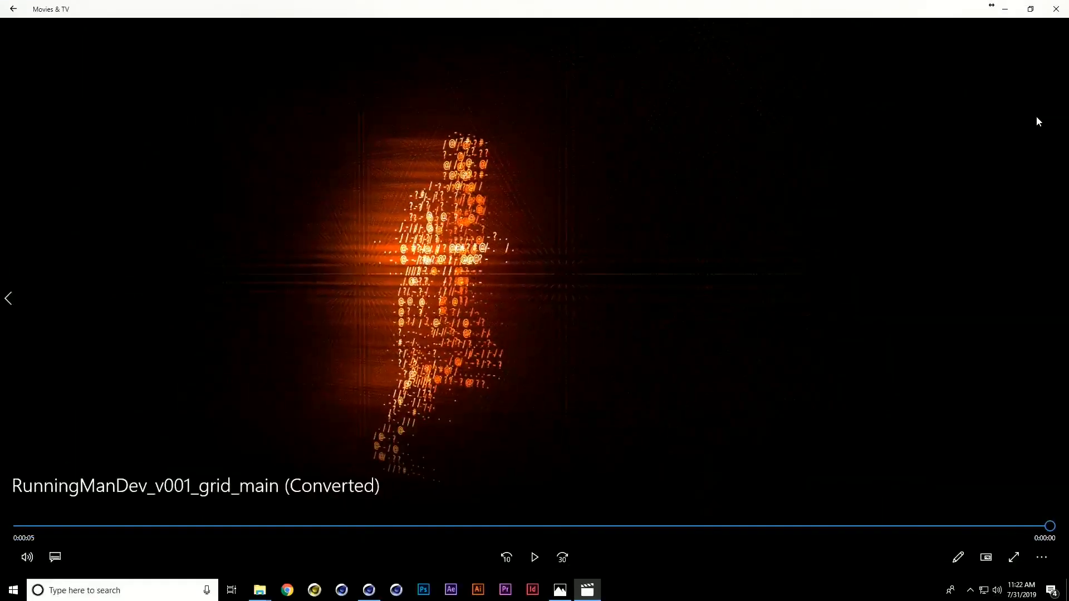
Step: Watch the running man grid video again with Repeat enabled and close the video player
left_click(535, 557)
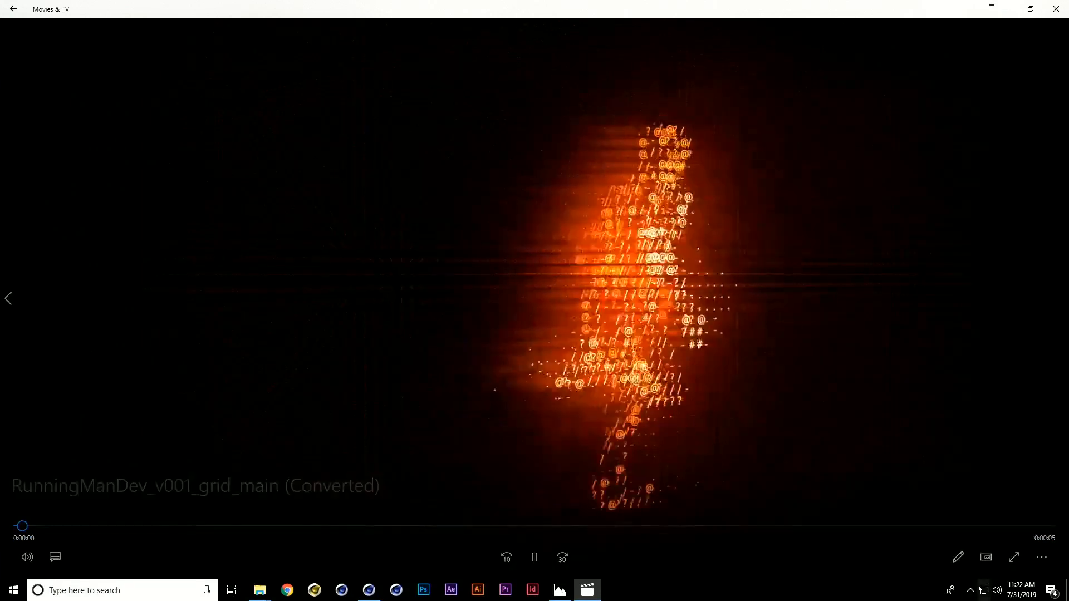
left_click(1042, 558)
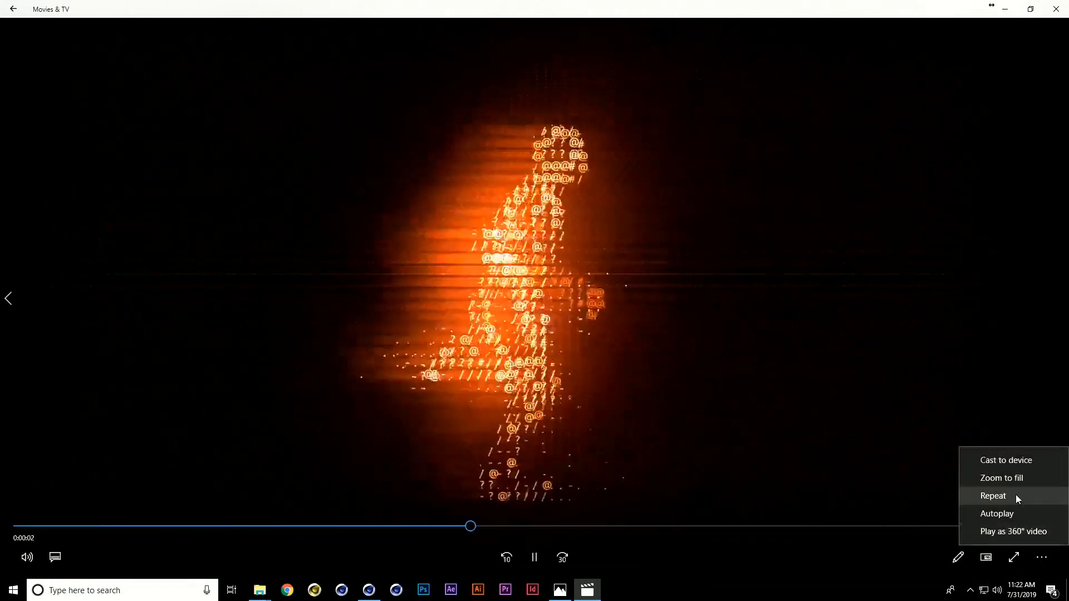
left_click(1014, 494)
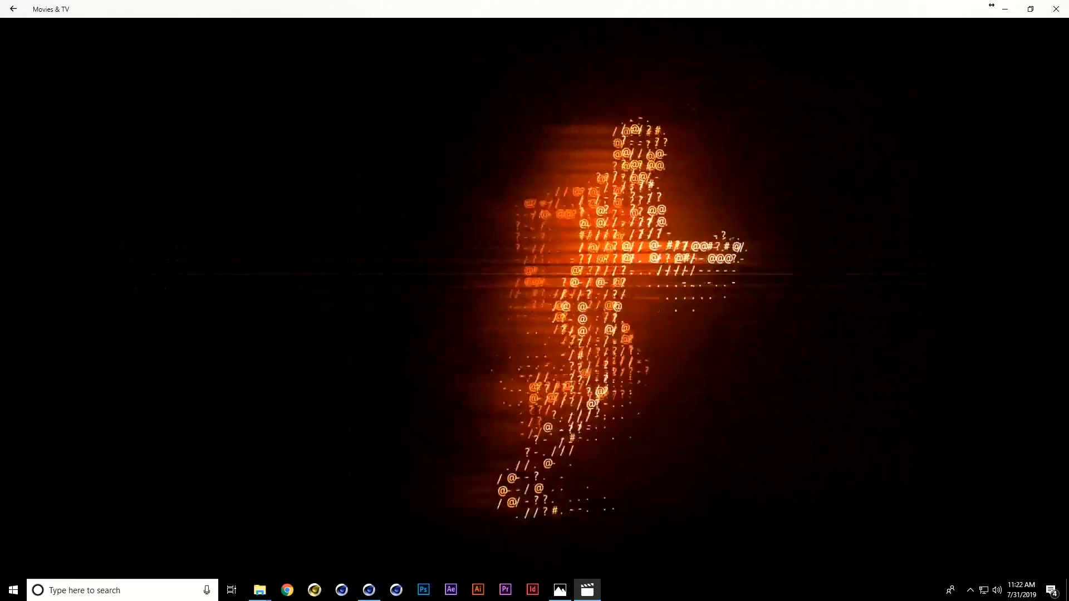
left_click(1057, 11)
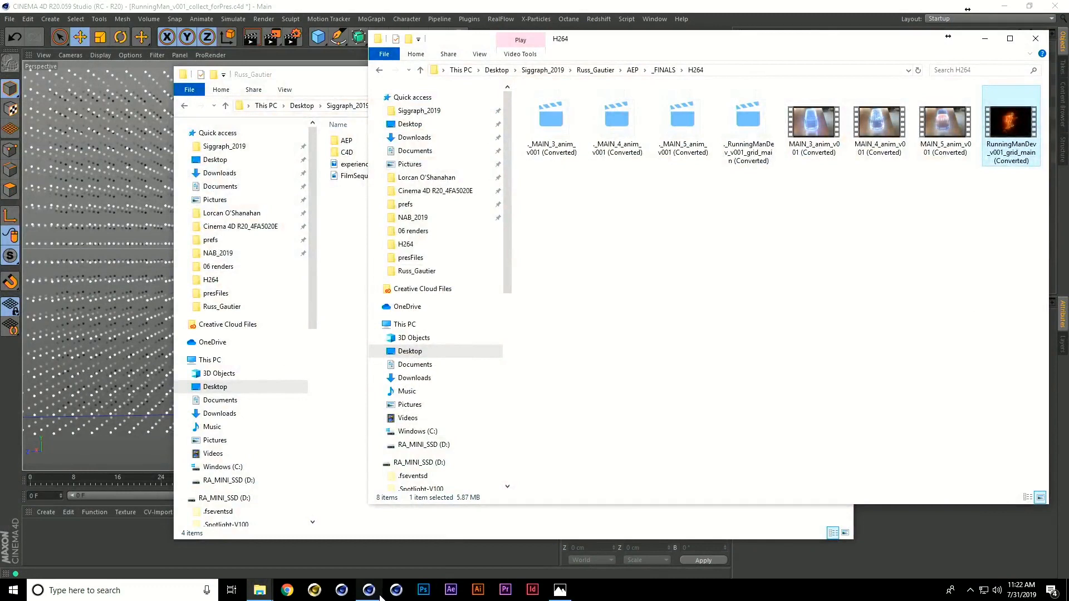
Step: Return to Cinema 4D, bring up the open 05_END.c4d scene and play its animation
left_click(369, 590)
left_click(654, 19)
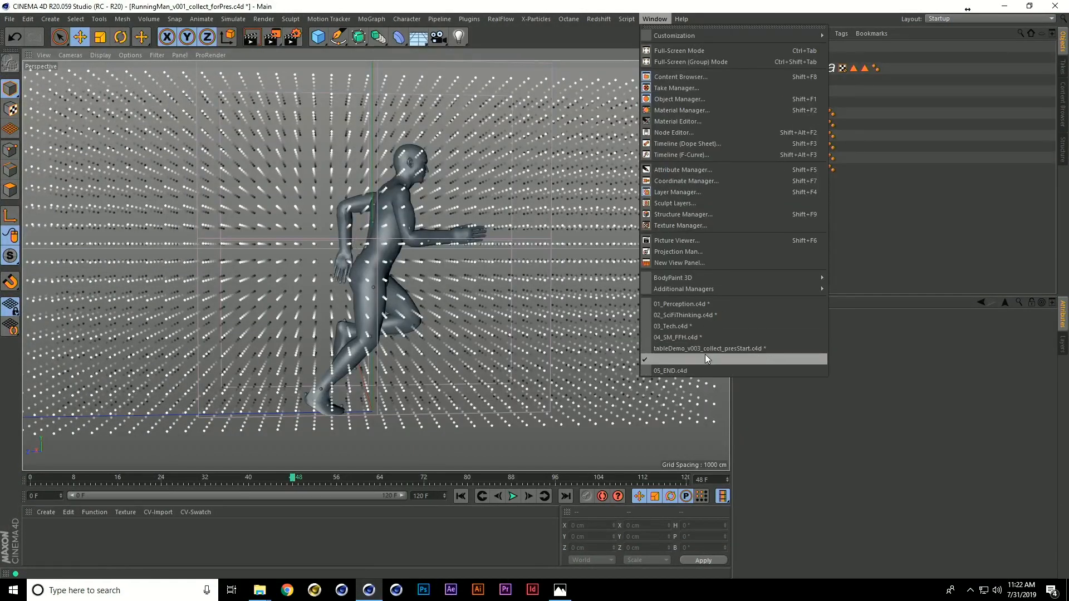
left_click(714, 366)
key("F8")
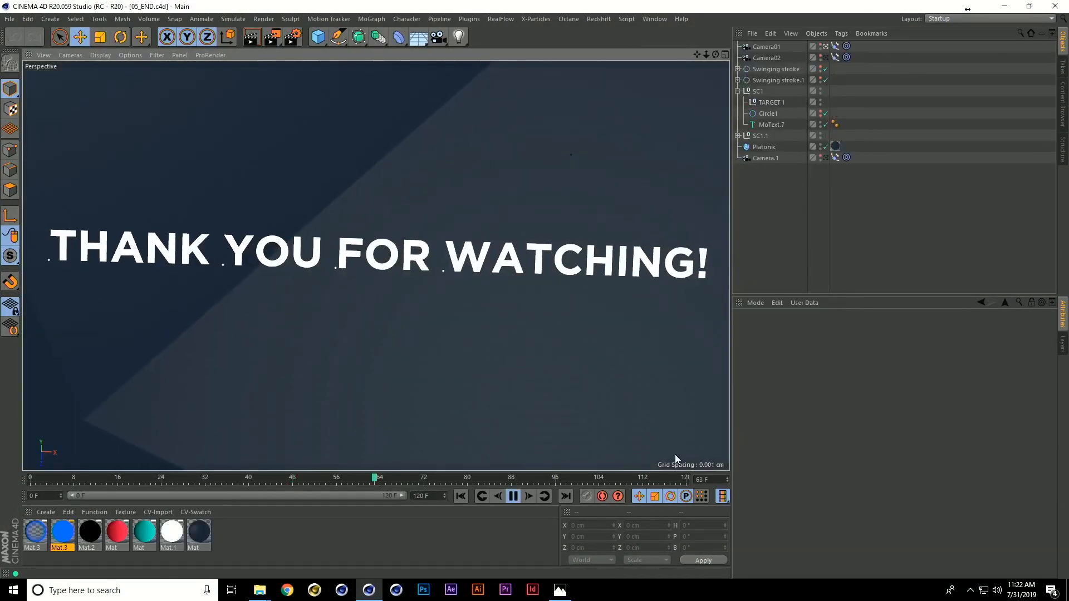
Step: Make Camera02 the active camera of the end scene to show the closing contact credits
left_click(650, 20)
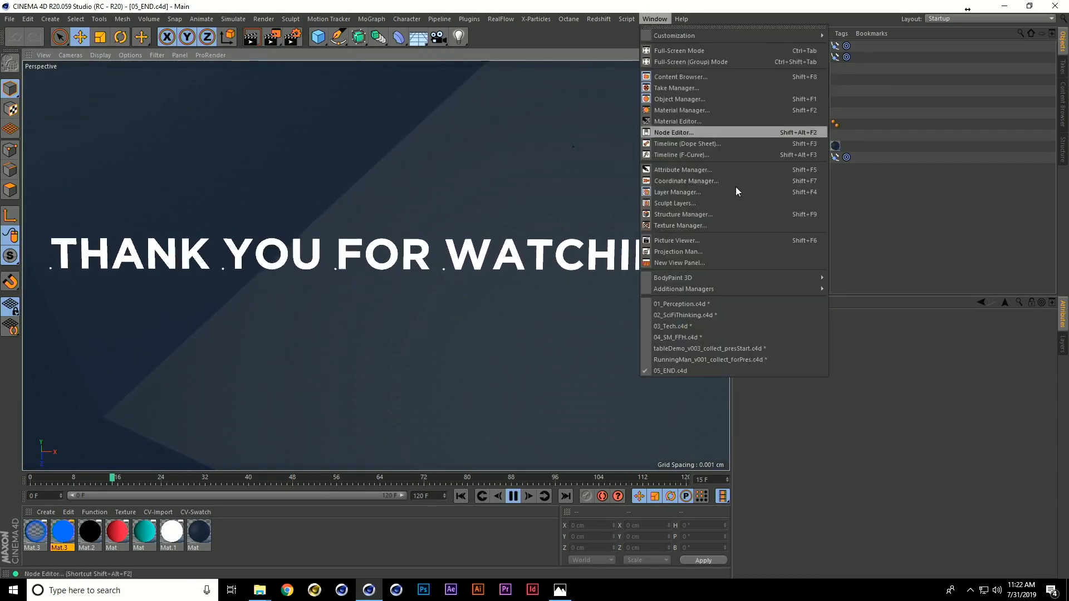
left_click(964, 203)
left_click(825, 57)
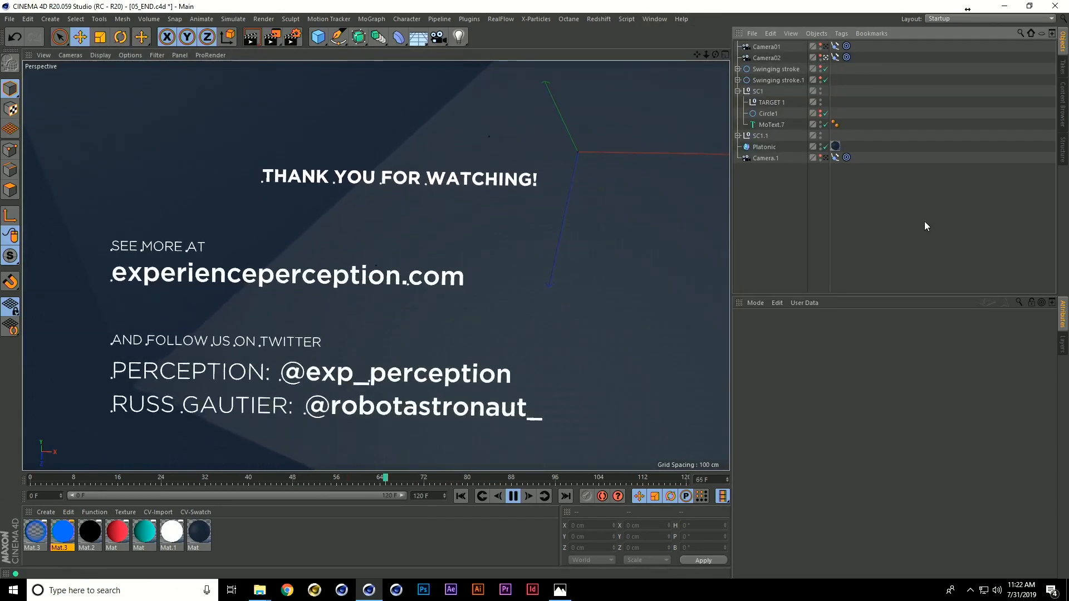